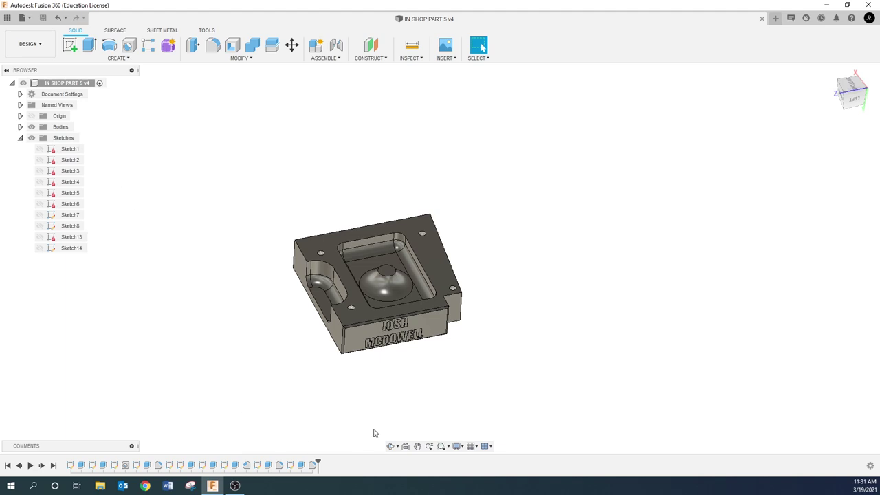
# - Select the pocket wall faces and the central dome, then clear the face selection
pyautogui.click(325, 301)
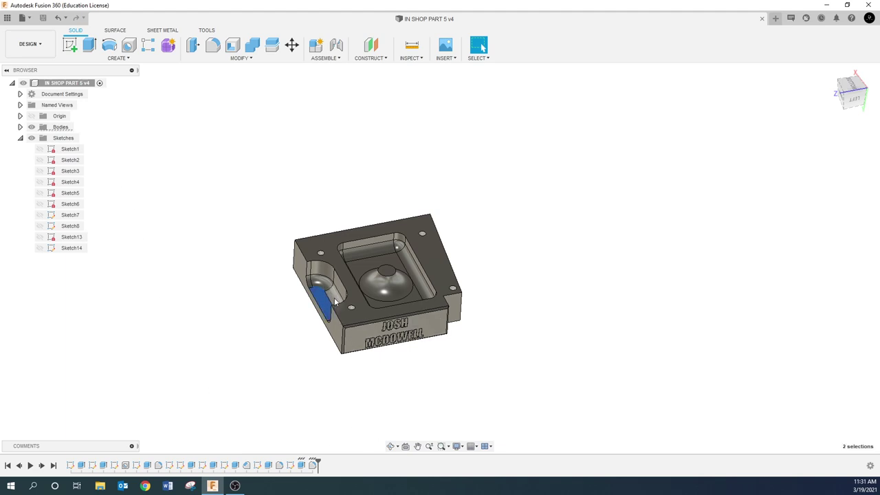
pyautogui.keyDown('ctrl'); pyautogui.click(328, 286); pyautogui.keyUp('ctrl')
pyautogui.keyDown('ctrl'); pyautogui.click(366, 249); pyautogui.keyUp('ctrl')
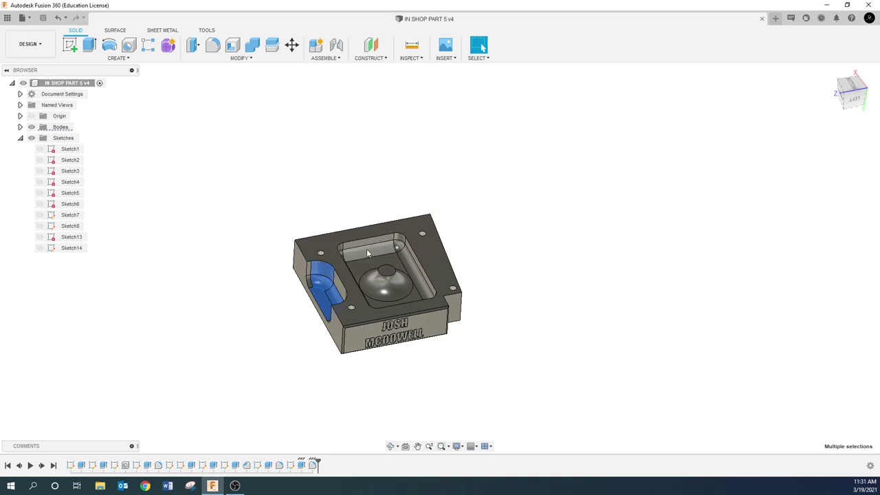
pyautogui.keyDown('ctrl'); pyautogui.click(406, 259); pyautogui.keyUp('ctrl')
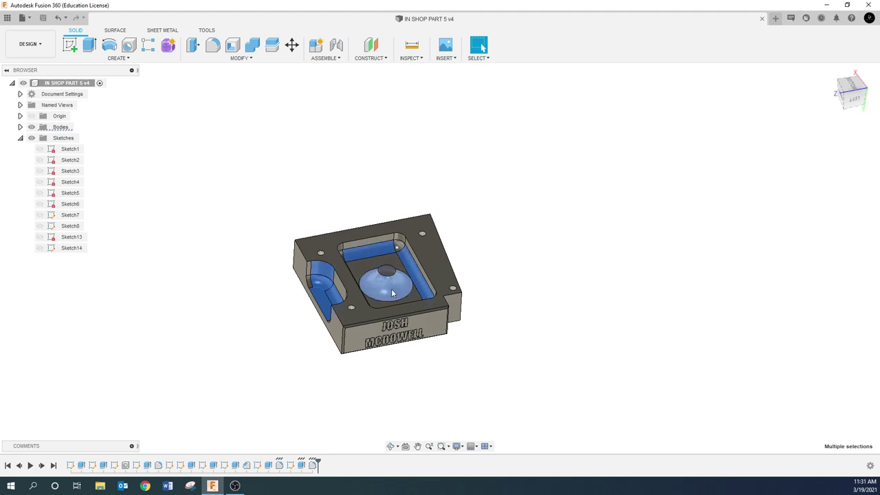
pyautogui.keyDown('ctrl'); pyautogui.click(393, 293); pyautogui.keyUp('ctrl')
pyautogui.click(261, 322)
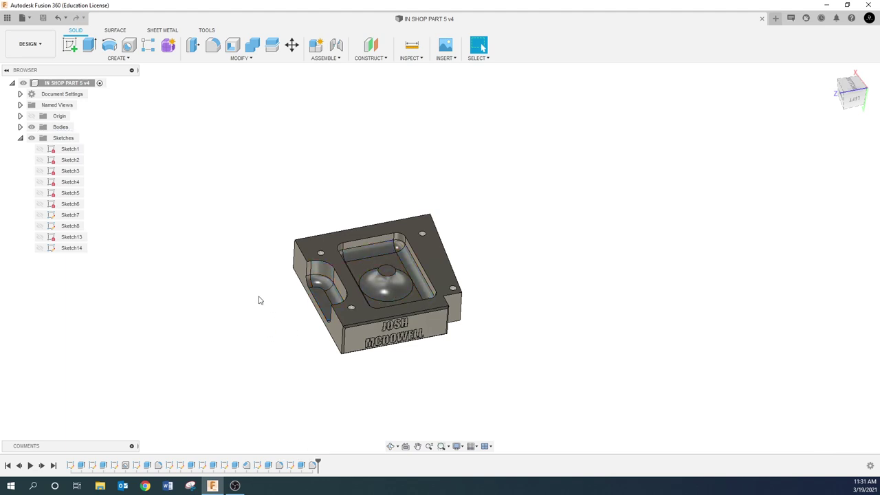
# - Switch to the MANUFACTURE workspace and start a new milling setup, Setup6
pyautogui.click(31, 44)
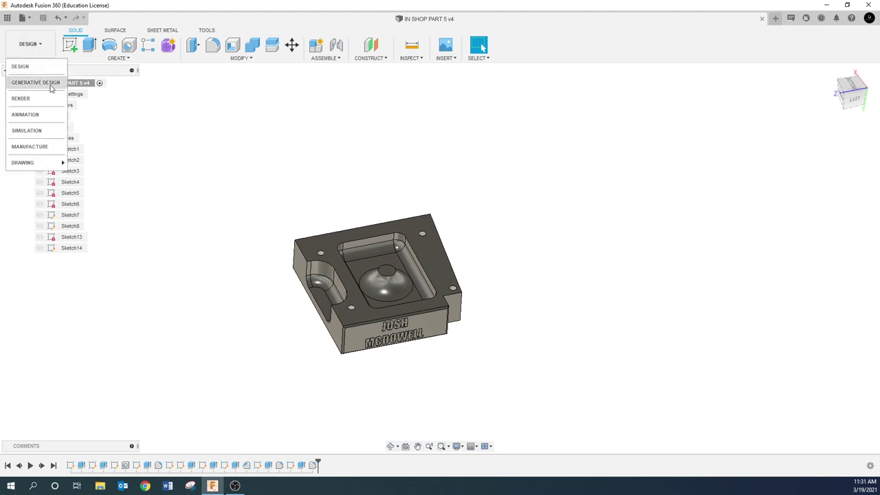
pyautogui.click(33, 147)
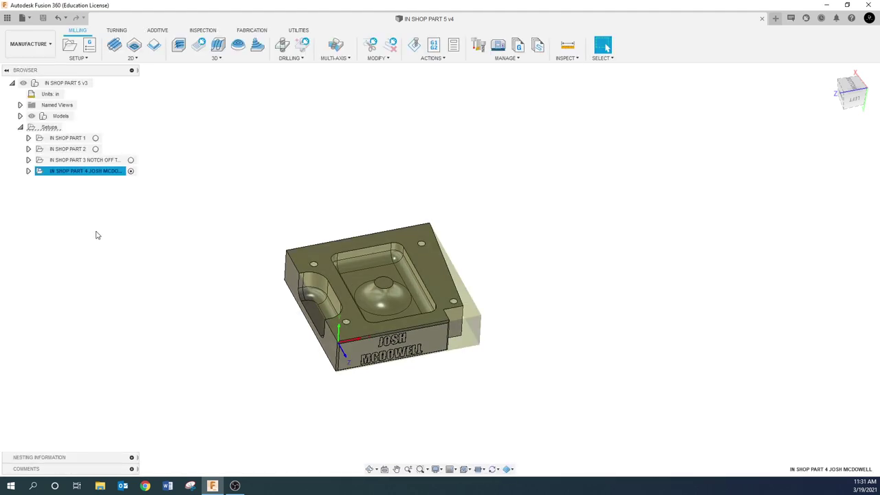
pyautogui.click(100, 229)
pyautogui.click(100, 171)
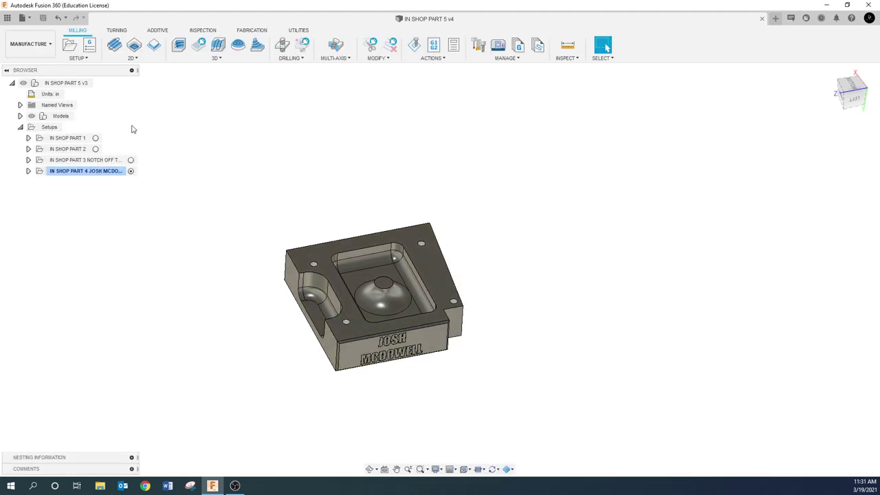
pyautogui.click(72, 46)
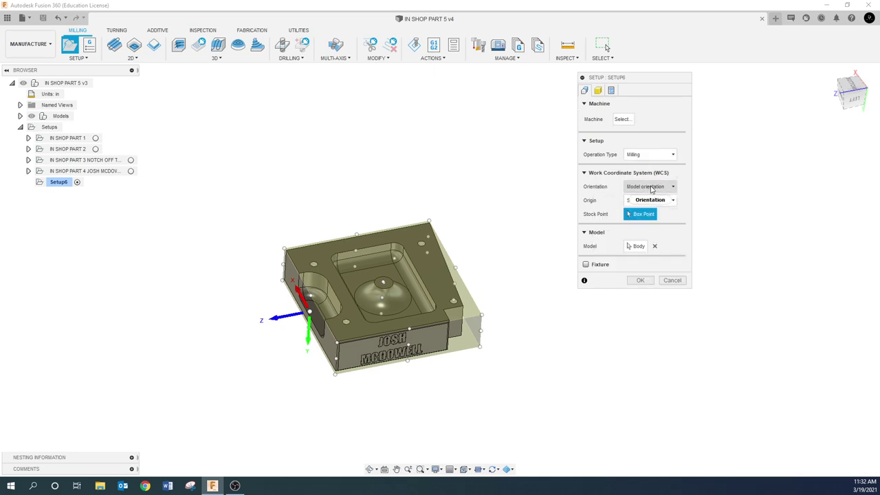
# - Set orientation to 'Select Z axis/plane & X axis' and pick a part edge as Z
pyautogui.click(651, 192)
pyautogui.click(653, 209)
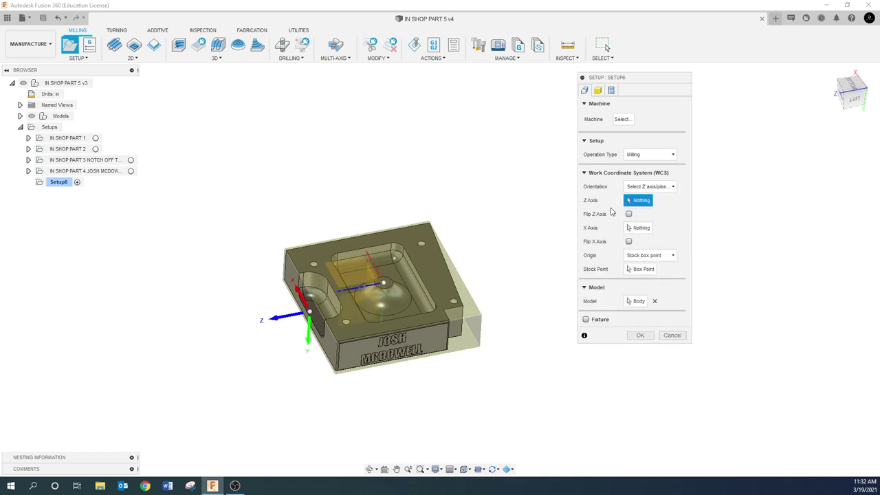
pyautogui.keyDown('shift'); pyautogui.moveTo(453, 252); pyautogui.dragTo(431, 266, button='middle'); pyautogui.keyUp('shift')
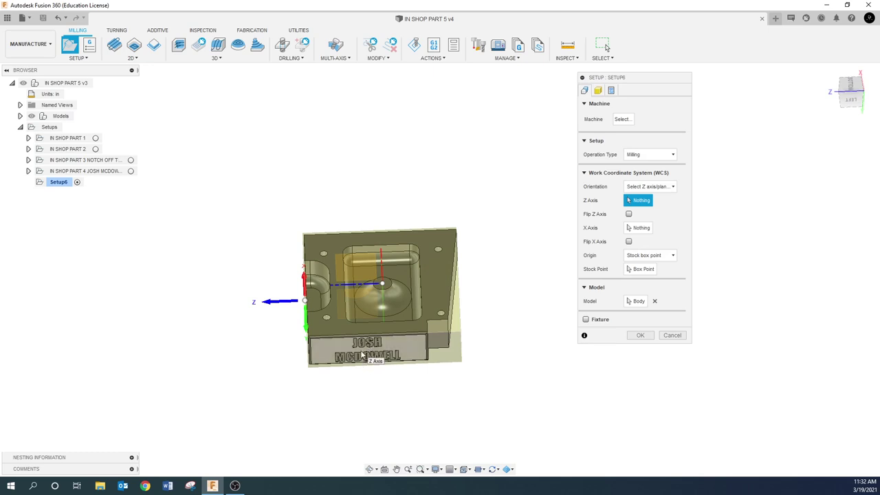
pyautogui.keyDown('shift'); pyautogui.moveTo(367, 362); pyautogui.dragTo(366, 342, button='middle'); pyautogui.keyUp('shift')
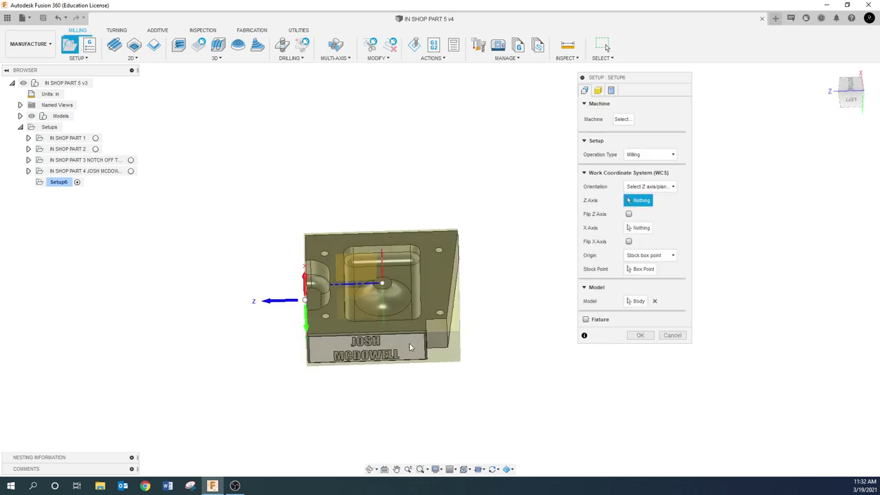
pyautogui.keyDown('shift'); pyautogui.moveTo(441, 232); pyautogui.dragTo(313, 246, button='middle'); pyautogui.keyUp('shift')
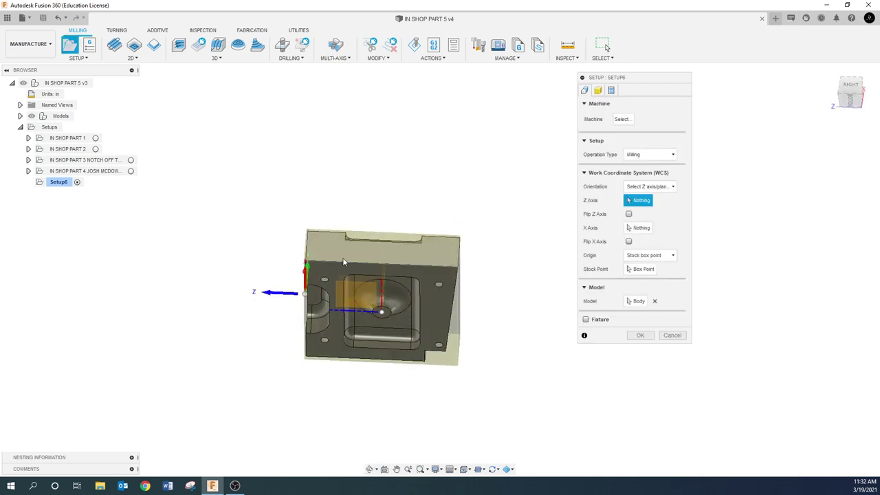
pyautogui.keyDown('shift'); pyautogui.moveTo(339, 298); pyautogui.dragTo(344, 226, button='middle'); pyautogui.keyUp('shift')
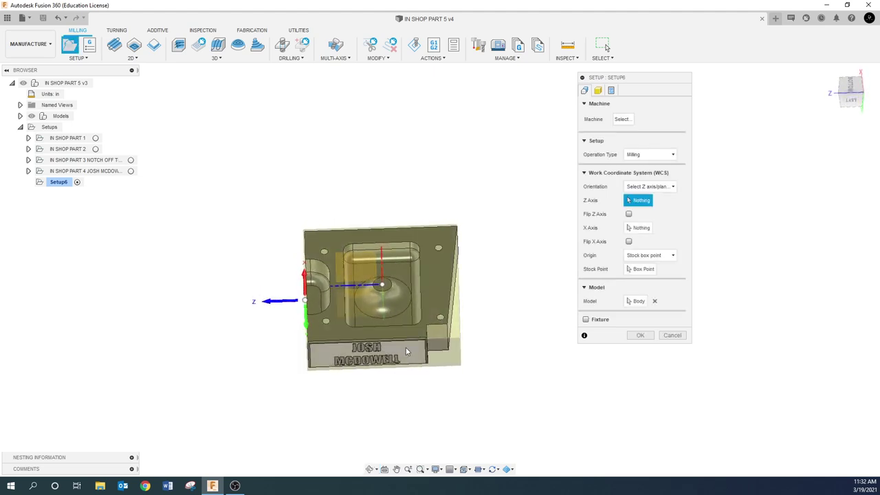
pyautogui.keyDown('shift'); pyautogui.moveTo(467, 219); pyautogui.dragTo(479, 217, button='middle'); pyautogui.keyUp('shift')
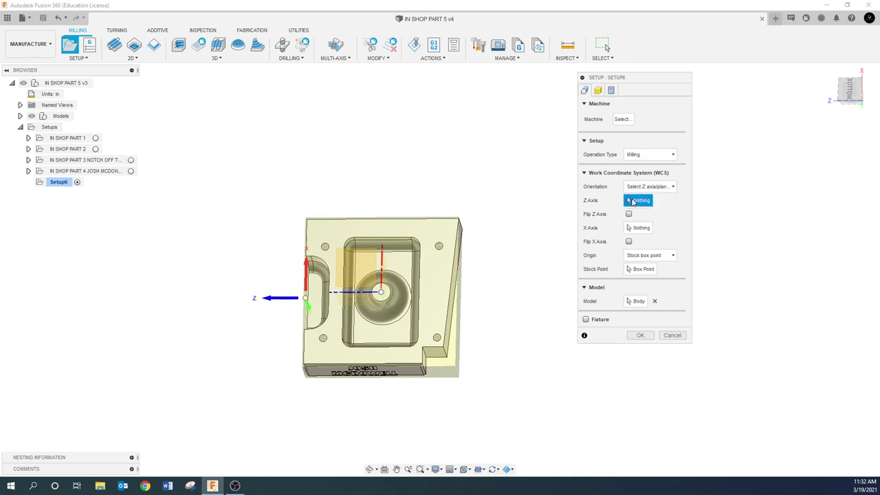
pyautogui.keyDown('shift'); pyautogui.moveTo(486, 284); pyautogui.dragTo(420, 325, button='middle'); pyautogui.keyUp('shift')
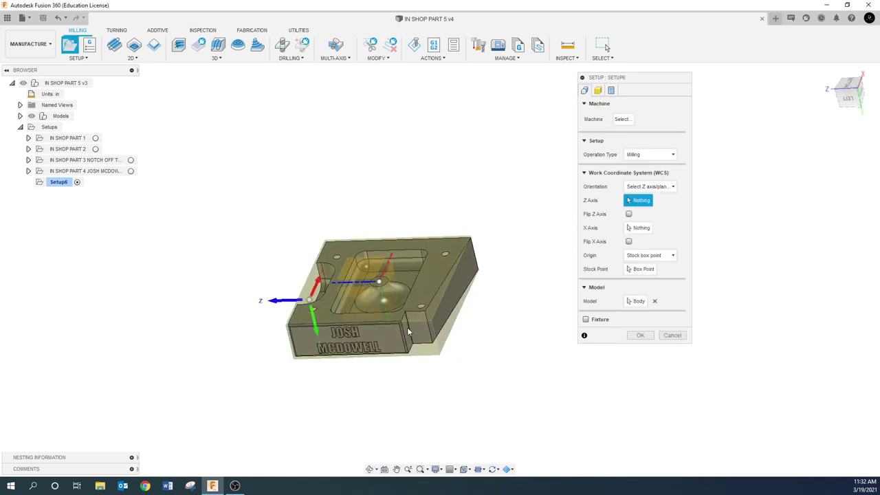
pyautogui.click(410, 330)
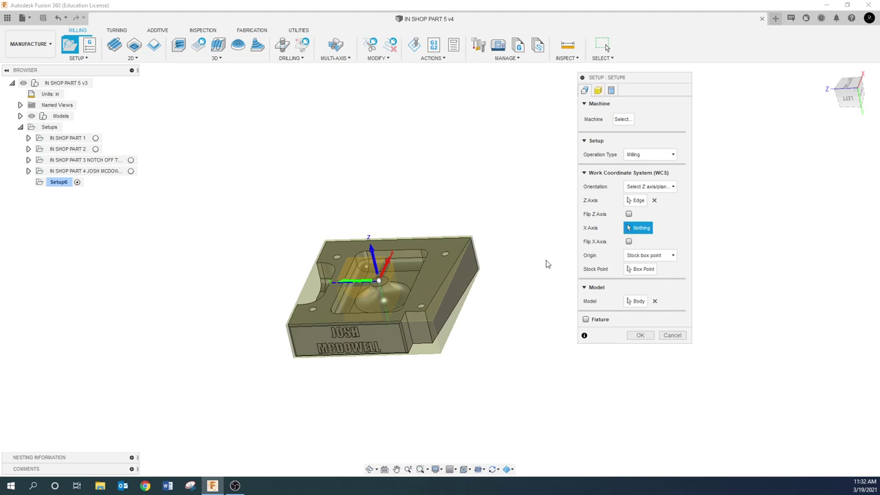
# - Pick the pocket edge as the X axis so X points right, then check the triad
pyautogui.keyDown('shift'); pyautogui.moveTo(385, 302); pyautogui.dragTo(358, 312, button='middle'); pyautogui.keyUp('shift')
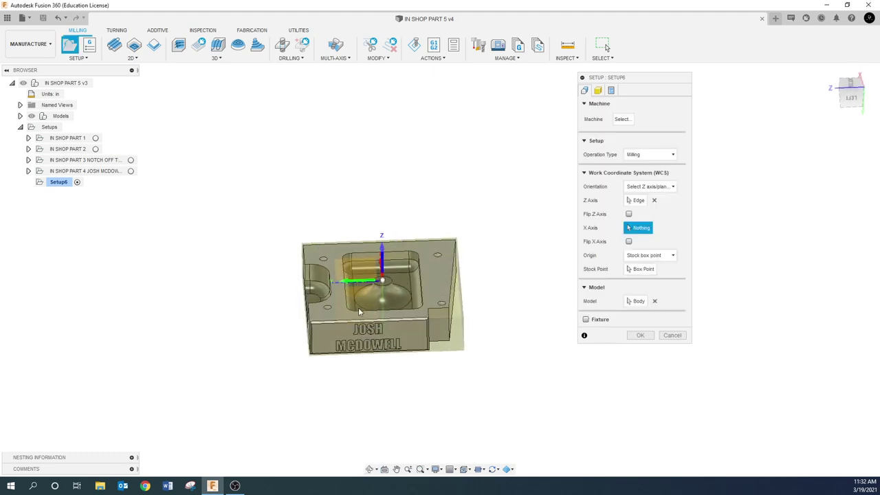
pyautogui.click(371, 250)
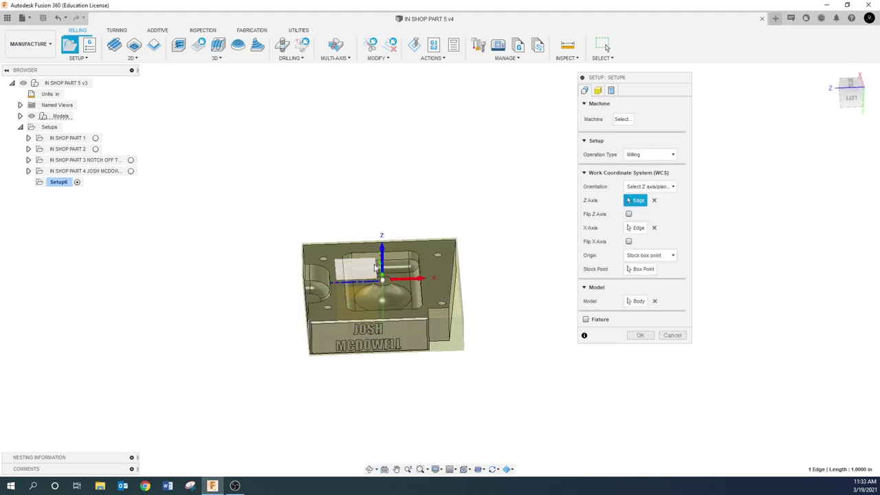
pyautogui.keyDown('shift'); pyautogui.moveTo(323, 289); pyautogui.dragTo(372, 288, button='middle'); pyautogui.keyUp('shift')
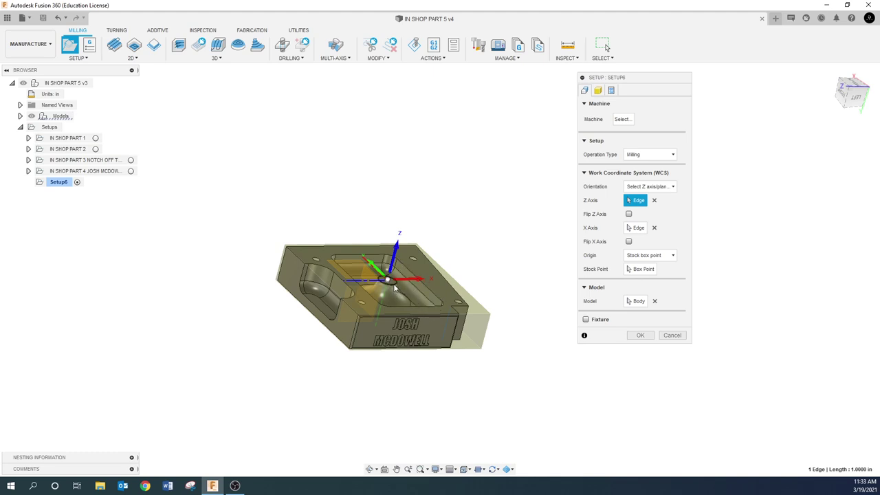
pyautogui.scroll(2, 394, 290)
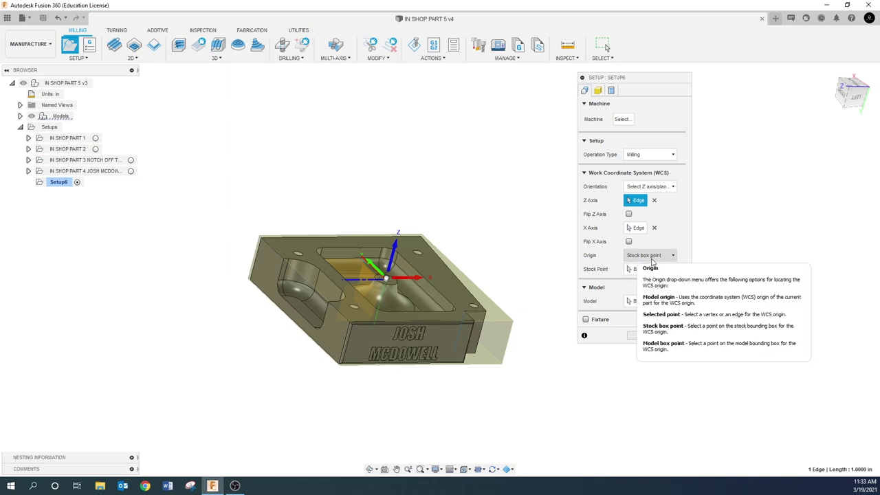
# - Set Origin to 'Model box point' and place it at the top edge's right end
pyautogui.click(653, 259)
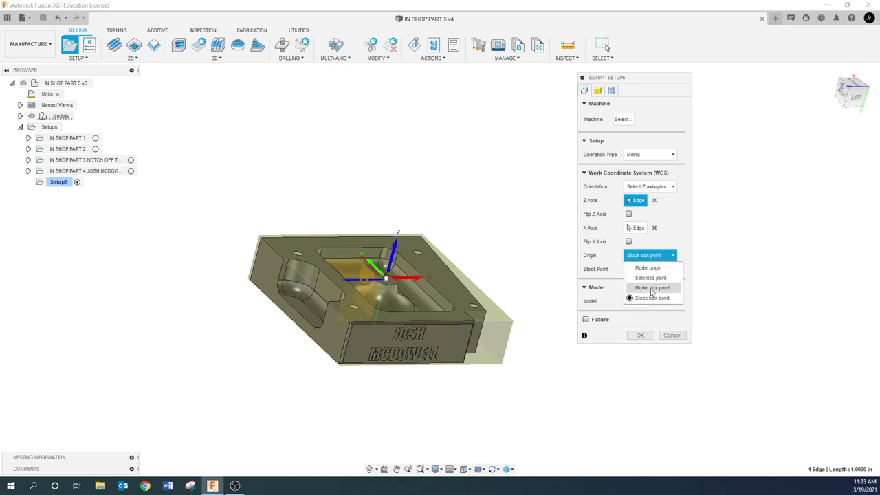
pyautogui.click(651, 288)
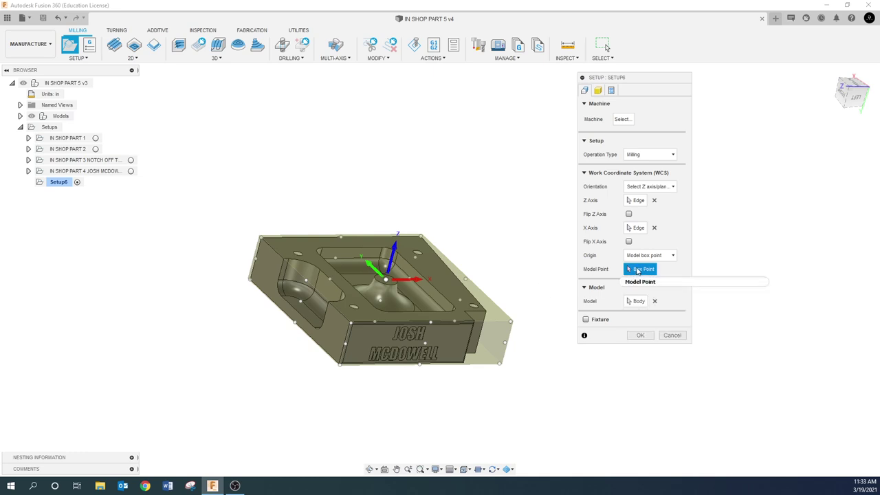
pyautogui.click(261, 237)
pyautogui.click(343, 236)
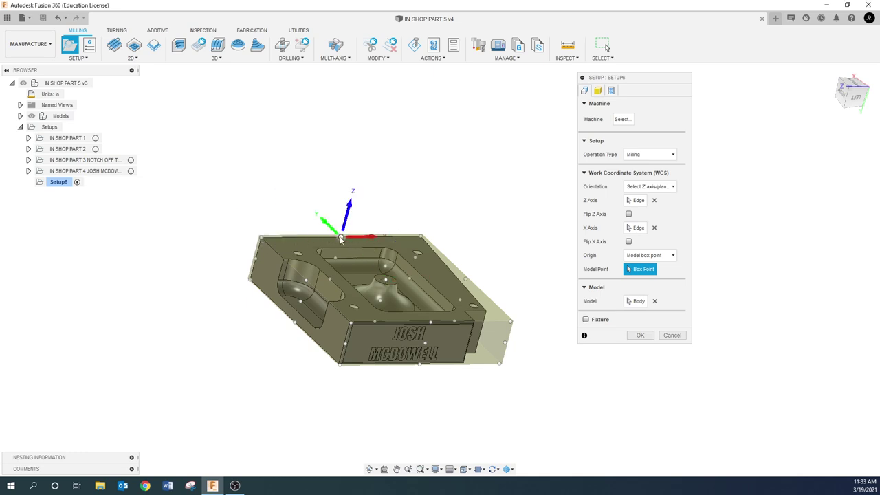
pyautogui.click(330, 280)
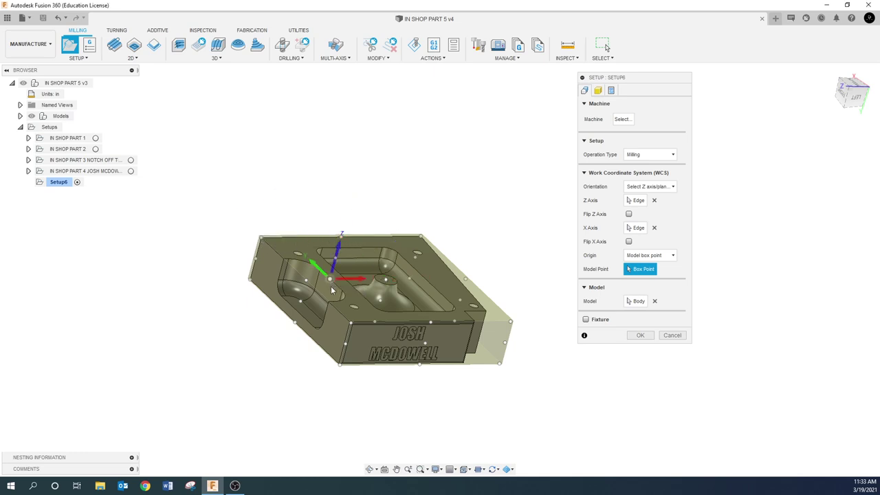
pyautogui.click(352, 323)
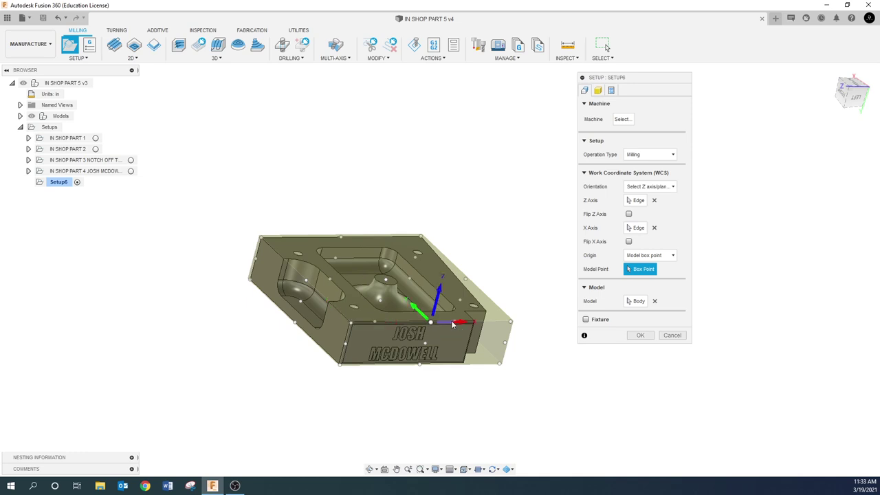
pyautogui.click(460, 300)
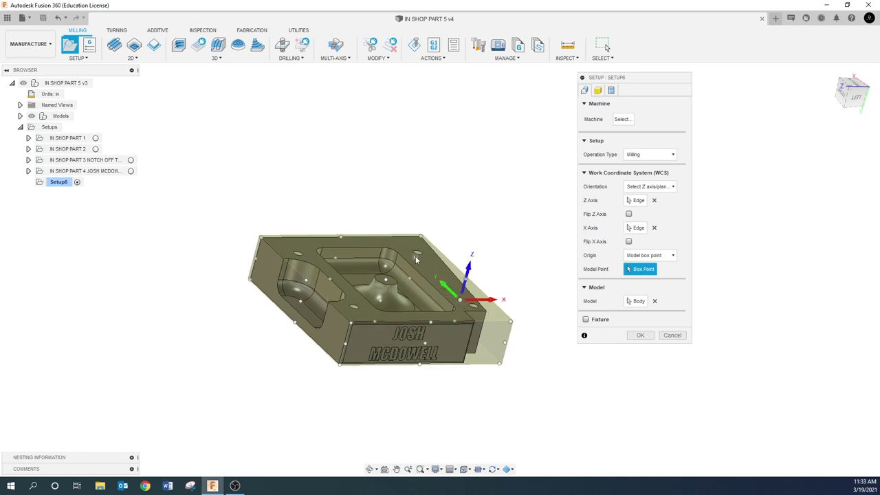
pyautogui.keyDown('shift'); pyautogui.moveTo(417, 259); pyautogui.dragTo(401, 288, button='middle'); pyautogui.keyUp('shift')
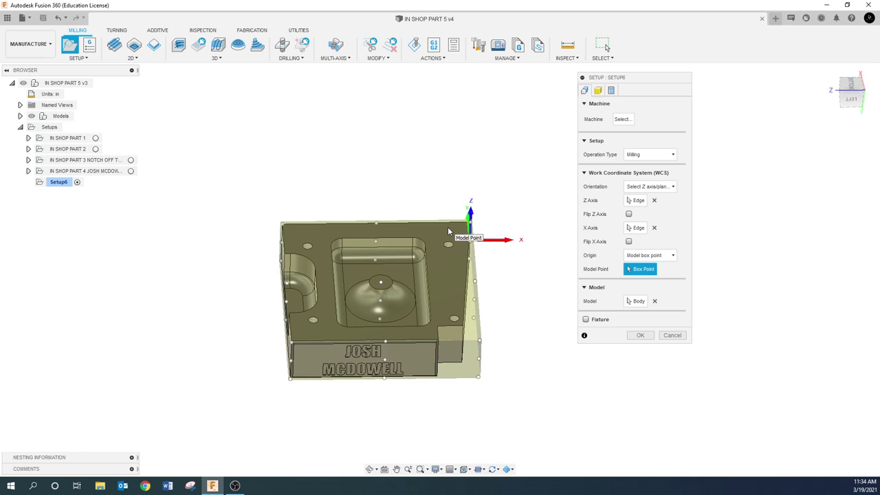
# - Keep the Model box point origin, trying the part's top-left and top-right corners
pyautogui.click(667, 255)
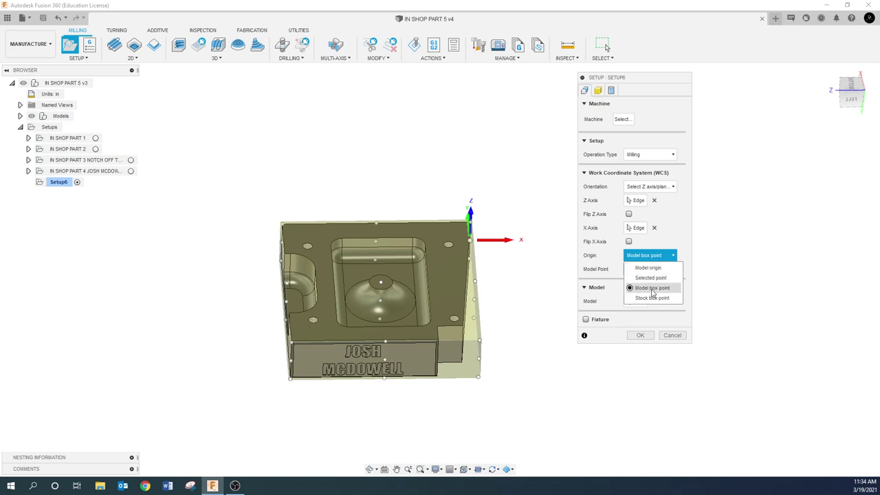
pyautogui.click(652, 290)
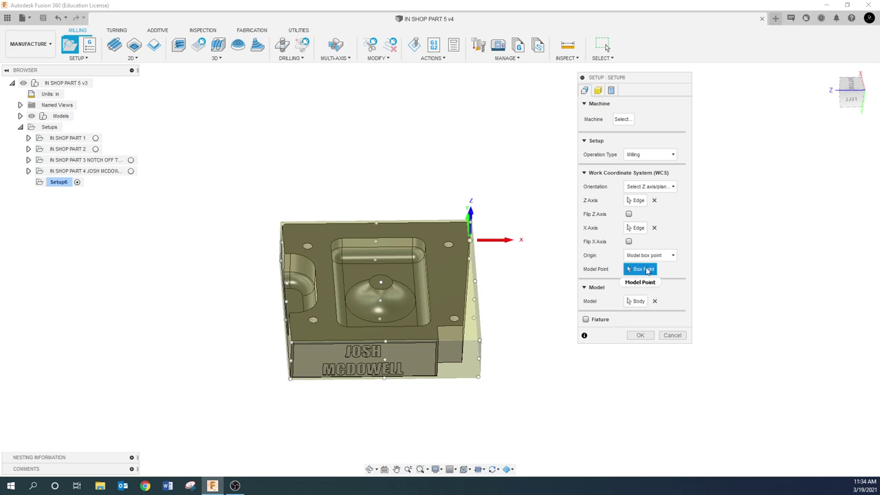
pyautogui.click(282, 223)
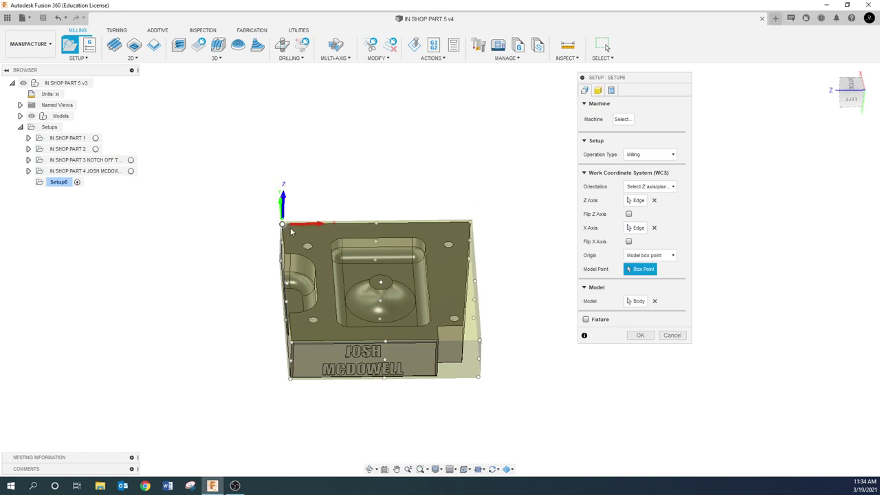
pyautogui.keyDown('shift'); pyautogui.moveTo(284, 225); pyautogui.dragTo(607, 47, button='middle'); pyautogui.keyUp('shift')
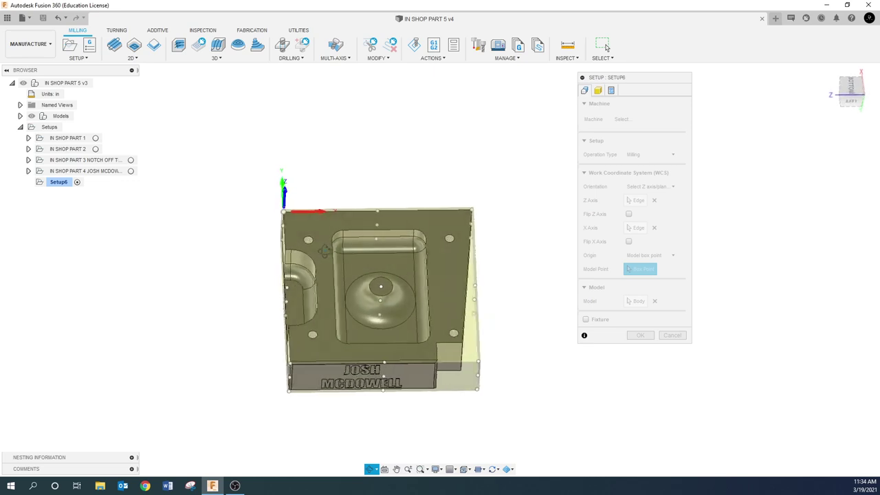
pyautogui.click(474, 210)
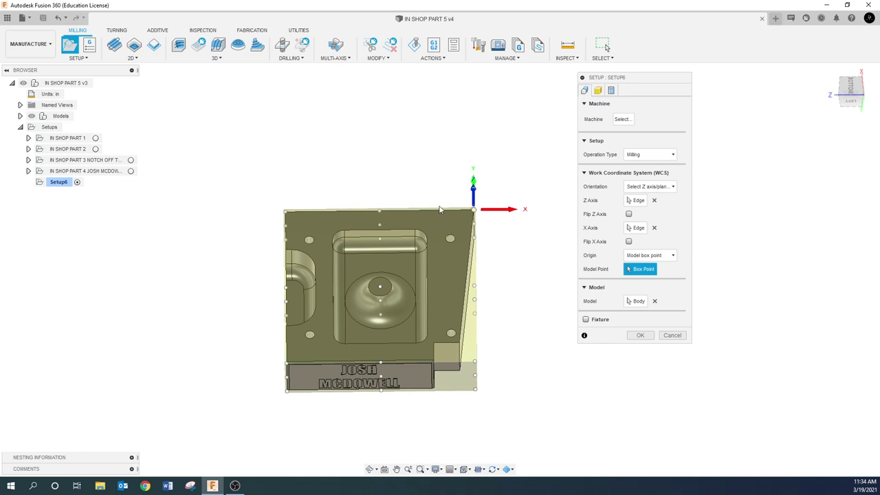
pyautogui.scroll(3, 440, 210)
pyautogui.keyDown('shift'); pyautogui.moveTo(443, 214); pyautogui.dragTo(486, 215, button='middle'); pyautogui.keyUp('shift')
pyautogui.scroll(-3, 439, 338)
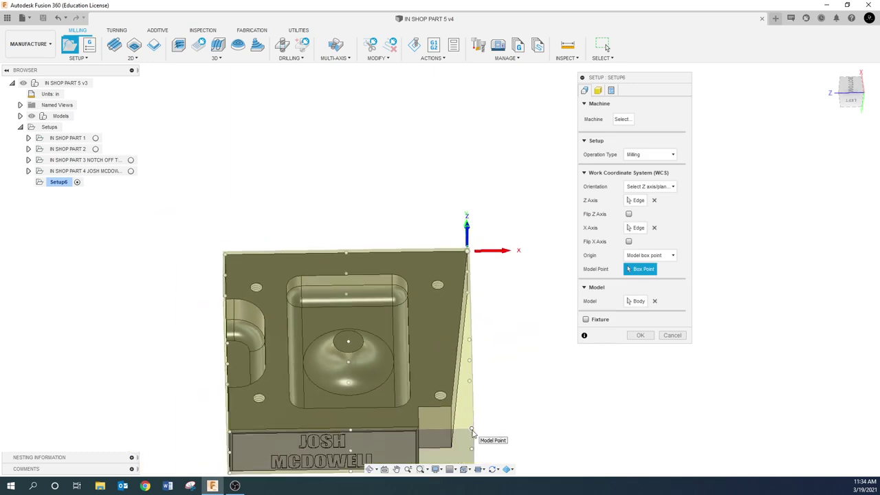
# - Try the bottom box corners, then settle the origin on the top-left box corner
pyautogui.click(472, 431)
pyautogui.keyDown('shift'); pyautogui.moveTo(470, 430); pyautogui.dragTo(457, 426, button='middle'); pyautogui.keyUp('shift')
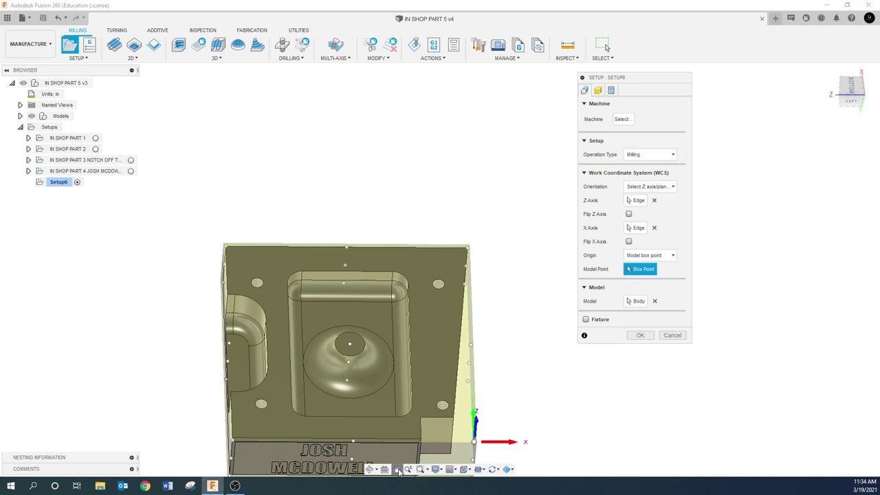
pyautogui.moveTo(399, 472); pyautogui.dragTo(380, 414, button='middle')
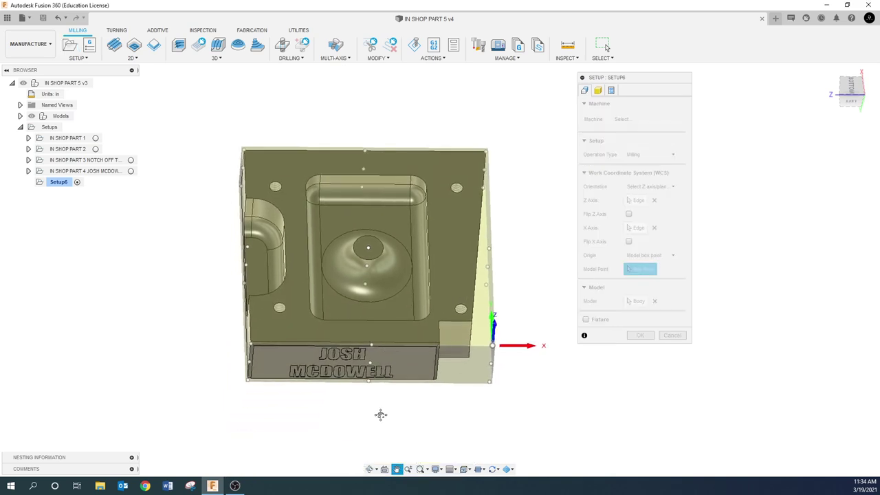
pyautogui.click(249, 345)
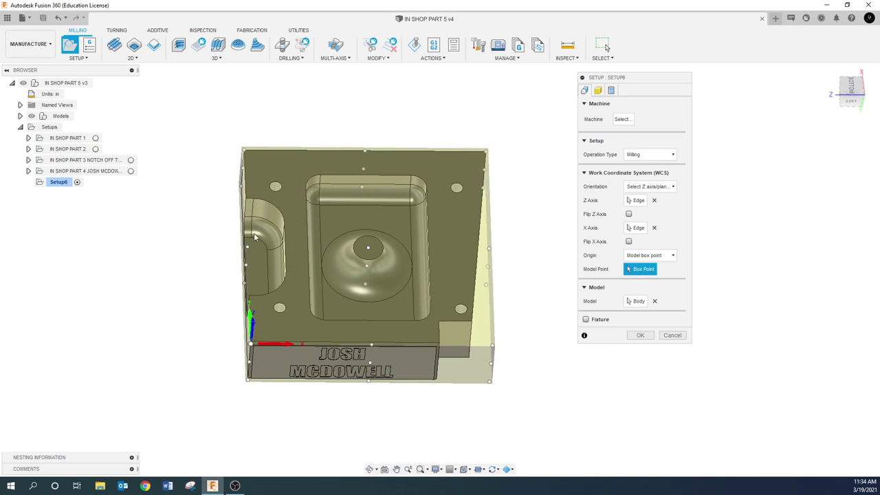
pyautogui.click(247, 154)
# - Set orientation to 'Select Z axis/plane & Y axis' with Flip Y checked
pyautogui.click(241, 130)
pyautogui.keyDown('shift'); pyautogui.moveTo(239, 207); pyautogui.dragTo(213, 224, button='middle'); pyautogui.keyUp('shift')
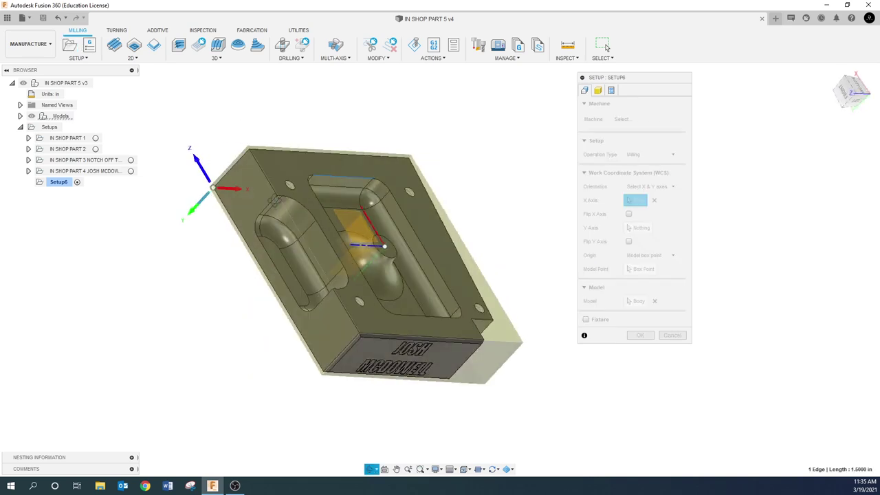
pyautogui.click(230, 172)
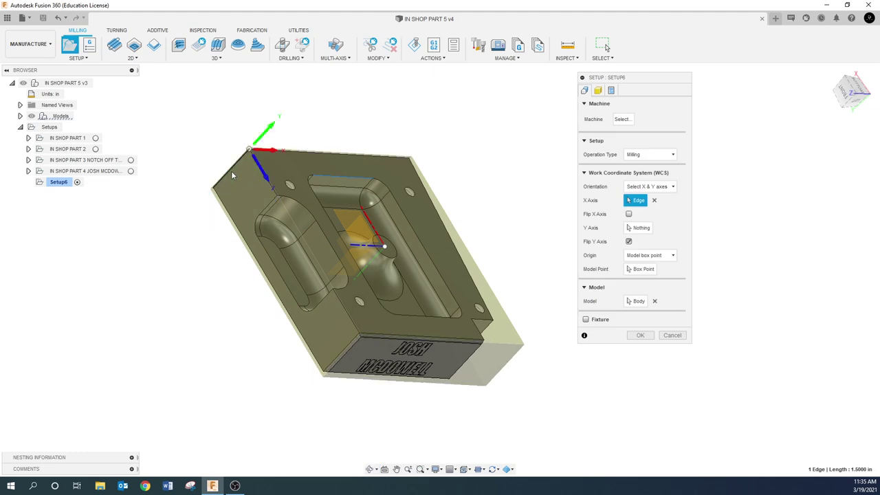
pyautogui.click(337, 355)
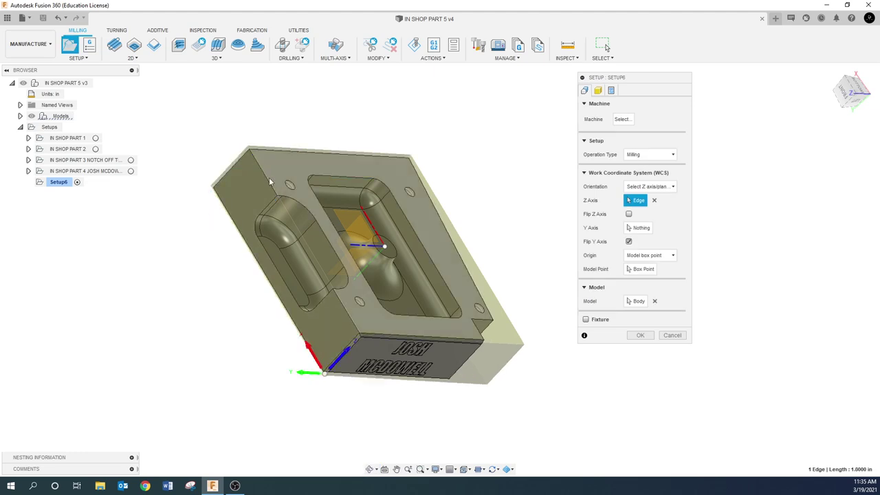
pyautogui.click(505, 364)
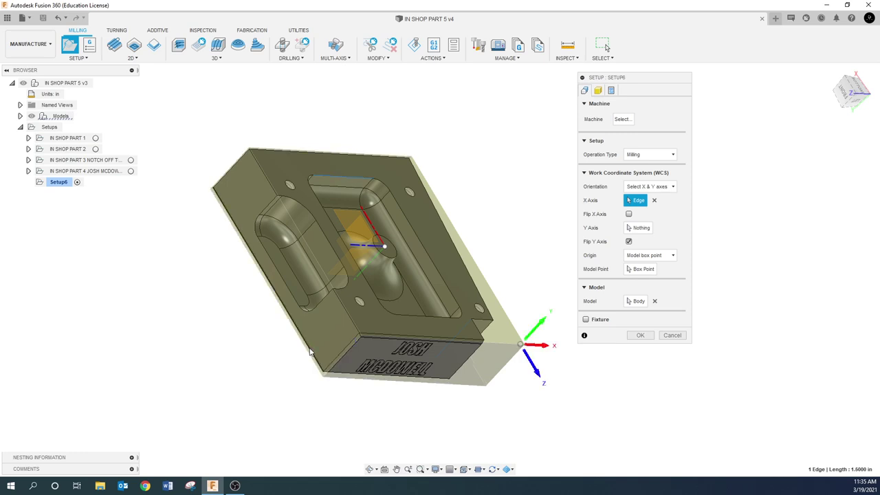
pyautogui.click(538, 374)
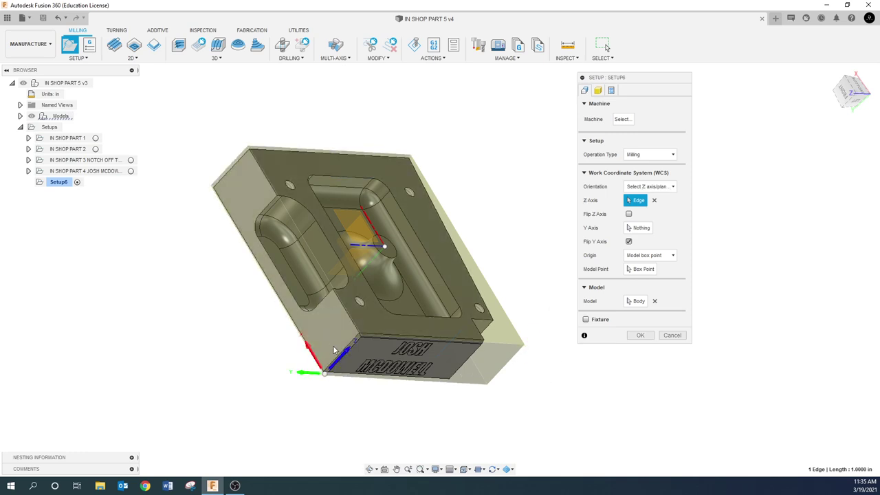
pyautogui.click(509, 363)
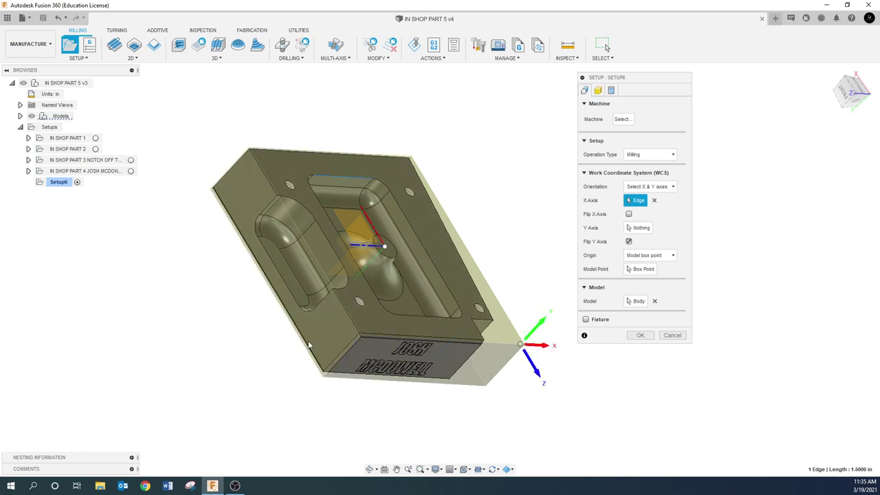
pyautogui.click(535, 370)
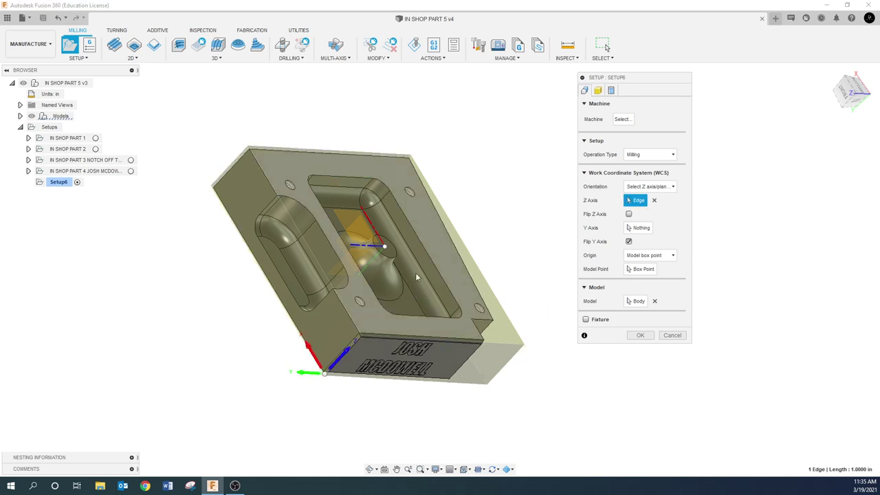
# - Pick part edges for Z and Y, flip Z upward, and re-pick the top-left back corner origin
pyautogui.click(352, 339)
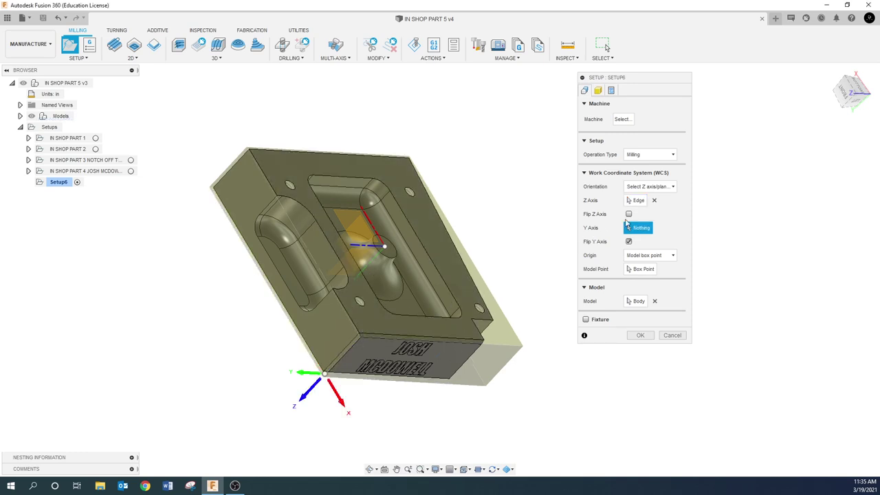
pyautogui.click(340, 305)
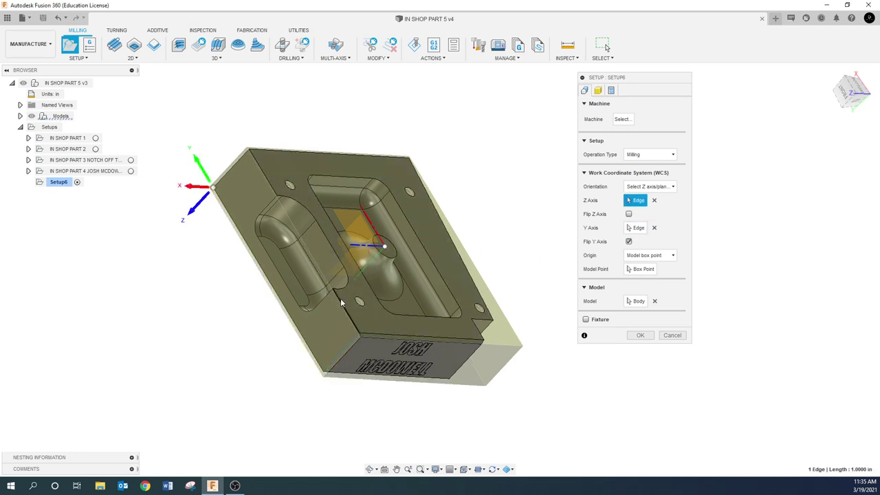
pyautogui.click(193, 215)
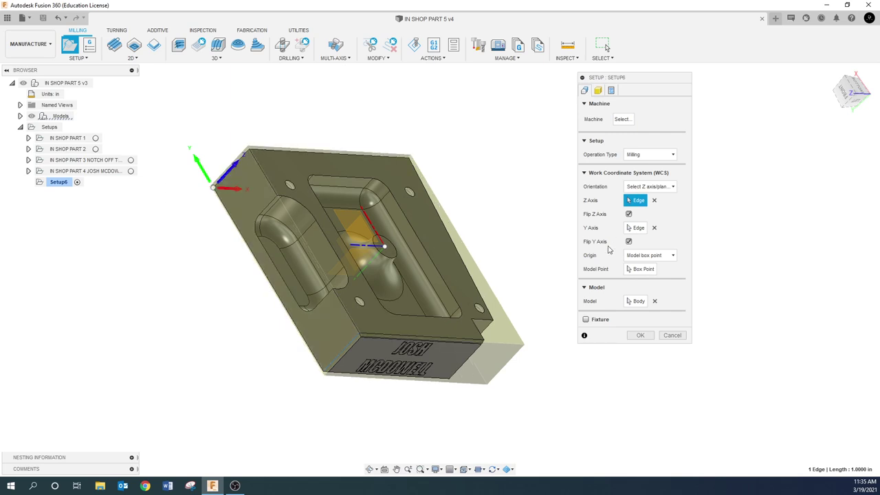
pyautogui.click(643, 268)
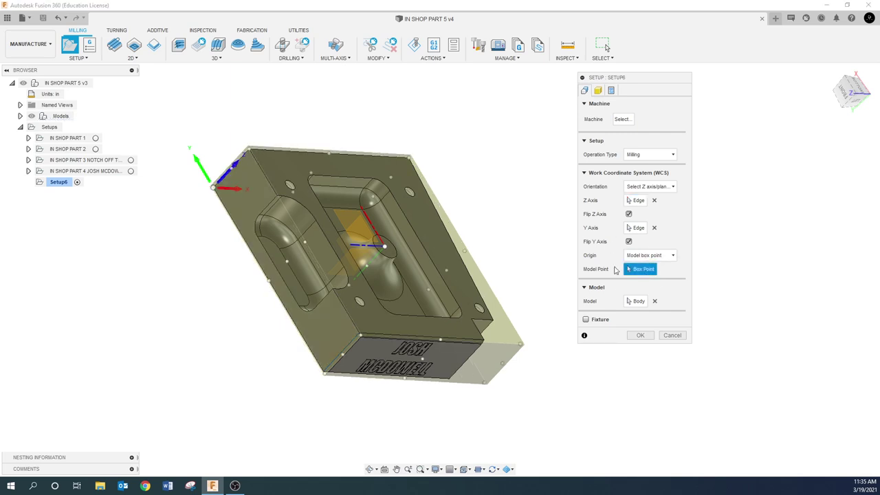
pyautogui.click(249, 149)
pyautogui.keyDown('shift'); pyautogui.moveTo(280, 174); pyautogui.dragTo(223, 170, button='middle'); pyautogui.keyUp('shift')
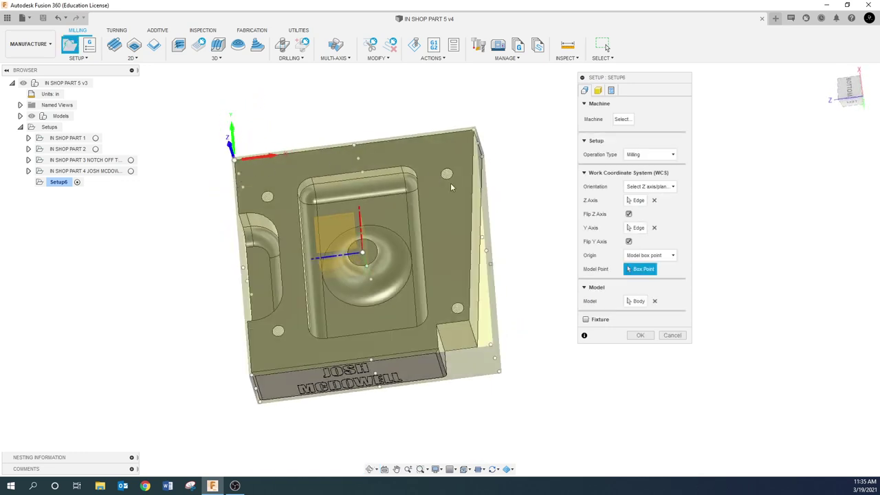
# - Set the stock offset mode to 'No additional stock'
pyautogui.click(599, 92)
pyautogui.click(673, 131)
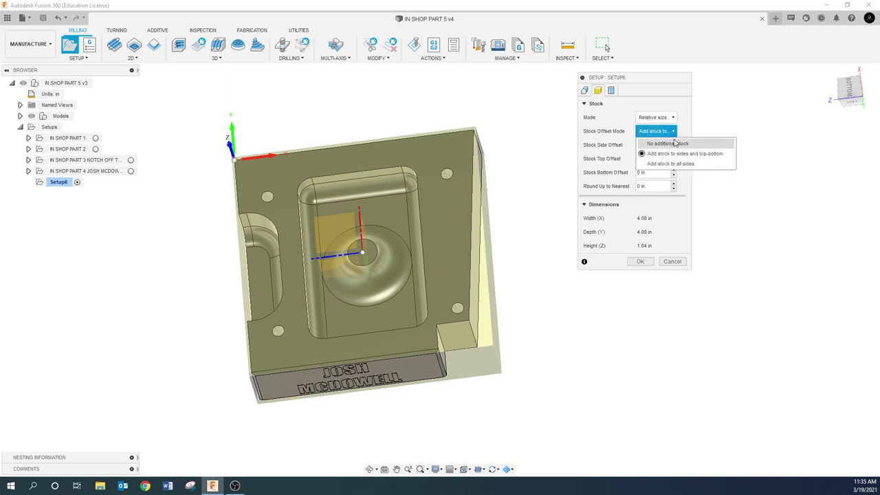
pyautogui.click(675, 143)
pyautogui.keyDown('shift'); pyautogui.moveTo(385, 272); pyautogui.dragTo(483, 234, button='middle'); pyautogui.keyUp('shift')
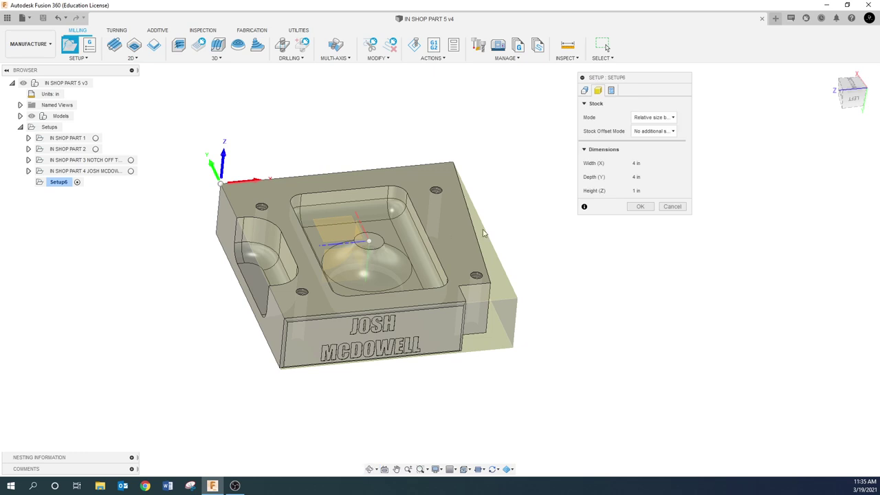
# - Set program number 50115 and comment 'IN SHOP PART 5' plus the student's name, then confirm
pyautogui.click(612, 91)
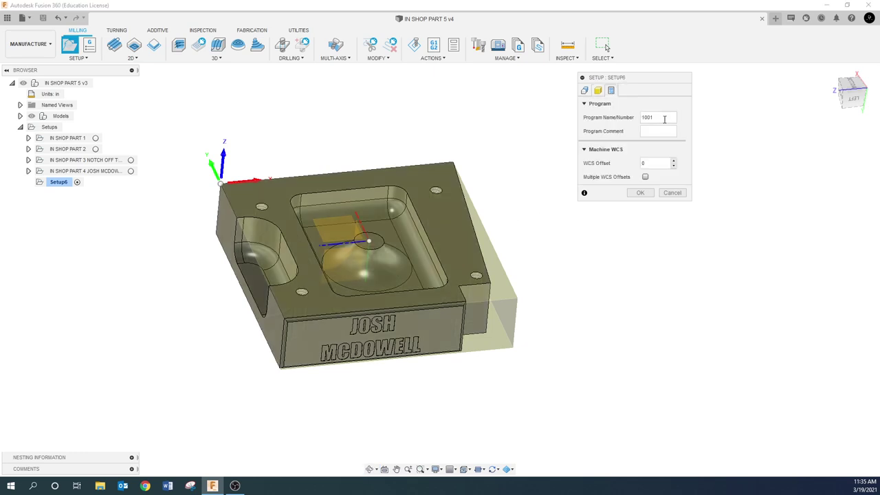
pyautogui.doubleClick(662, 117)
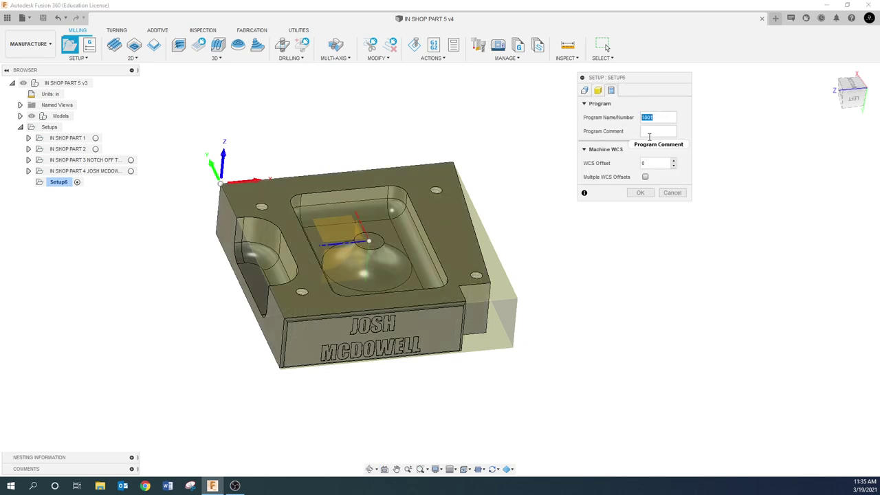
pyautogui.write('50115')
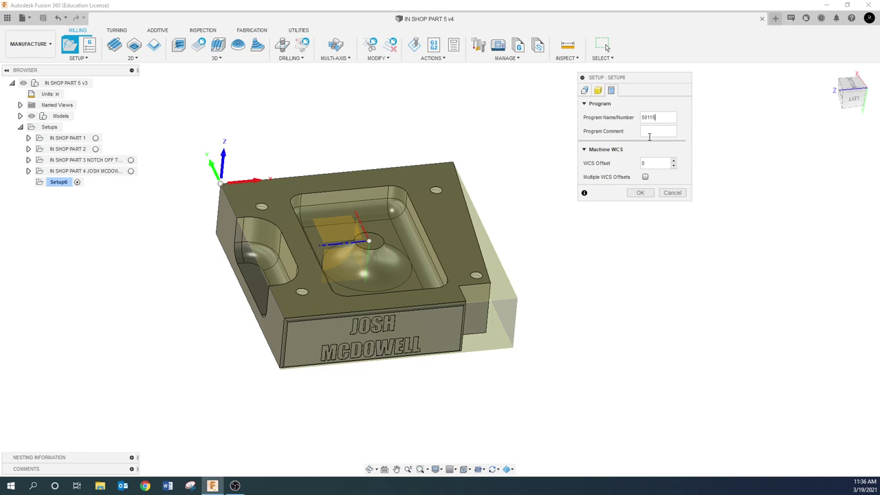
pyautogui.click(655, 133)
pyautogui.press('BackSpace')
pyautogui.press('BackSpace')
pyautogui.press('BackSpace')
pyautogui.press('BackSpace')
pyautogui.press('BackSpace')
pyautogui.press('BackSpace')
pyautogui.press('BackSpace')
pyautogui.press('BackSpace')
pyautogui.press('BackSpace')
pyautogui.press('BackSpace')
pyautogui.press('BackSpace')
pyautogui.press('BackSpace')
pyautogui.write('IN SHOP PARTS')
pyautogui.press('BackSpace')
pyautogui.click(651, 195)
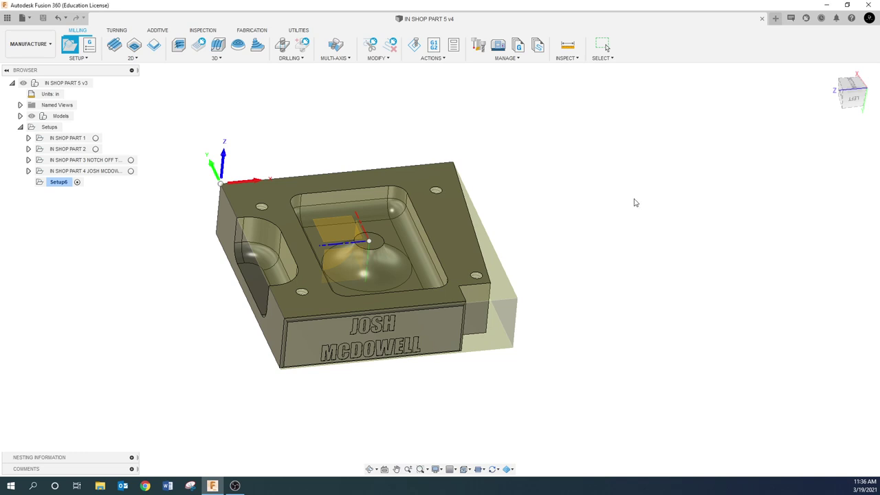
# - Rename Setup6 in the browser to 'IN SHOP PART 5' plus the student's name, then reselect it
pyautogui.click(55, 204)
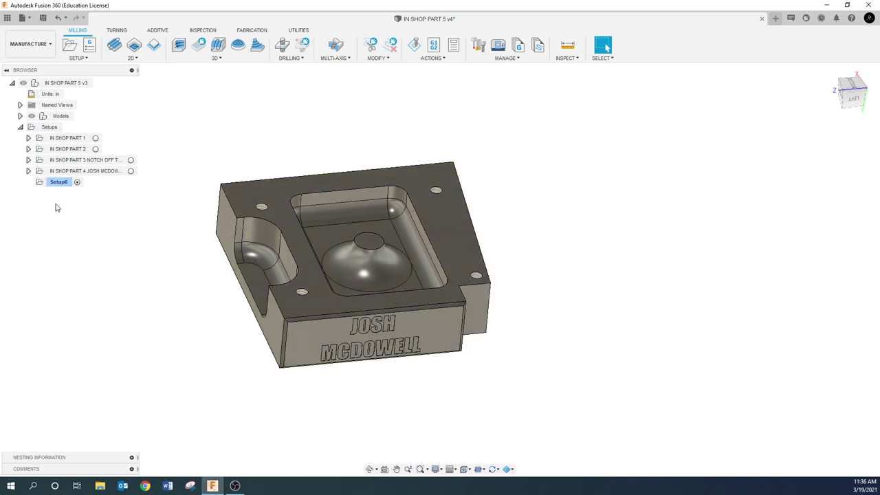
pyautogui.click(61, 184)
pyautogui.click(63, 184)
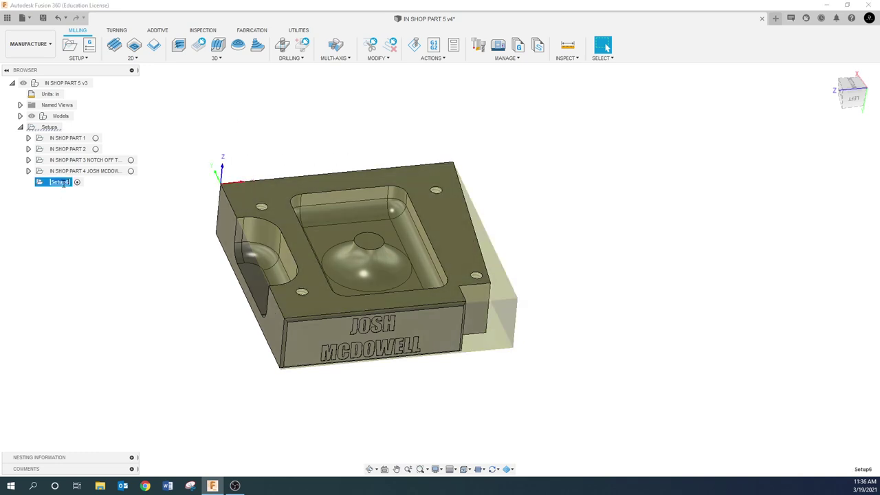
pyautogui.press('Return')
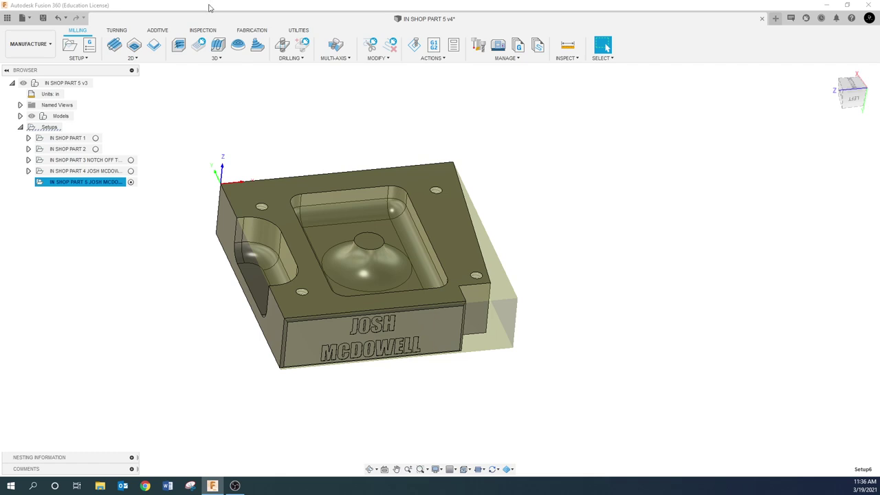
pyautogui.click(159, 199)
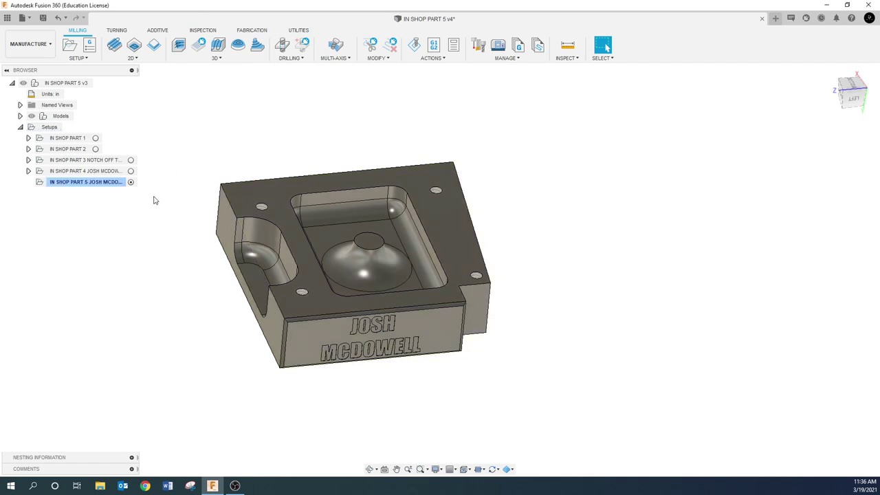
pyautogui.click(107, 185)
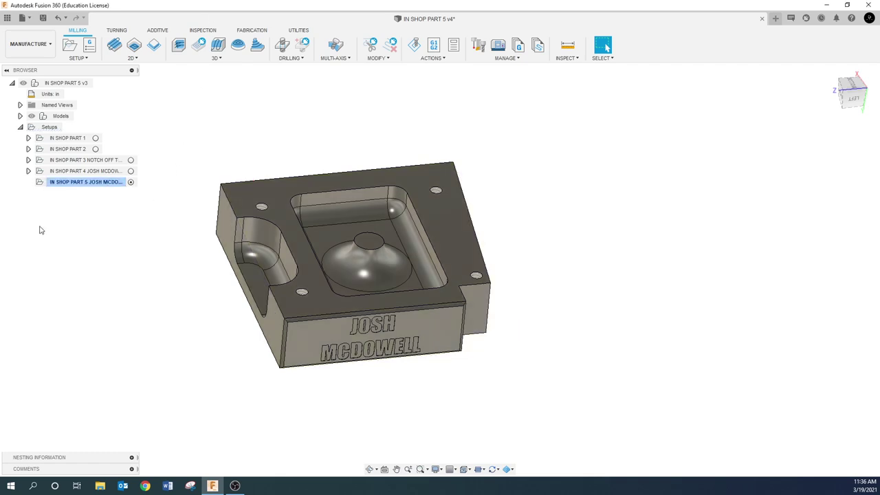
# - Add a 3D Adaptive Clearing operation, Adaptive4, from the IN SHOP PART 5 setup's context menu
pyautogui.rightClick(71, 183)
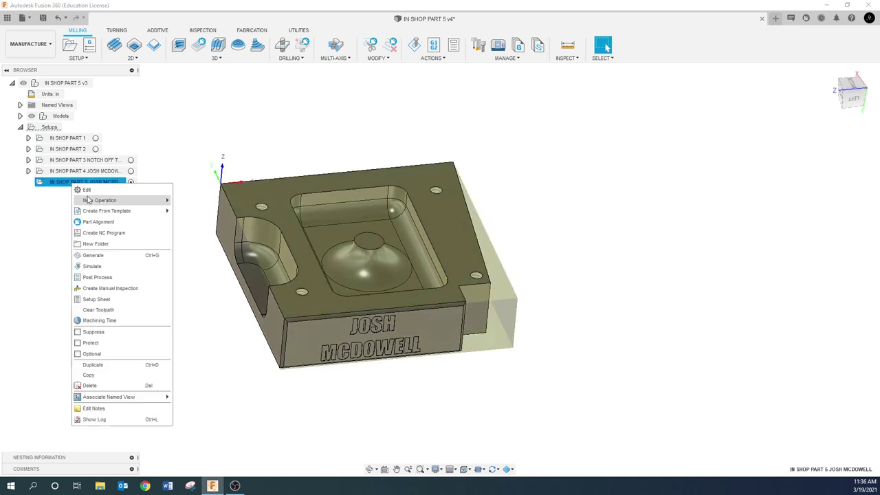
pyautogui.moveTo(95, 202)
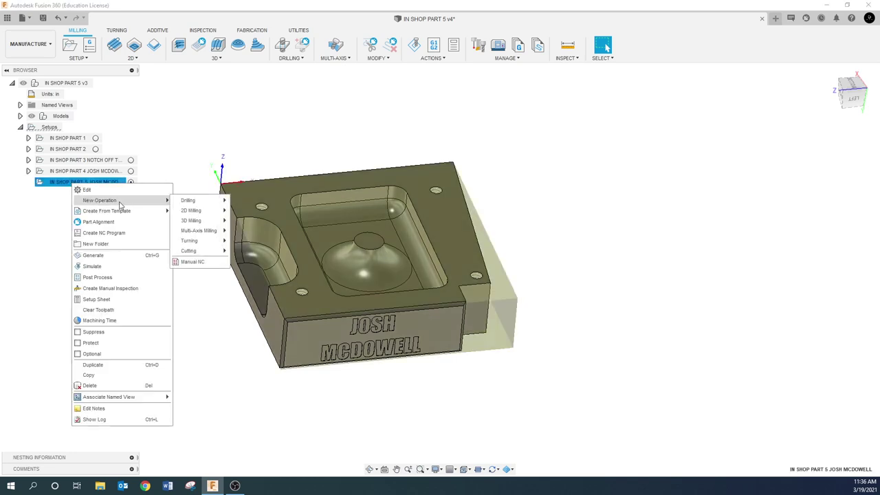
pyautogui.moveTo(196, 222)
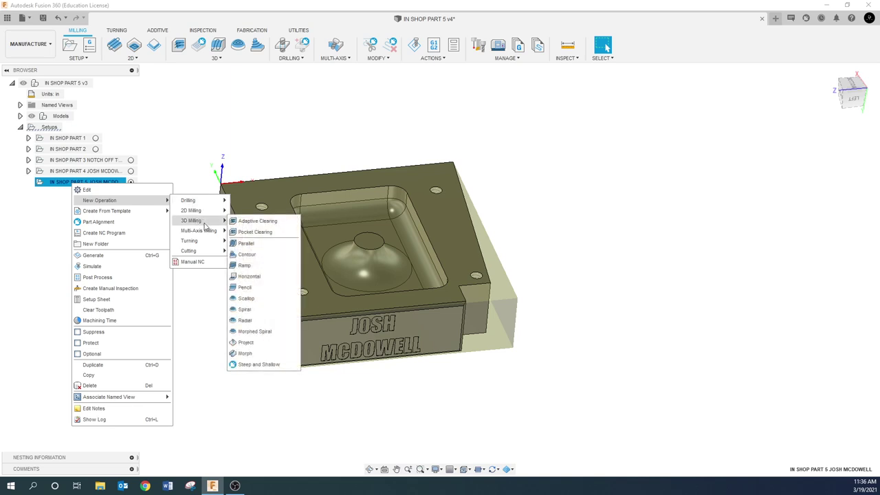
pyautogui.click(256, 225)
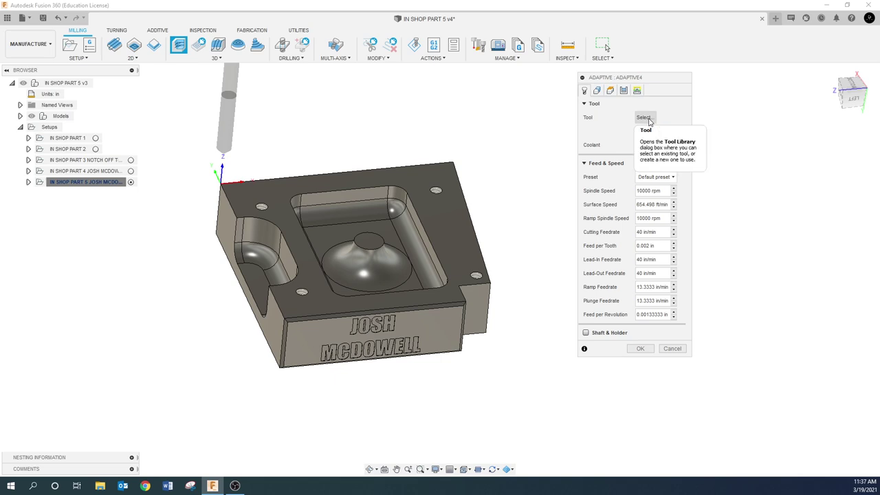
# - Delete tool 7 (.250 flat end mill) and tool 8 (.375 ball nose), then show the IN SHOP PART 5 v4 tools
pyautogui.click(649, 122)
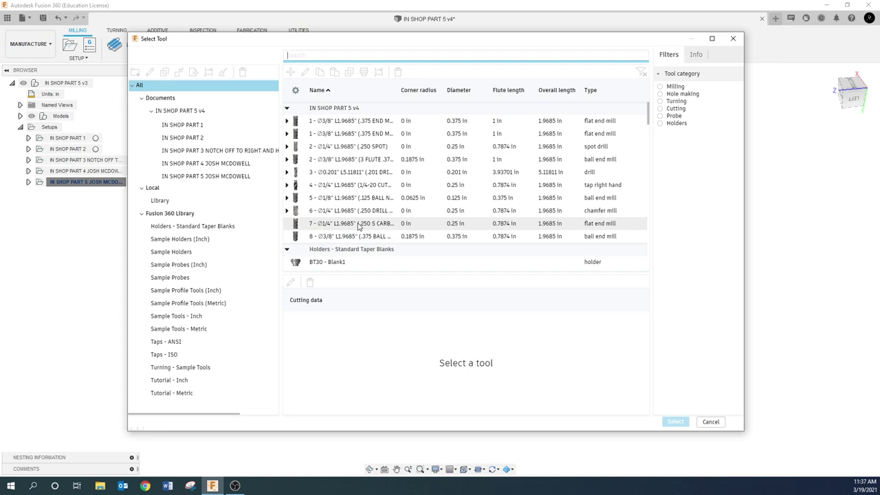
pyautogui.click(357, 226)
pyautogui.press('Delete')
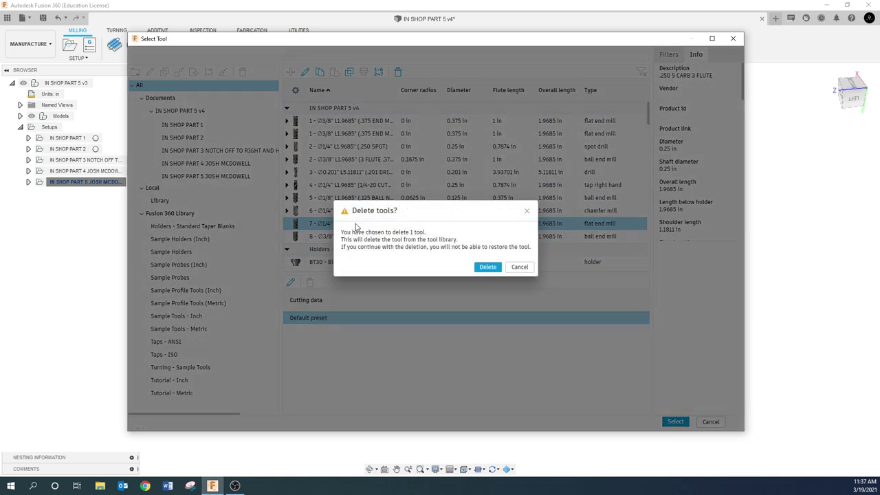
pyautogui.click(487, 267)
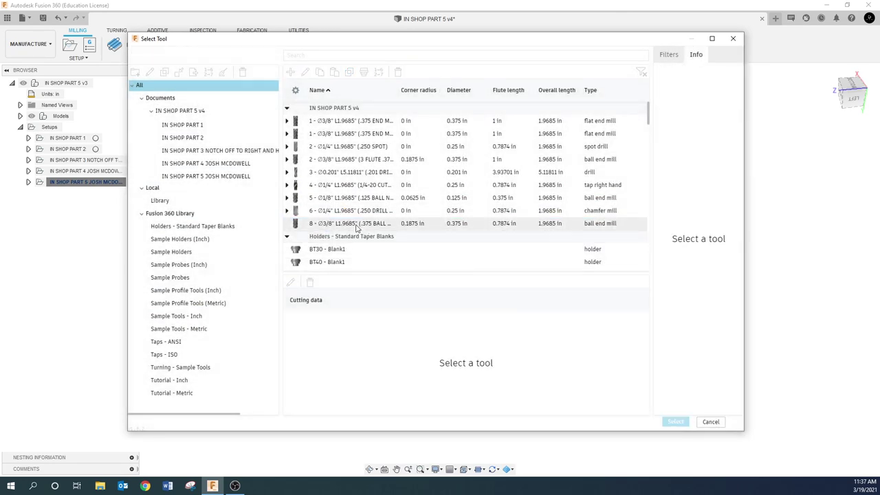
pyautogui.click(334, 225)
pyautogui.press('Delete')
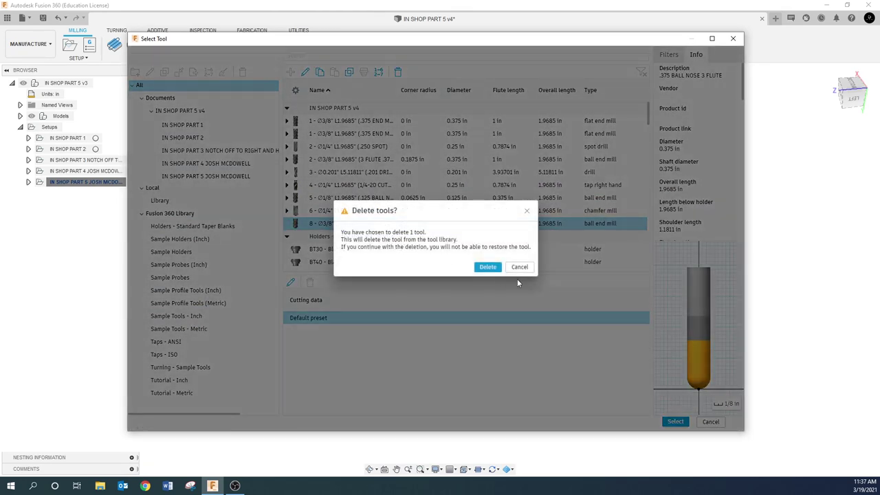
pyautogui.click(486, 267)
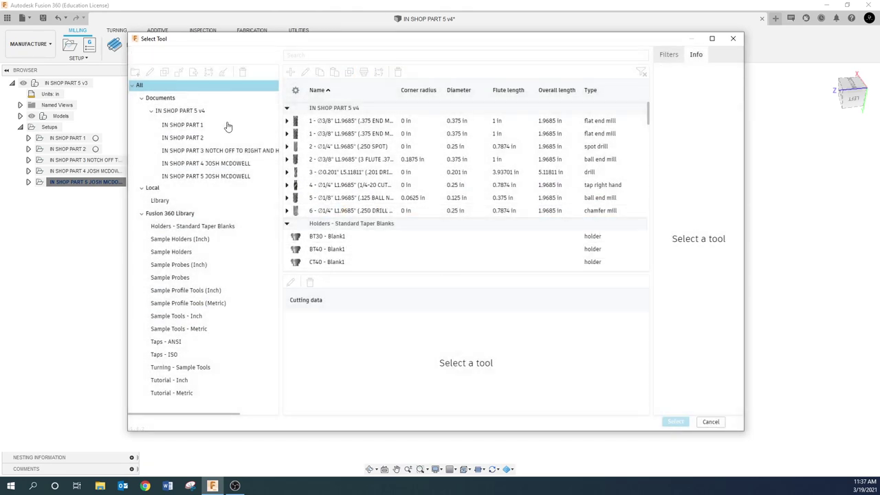
pyautogui.click(182, 114)
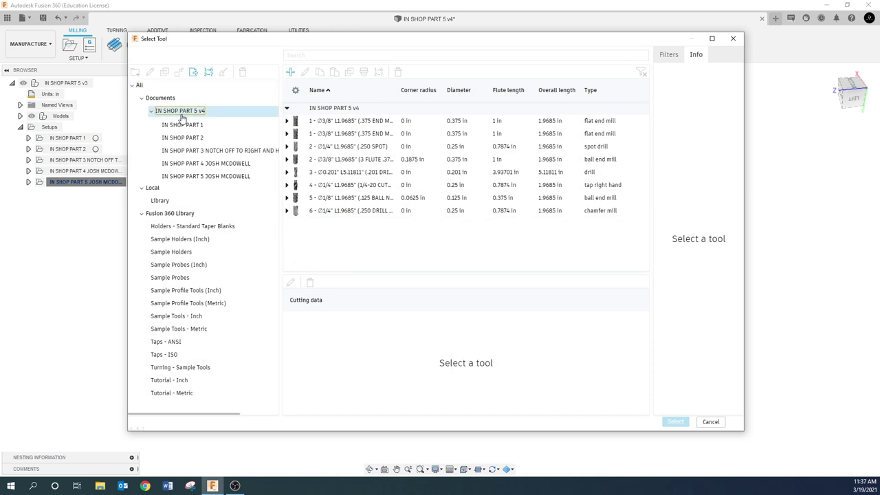
# - Browse the part 5 setup tools, then return to the full IN SHOP PART 5 v4 library
pyautogui.click(291, 73)
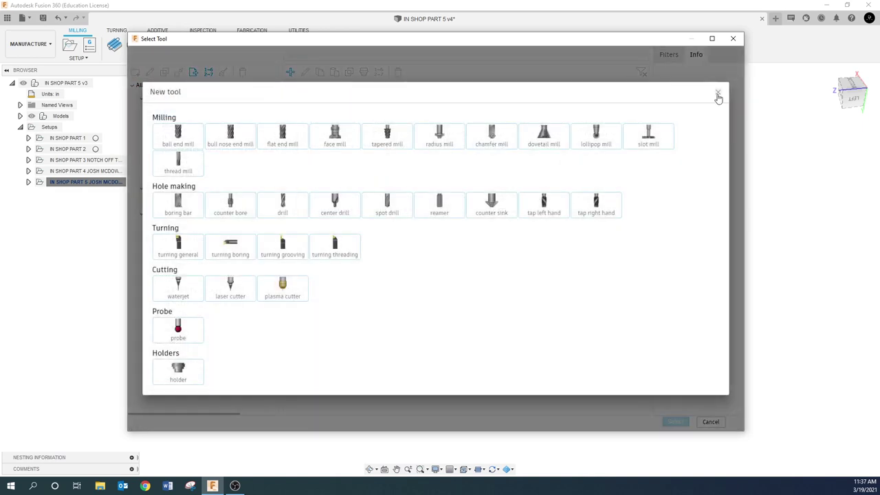
pyautogui.click(718, 91)
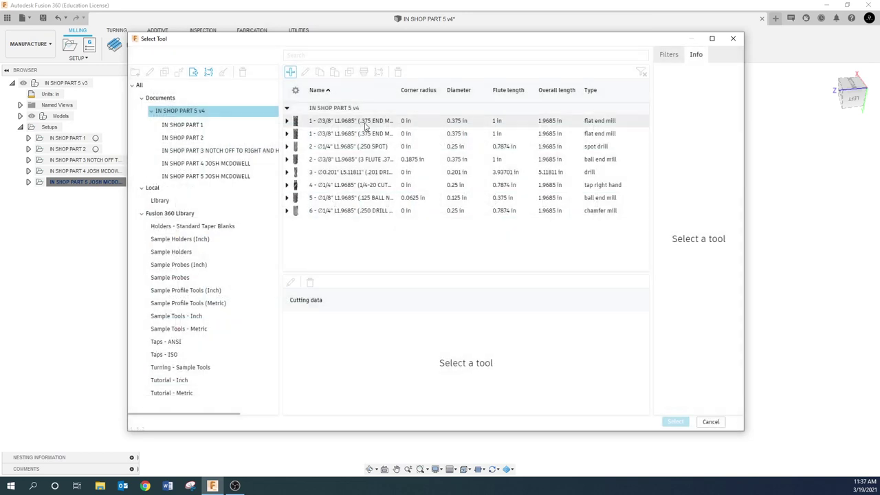
pyautogui.click(200, 176)
pyautogui.click(186, 112)
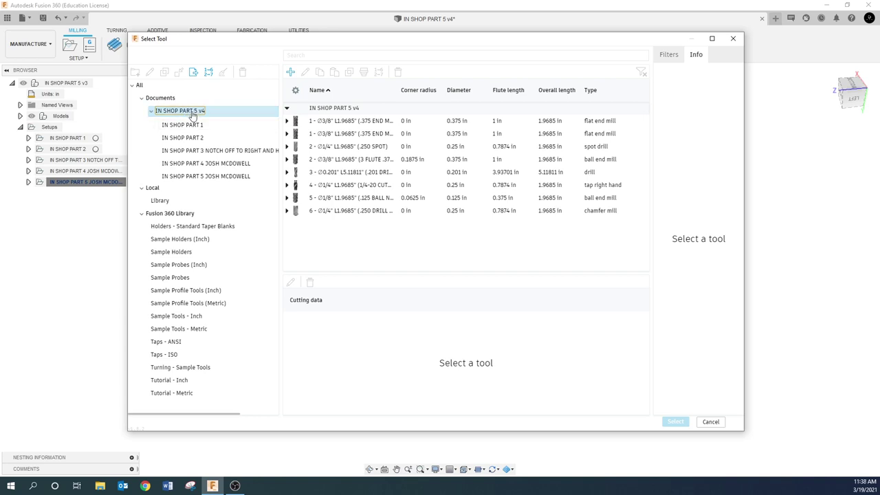
pyautogui.click(200, 111)
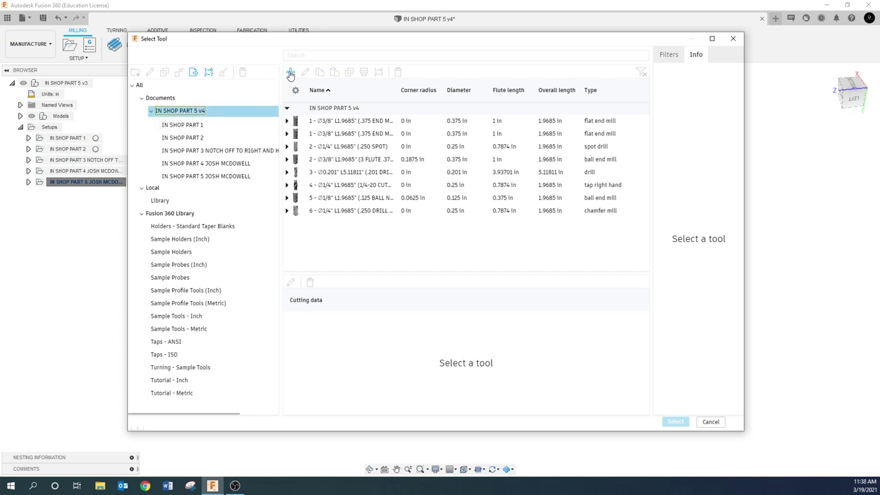
pyautogui.click(197, 110)
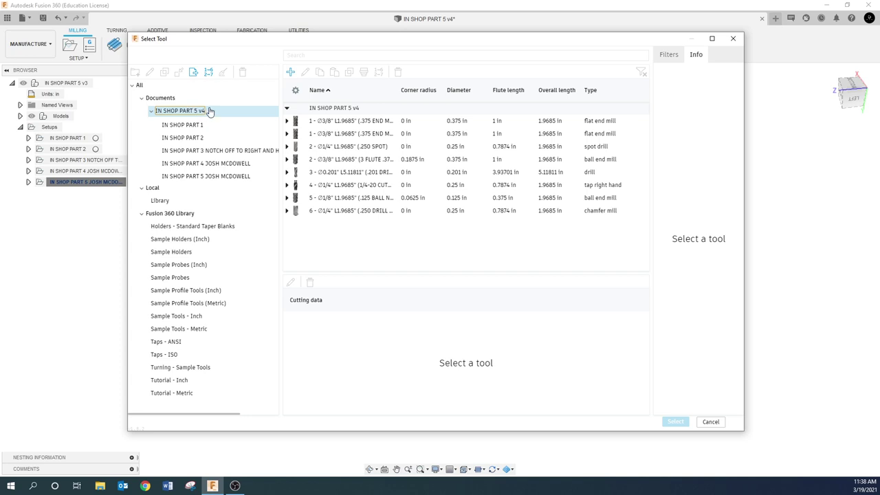
# - Add a new flat end mill, tool 7, to the IN SHOP PART 5 v4 library
pyautogui.click(290, 72)
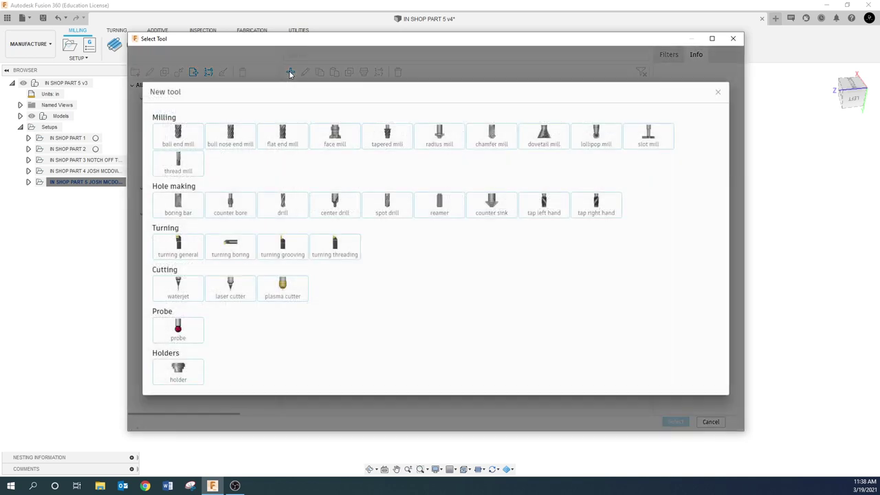
pyautogui.click(285, 145)
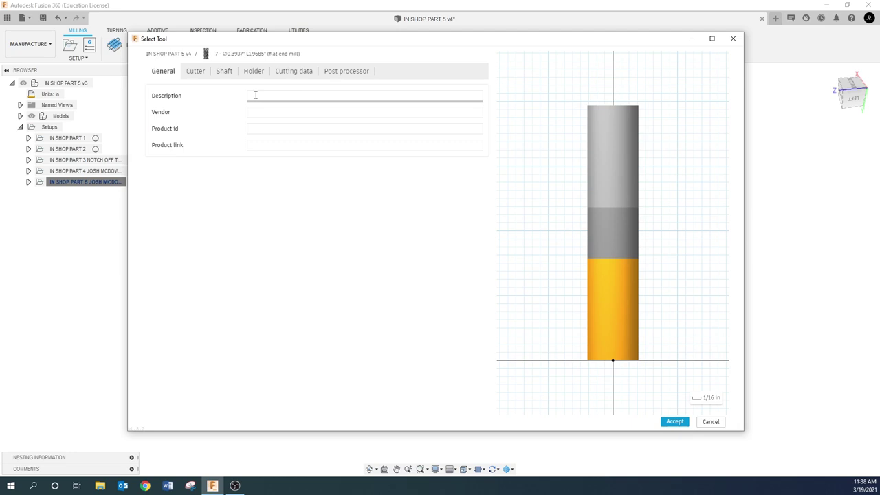
pyautogui.click(255, 95)
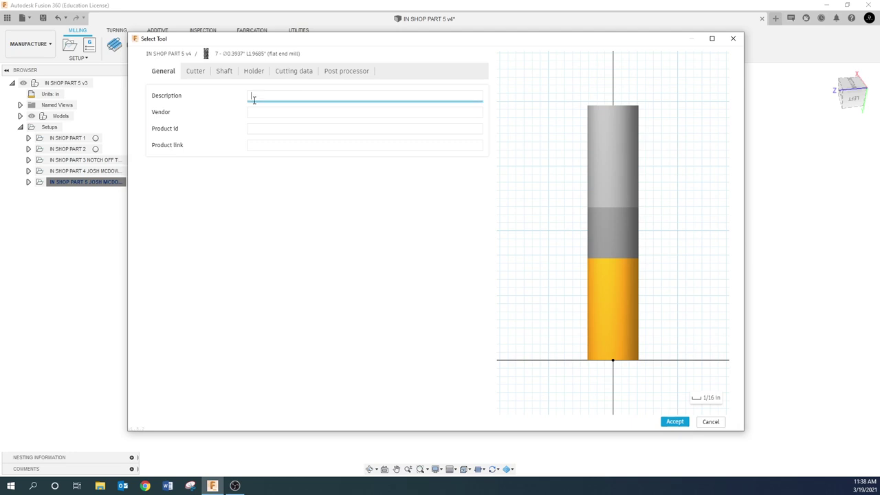
# - Enter '.250 3 FLUTE S CARB' as the flat end mill's description
pyautogui.write('250 3 FLUTE S CARB')
# - Make the flat end mill Carbide with a 0.250 in diameter
pyautogui.click(195, 71)
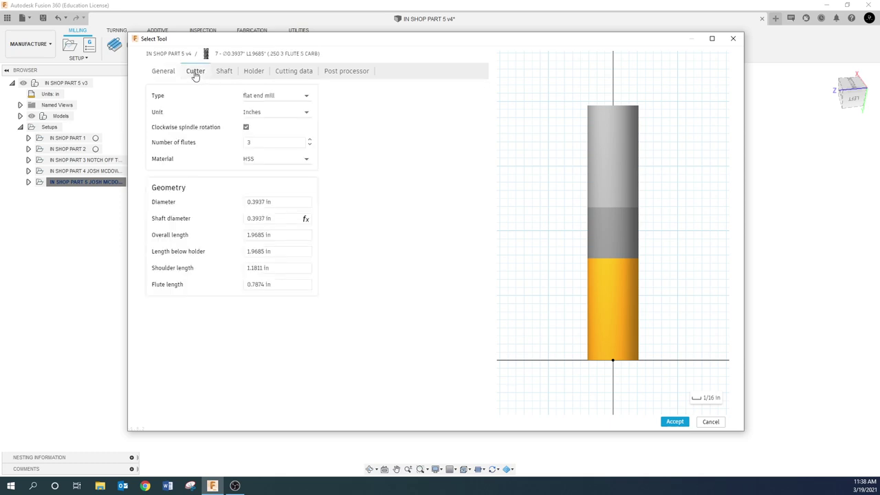
pyautogui.click(268, 160)
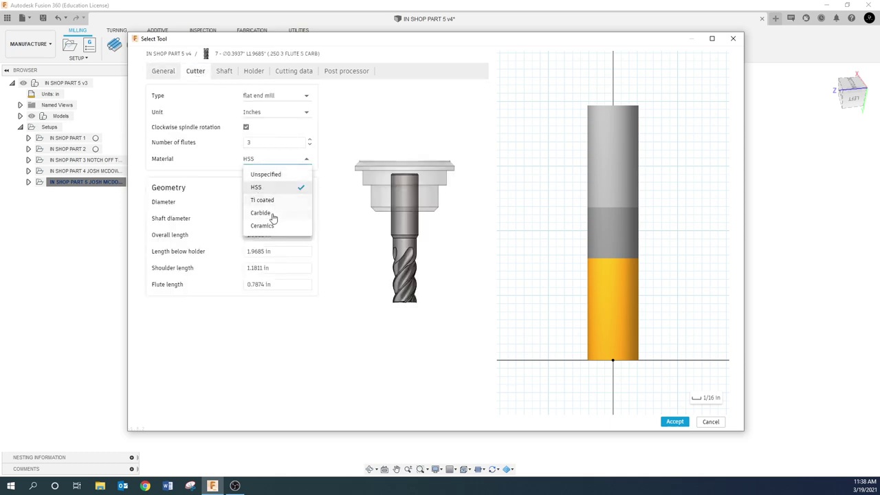
pyautogui.click(261, 213)
pyautogui.click(278, 204)
pyautogui.moveTo(279, 205); pyautogui.dragTo(210, 205)
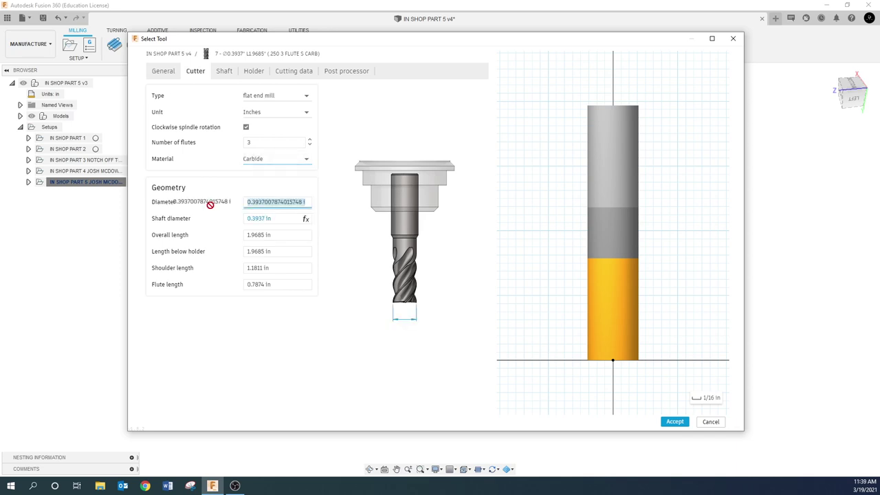
pyautogui.write('.250')
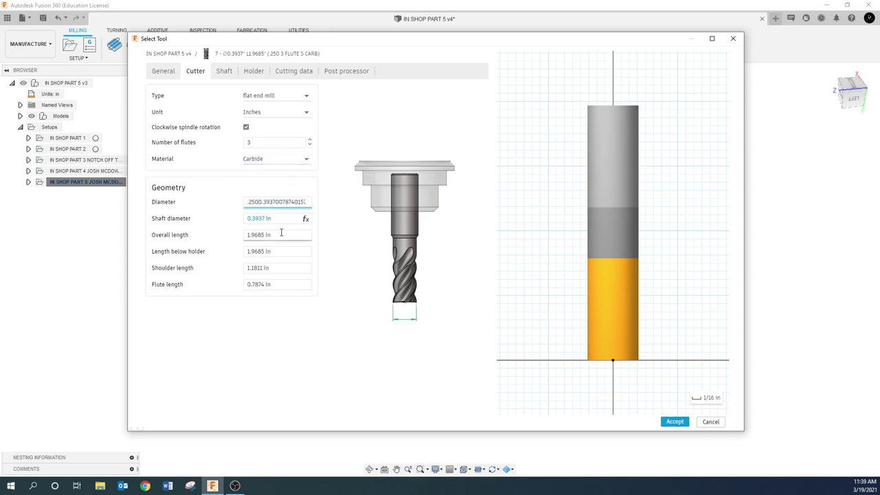
pyautogui.moveTo(306, 202); pyautogui.dragTo(245, 204)
pyautogui.press('BackSpace')
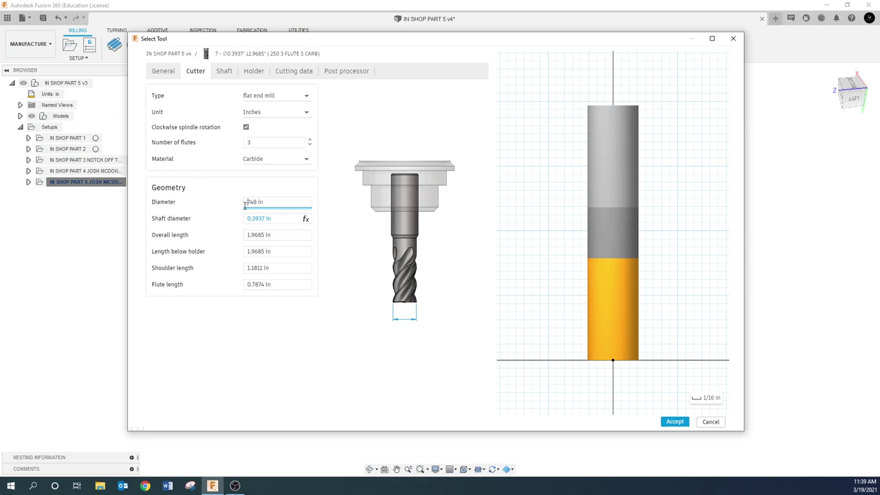
pyautogui.press('Delete')
pyautogui.press('Delete')
pyautogui.press('Delete')
pyautogui.write('.250')
pyautogui.press('Tab')
pyautogui.press('Tab')
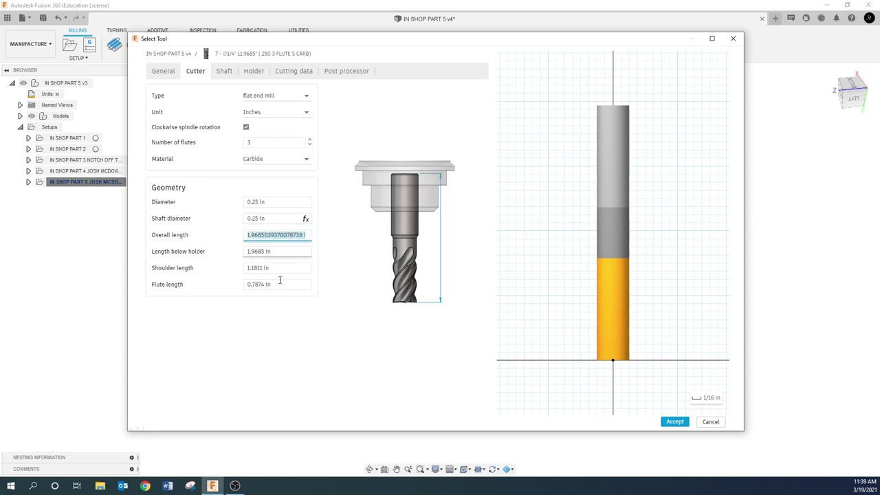
# - Set the flute length to 0.75 in and check the shaft and holder pages
pyautogui.click(273, 284)
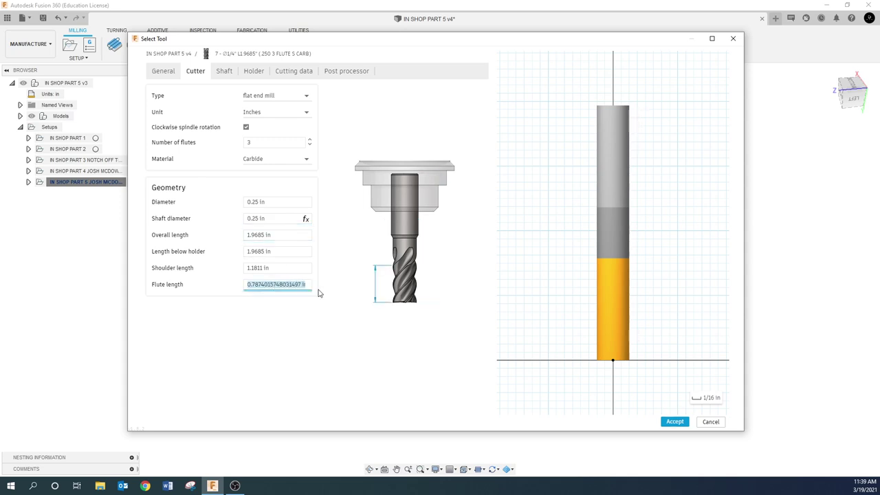
pyautogui.write('.')
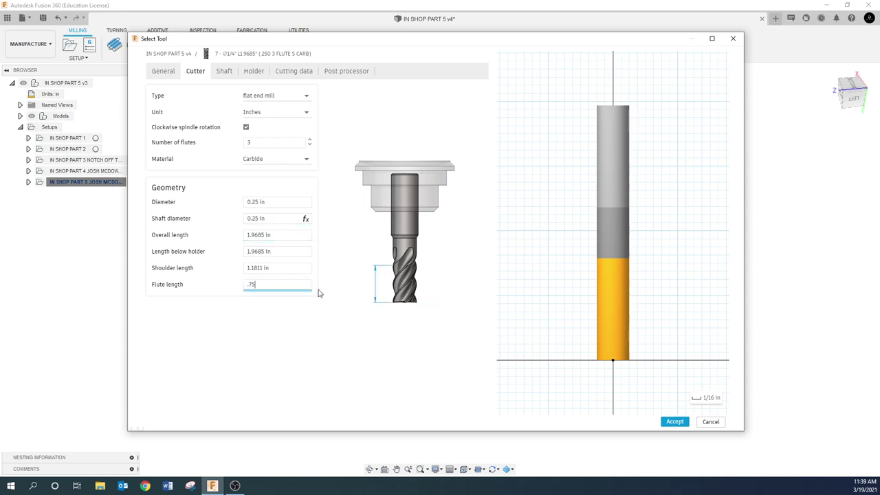
pyautogui.write('75')
pyautogui.click(298, 268)
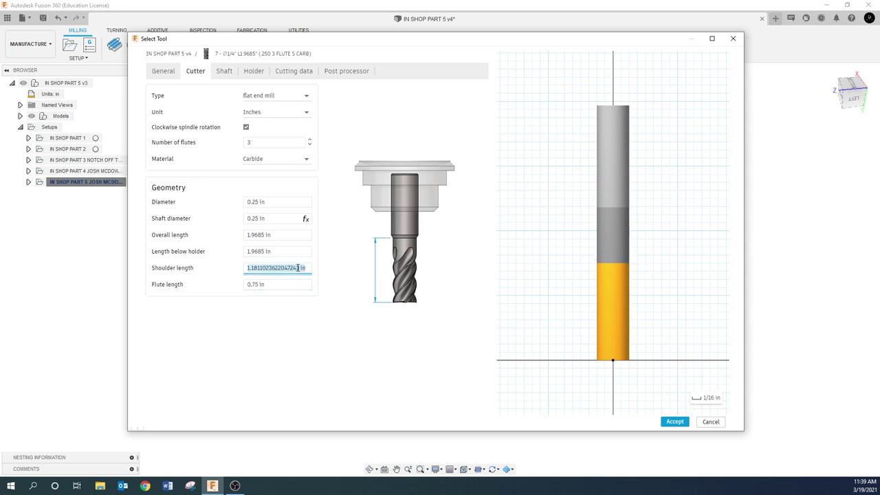
pyautogui.click(226, 72)
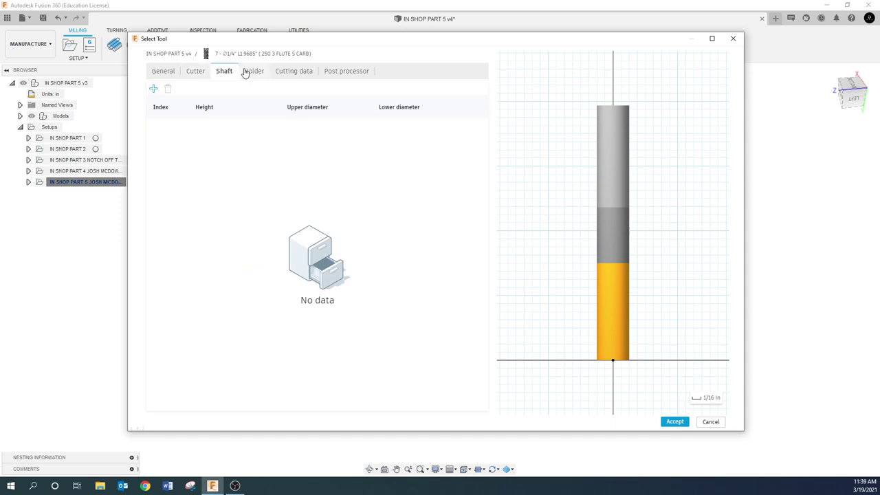
pyautogui.click(252, 71)
# - Set the spindle speed and ramp spindle speed to 10000 rpm
pyautogui.click(301, 76)
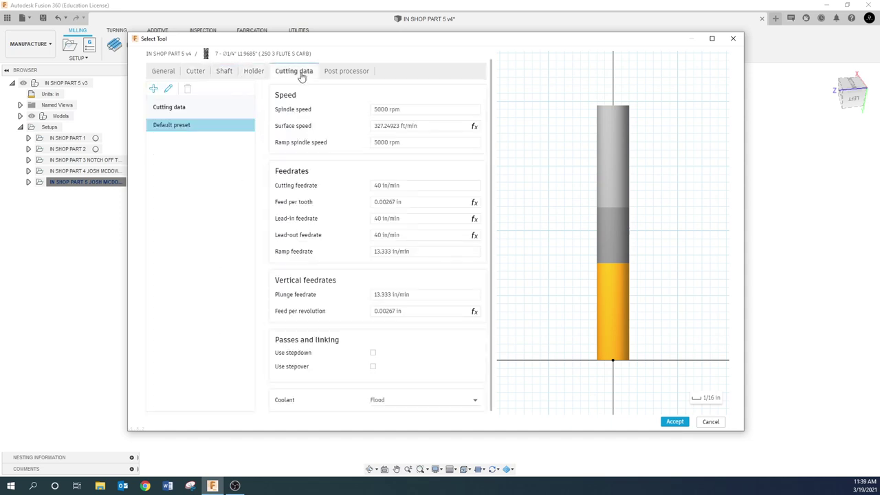
pyautogui.click(409, 110)
pyautogui.write('10000')
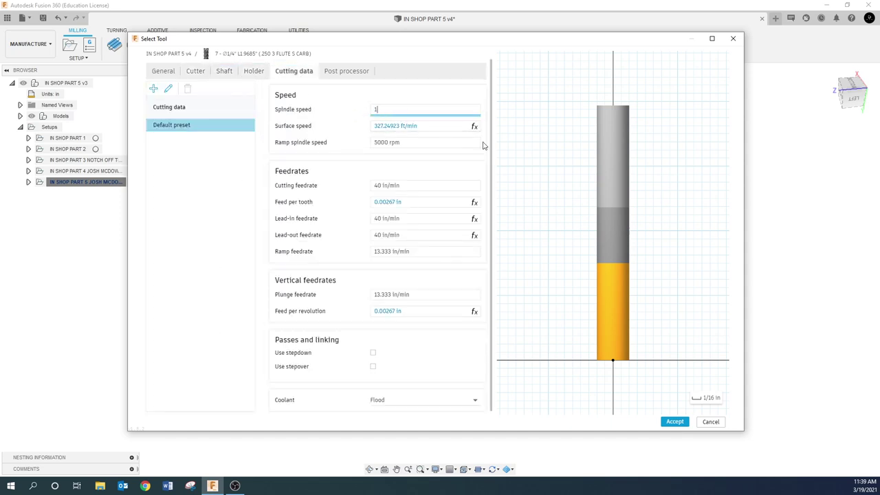
pyautogui.click(422, 143)
pyautogui.write('10000')
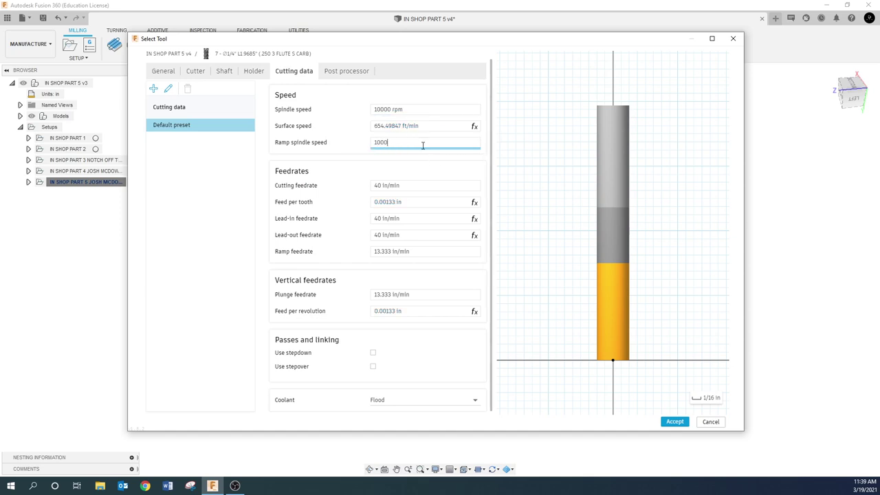
pyautogui.click(423, 186)
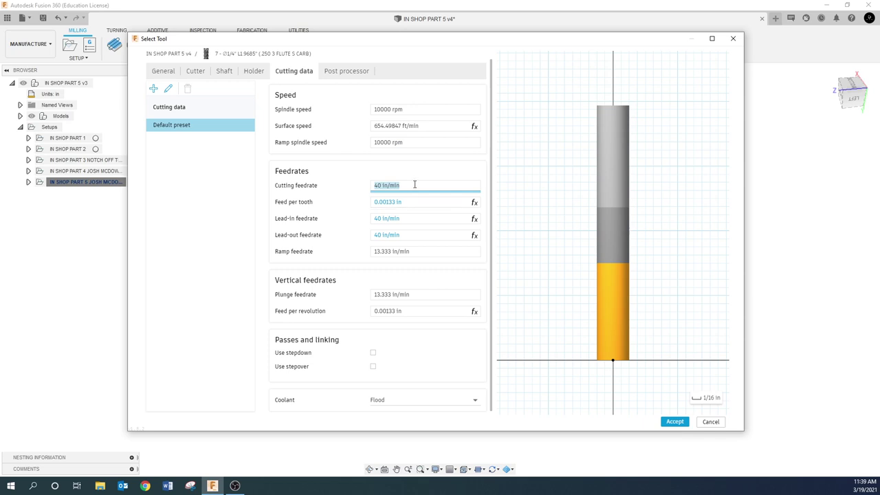
# - Set cutting feedrate 60 in/min, ramp feedrate 30 in/min and plunge feedrate 15 in/min
pyautogui.write('60')
pyautogui.click(411, 219)
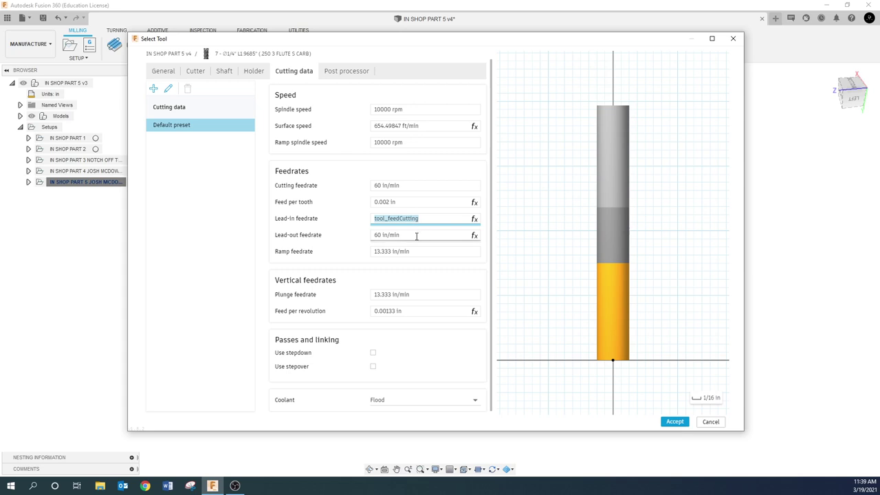
pyautogui.click(417, 234)
pyautogui.click(420, 252)
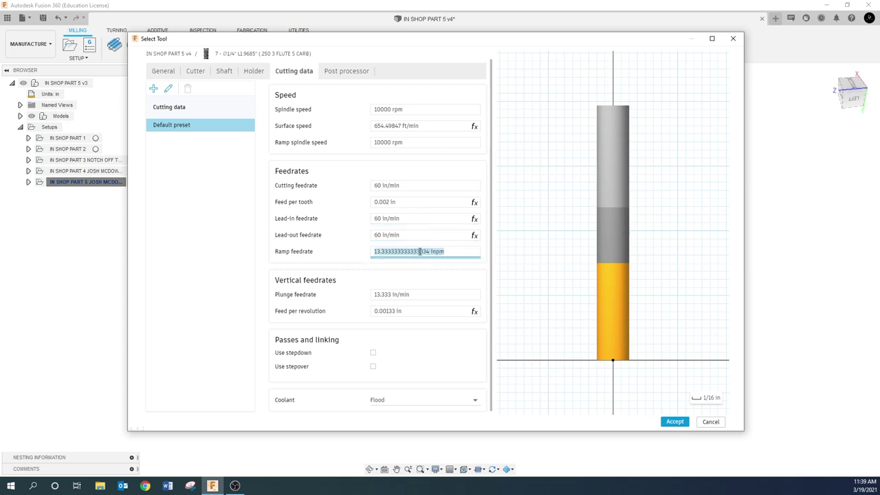
pyautogui.write('30')
pyautogui.click(423, 294)
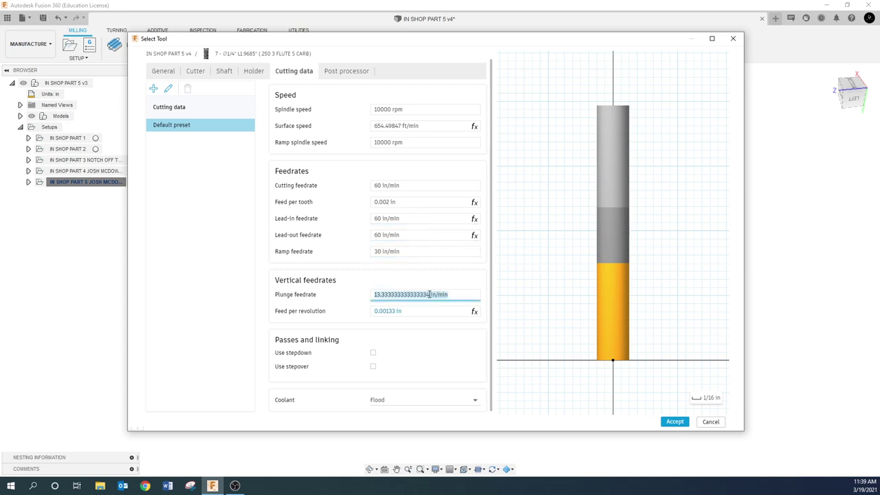
pyautogui.write('15')
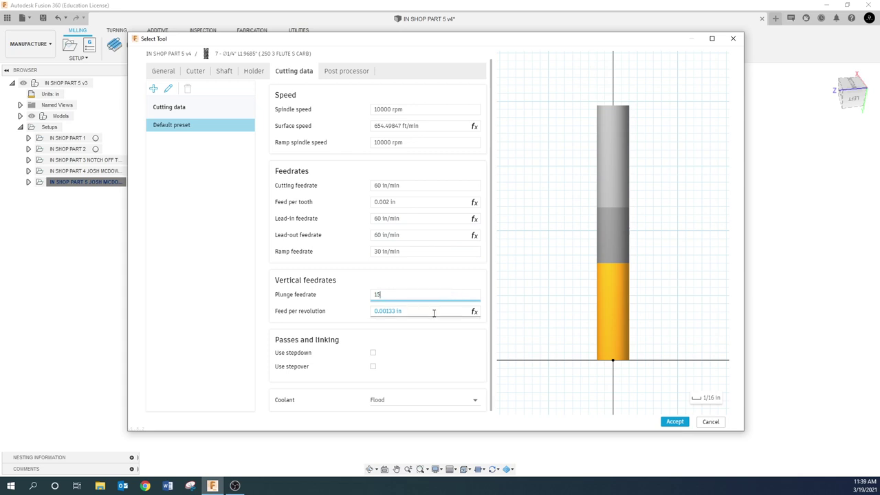
pyautogui.click(422, 310)
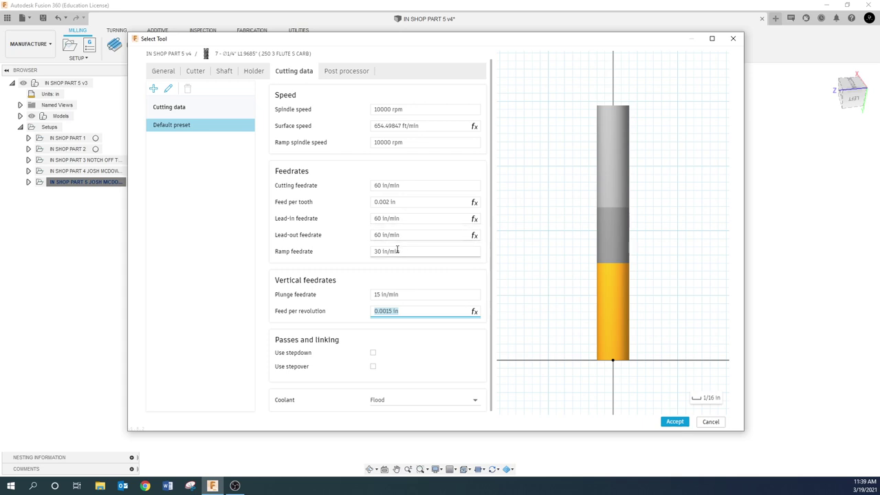
pyautogui.moveTo(416, 254)
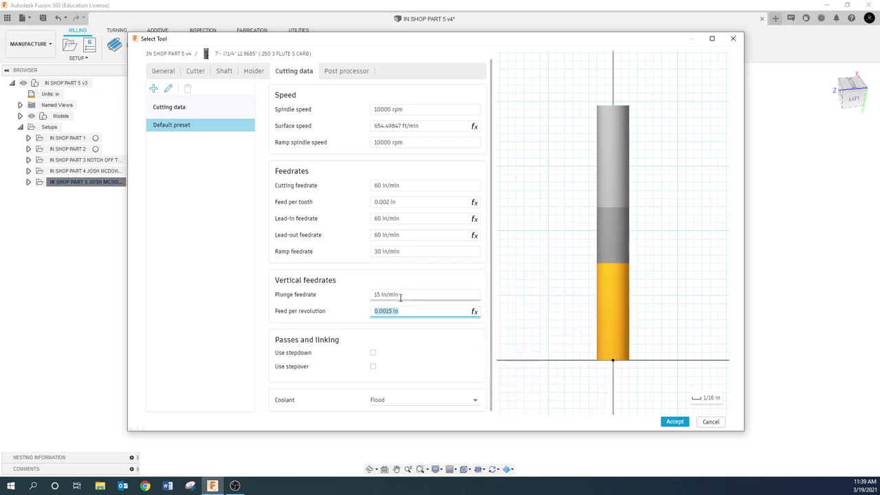
pyautogui.moveTo(401, 296)
# - Add the comment '.250 5 CARB 3 FLUTE' and accept the flat end mill into the library
pyautogui.click(340, 74)
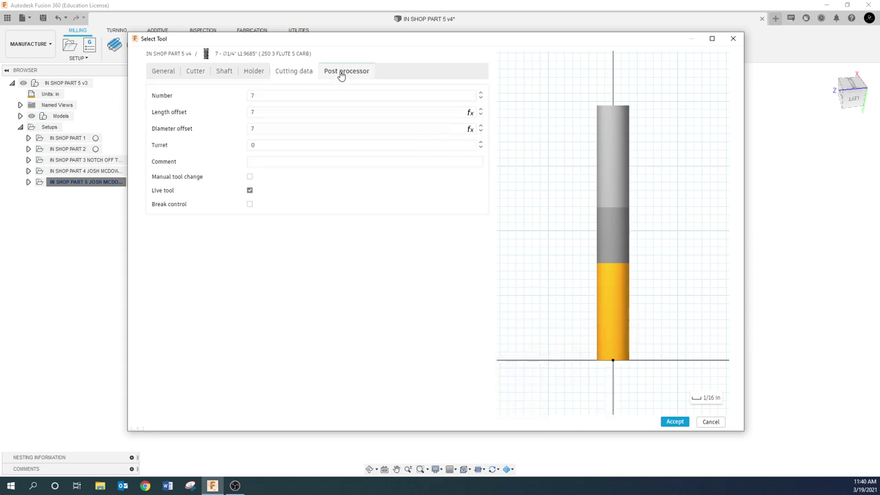
pyautogui.click(266, 161)
pyautogui.write('.250')
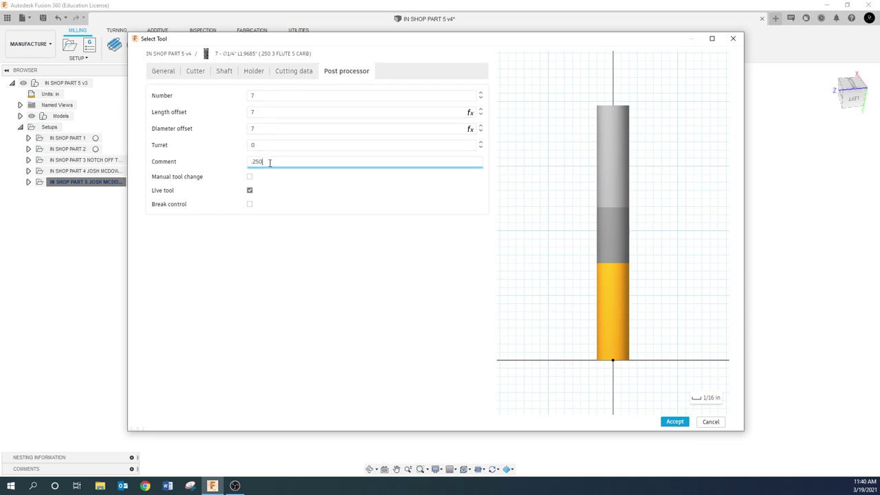
pyautogui.write(' 5 CARB 3 FLUTE')
pyautogui.click(677, 422)
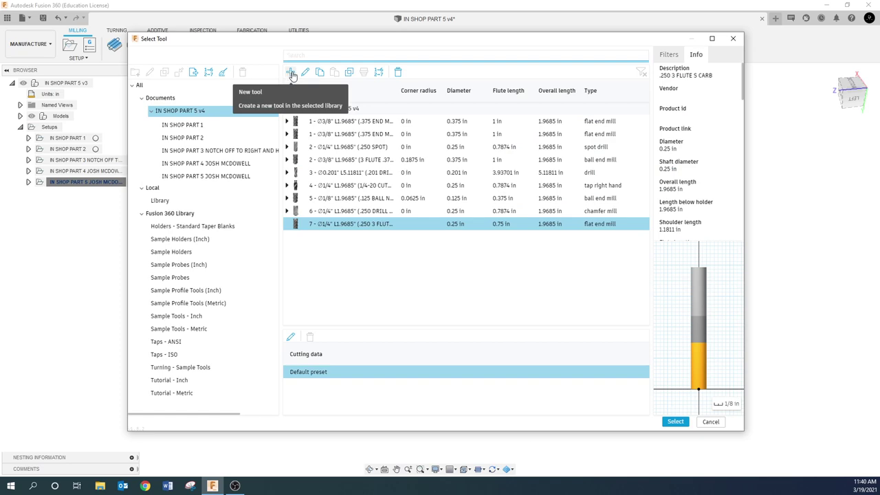
# - Create a ball end mill described '.375 BALL NOSE 3 FLUTE S CARB' and copy that description
pyautogui.click(291, 73)
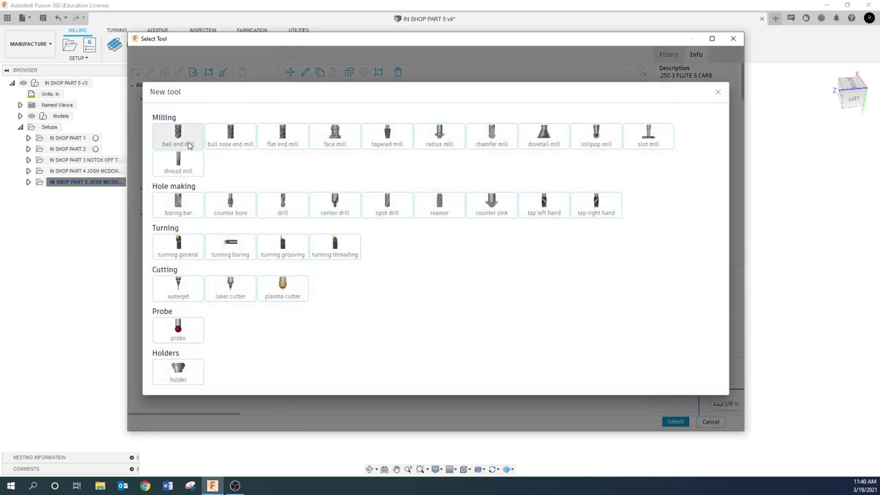
pyautogui.click(190, 145)
pyautogui.click(264, 98)
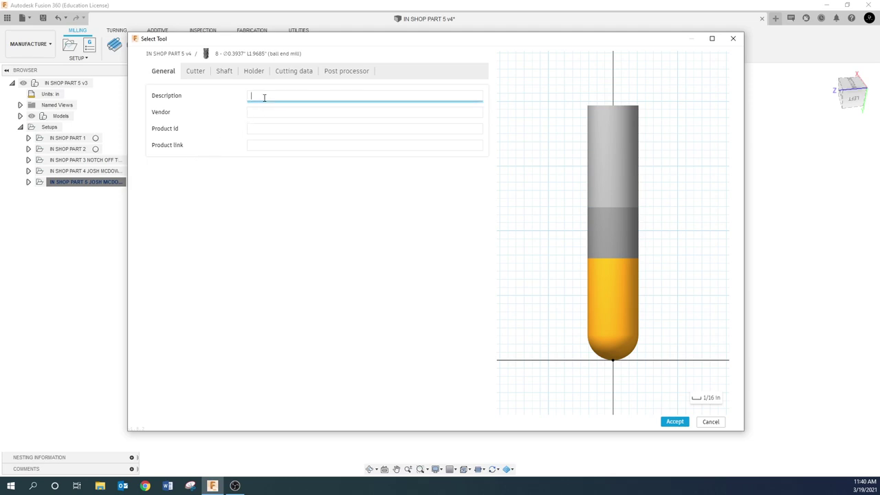
pyautogui.write('.375 BALL NOSE 3 FLUTE S CARNB')
pyautogui.press('BackSpace')
pyautogui.press('BackSpace')
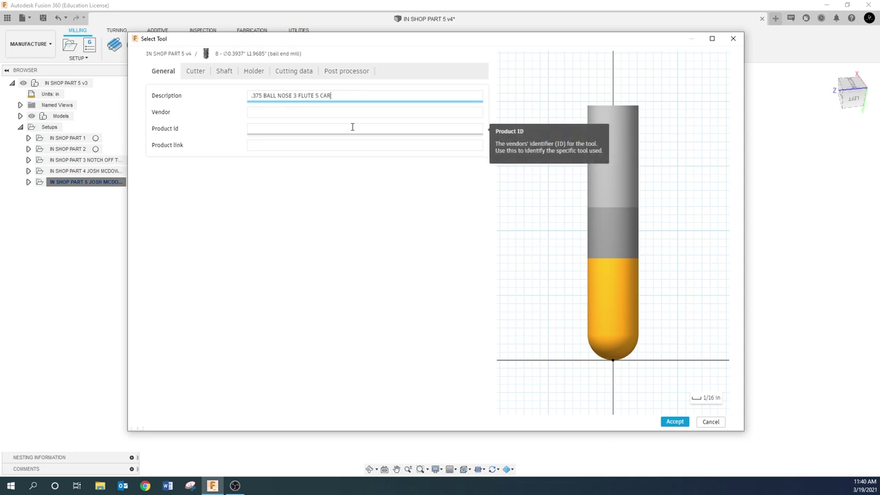
pyautogui.write('B')
pyautogui.moveTo(336, 96); pyautogui.dragTo(240, 100)
pyautogui.hotkey('ctrl', 'c')
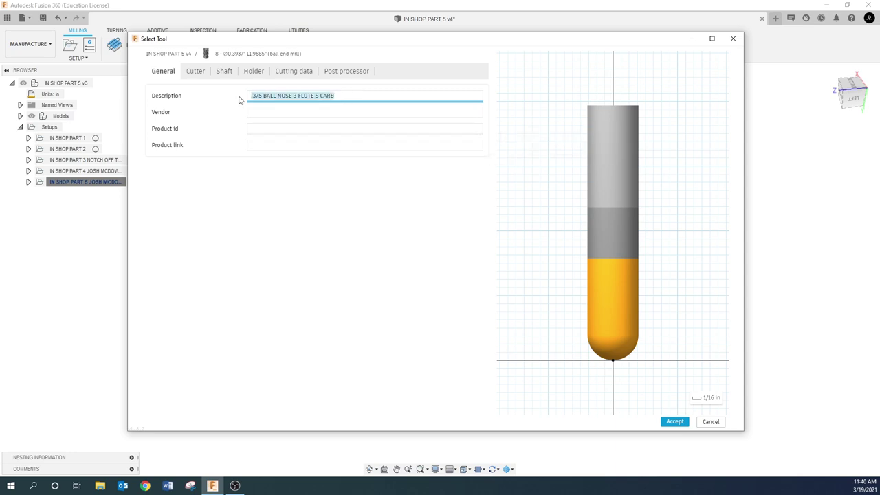
# - Make the ball end mill Carbide with 0.375 in diameter and shaft diameter, 1.0 in flute length
pyautogui.click(196, 71)
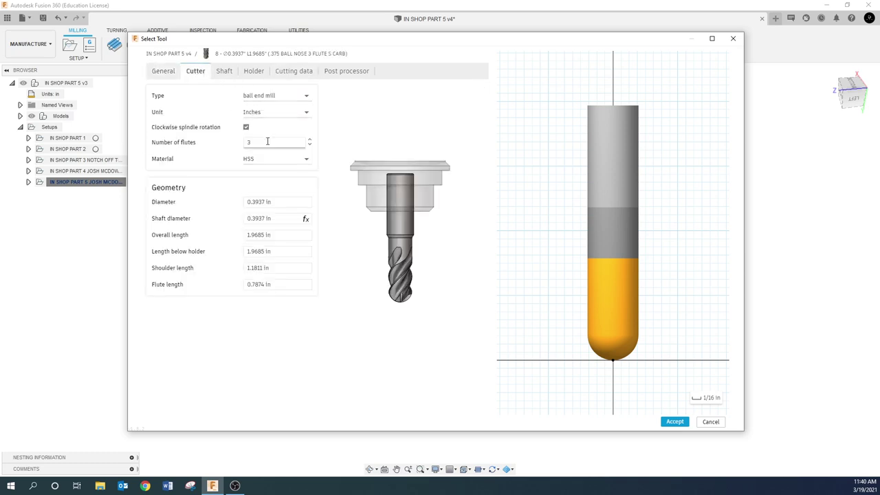
pyautogui.click(280, 161)
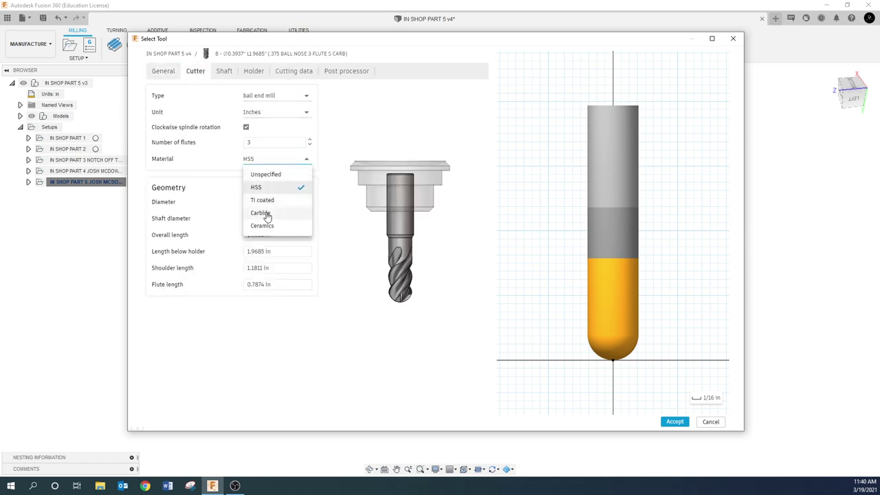
pyautogui.click(267, 214)
pyautogui.click(280, 202)
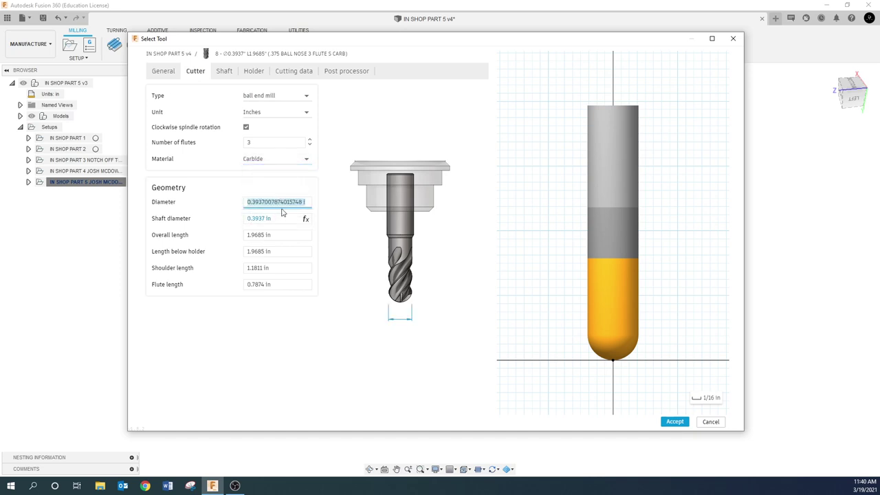
pyautogui.write('.375')
pyautogui.click(274, 221)
pyautogui.click(284, 269)
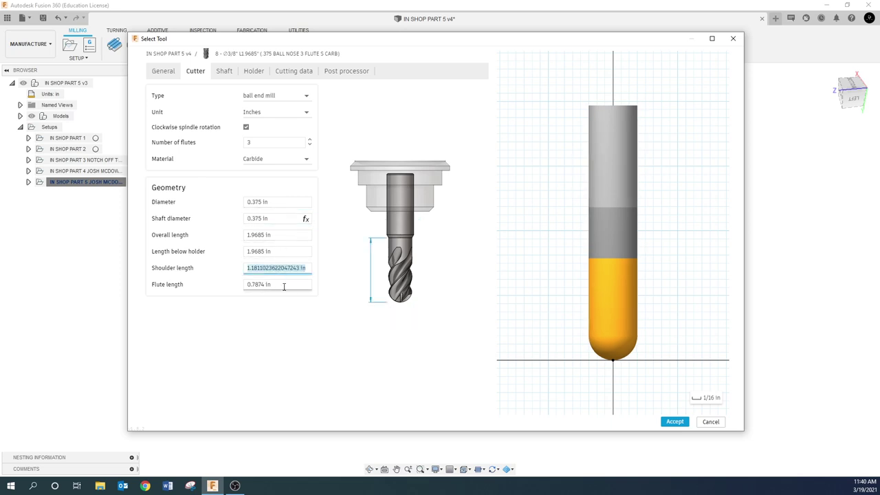
pyautogui.click(283, 284)
pyautogui.write('1.0')
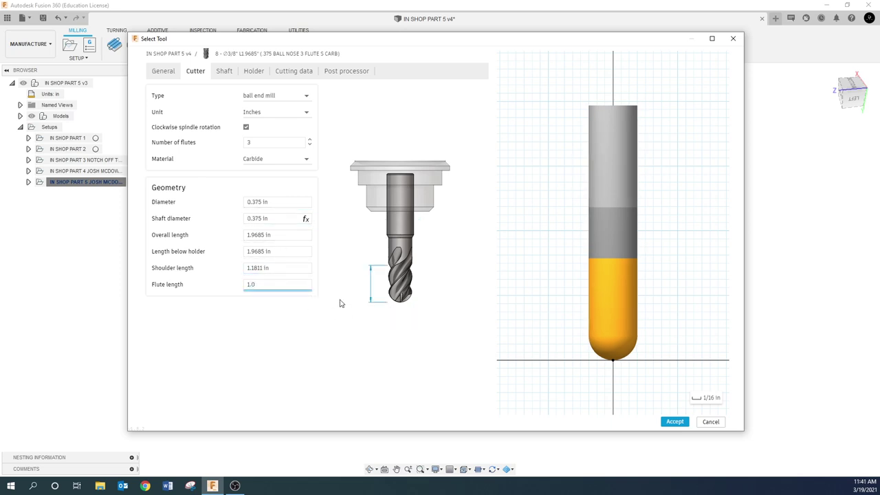
pyautogui.click(286, 269)
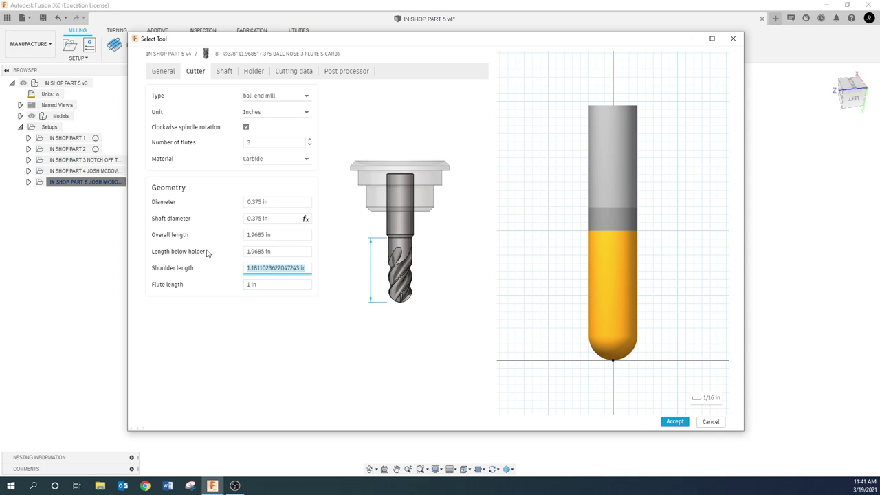
pyautogui.click(229, 73)
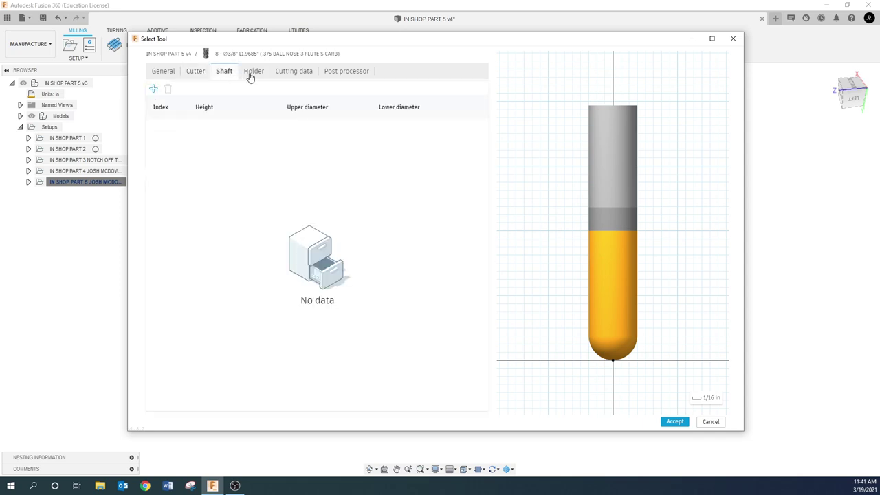
# - Set the ball end mill's spindle and ramp spindle speeds to 10000 rpm
pyautogui.click(254, 73)
pyautogui.click(293, 72)
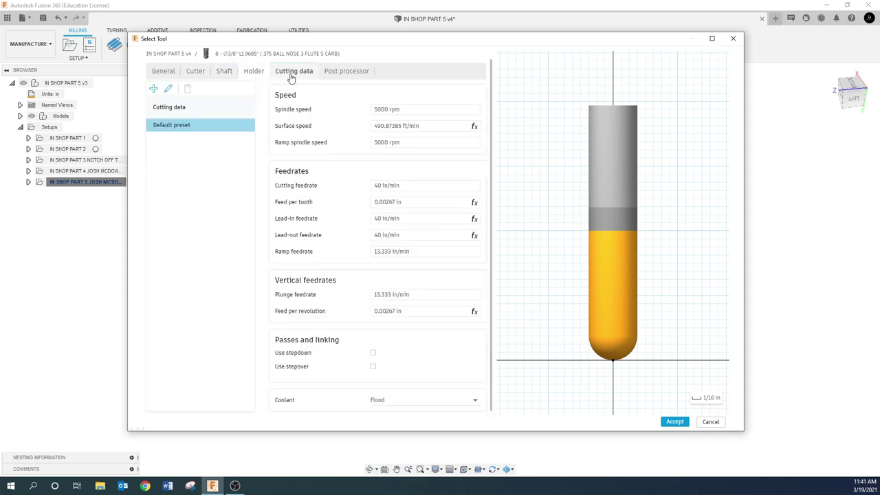
pyautogui.click(422, 113)
pyautogui.write('10000')
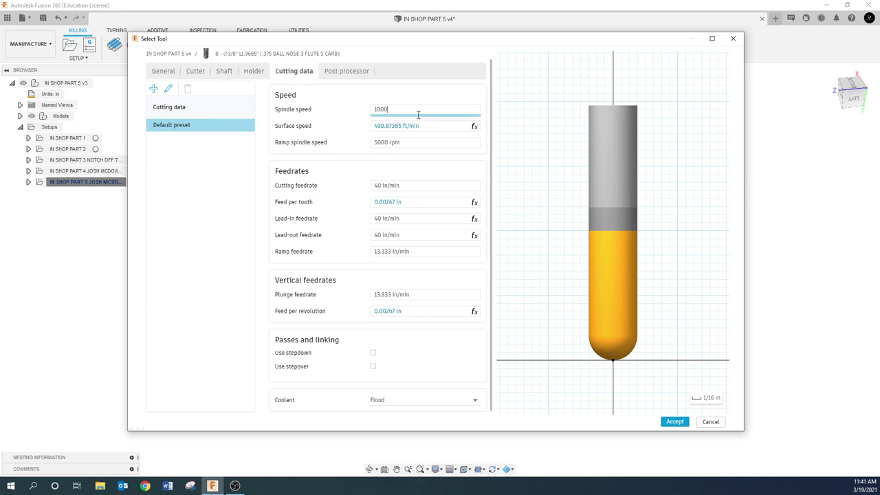
pyautogui.click(410, 142)
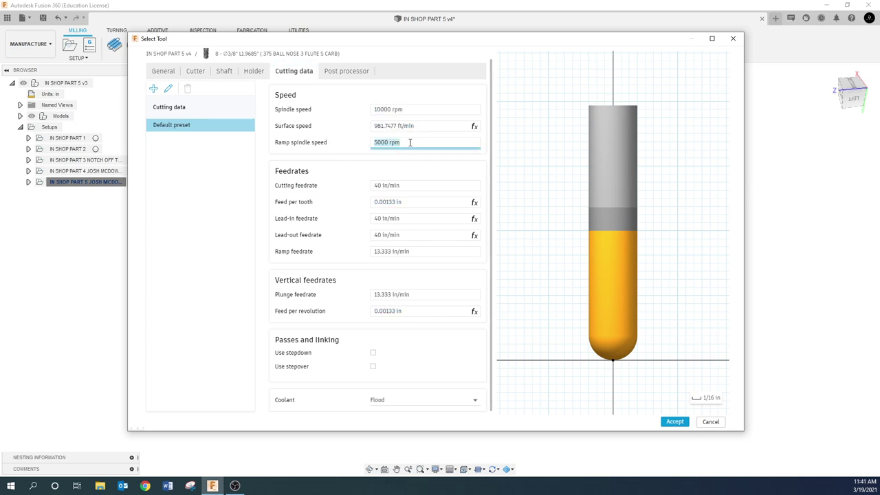
pyautogui.write('10000')
pyautogui.click(414, 186)
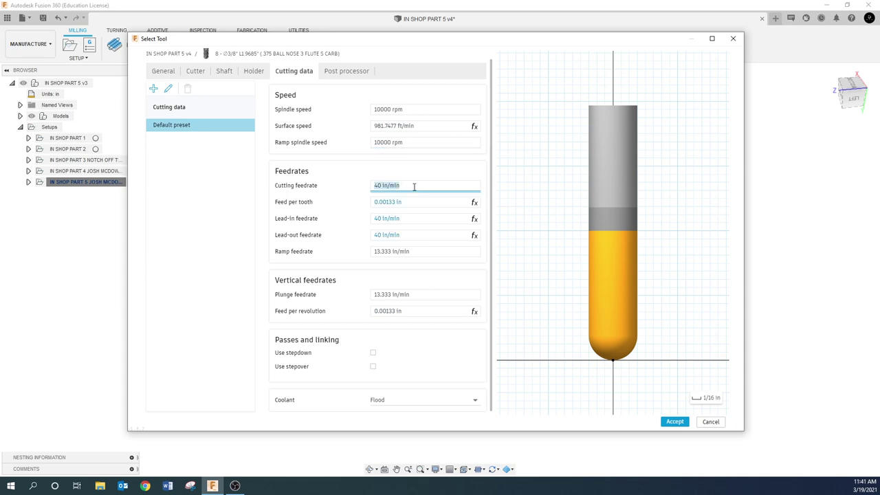
# - Set cutting and lead-in feeds to 60 in/min, ramp 30 in/min, plunge 15 in/min
pyautogui.write('60')
pyautogui.click(406, 219)
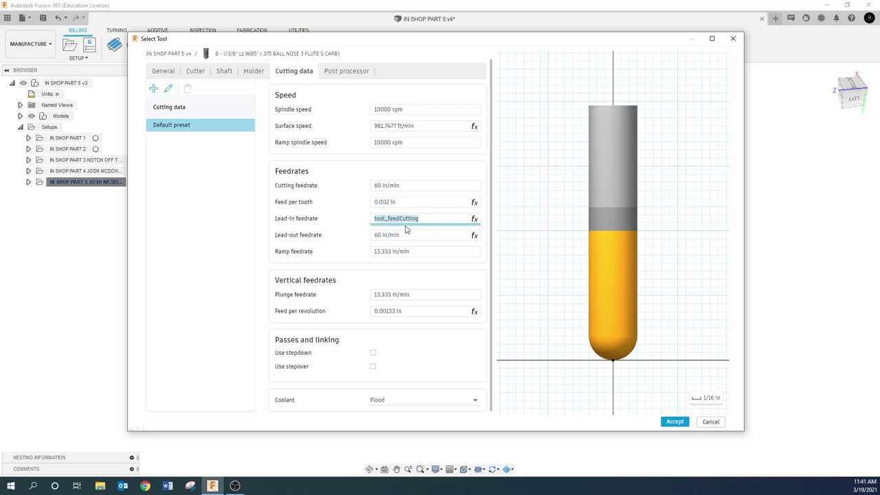
pyautogui.write('60')
pyautogui.click(411, 235)
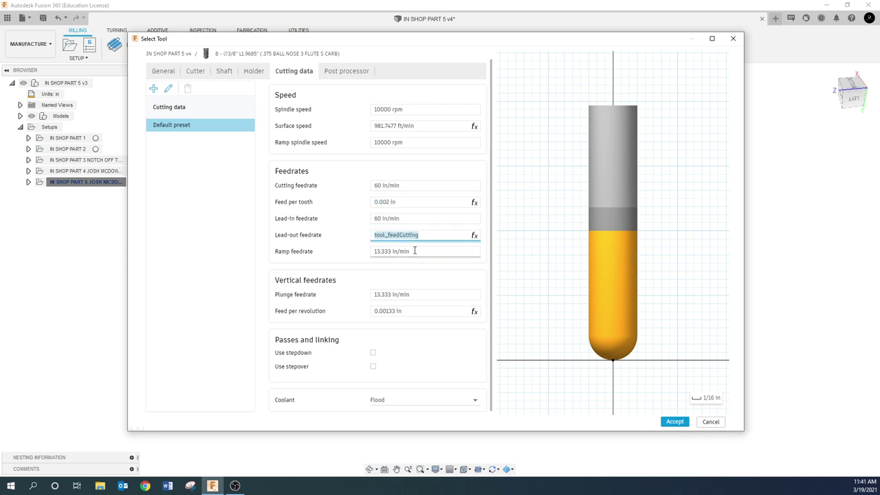
pyautogui.click(415, 250)
pyautogui.write('30')
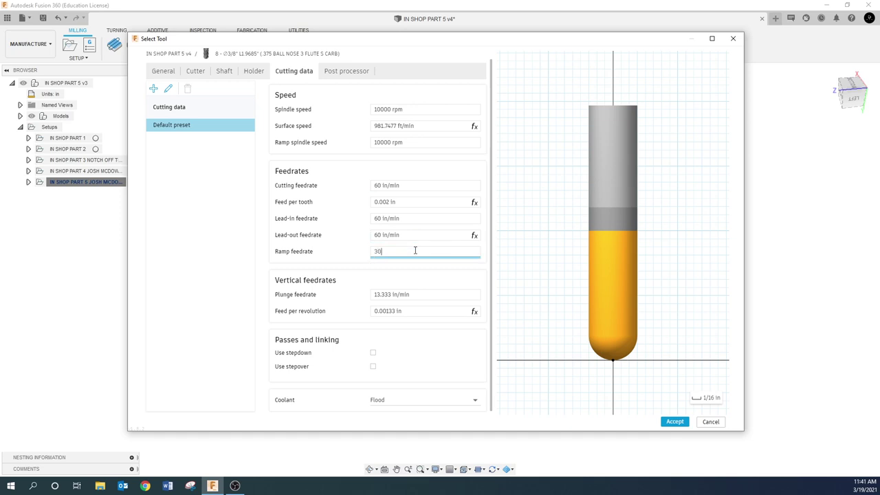
pyautogui.click(419, 293)
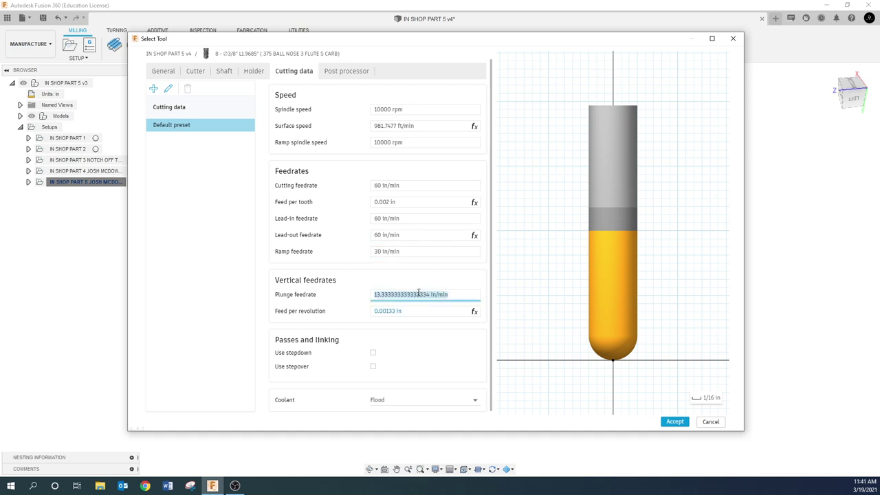
pyautogui.write('15')
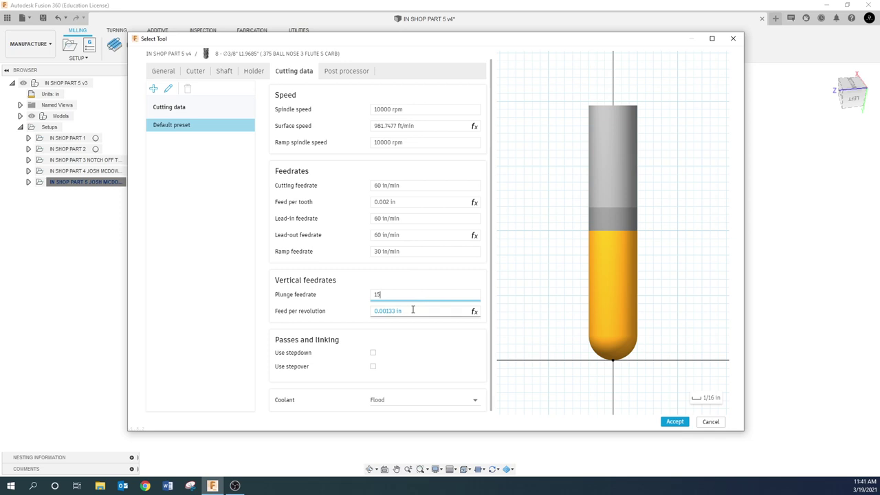
pyautogui.click(413, 310)
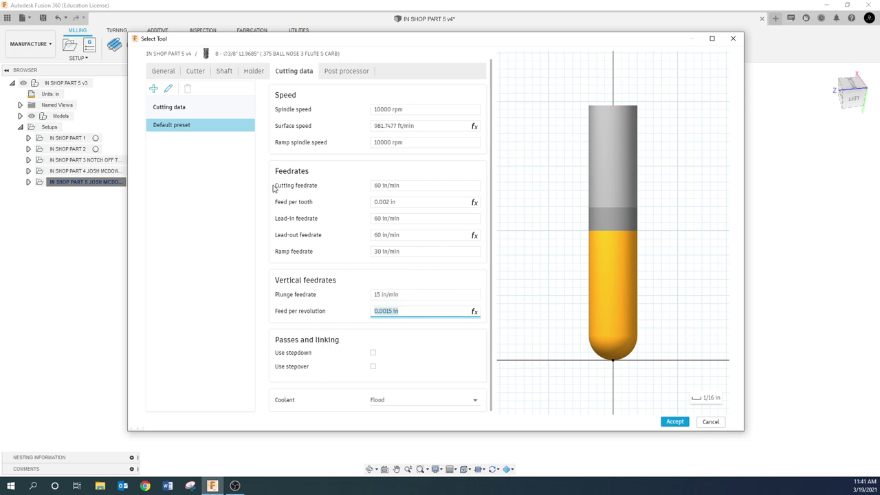
pyautogui.click(334, 72)
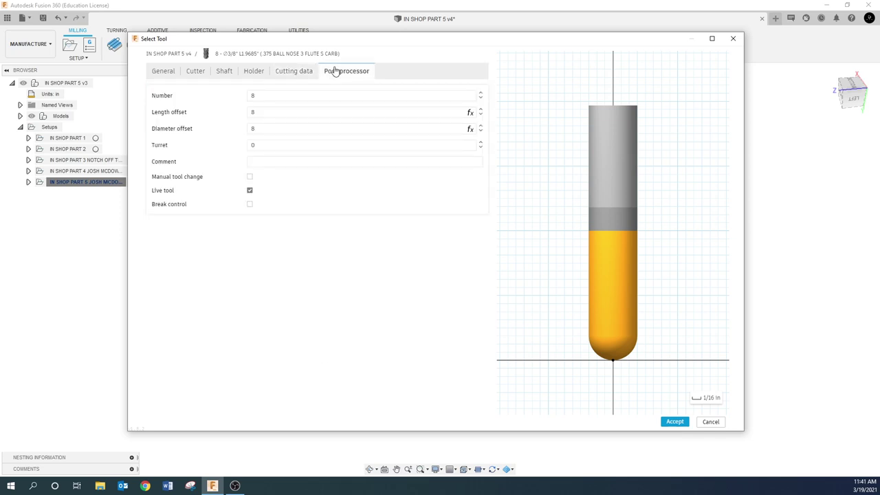
# - Paste the ball end mill's description into its Comment field
pyautogui.click(256, 163)
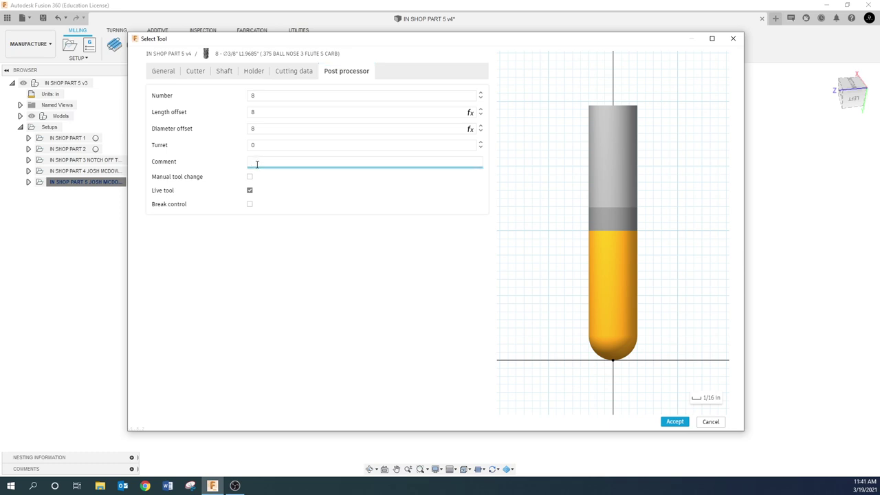
pyautogui.hotkey('ctrl', 'v')
pyautogui.click(159, 72)
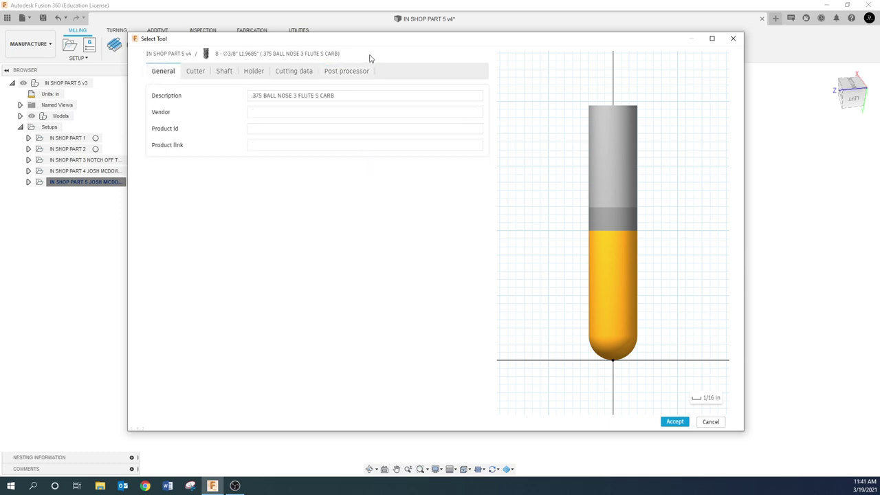
pyautogui.click(348, 73)
# - Accept the ball end mill, then choose tool 7, the 1/4-inch flat end mill, for Adaptive4
pyautogui.moveTo(341, 162); pyautogui.dragTo(200, 167)
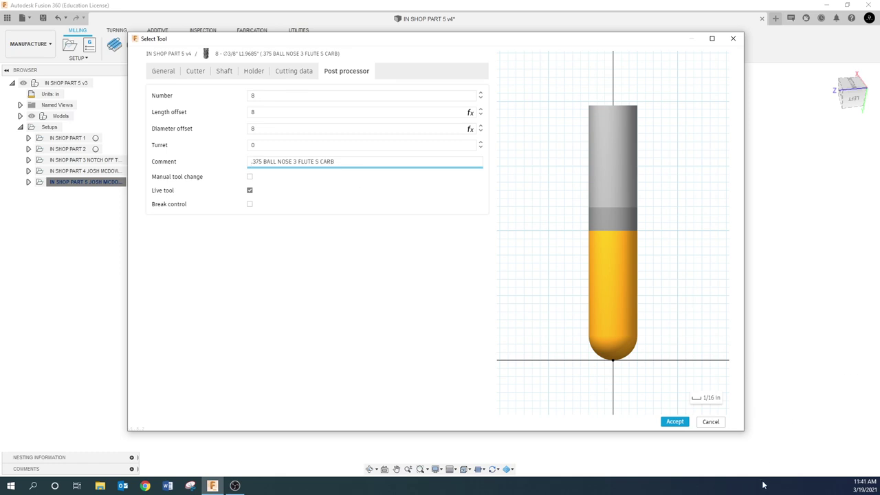
pyautogui.click(675, 422)
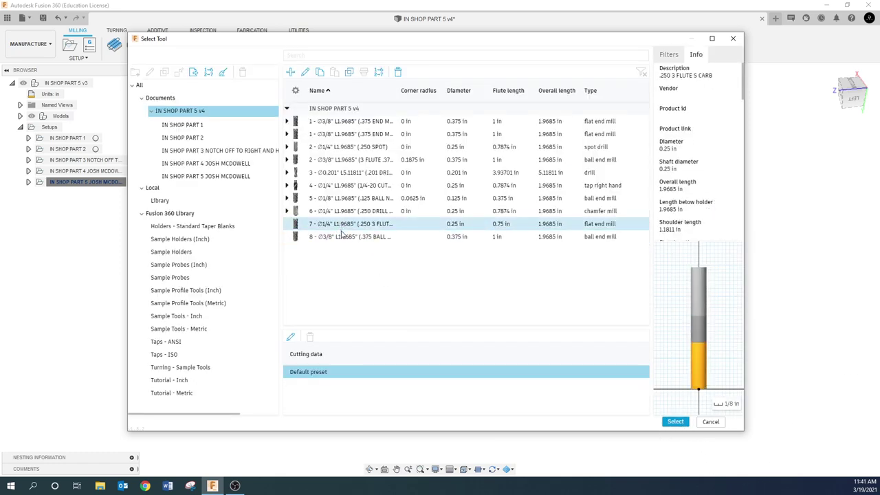
pyautogui.click(342, 227)
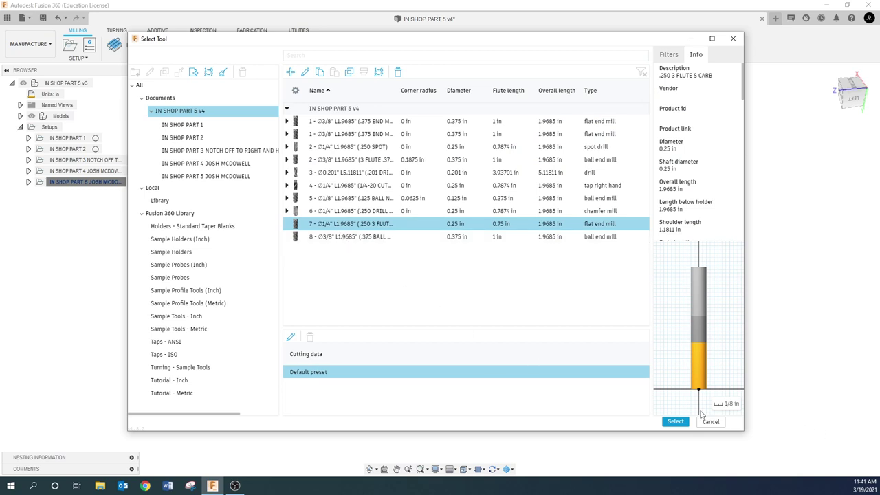
pyautogui.click(675, 421)
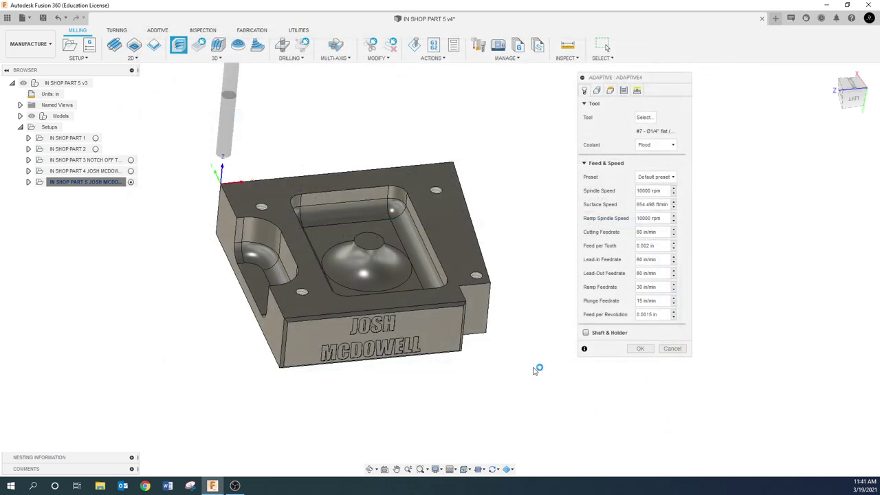
# - Show Adaptive4's Geometry settings: no machining boundary, rest machining from setup stock at 0.02 in offset
pyautogui.click(597, 92)
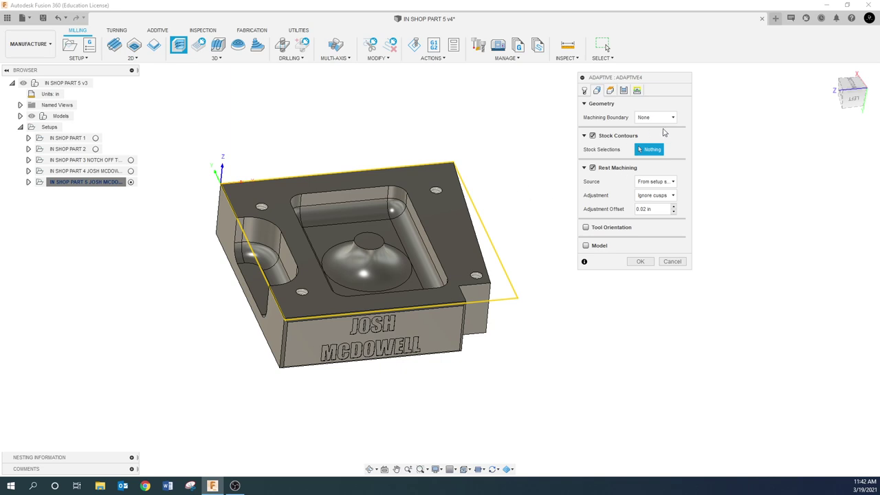
# - Set Adaptive4's Machining Boundary to Selection and pick the top face's outer edge chain
pyautogui.click(673, 121)
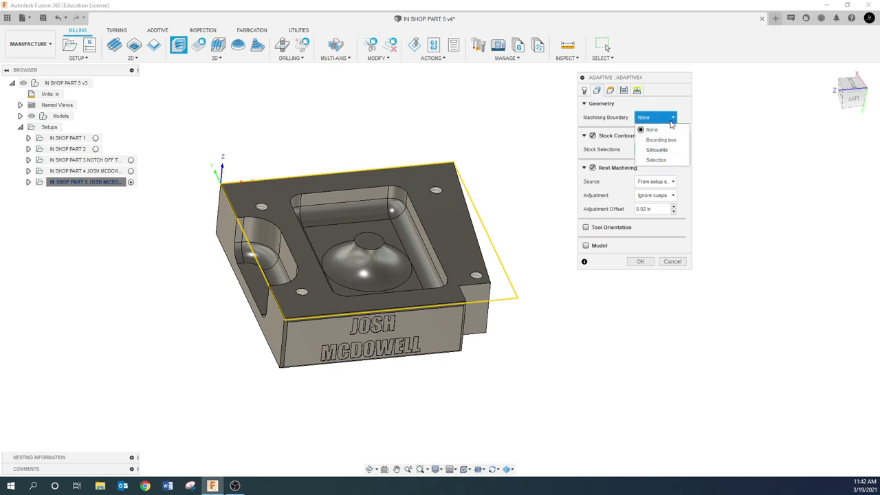
pyautogui.click(662, 158)
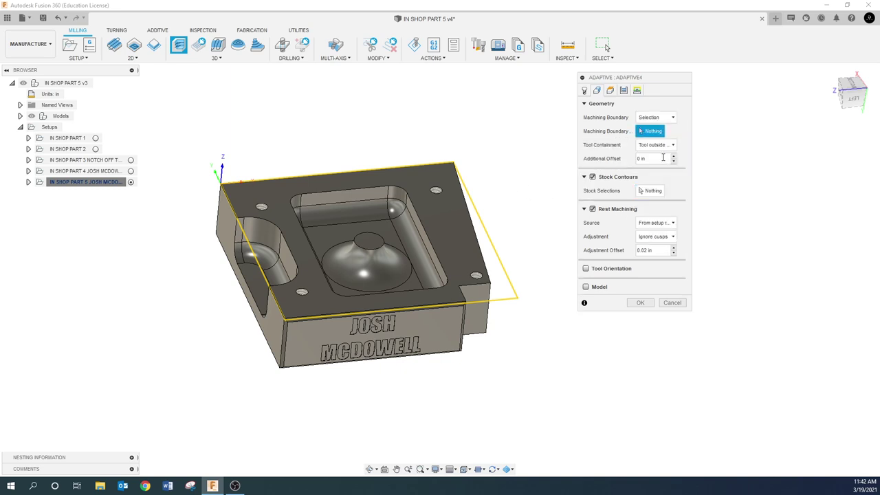
pyautogui.click(424, 165)
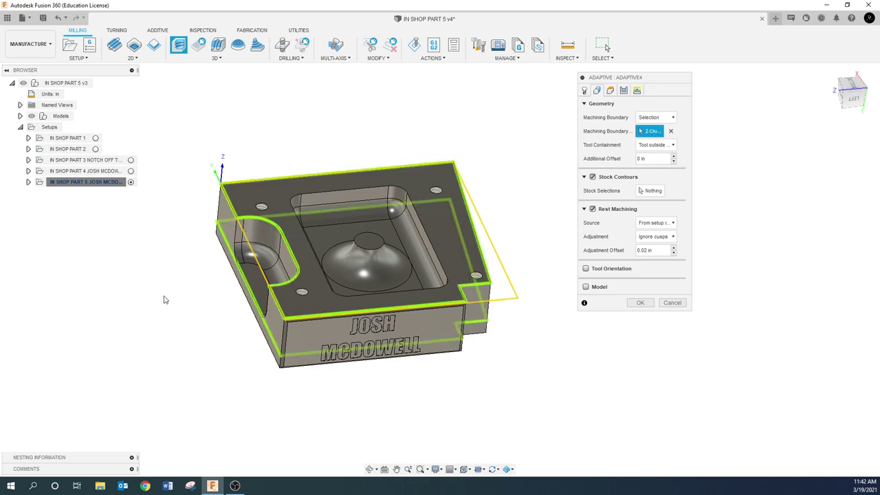
pyautogui.keyDown('shift'); pyautogui.moveTo(166, 300); pyautogui.dragTo(184, 287, button='middle'); pyautogui.keyUp('shift')
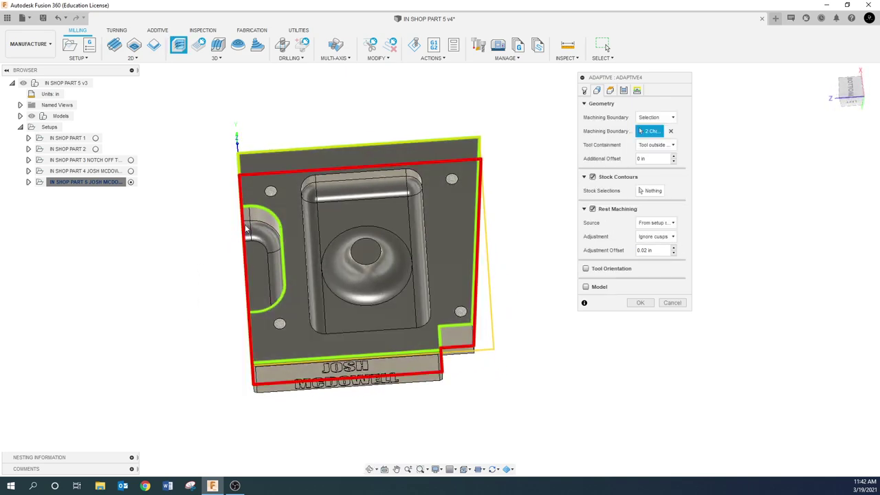
pyautogui.keyDown('shift'); pyautogui.moveTo(224, 220); pyautogui.dragTo(236, 239, button='middle'); pyautogui.keyUp('shift')
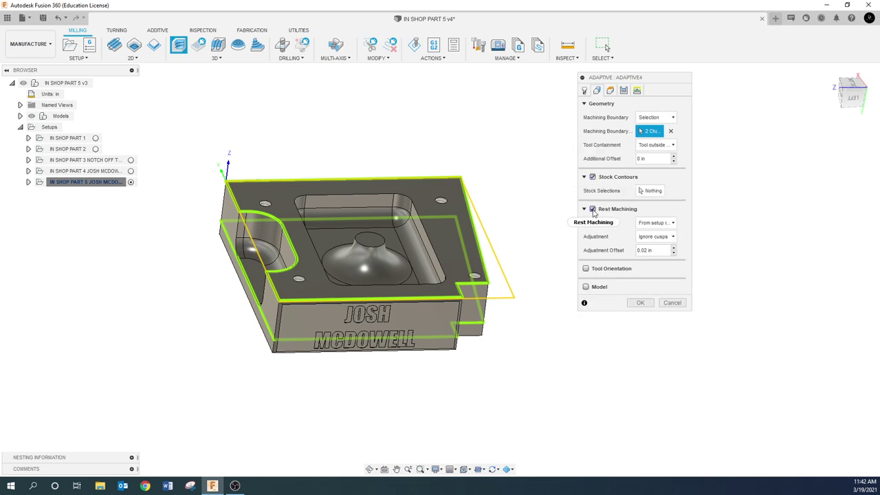
pyautogui.moveTo(592, 212)
# - On the Heights tab, set Top Height From to Model top and Bottom Height From to Selection
pyautogui.click(610, 91)
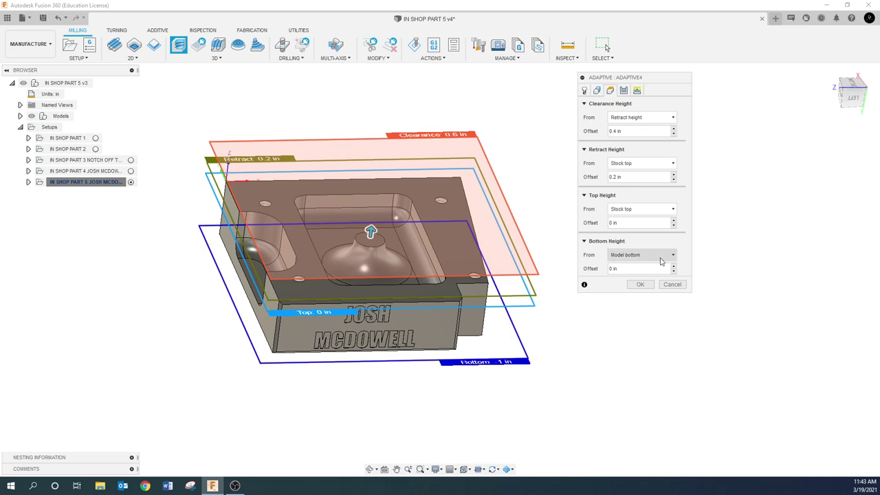
pyautogui.click(650, 212)
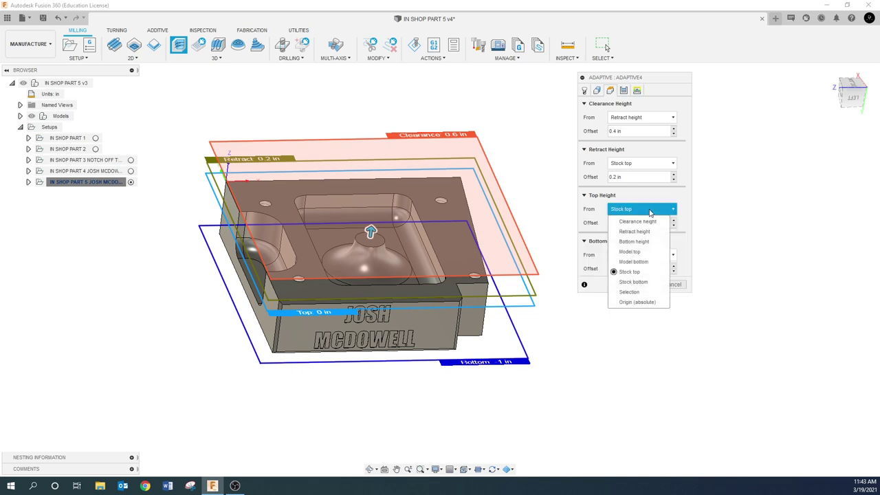
pyautogui.click(627, 252)
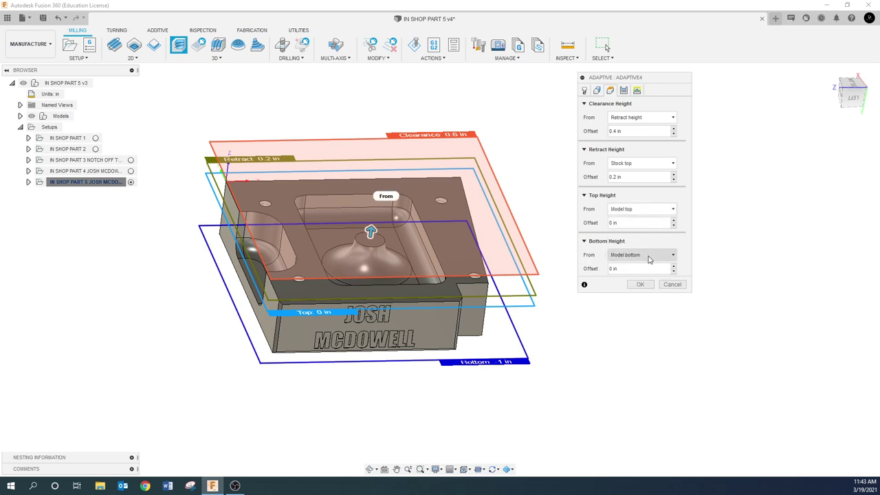
pyautogui.click(648, 255)
pyautogui.click(627, 338)
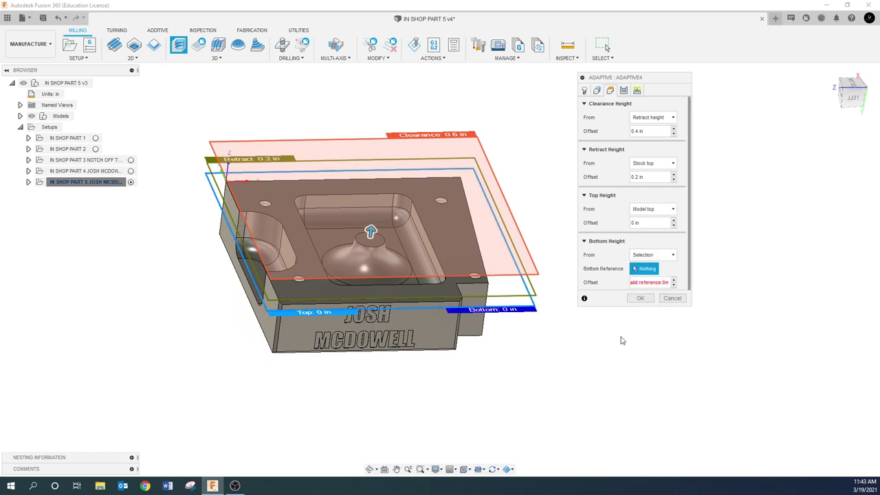
# - Pick the curved pocket face as the bottom reference, placing the bottom at -0.75 in
pyautogui.keyDown('shift'); pyautogui.moveTo(378, 374); pyautogui.dragTo(321, 338, button='middle'); pyautogui.keyUp('shift')
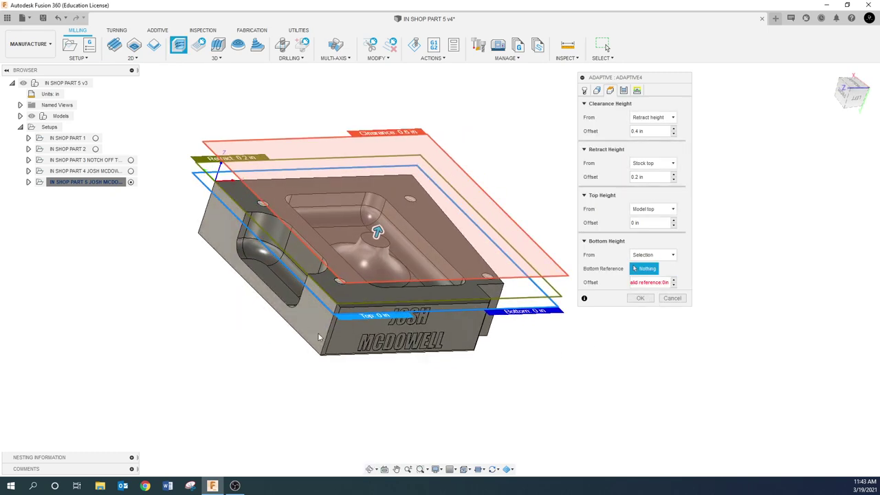
pyautogui.click(272, 288)
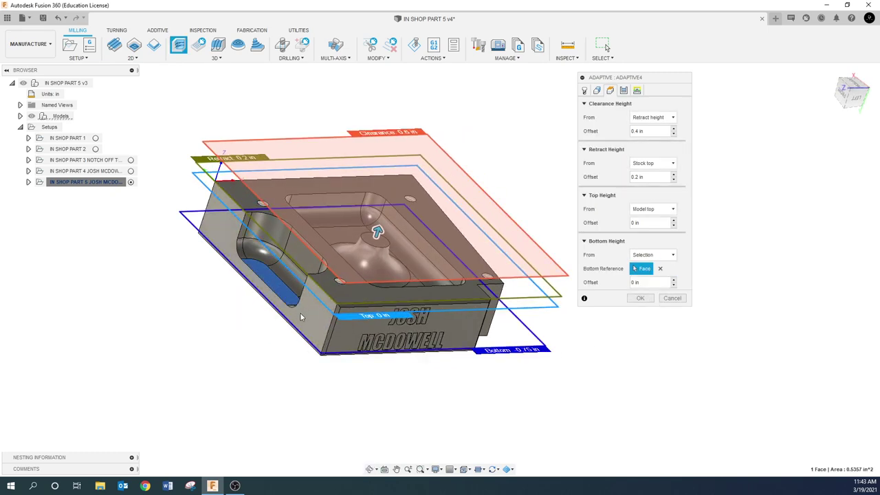
pyautogui.keyDown('shift'); pyautogui.moveTo(273, 288); pyautogui.dragTo(281, 304, button='middle'); pyautogui.keyUp('shift')
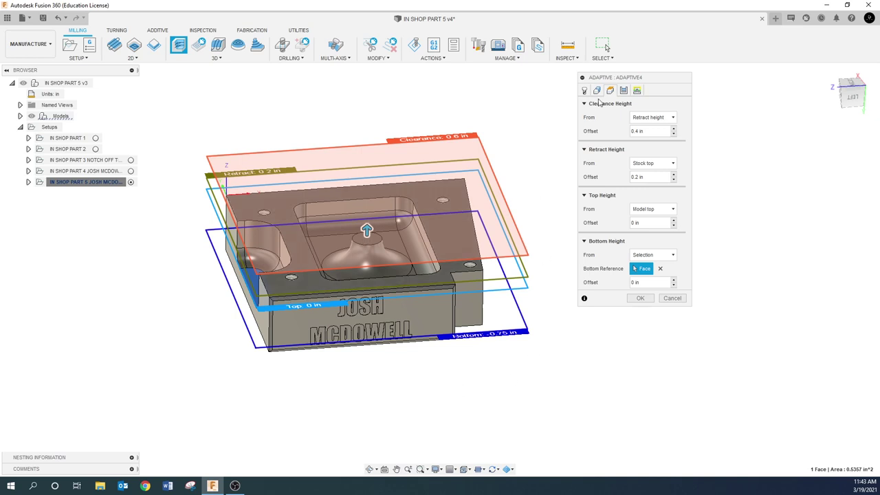
pyautogui.keyDown('shift'); pyautogui.moveTo(433, 182); pyautogui.dragTo(277, 194, button='middle'); pyautogui.keyUp('shift')
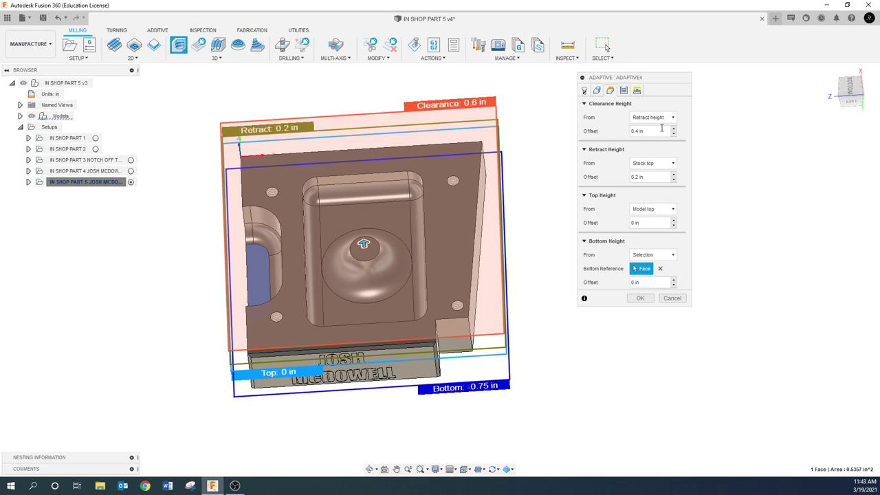
pyautogui.click(595, 92)
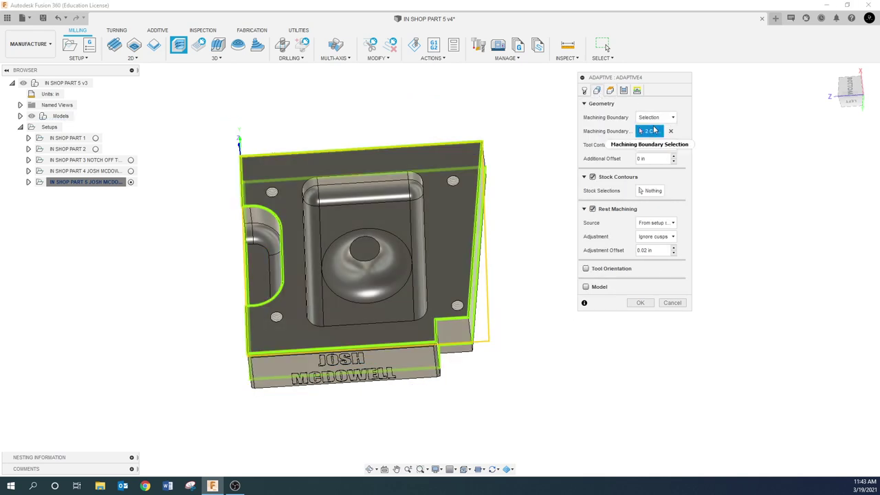
pyautogui.click(610, 91)
pyautogui.keyDown('shift'); pyautogui.moveTo(412, 117); pyautogui.dragTo(408, 171, button='middle'); pyautogui.keyUp('shift')
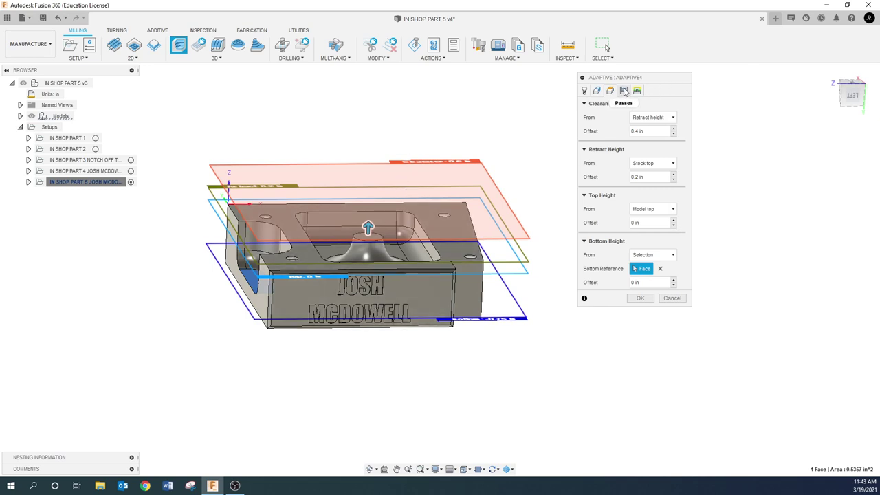
# - On the Passes tab, enter .05 as Adaptive4's Optimal Load
pyautogui.click(624, 92)
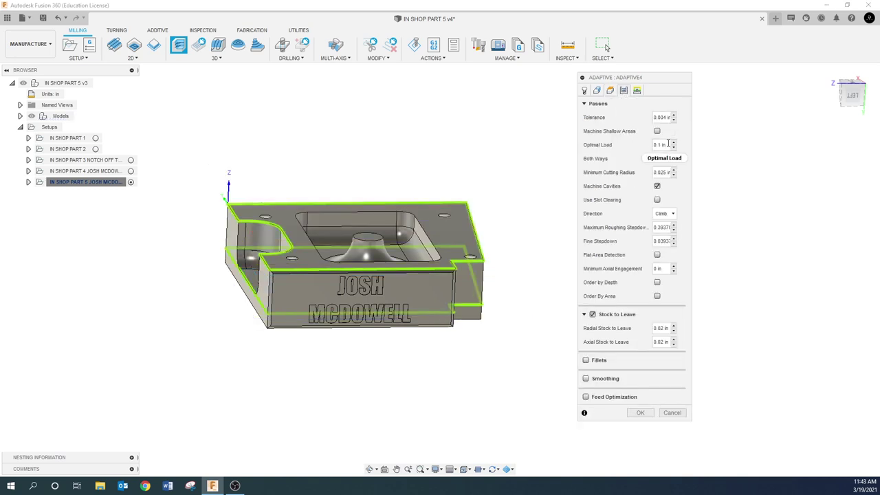
pyautogui.moveTo(668, 144); pyautogui.dragTo(653, 145)
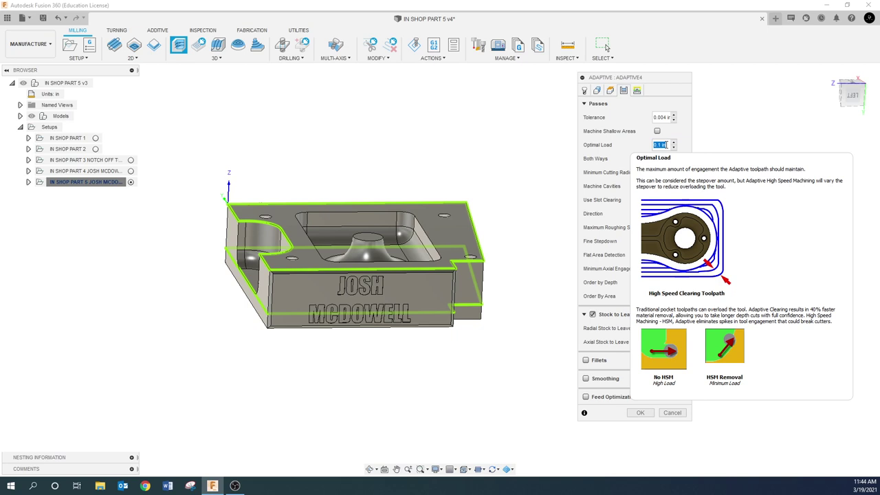
pyautogui.write('.05')
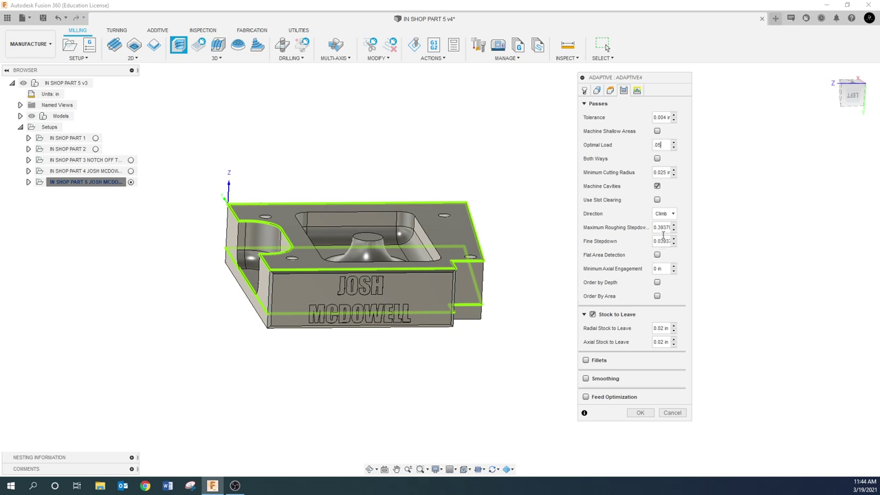
pyautogui.click(664, 147)
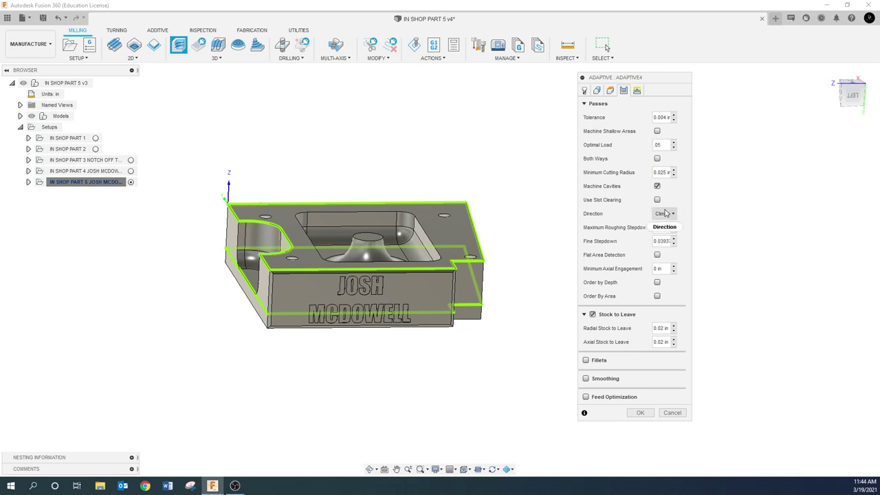
# - Clear and replace the Maximum Roughing Stepdown value, leaving a .375 roughing stepdown
pyautogui.moveTo(670, 214)
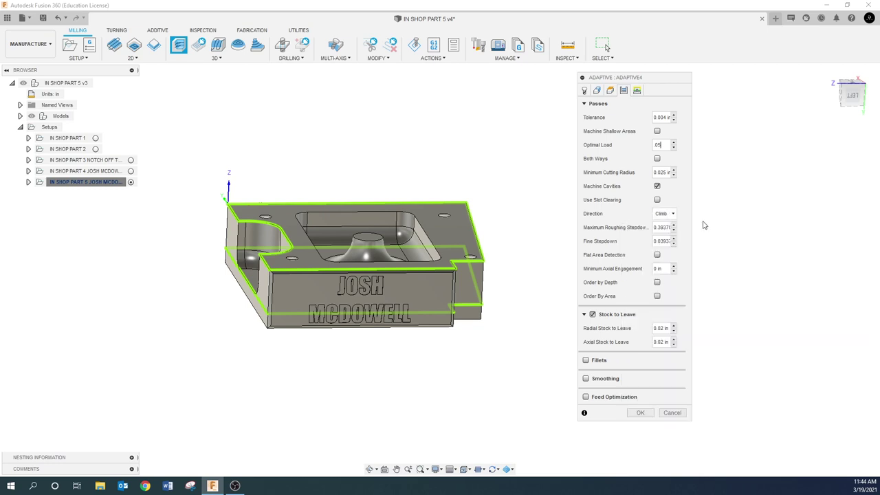
pyautogui.click(663, 227)
pyautogui.press('BackSpace')
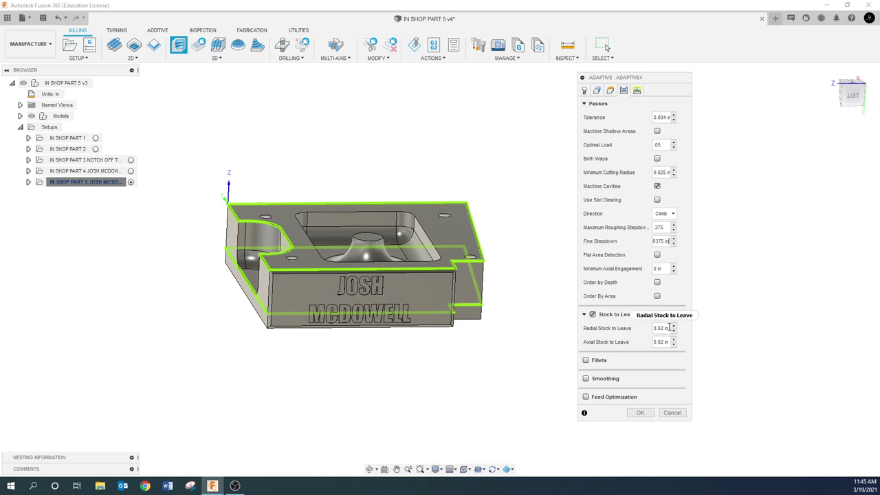
pyautogui.moveTo(669, 328)
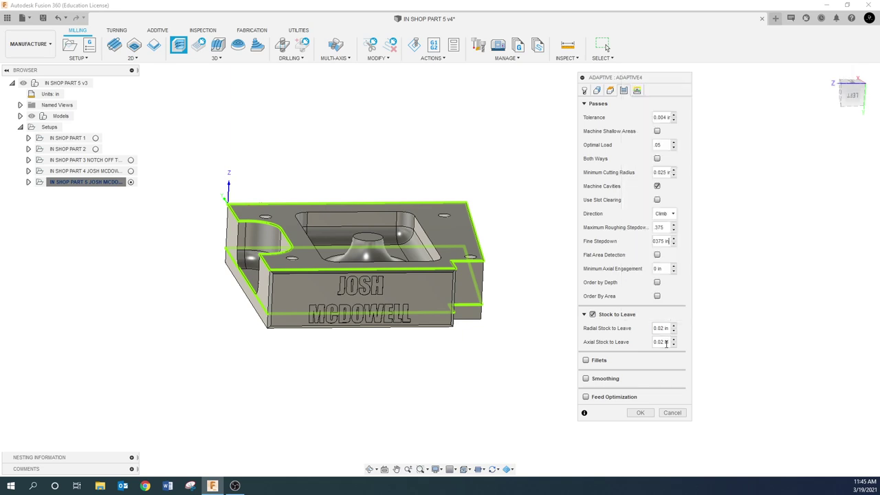
# - Generate the Adaptive4 toolpath and redisplay it on the part
pyautogui.moveTo(666, 343)
pyautogui.click(637, 91)
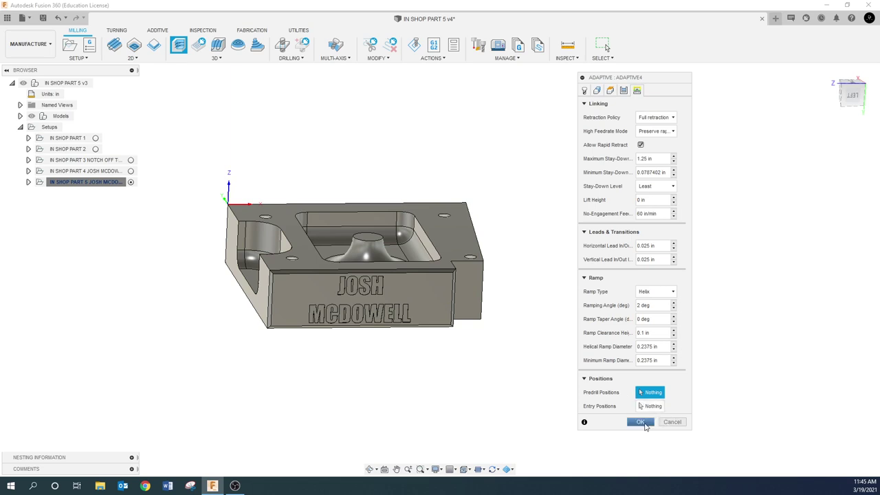
pyautogui.click(642, 422)
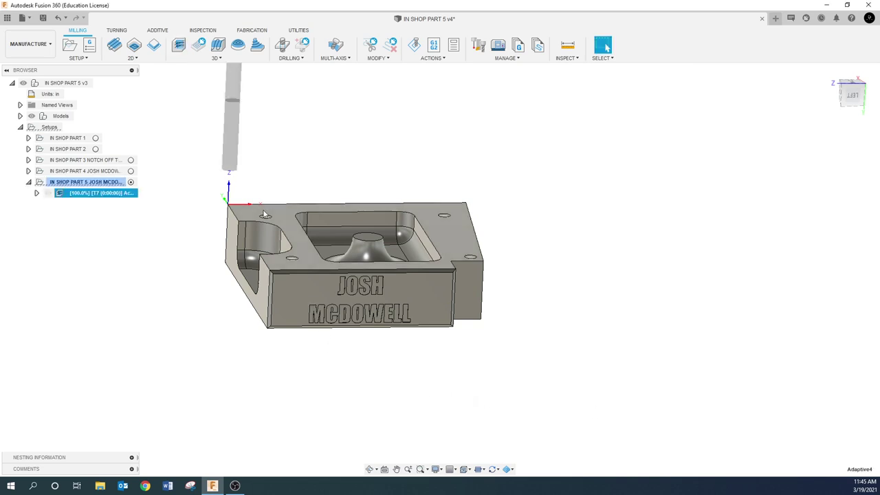
pyautogui.moveTo(266, 215)
pyautogui.keyDown('shift'); pyautogui.mouseDown(button='middle')
pyautogui.moveTo(268, 230)
pyautogui.moveTo(269, 223)
pyautogui.mouseUp(button='middle'); pyautogui.keyUp('shift')
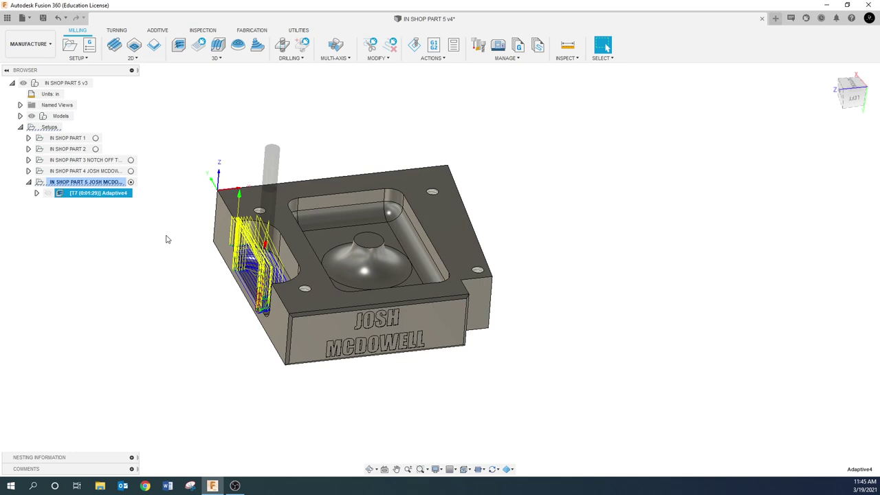
pyautogui.click(120, 201)
pyautogui.click(110, 194)
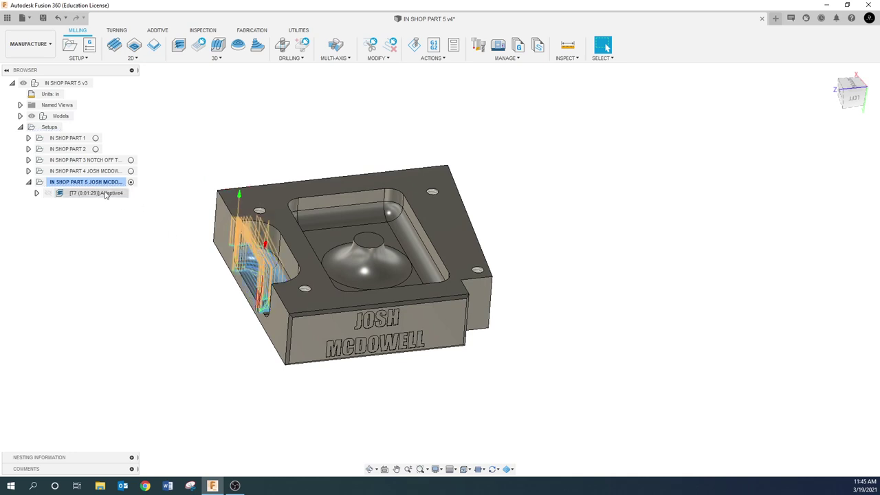
# - Inspect the front pocket toolpath from several angles, then hide it and select the fifth setup
pyautogui.moveTo(201, 232)
pyautogui.keyDown('shift'); pyautogui.mouseDown(button='middle')
pyautogui.moveTo(173, 236)
pyautogui.moveTo(199, 242)
pyautogui.moveTo(187, 245)
pyautogui.moveTo(218, 231)
pyautogui.moveTo(194, 236)
pyautogui.mouseUp(button='middle'); pyautogui.keyUp('shift')
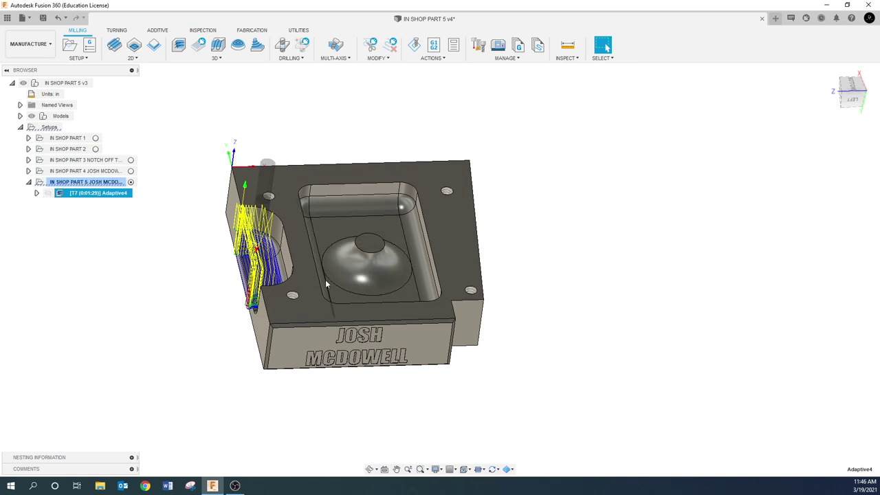
pyautogui.keyDown('shift'); pyautogui.moveTo(295, 283); pyautogui.dragTo(270, 256, button='middle'); pyautogui.keyUp('shift')
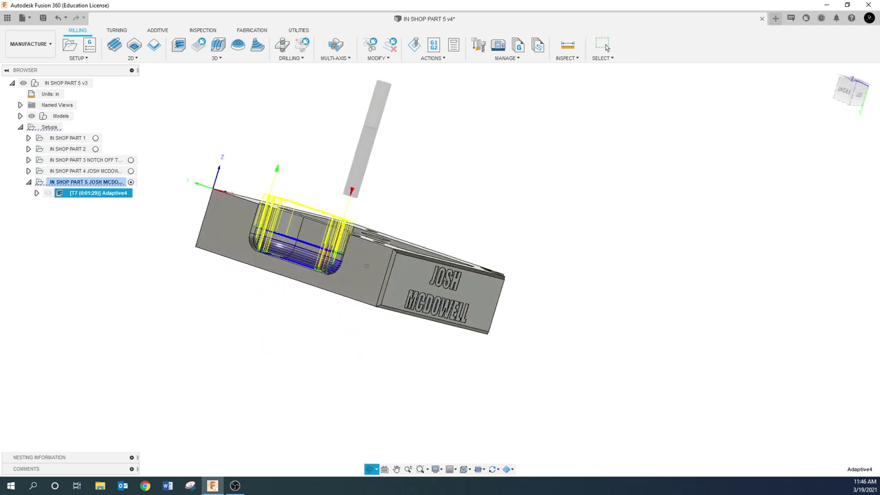
pyautogui.scroll(5, 269, 256)
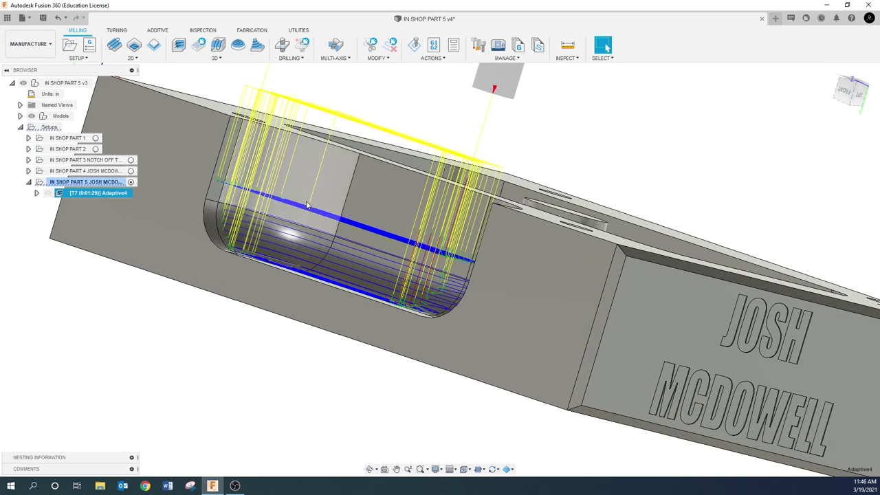
pyautogui.keyDown('shift'); pyautogui.moveTo(306, 204); pyautogui.dragTo(320, 192, button='middle'); pyautogui.keyUp('shift')
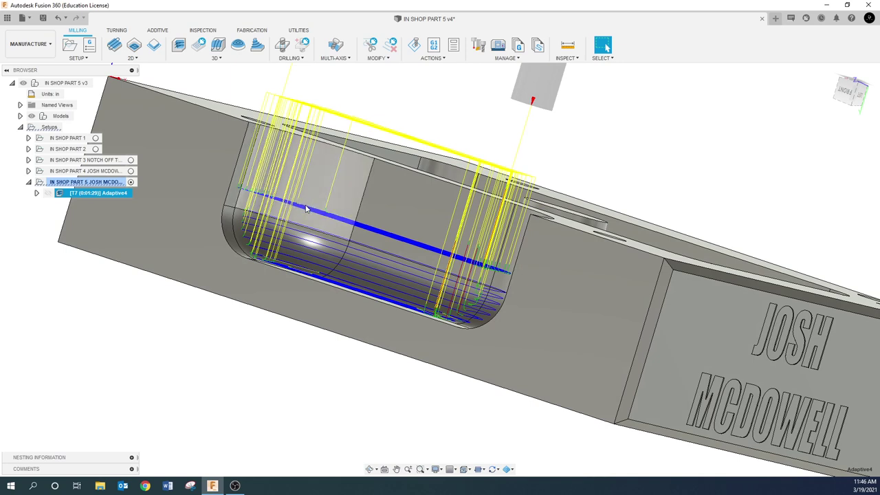
pyautogui.keyDown('shift'); pyautogui.moveTo(307, 213); pyautogui.dragTo(482, 227, button='middle'); pyautogui.keyUp('shift')
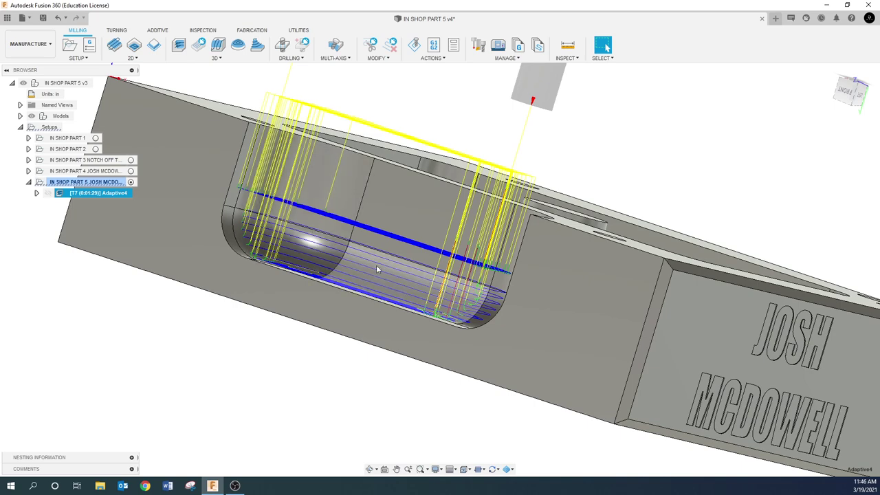
pyautogui.click(850, 92)
pyautogui.scroll(5, 452, 320)
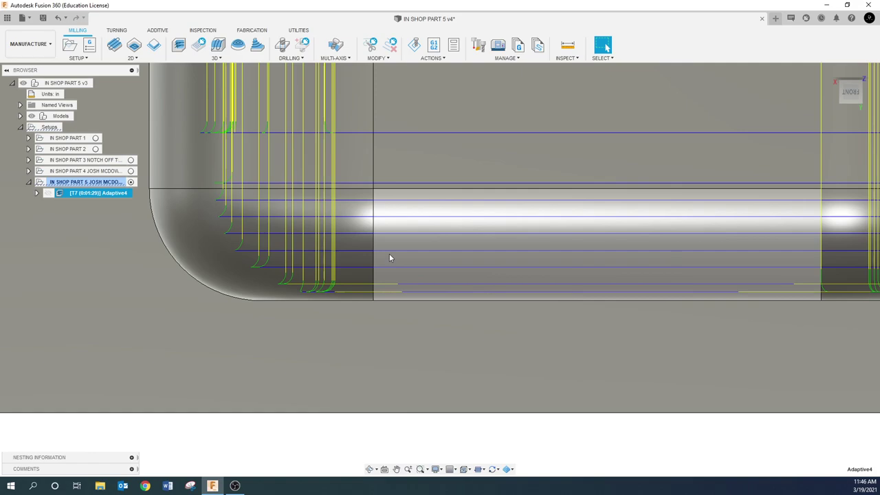
pyautogui.scroll(-1, 420, 273)
pyautogui.keyDown('shift'); pyautogui.moveTo(427, 272); pyautogui.dragTo(414, 280, button='middle'); pyautogui.keyUp('shift')
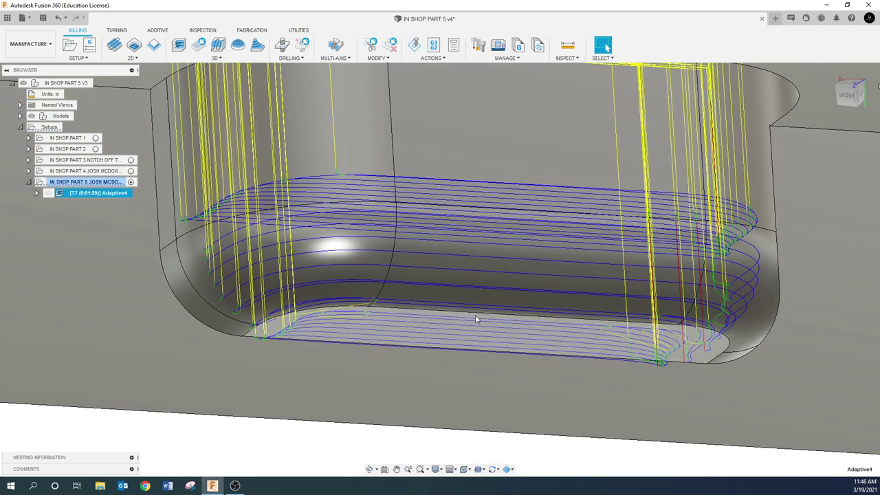
pyautogui.scroll(-5, 475, 315)
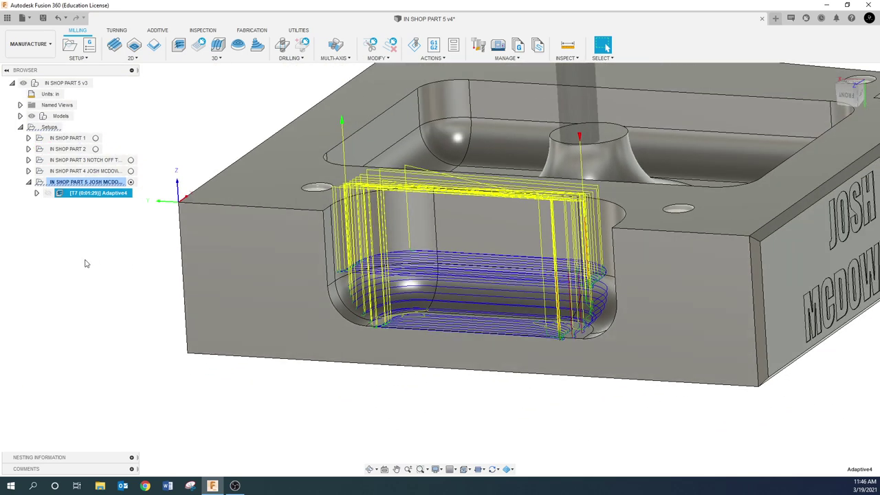
pyautogui.click(86, 263)
pyautogui.click(83, 182)
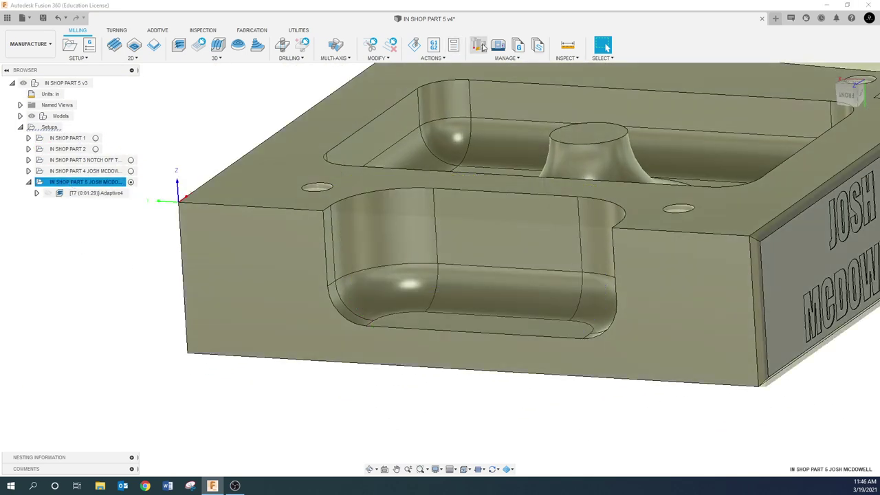
# - Start a simulation of the setup with Stock Colorization set to Operation
pyautogui.click(414, 44)
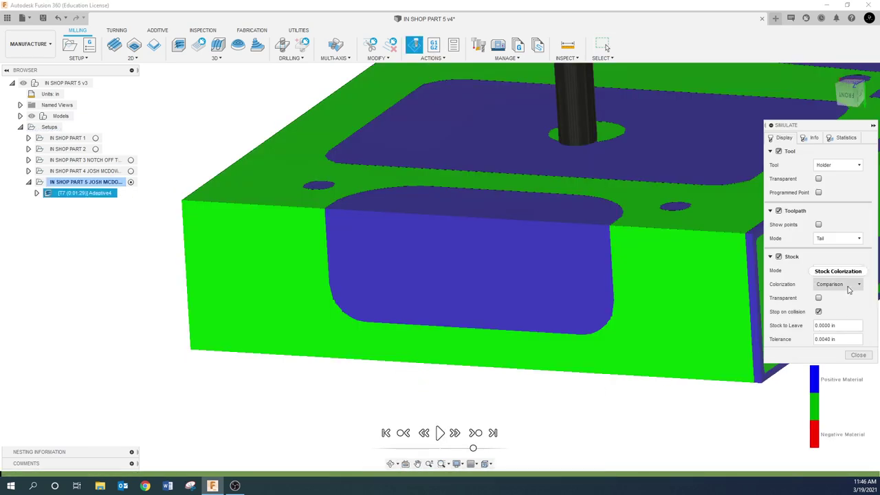
pyautogui.click(838, 284)
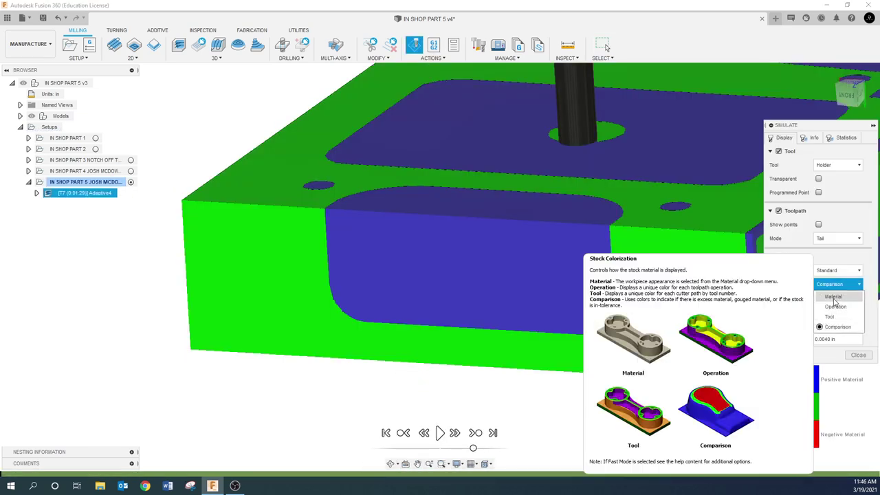
pyautogui.click(833, 296)
pyautogui.click(838, 284)
pyautogui.click(834, 307)
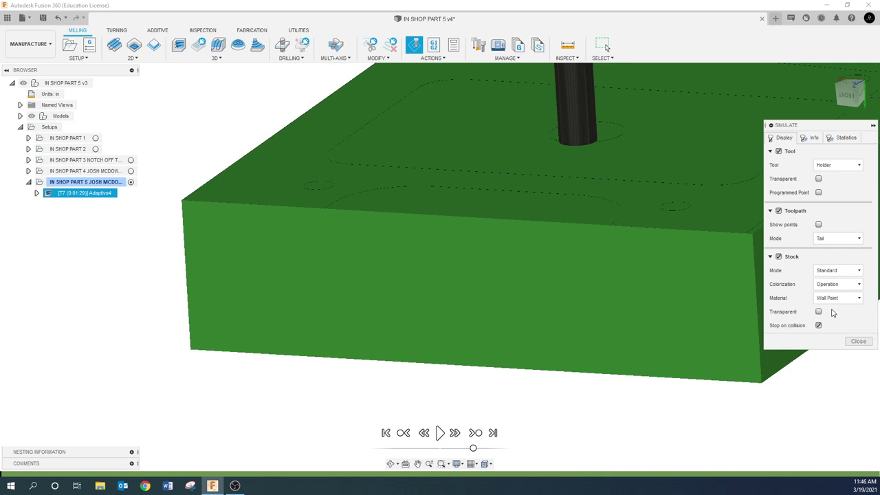
# - Play the simulation at a faster speed, watch the pocket being cut, then close it
pyautogui.click(440, 432)
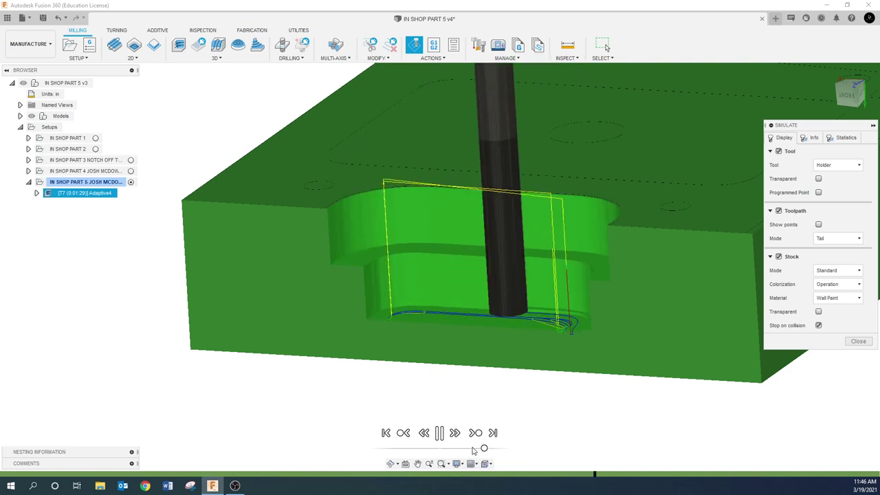
pyautogui.click(473, 449)
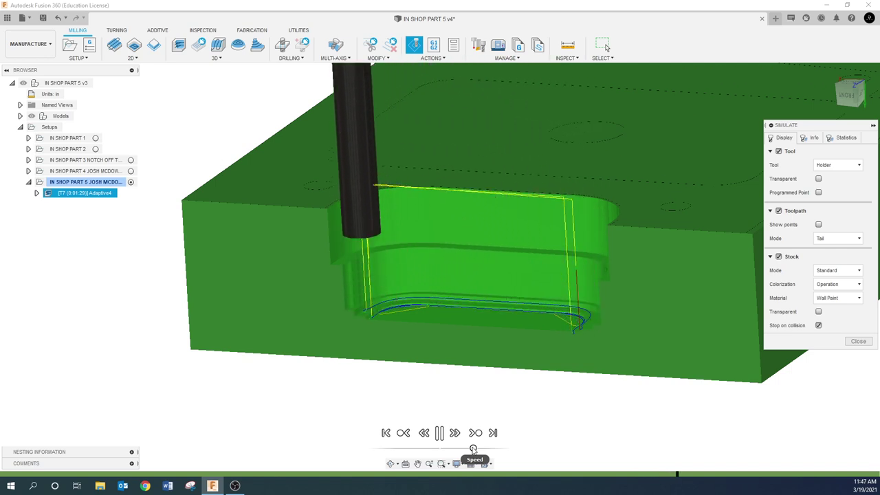
pyautogui.moveTo(473, 448); pyautogui.dragTo(485, 449)
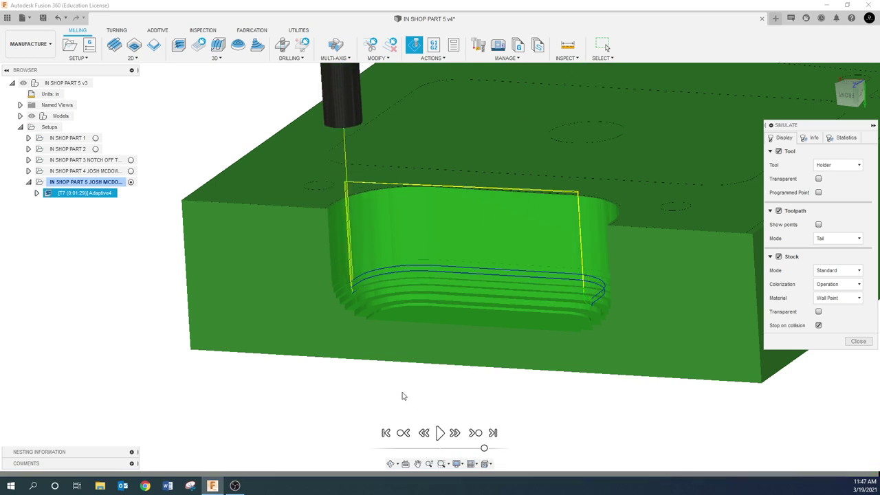
pyautogui.moveTo(404, 365)
pyautogui.keyDown('shift'); pyautogui.mouseDown(button='middle')
pyautogui.moveTo(445, 359)
pyautogui.moveTo(413, 358)
pyautogui.mouseUp(button='middle'); pyautogui.keyUp('shift')
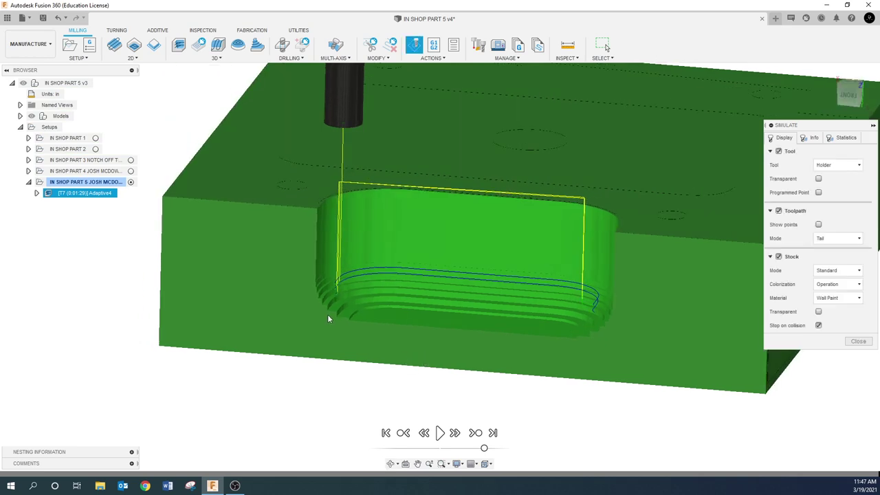
pyautogui.scroll(3, 328, 315)
pyautogui.scroll(-3, 328, 317)
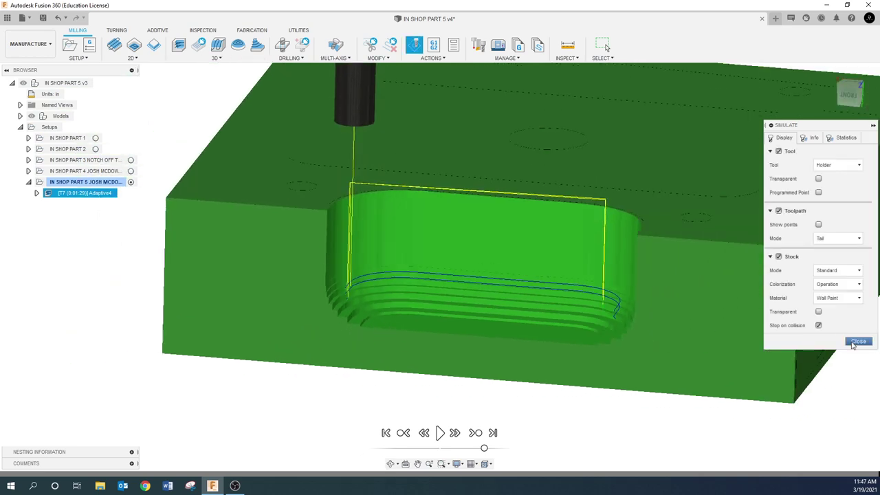
pyautogui.click(858, 341)
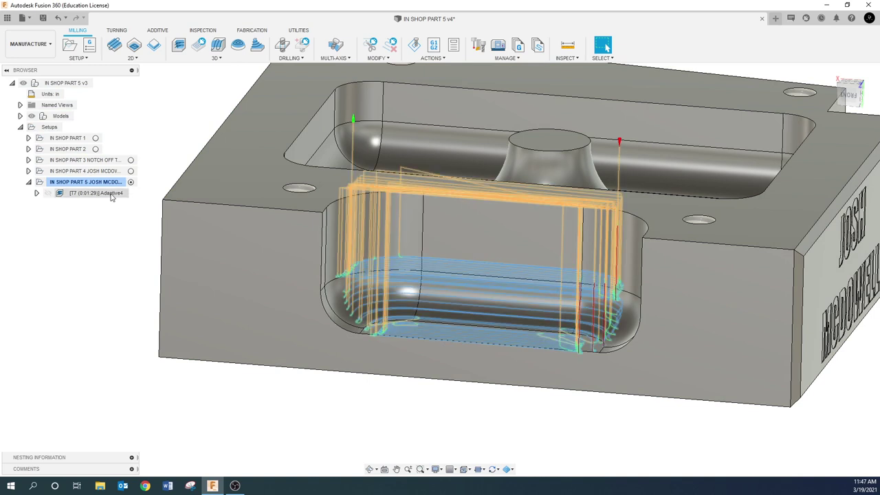
# - Edit Adaptive4, delete its Fine Stepdown value on the Passes tab, and regenerate the toolpath
pyautogui.rightClick(113, 196)
pyautogui.click(129, 7)
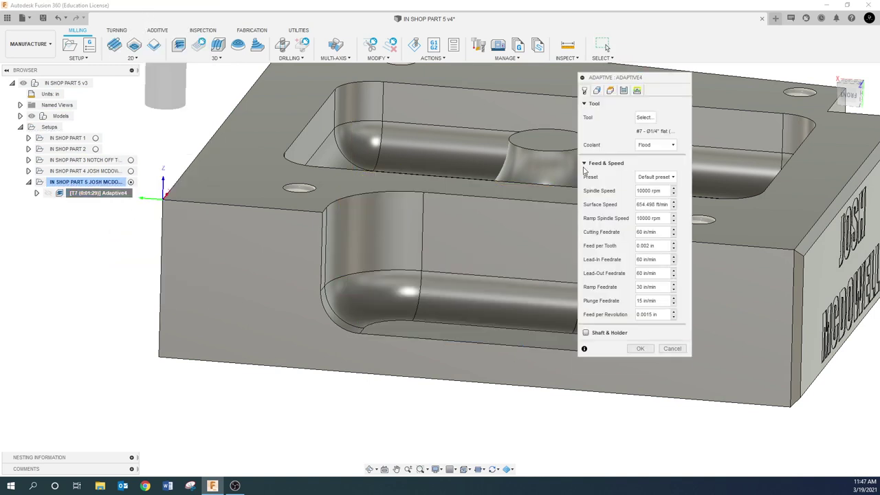
pyautogui.click(622, 90)
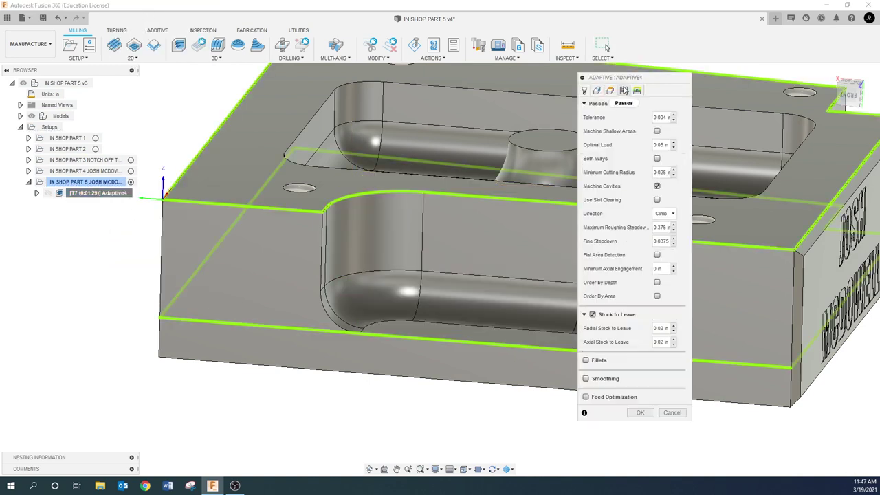
pyautogui.click(660, 240)
pyautogui.press('BackSpace')
pyautogui.click(640, 414)
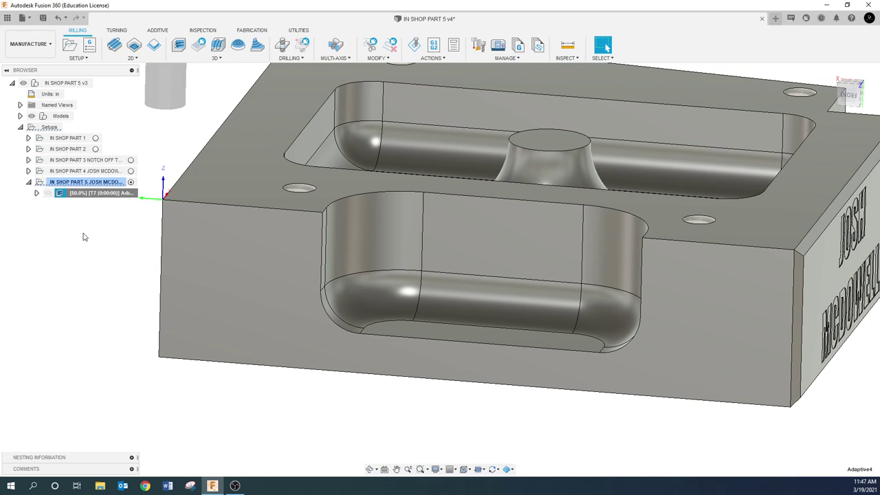
pyautogui.click(89, 195)
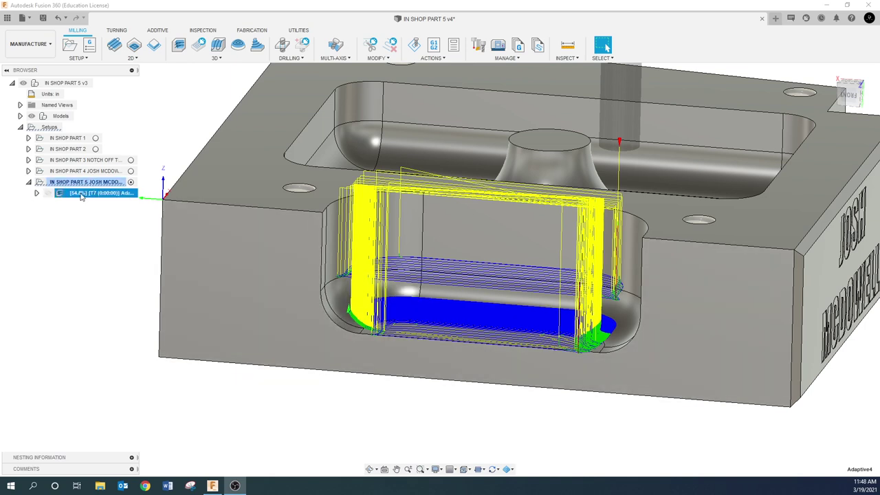
pyautogui.scroll(8, 384, 323)
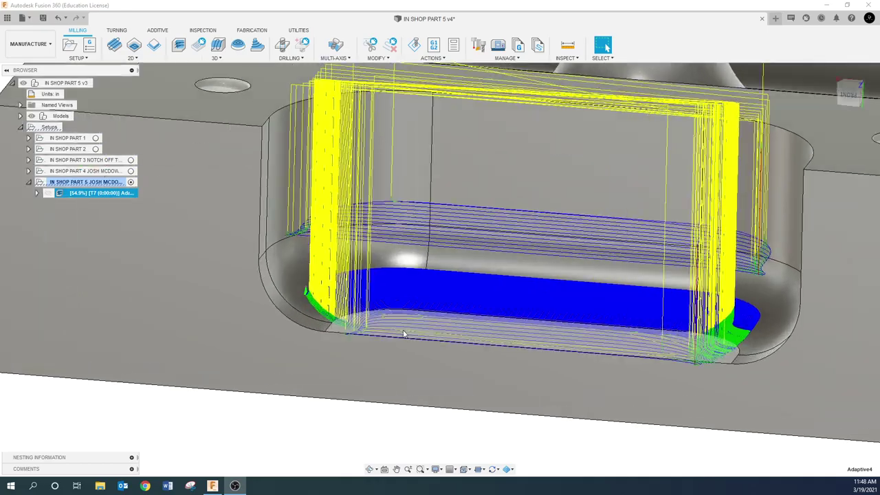
pyautogui.scroll(4, 355, 293)
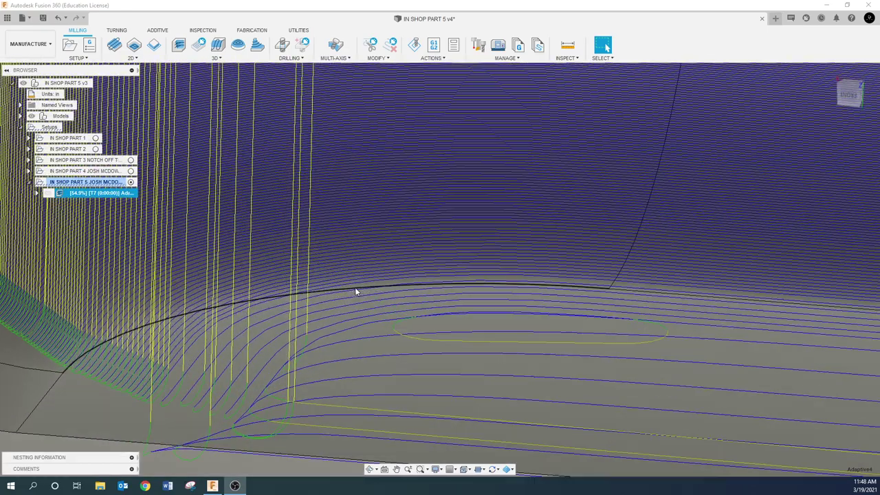
pyautogui.scroll(-4, 355, 292)
pyautogui.scroll(-2, 354, 308)
pyautogui.keyDown('shift'); pyautogui.moveTo(355, 315); pyautogui.dragTo(318, 303, button='middle'); pyautogui.keyUp('shift')
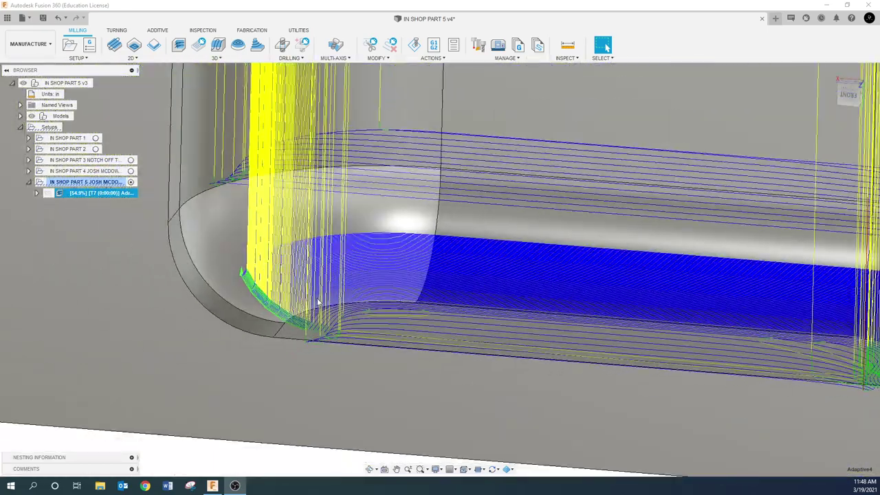
pyautogui.scroll(-4, 409, 292)
pyautogui.scroll(7, 414, 291)
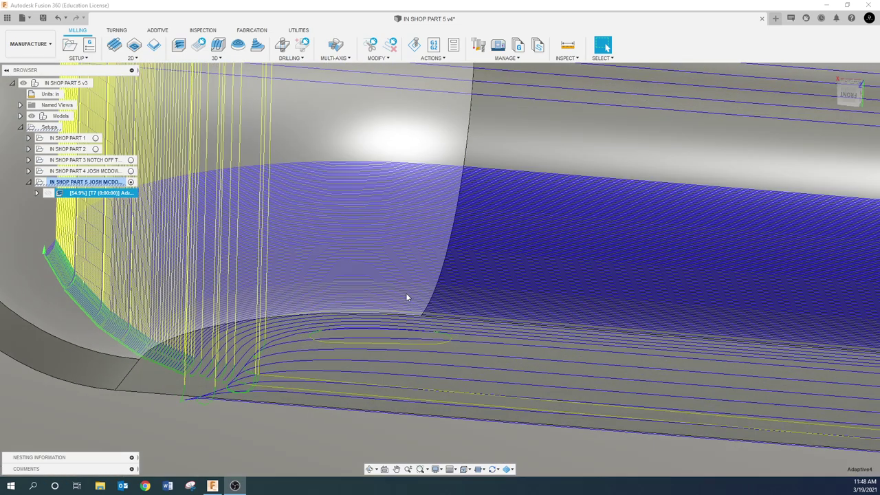
pyautogui.scroll(1, 406, 297)
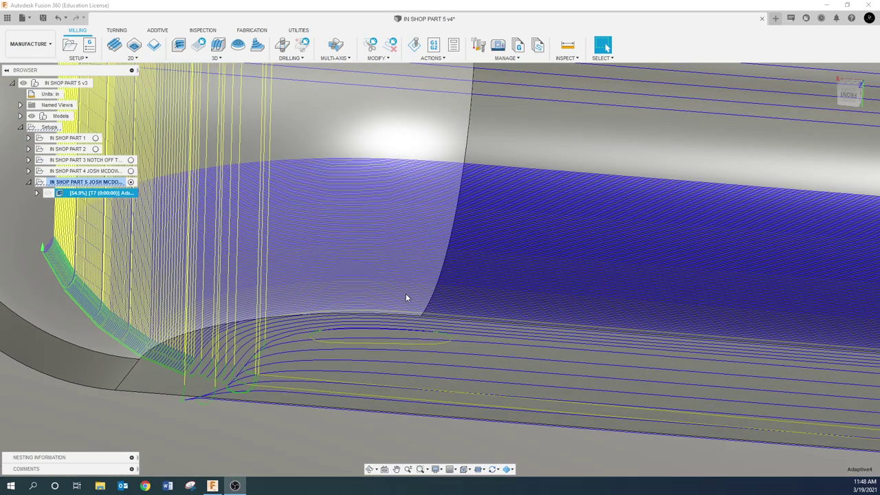
pyautogui.scroll(1, 406, 297)
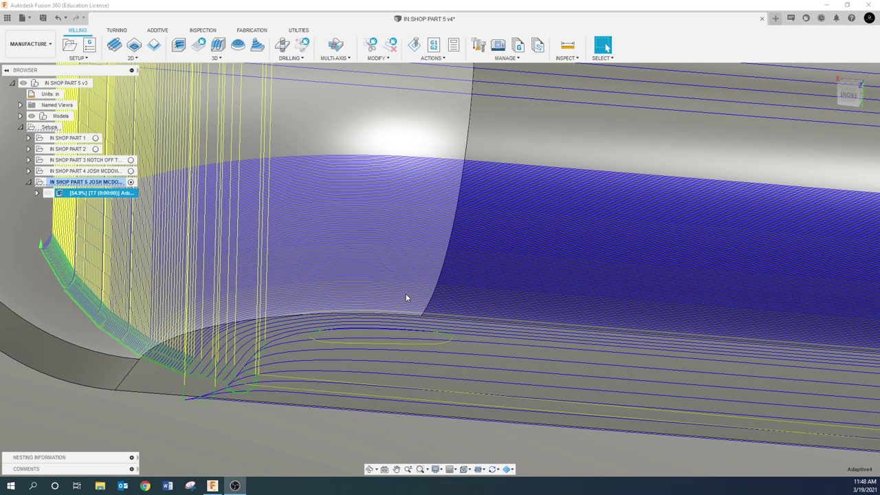
pyautogui.scroll(8, 418, 287)
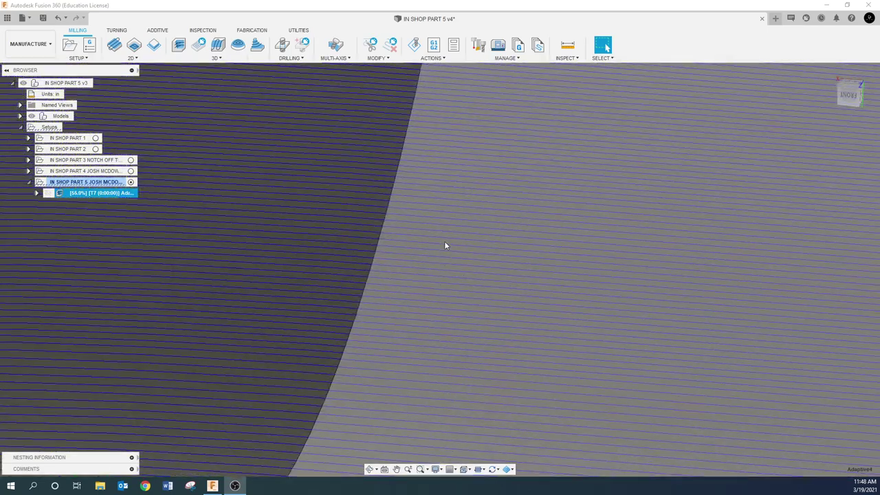
pyautogui.scroll(-8, 436, 272)
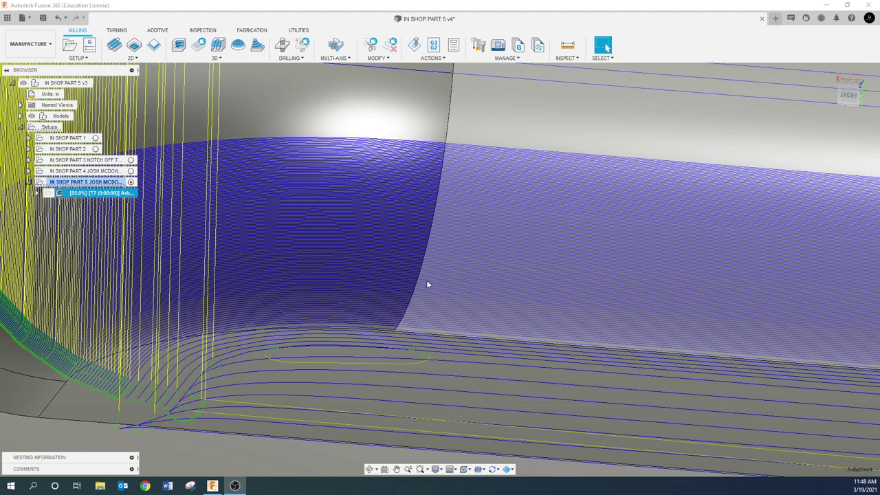
pyautogui.scroll(-10, 426, 280)
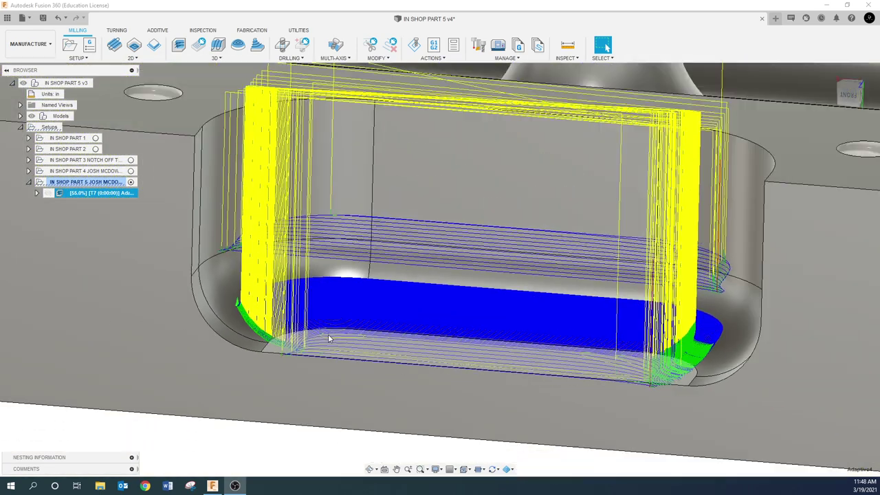
pyautogui.scroll(-3, 328, 338)
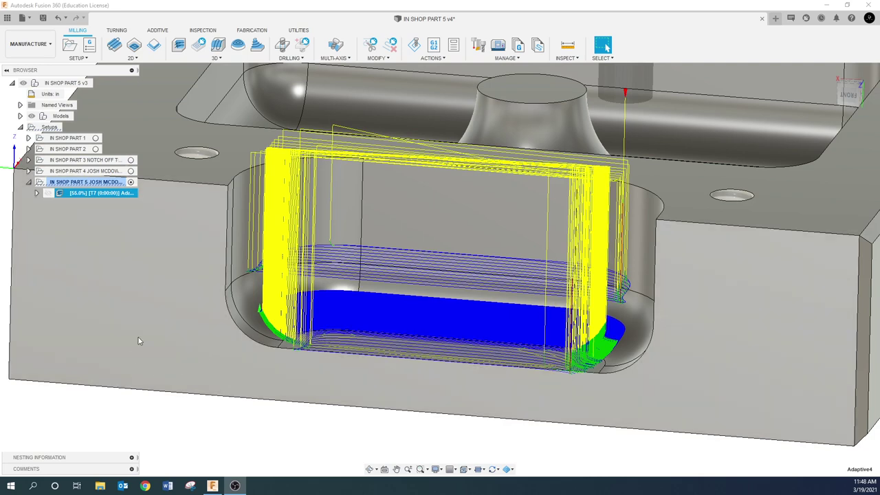
pyautogui.scroll(-4, 138, 341)
pyautogui.click(62, 205)
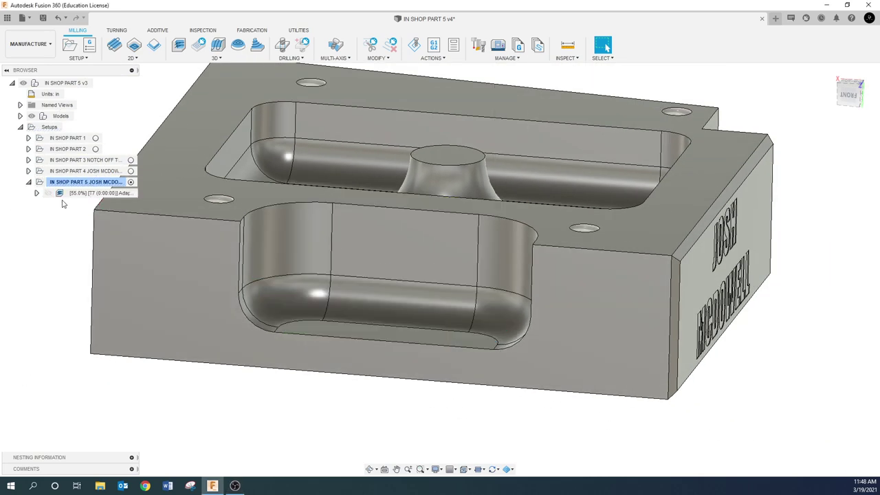
# - Edit Adaptive4 and enter 0 as the Fine Stepdown, regenerating the toolpath
pyautogui.click(77, 193)
pyautogui.rightClick(79, 193)
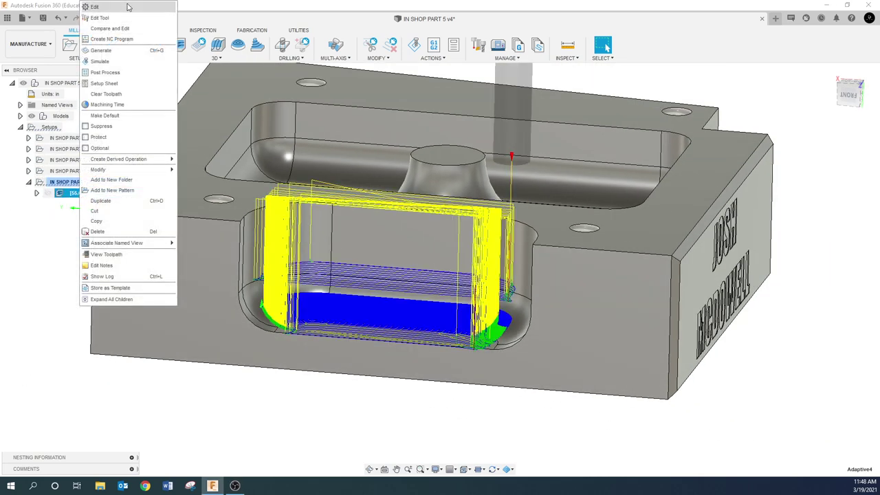
pyautogui.click(128, 7)
pyautogui.click(624, 90)
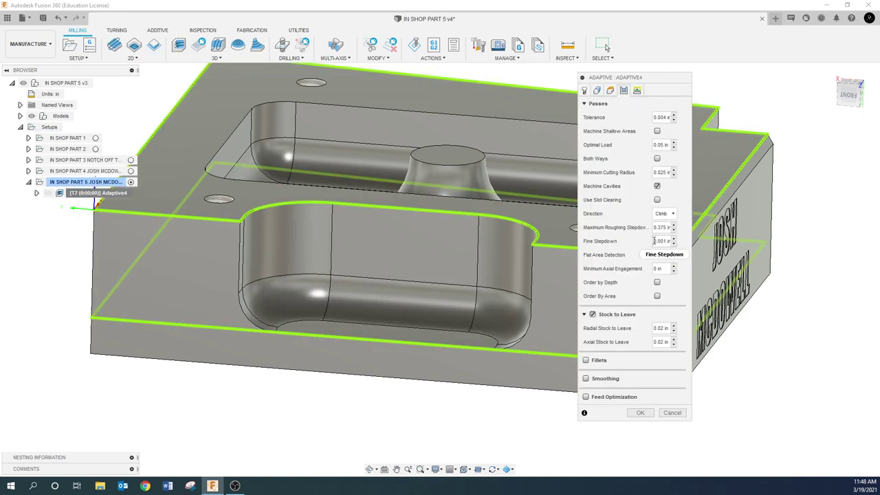
pyautogui.moveTo(653, 240); pyautogui.dragTo(698, 240)
pyautogui.write('0375')
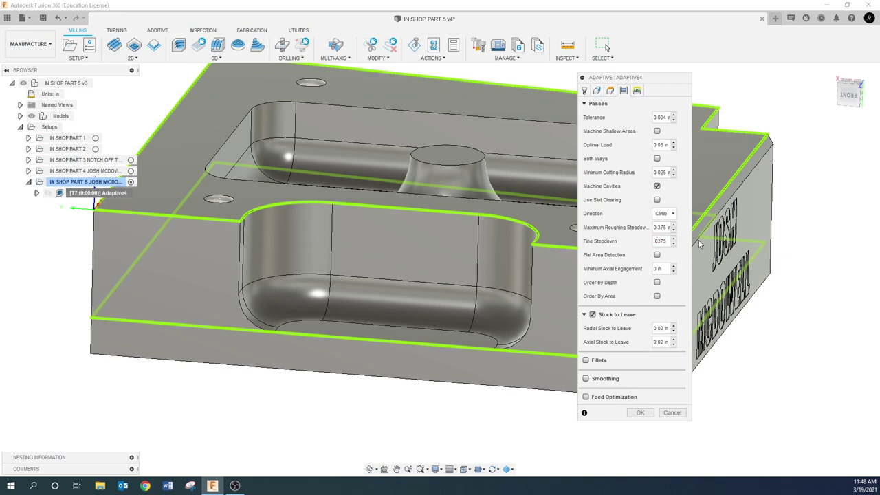
pyautogui.press('Return')
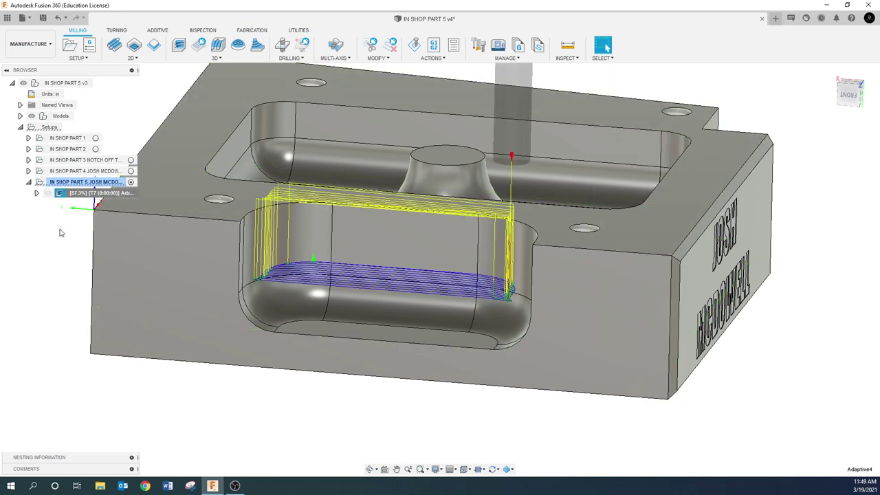
# - Open Adaptive4's generation log to check the result, then close it
pyautogui.scroll(-3, 98, 275)
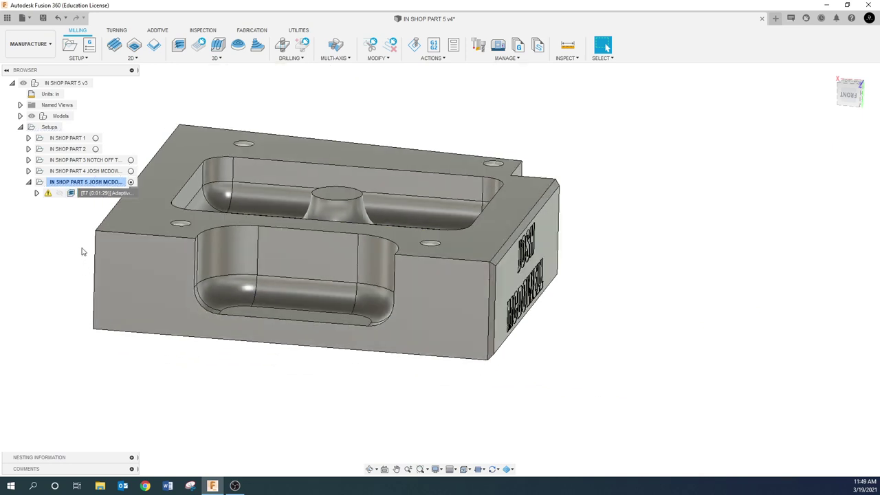
pyautogui.click(94, 193)
pyautogui.rightClick(95, 194)
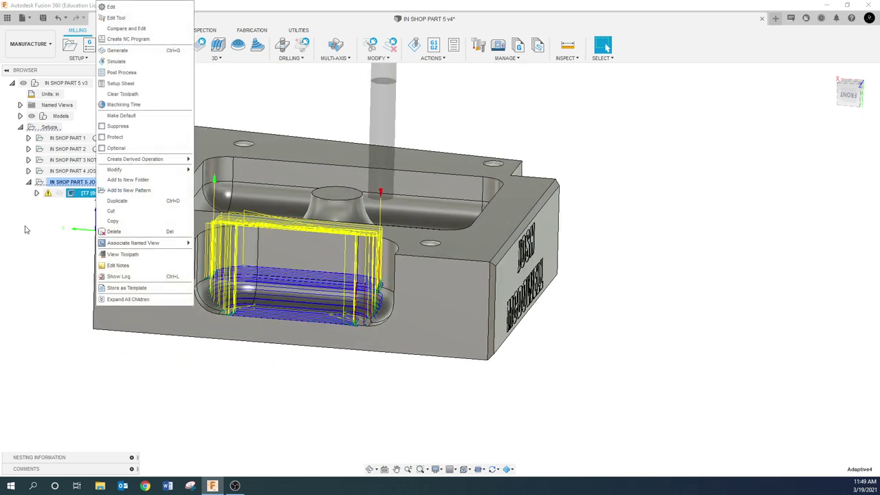
pyautogui.click(67, 242)
pyautogui.rightClick(89, 196)
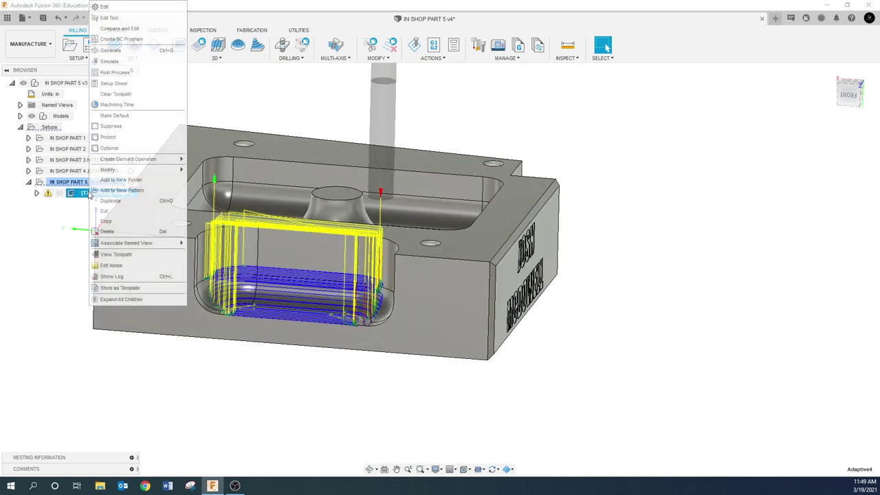
pyautogui.click(112, 277)
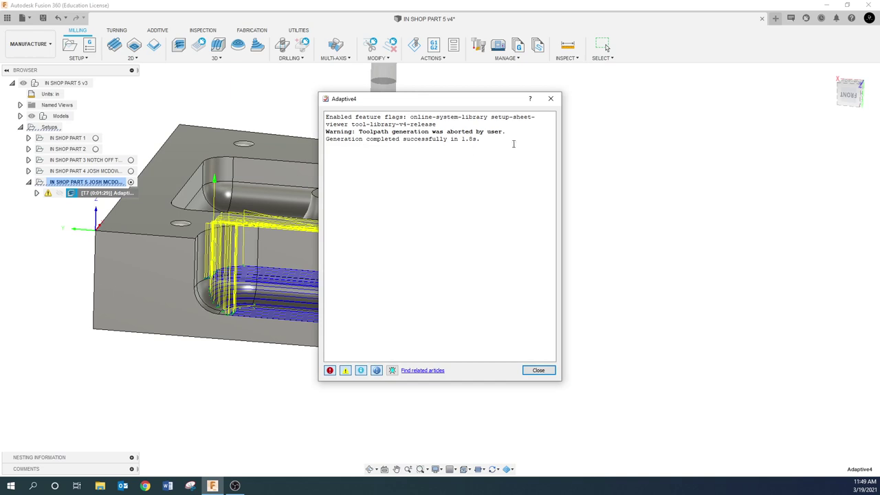
pyautogui.click(538, 371)
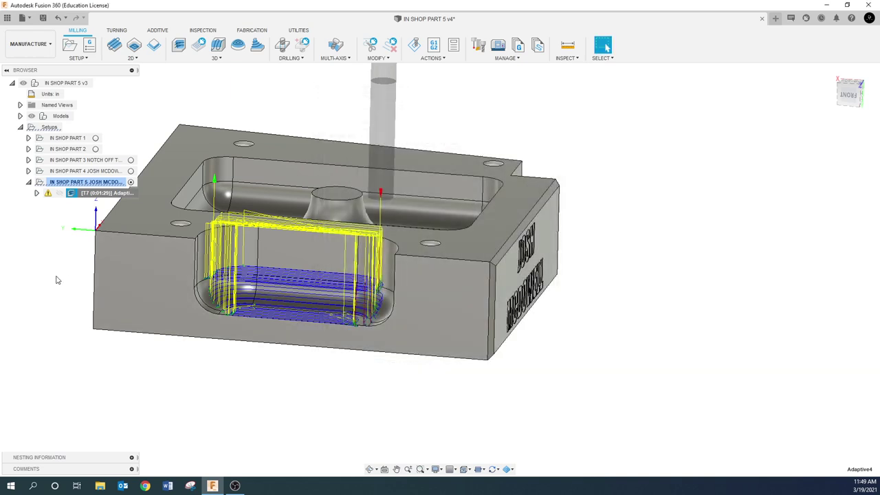
# - Regenerate Adaptive4 and confirm the log reports successful generation in 1.7 s
pyautogui.rightClick(97, 192)
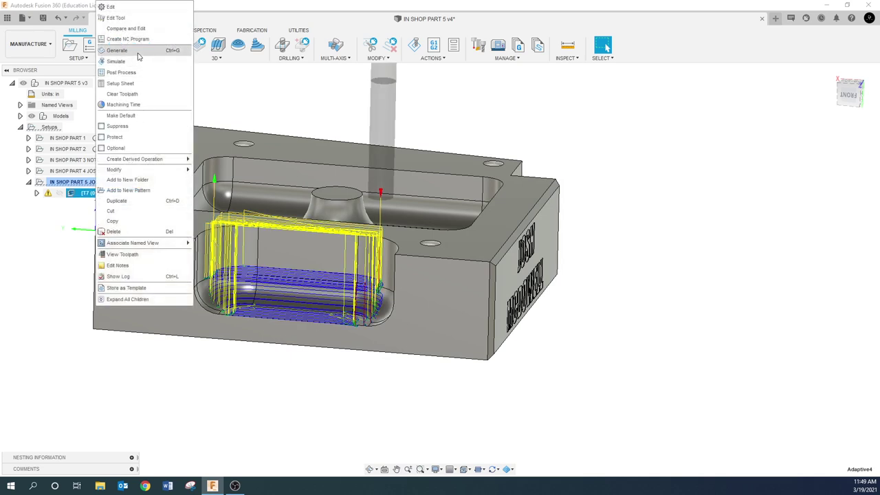
pyautogui.click(129, 94)
pyautogui.click(477, 256)
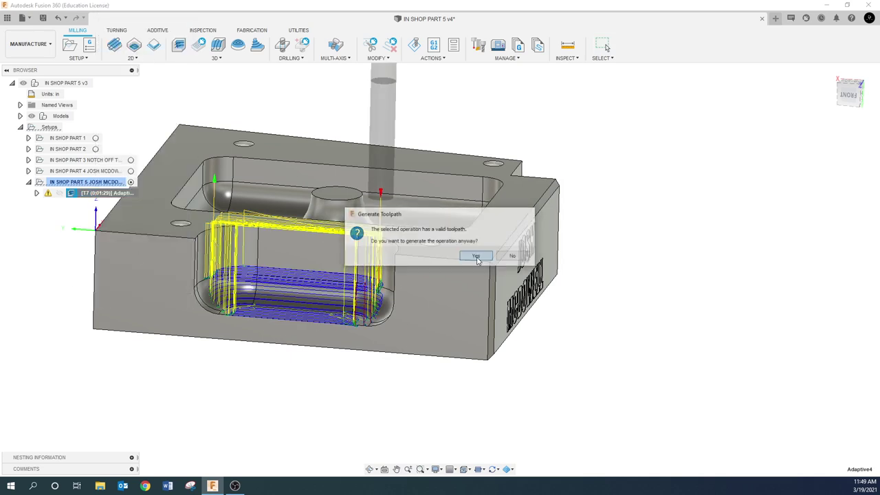
pyautogui.click(57, 258)
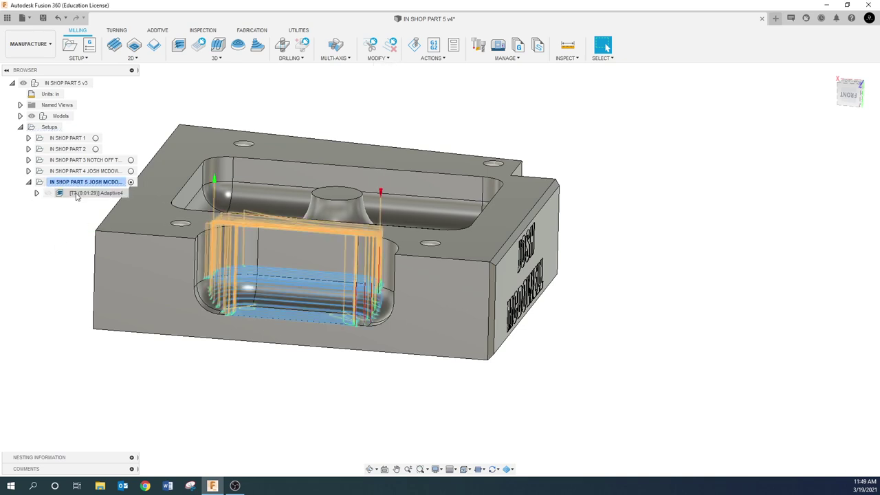
pyautogui.rightClick(77, 197)
pyautogui.click(37, 252)
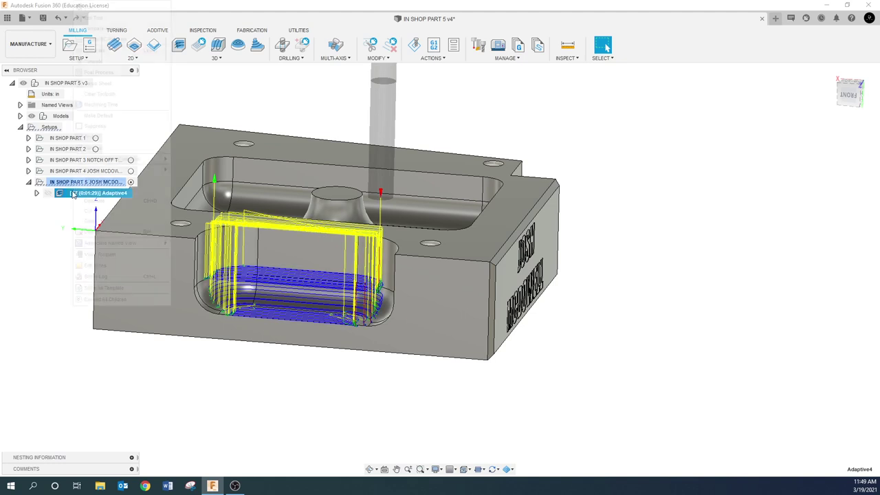
pyautogui.rightClick(74, 195)
pyautogui.click(96, 276)
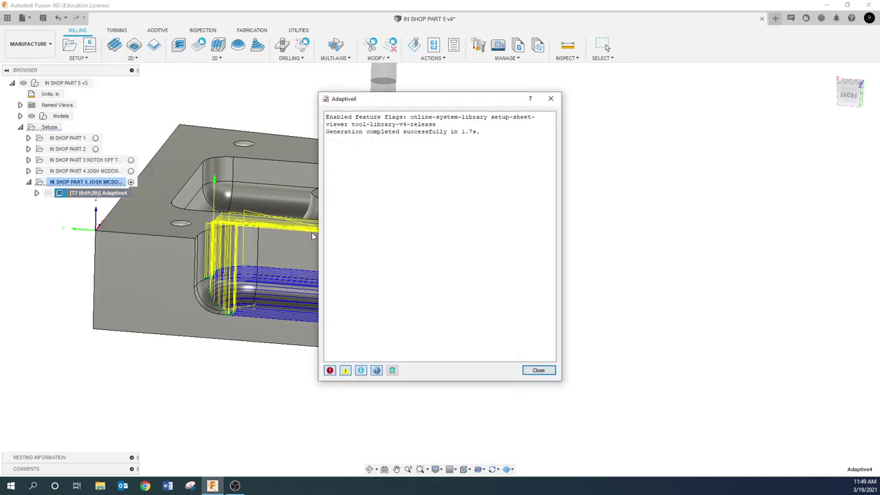
pyautogui.click(551, 98)
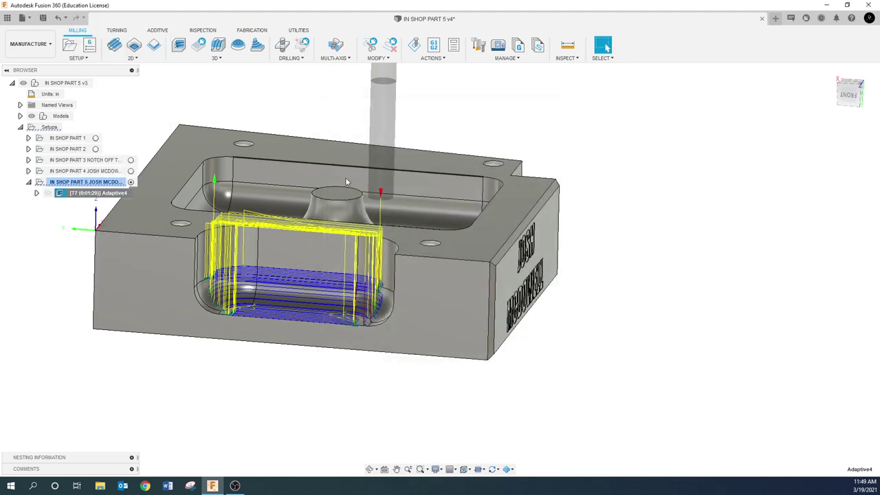
# - Orbit and pan the view to a tilted top-down look at the part
pyautogui.keyDown('shift'); pyautogui.moveTo(155, 280); pyautogui.dragTo(134, 358, button='middle'); pyautogui.keyUp('shift')
pyautogui.keyDown('shift'); pyautogui.moveTo(248, 311); pyautogui.dragTo(253, 282, button='middle'); pyautogui.keyUp('shift')
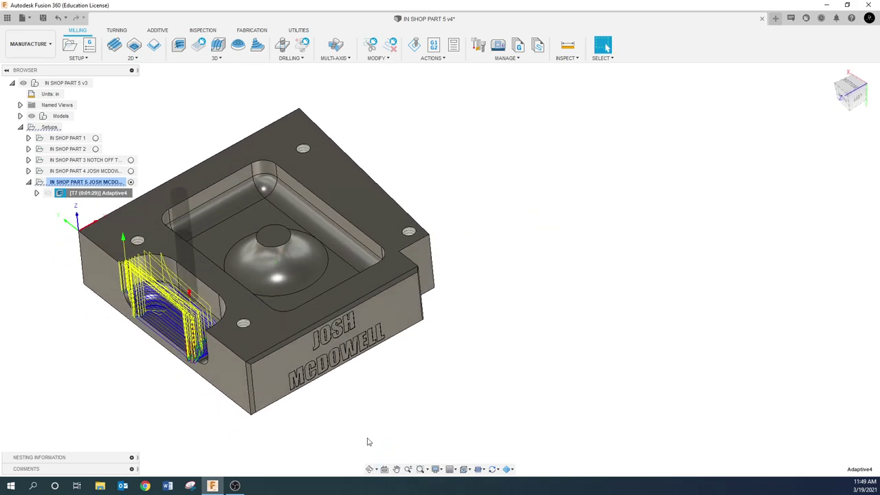
pyautogui.click(396, 469)
pyautogui.moveTo(400, 447); pyautogui.dragTo(603, 304)
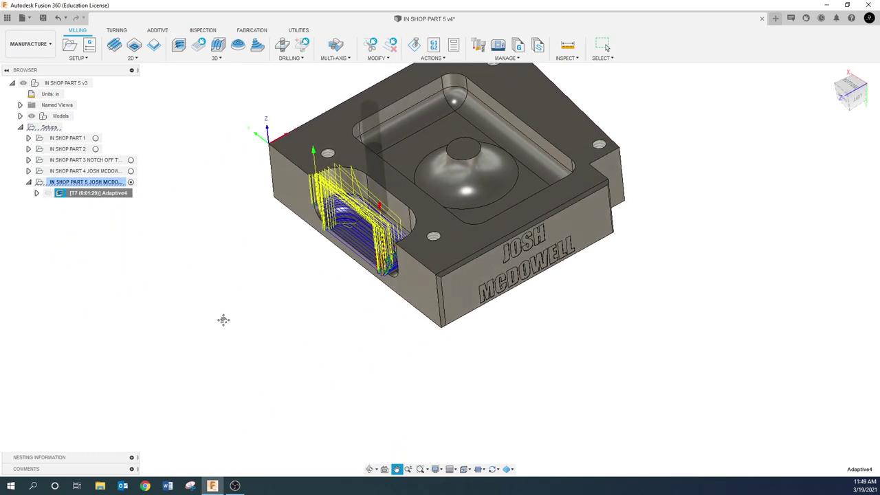
pyautogui.scroll(-3, 312, 314)
pyautogui.keyDown('shift'); pyautogui.moveTo(313, 314); pyautogui.dragTo(243, 273, button='middle'); pyautogui.keyUp('shift')
pyautogui.press('Escape')
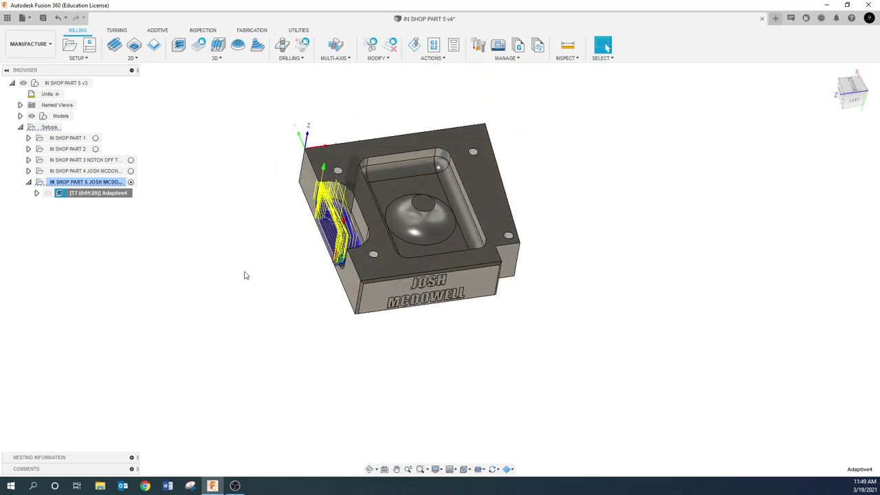
# - Edit Adaptive4 to use the top outer edge as Machining Boundary, regenerating a 7:28 toolpath
pyautogui.rightClick(110, 198)
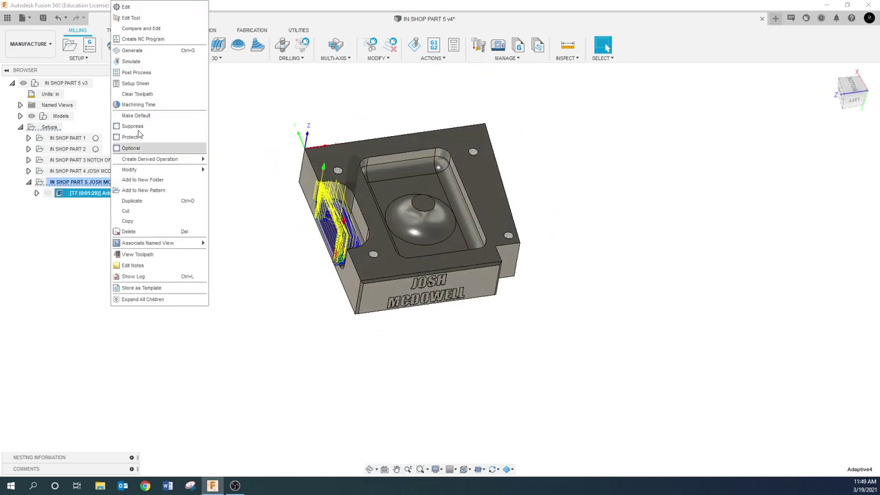
pyautogui.click(130, 7)
pyautogui.click(597, 90)
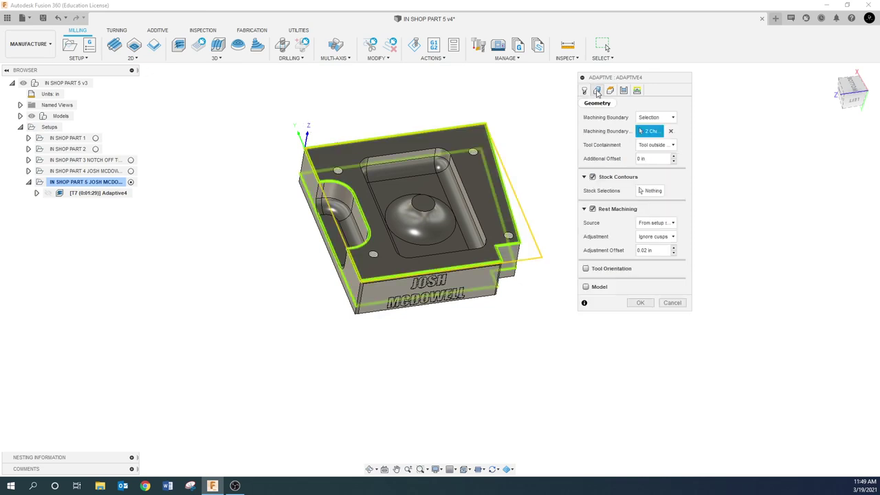
pyautogui.click(376, 138)
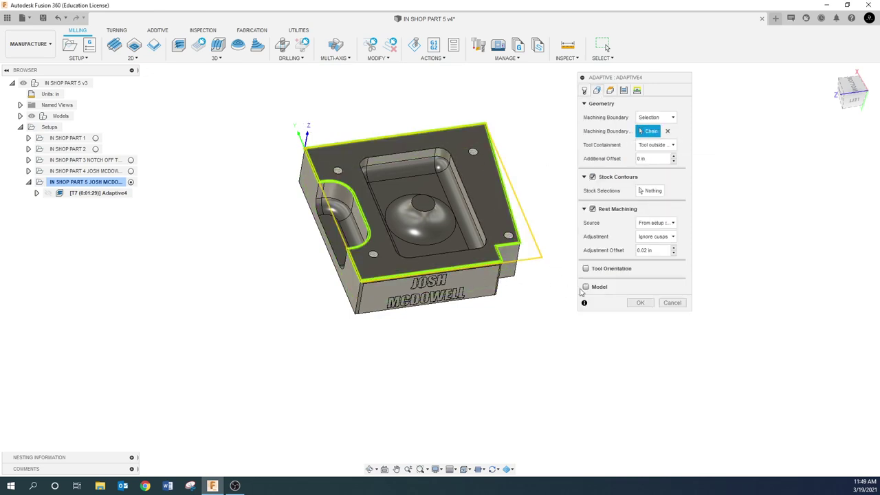
pyautogui.click(639, 303)
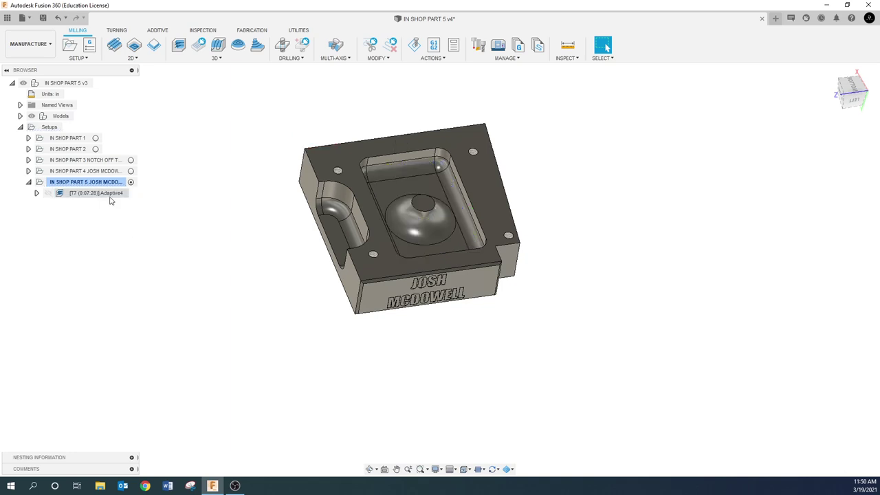
pyautogui.rightClick(110, 195)
# - Clear Adaptive4's boundary, select the slot and pocket edge loops instead, and regenerate
pyautogui.click(124, 7)
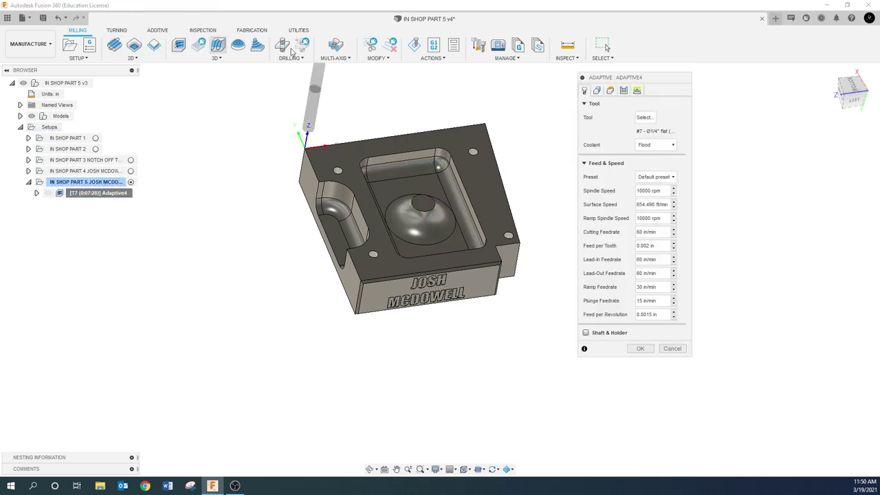
pyautogui.click(598, 92)
pyautogui.click(667, 130)
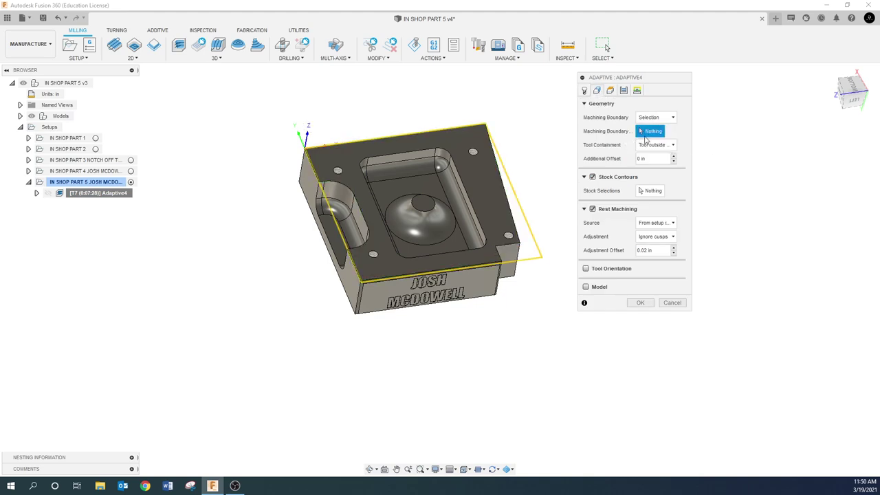
pyautogui.click(323, 219)
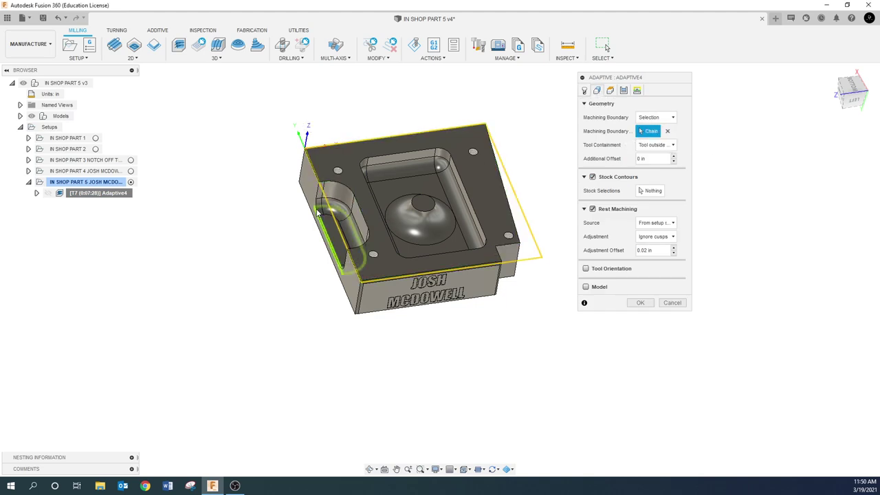
pyautogui.click(380, 169)
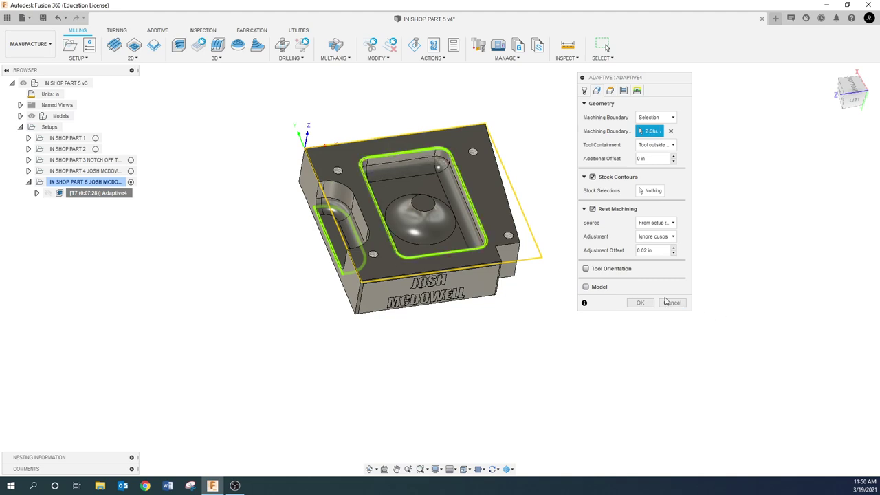
pyautogui.click(645, 303)
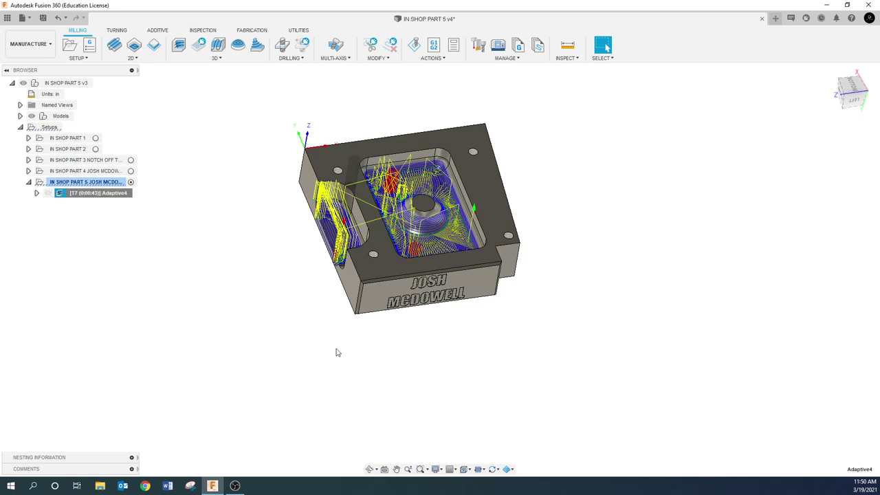
# - Orbit to inspect the new Adaptive4 toolpath, deselect it, and start saving a new version
pyautogui.keyDown('shift'); pyautogui.moveTo(336, 353); pyautogui.dragTo(356, 351, button='middle'); pyautogui.keyUp('shift')
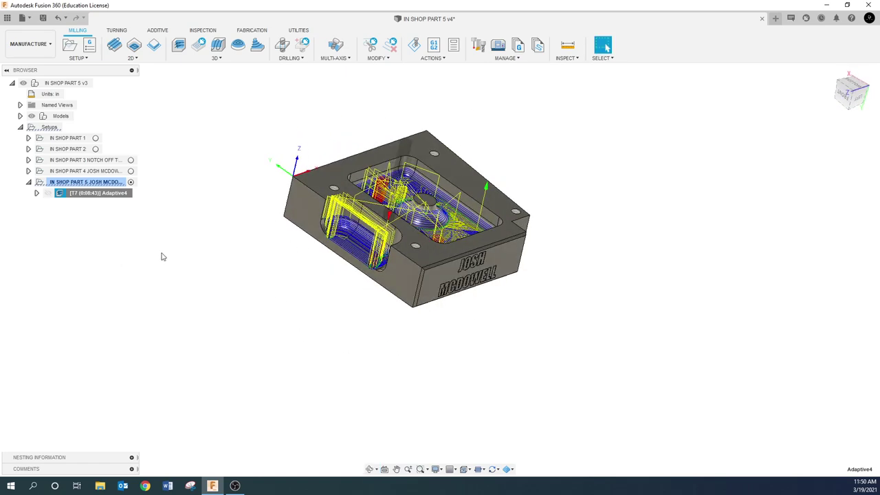
pyautogui.keyDown('shift'); pyautogui.moveTo(178, 239); pyautogui.dragTo(406, 234, button='middle'); pyautogui.keyUp('shift')
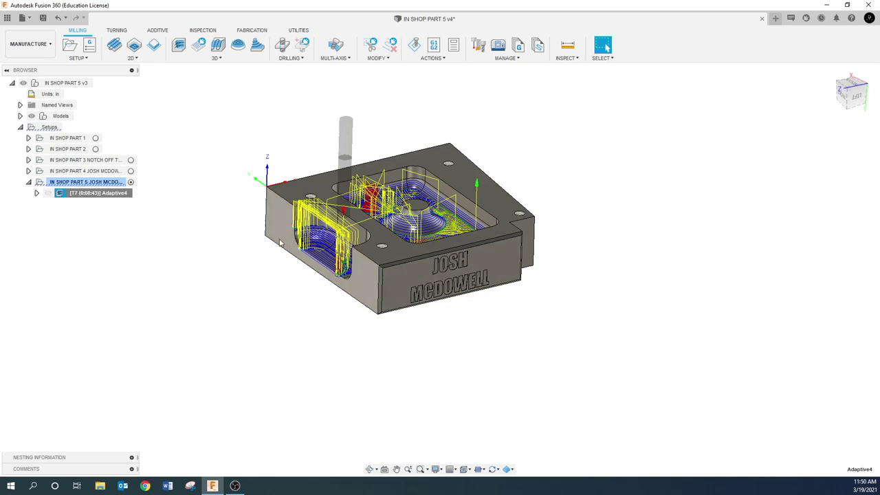
pyautogui.click(231, 194)
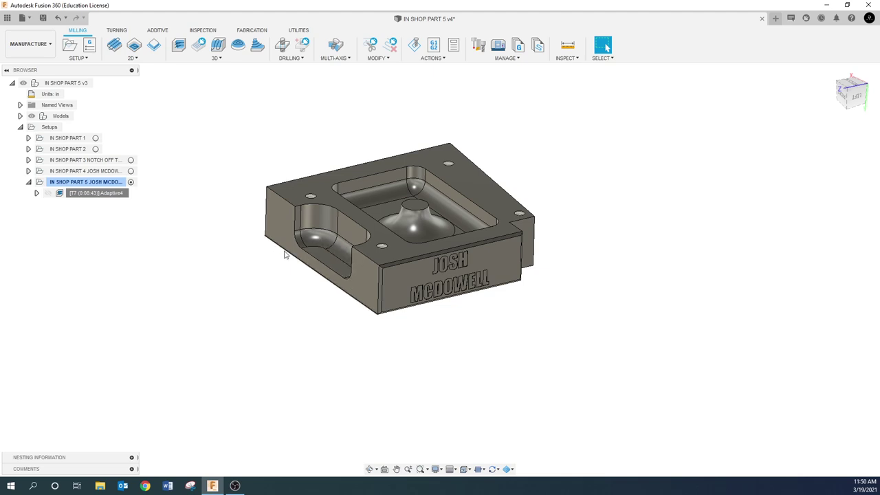
pyautogui.click(43, 17)
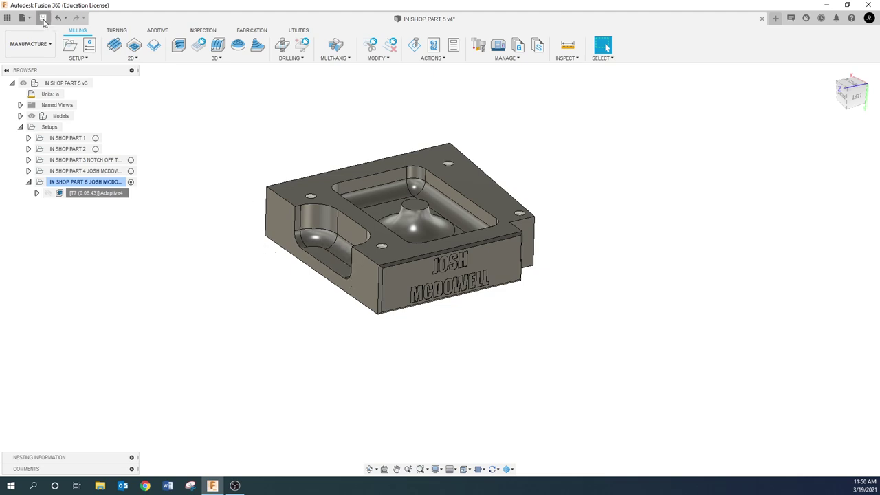
# - Confirm the new file version and switch to the Design workspace
pyautogui.click(439, 256)
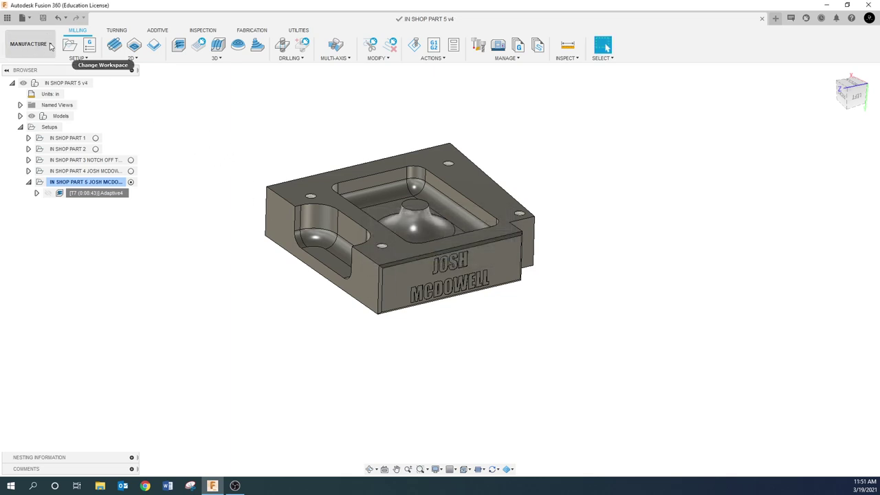
pyautogui.click(41, 44)
pyautogui.click(24, 66)
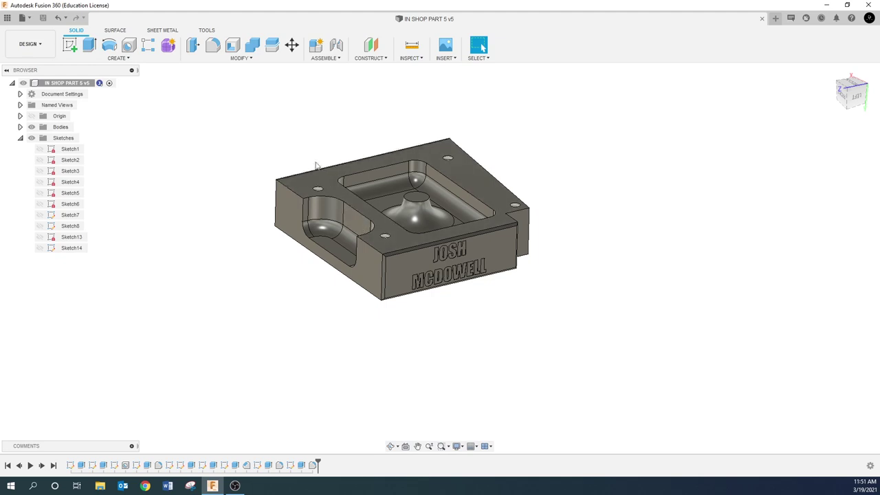
# - Start a new projection sketch on the part's top face
pyautogui.rightClick(328, 176)
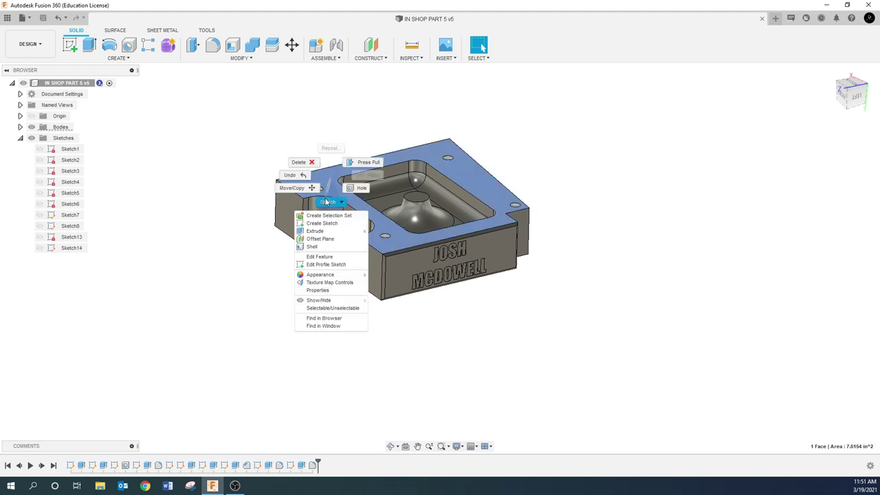
pyautogui.click(328, 202)
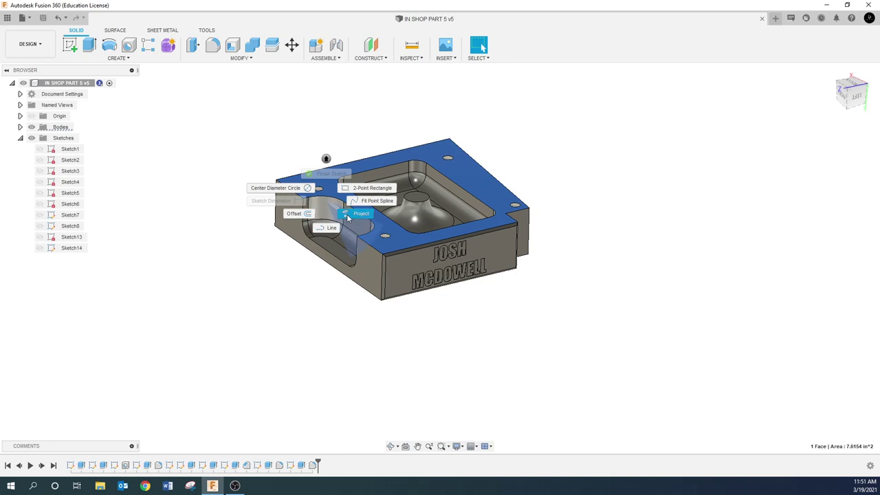
pyautogui.click(348, 218)
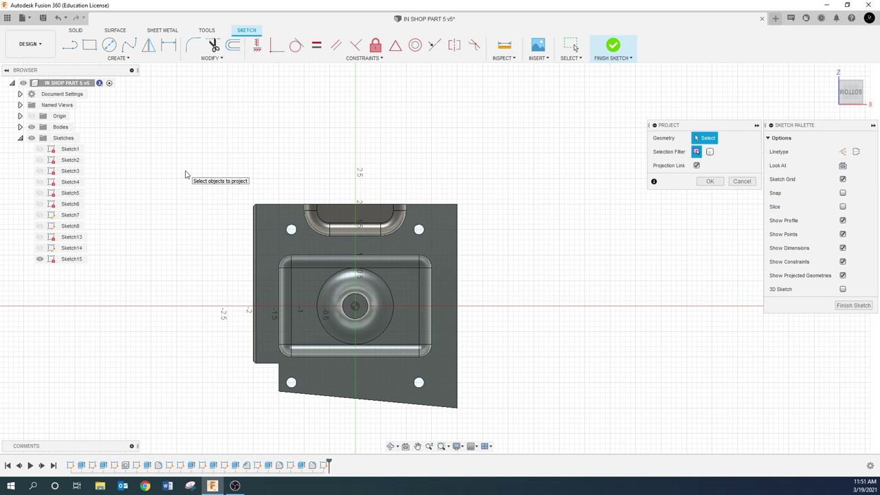
# - Project the top outline edges and the lower-left vertical edge of the part
pyautogui.scroll(4, 266, 205)
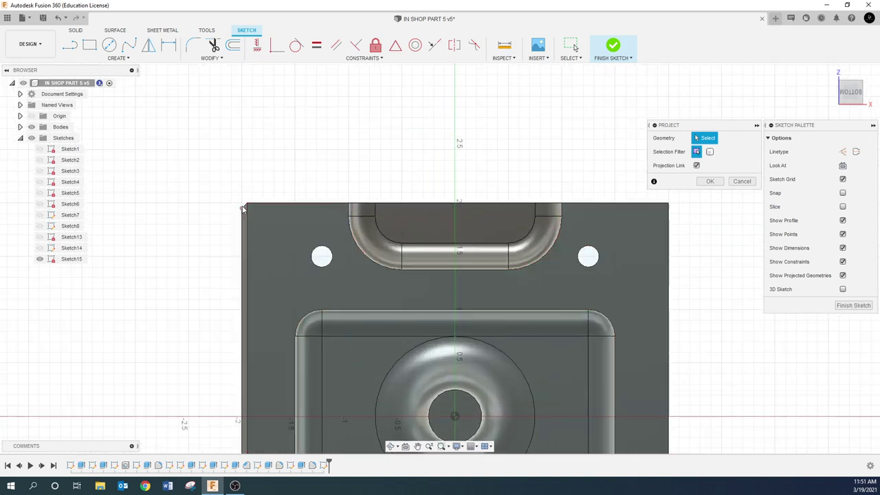
pyautogui.scroll(3, 244, 204)
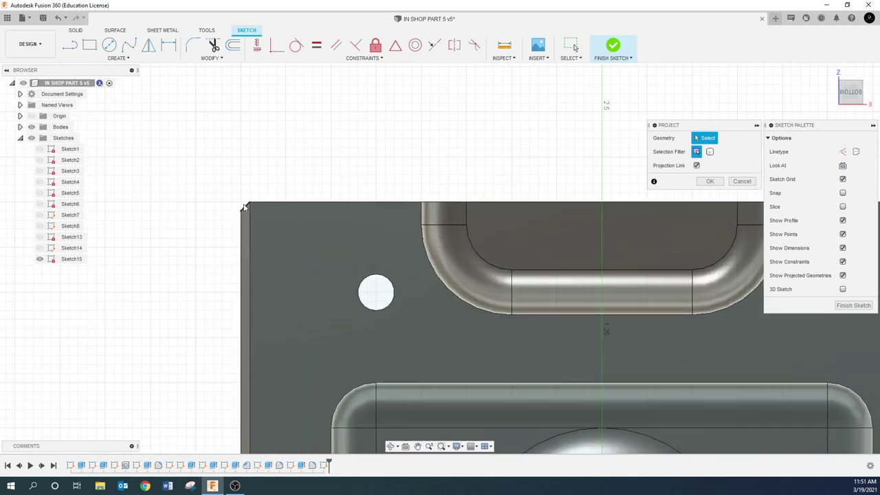
pyautogui.click(246, 205)
pyautogui.click(256, 202)
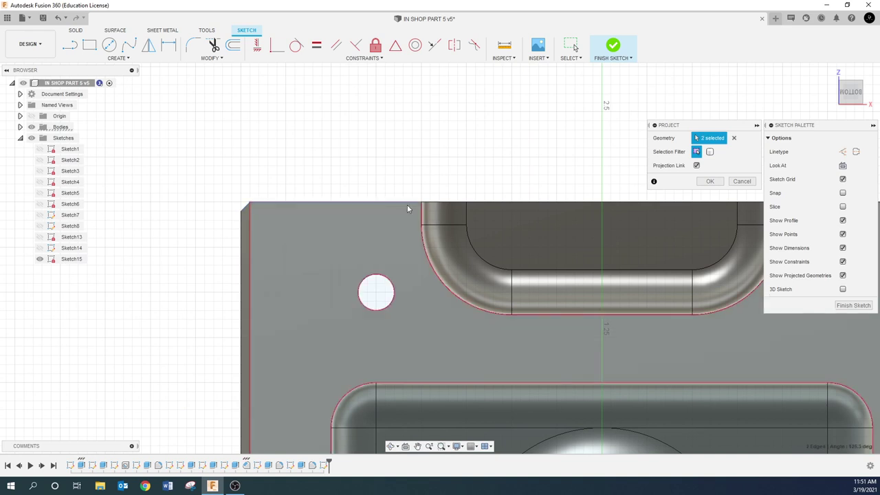
pyautogui.click(432, 206)
pyautogui.click(501, 205)
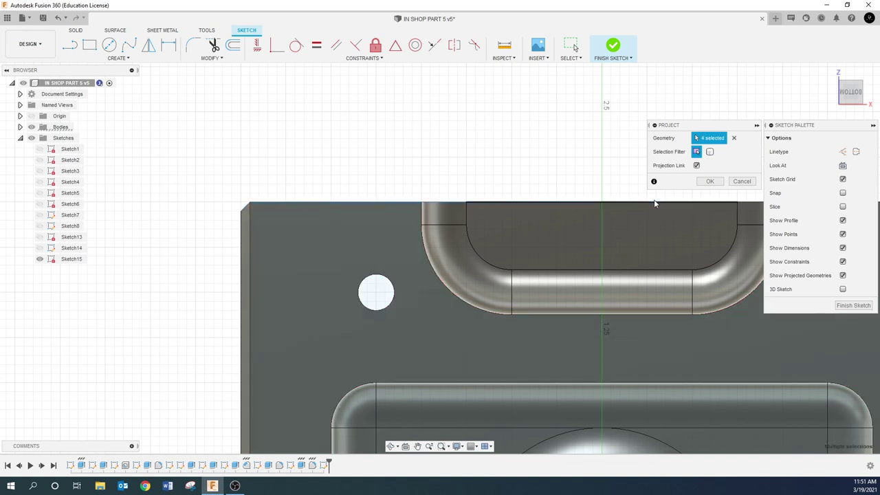
pyautogui.click(261, 238)
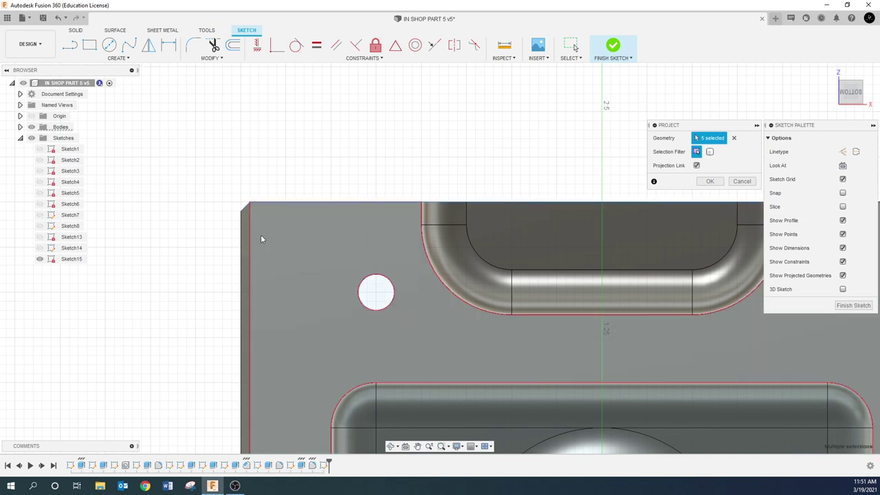
pyautogui.scroll(-3, 354, 264)
pyautogui.click(351, 444)
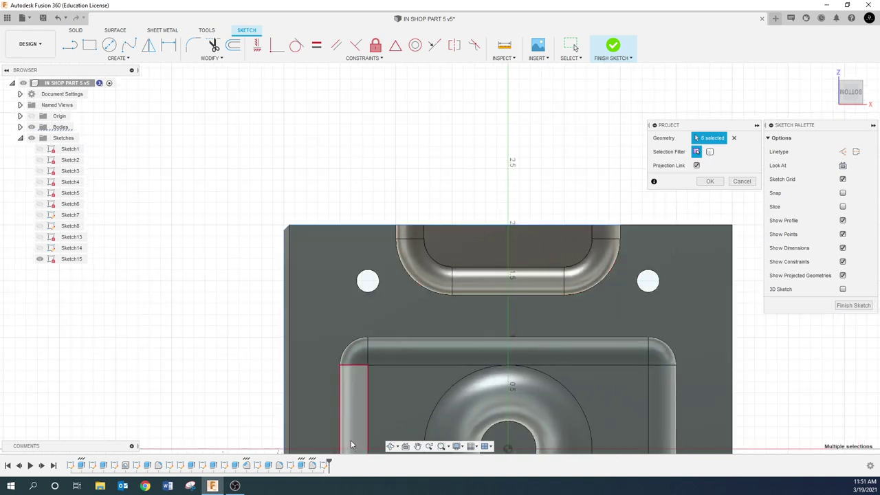
# - Pan around the part and project its bottom and left outline edges
pyautogui.click(418, 446)
pyautogui.moveTo(503, 345); pyautogui.dragTo(209, 319)
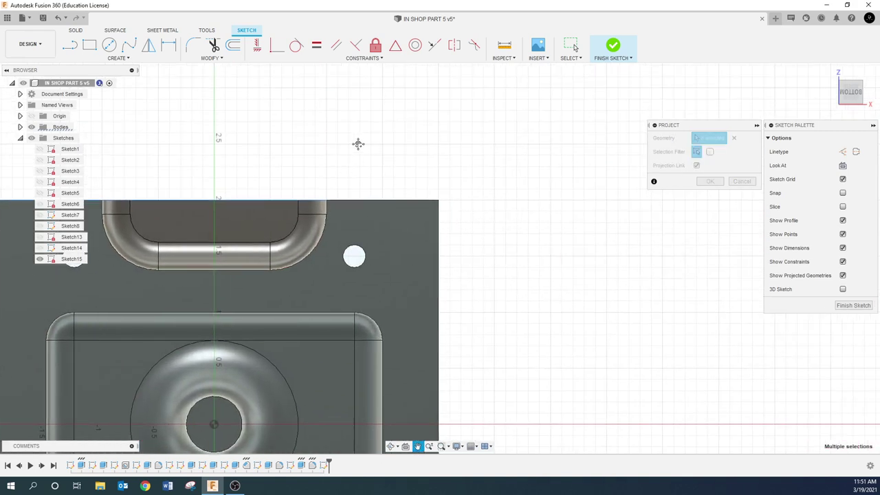
pyautogui.press('Escape')
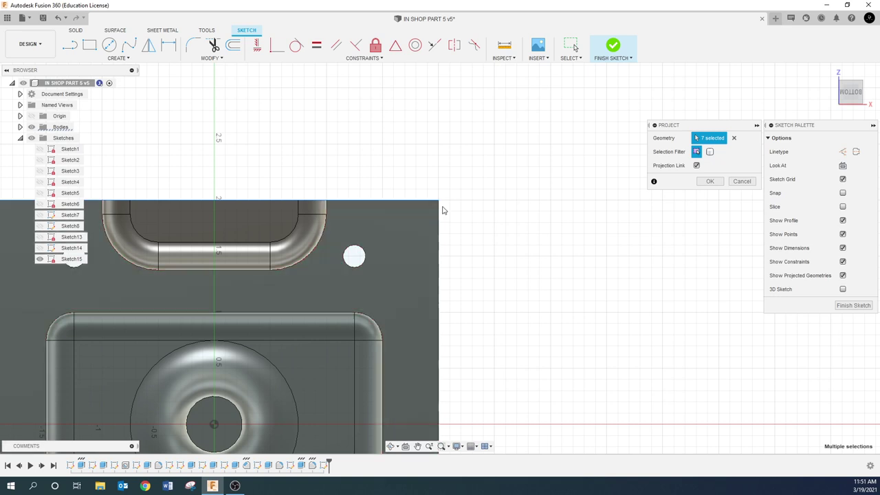
pyautogui.click(417, 446)
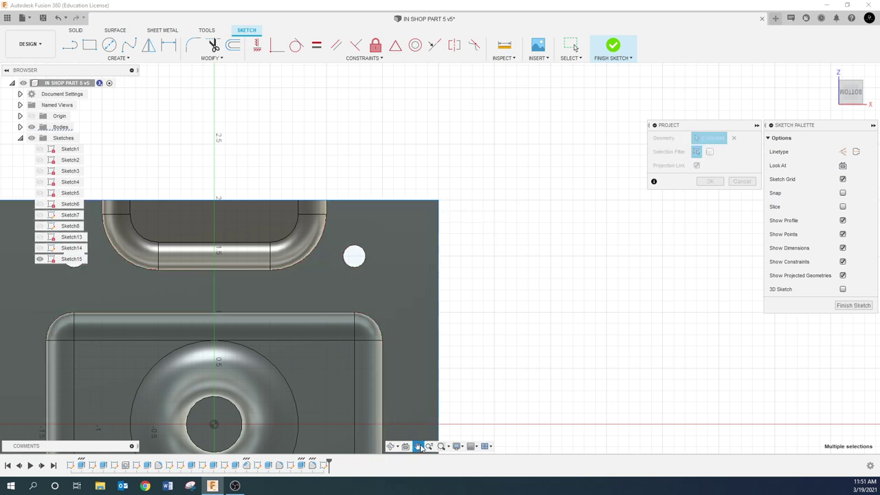
pyautogui.moveTo(481, 440); pyautogui.dragTo(520, 190)
pyautogui.press('Escape')
pyautogui.click(450, 359)
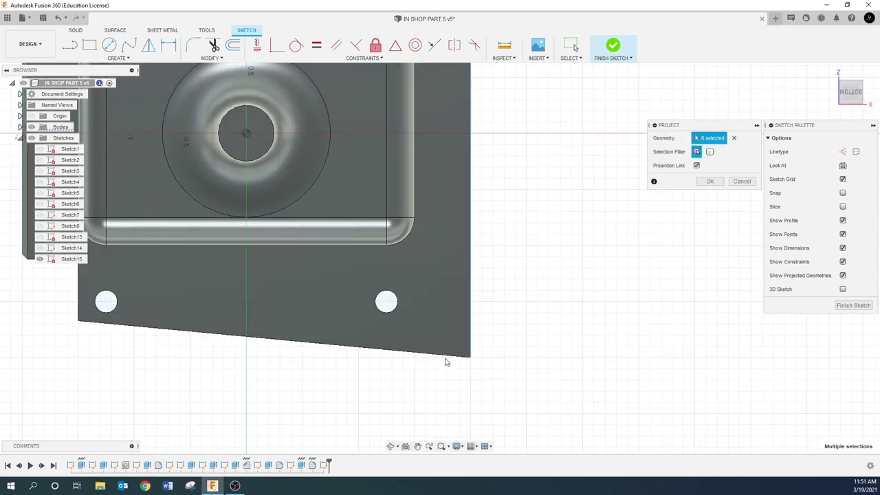
pyautogui.click(438, 356)
pyautogui.click(80, 303)
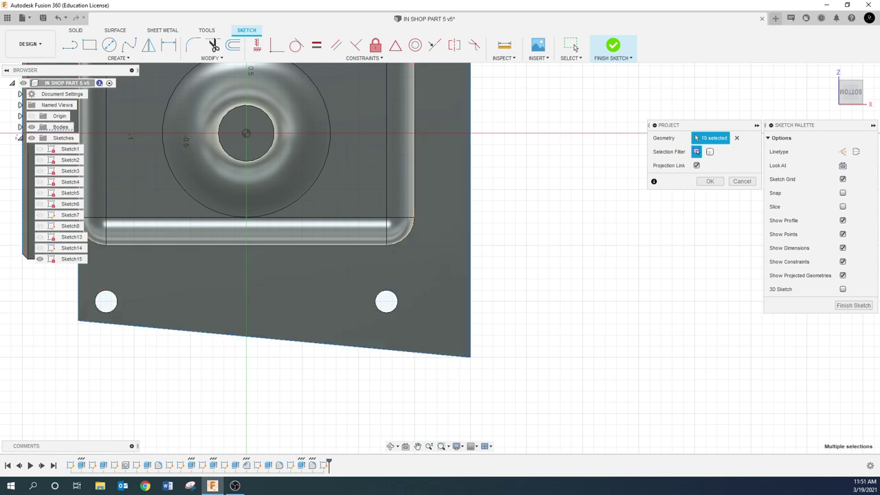
# - Project the remaining notch and lower-left corner edges, then confirm the twelve-edge projection
pyautogui.click(418, 446)
pyautogui.moveTo(236, 359); pyautogui.dragTo(296, 408)
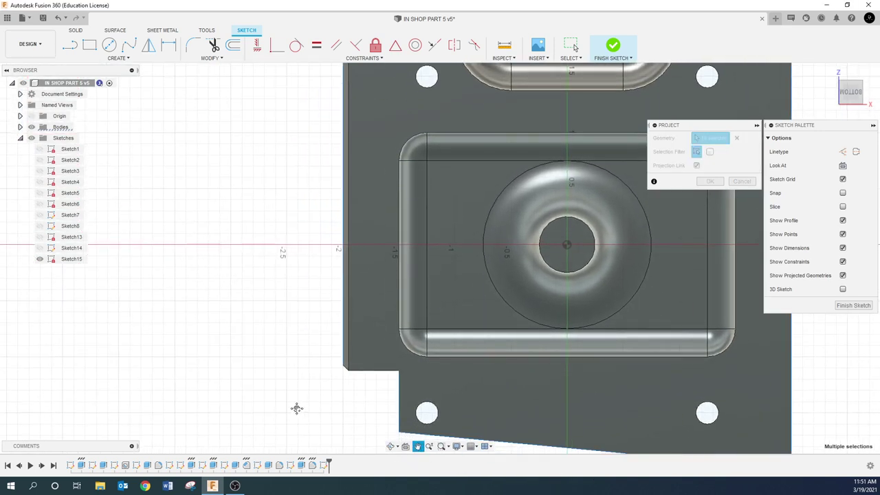
pyautogui.press('Escape')
pyautogui.click(347, 371)
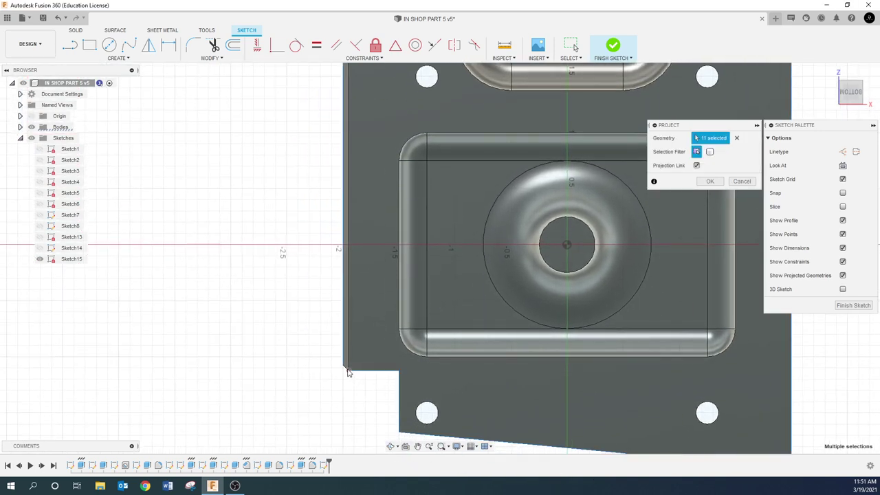
pyautogui.scroll(3, 346, 372)
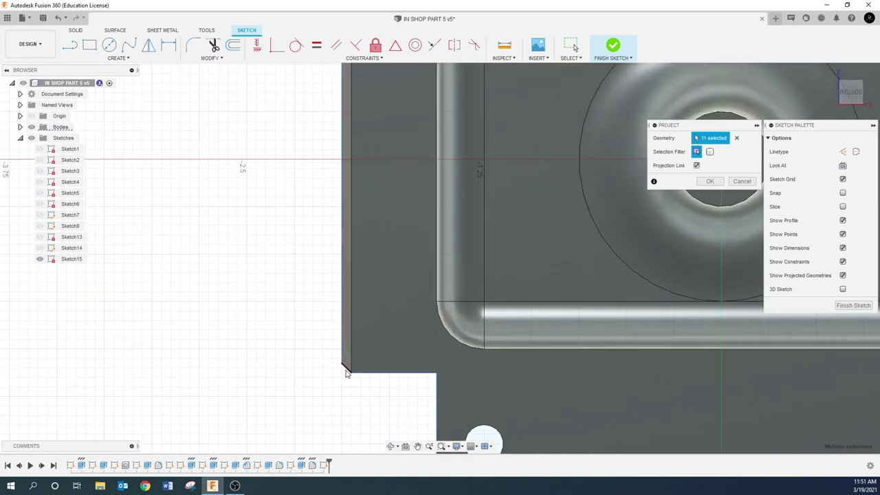
pyautogui.click(347, 372)
pyautogui.scroll(-5, 347, 371)
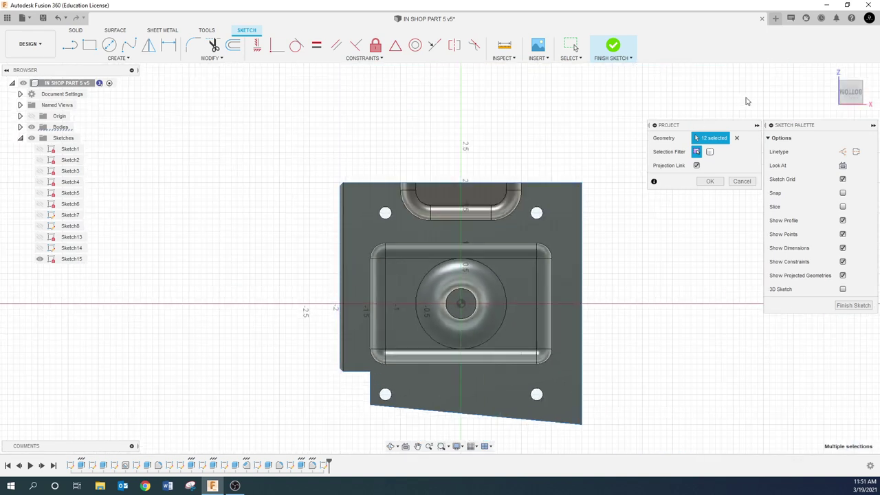
pyautogui.click(710, 182)
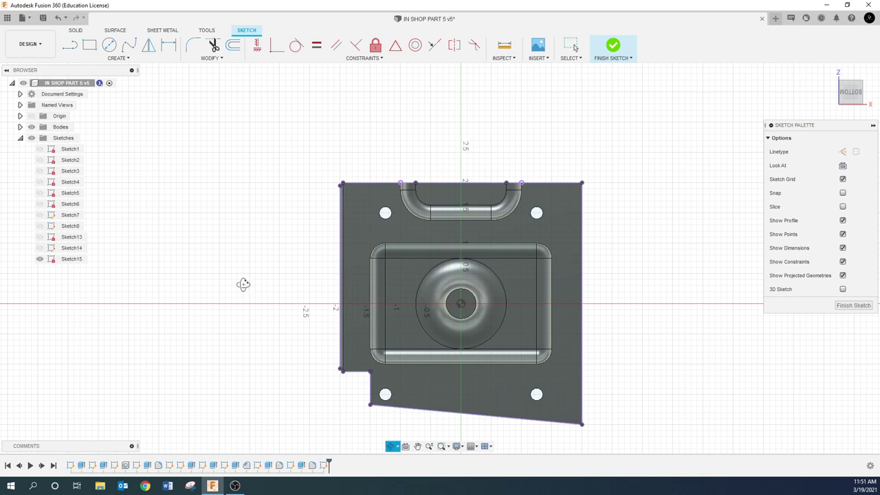
# - Finish Sketch15 with the body briefly hidden, show the body again, and switch to Manufacture
pyautogui.keyDown('shift'); pyautogui.moveTo(243, 285); pyautogui.dragTo(128, 292, button='middle'); pyautogui.keyUp('shift')
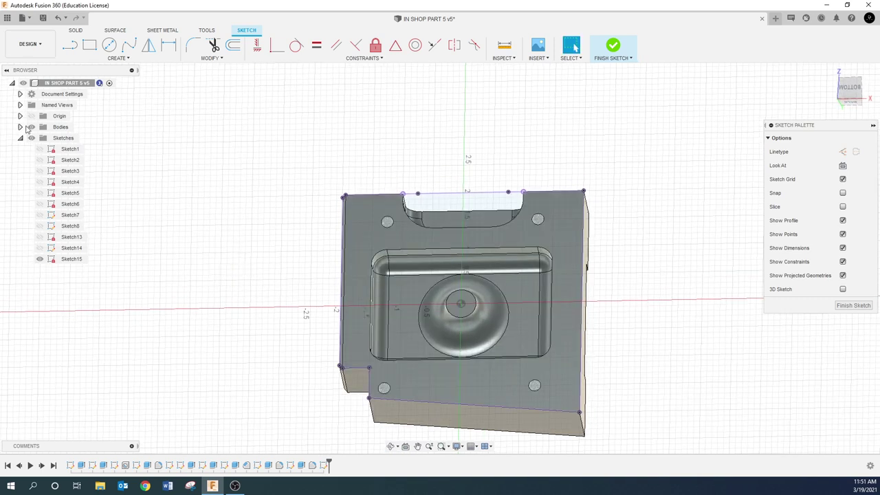
pyautogui.click(31, 127)
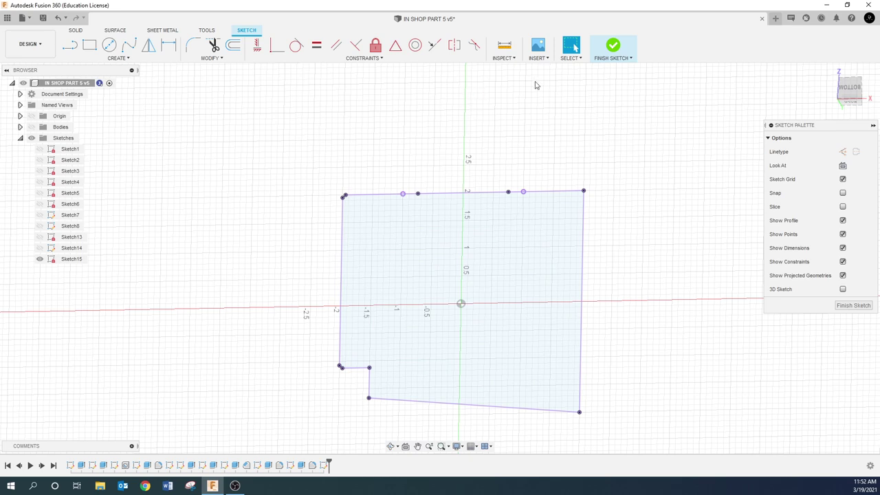
pyautogui.click(614, 45)
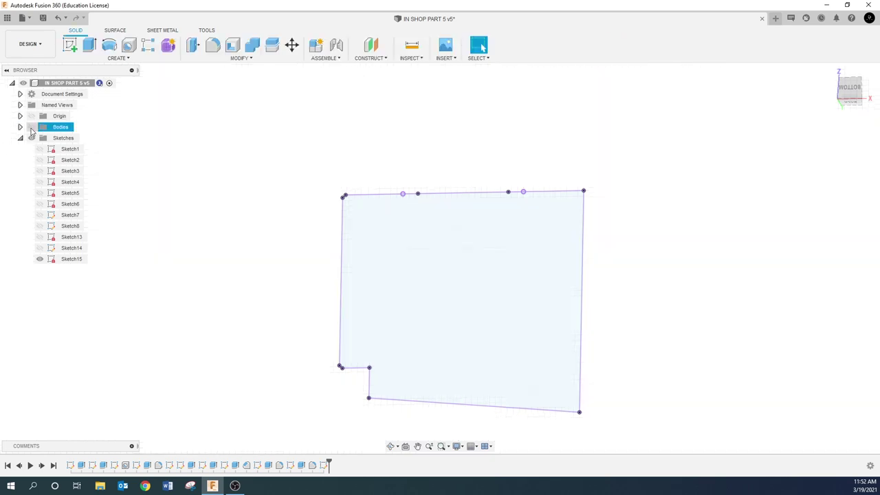
pyautogui.click(31, 128)
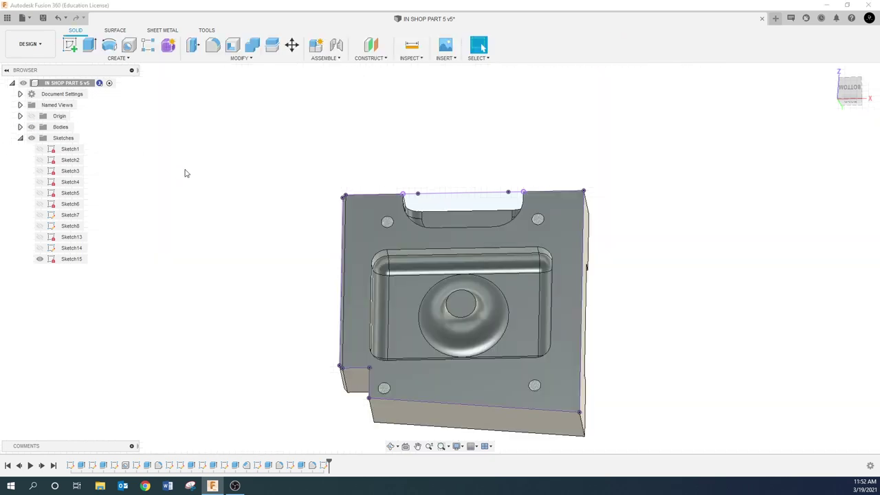
pyautogui.click(31, 44)
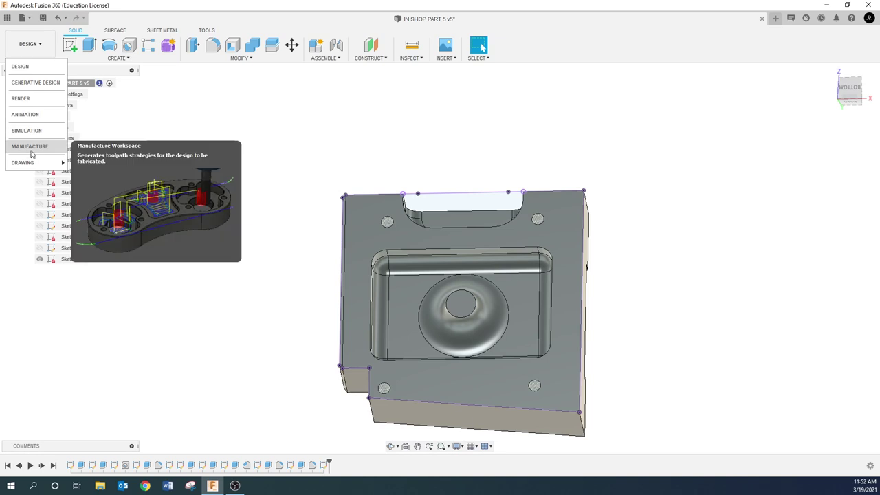
pyautogui.click(30, 149)
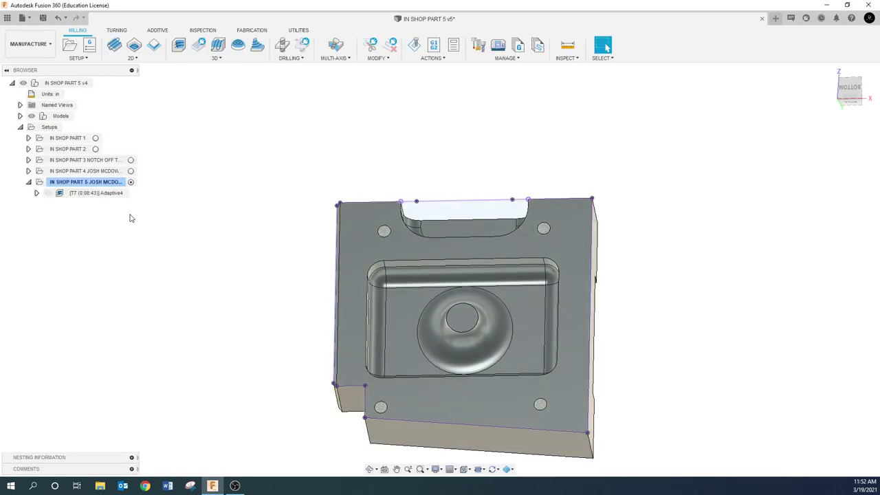
# - Edit Adaptive4 and set its machining boundary to the new projected outline chain
pyautogui.click(111, 193)
pyautogui.rightClick(114, 195)
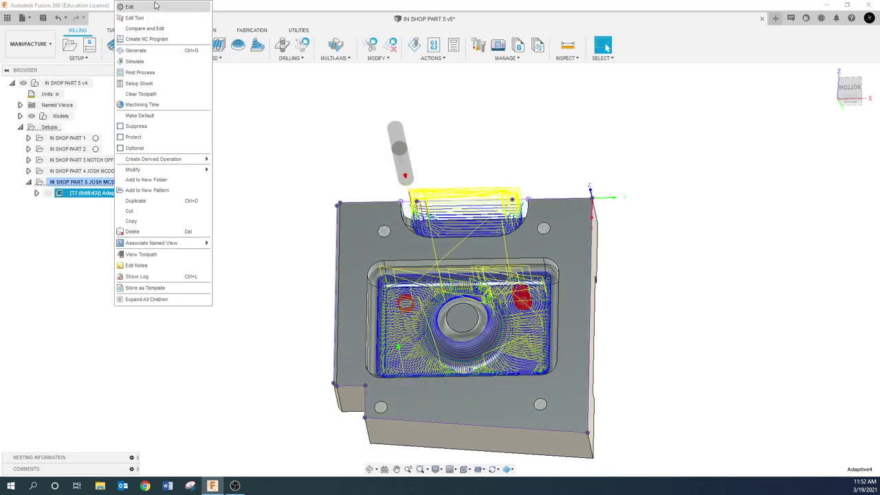
pyautogui.click(156, 7)
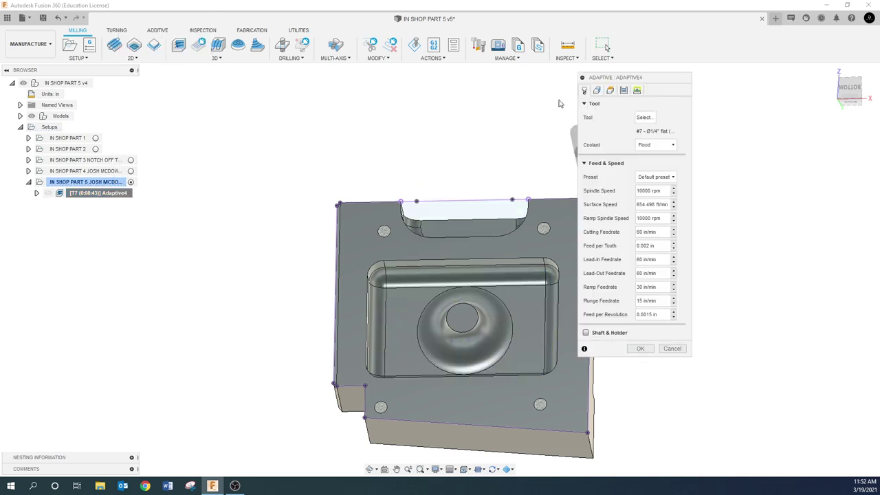
pyautogui.click(596, 90)
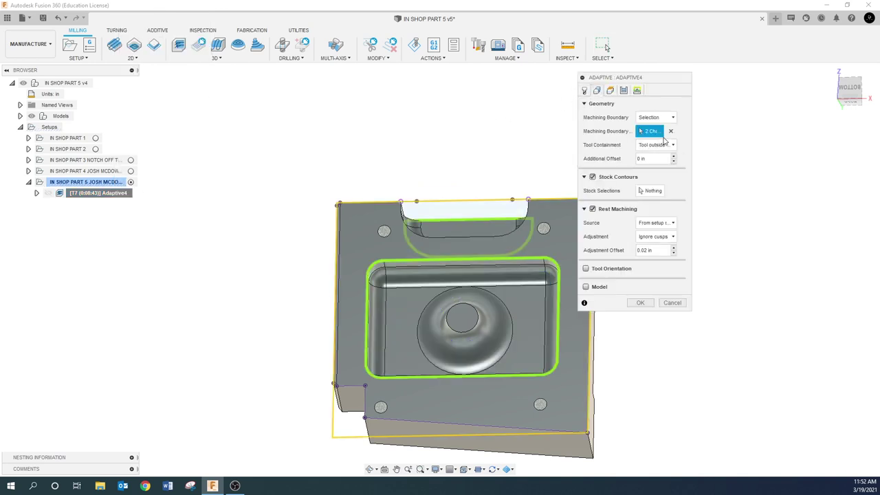
pyautogui.click(671, 132)
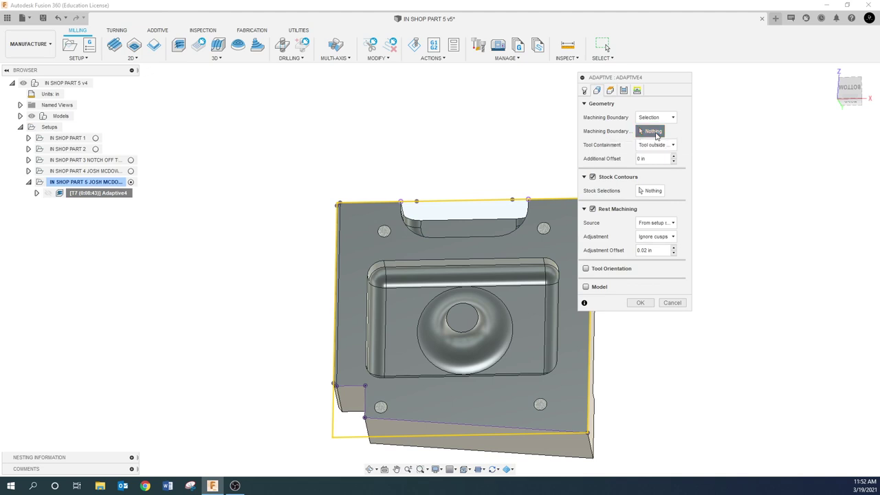
pyautogui.click(347, 207)
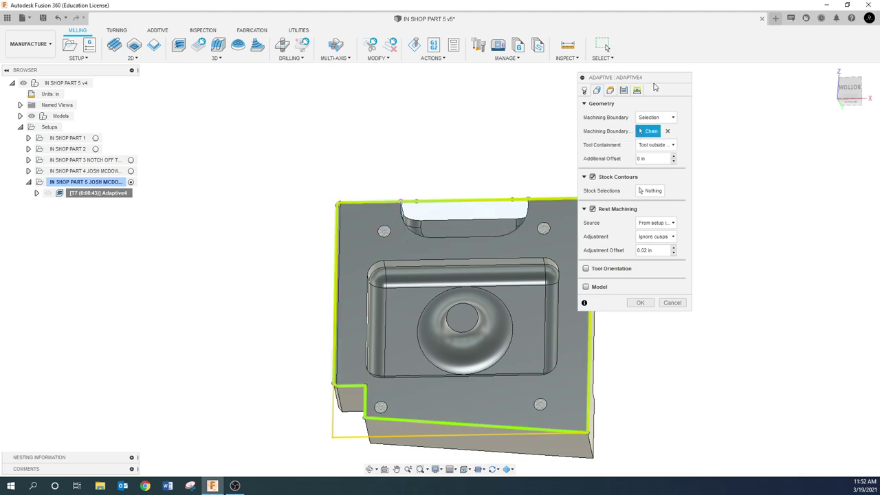
pyautogui.moveTo(655, 87); pyautogui.dragTo(777, 88)
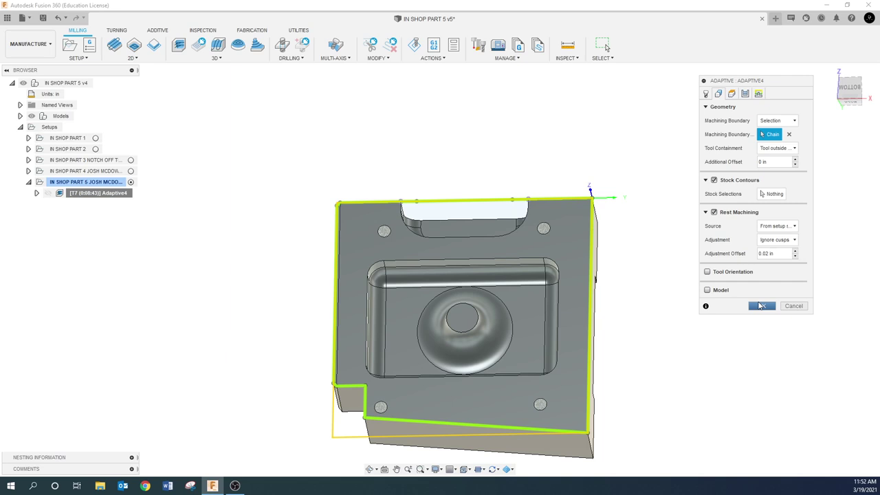
# - Set Adaptive4's tool containment to 'Tool center on boundary' and regenerate the toolpath
pyautogui.click(765, 306)
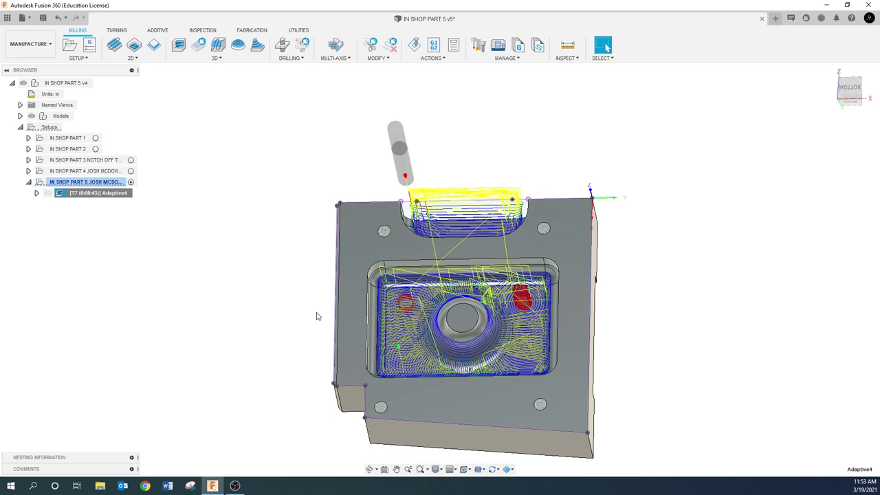
pyautogui.click(234, 237)
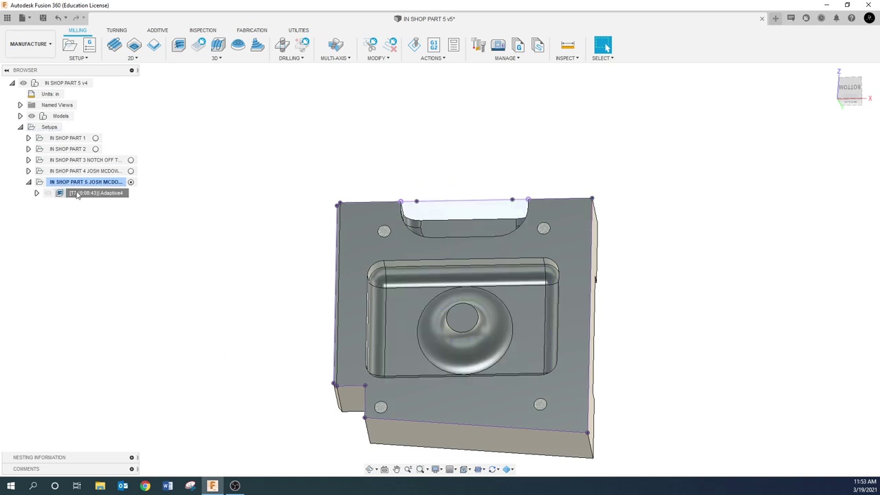
pyautogui.rightClick(77, 193)
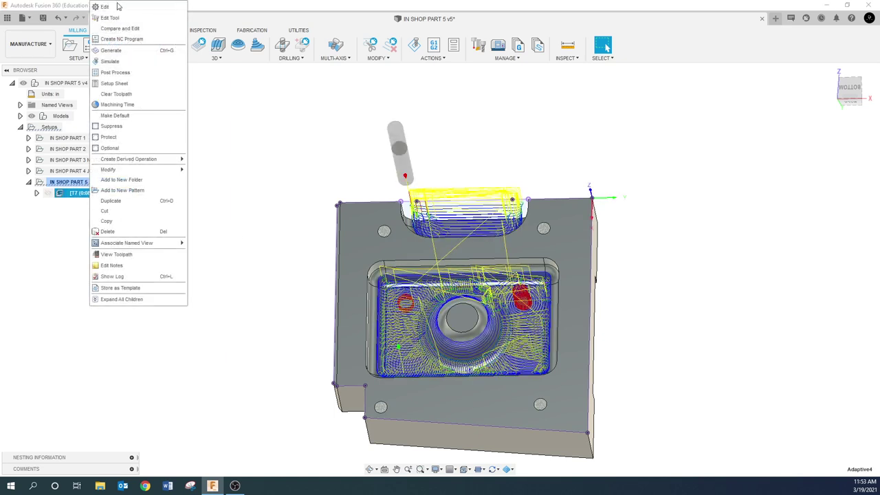
pyautogui.click(105, 7)
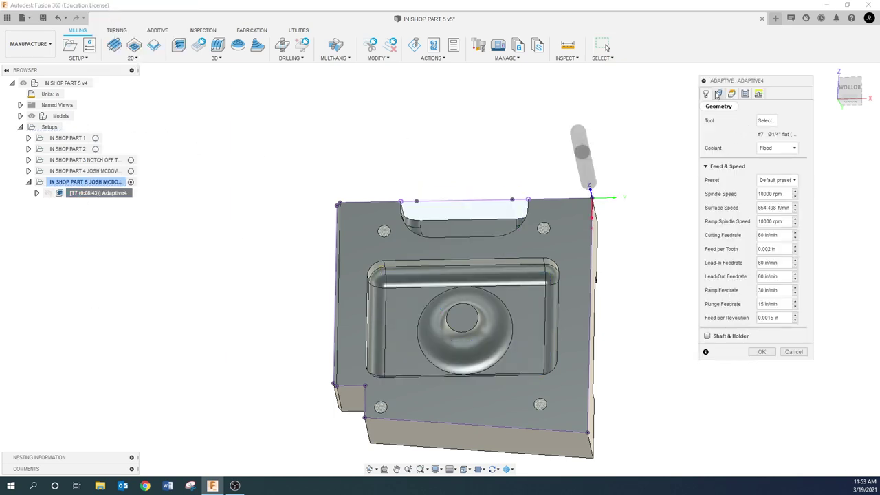
pyautogui.click(718, 95)
pyautogui.click(788, 148)
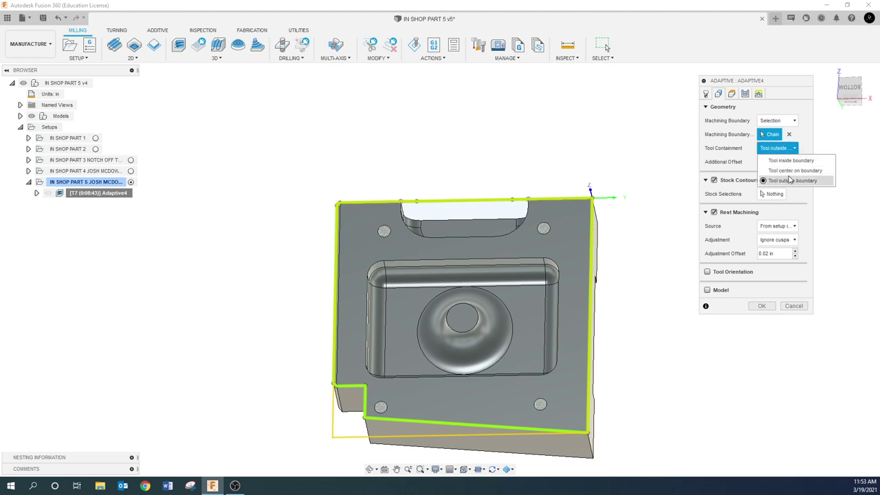
pyautogui.click(791, 171)
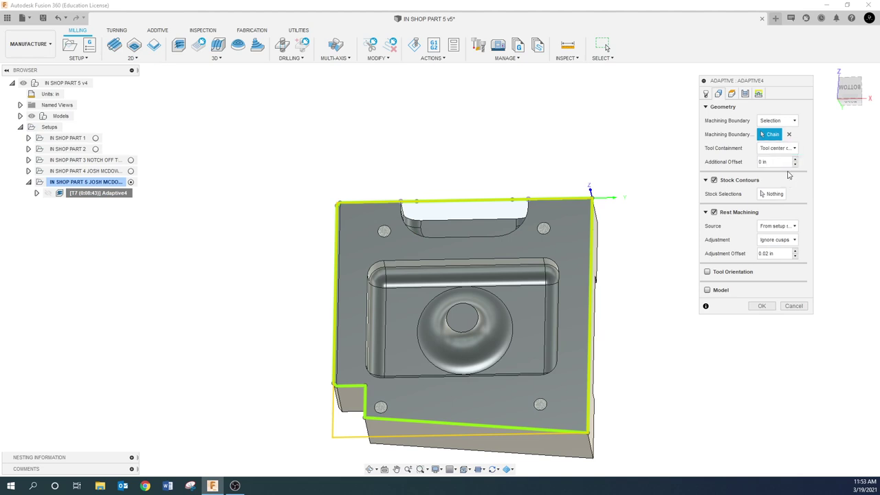
pyautogui.click(761, 307)
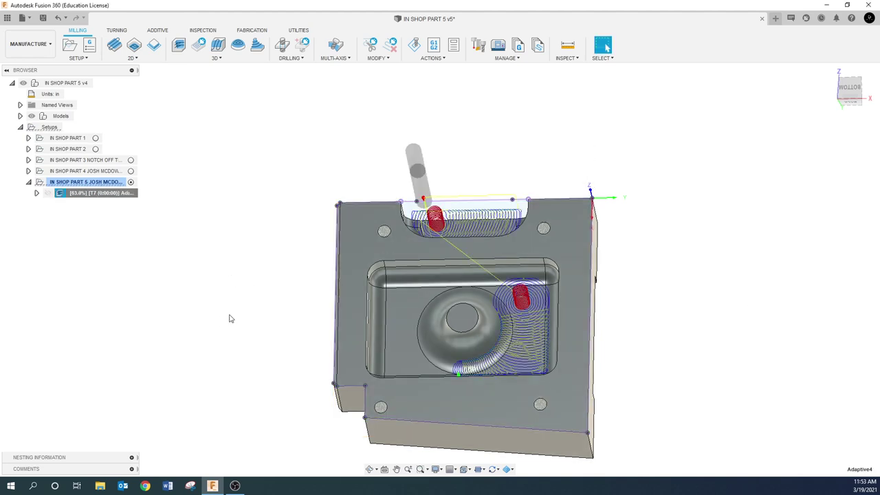
# - Orbit and zoom to inspect the regenerated Adaptive4 toolpath on the part
pyautogui.keyDown('shift'); pyautogui.moveTo(351, 310); pyautogui.dragTo(354, 299, button='middle'); pyautogui.keyUp('shift')
pyautogui.press('Escape')
pyautogui.scroll(5, 415, 211)
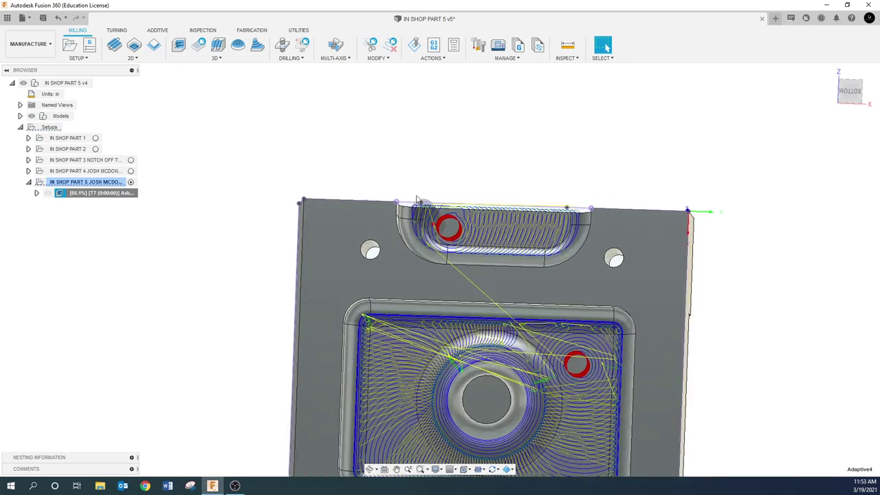
pyautogui.scroll(-5, 415, 211)
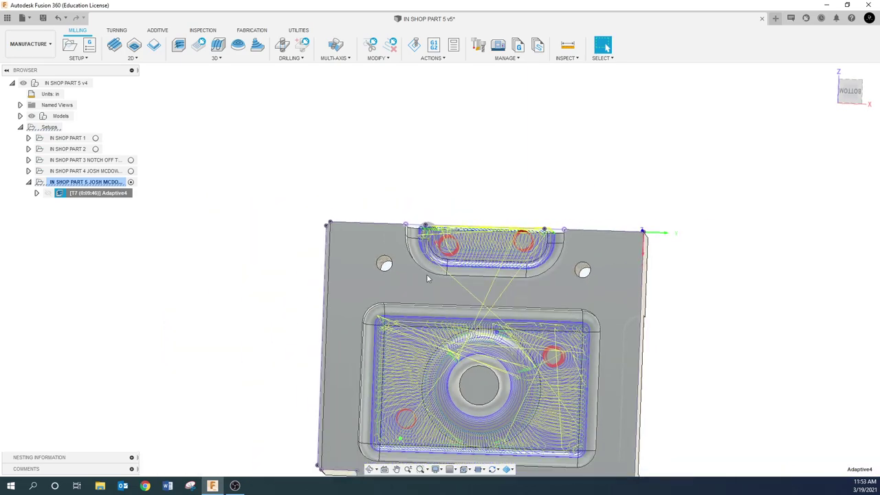
pyautogui.keyDown('shift'); pyautogui.moveTo(411, 391); pyautogui.dragTo(330, 344, button='middle'); pyautogui.keyUp('shift')
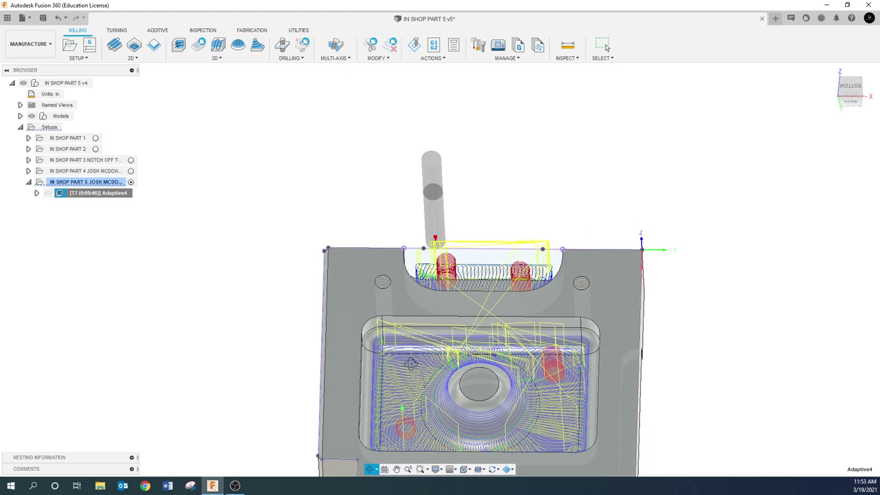
pyautogui.click(215, 317)
# - Change Adaptive4's tool containment to 'Tool inside boundary' and regenerate it
pyautogui.rightClick(94, 194)
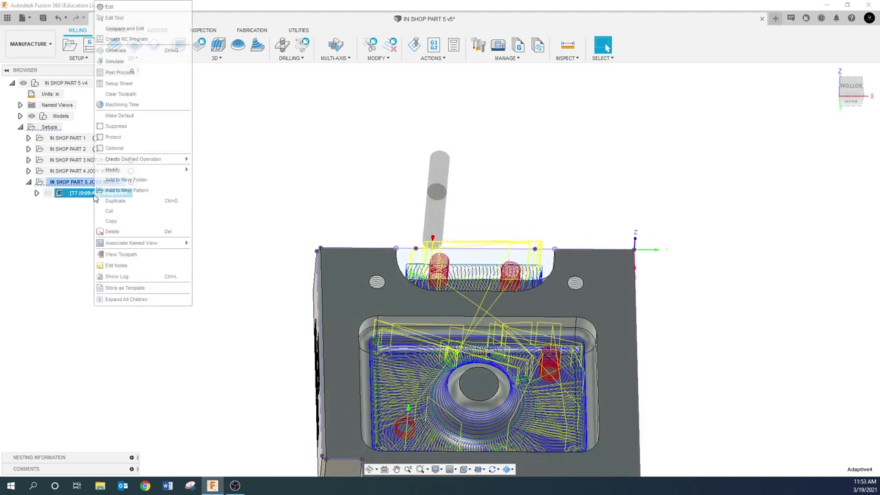
pyautogui.click(121, 7)
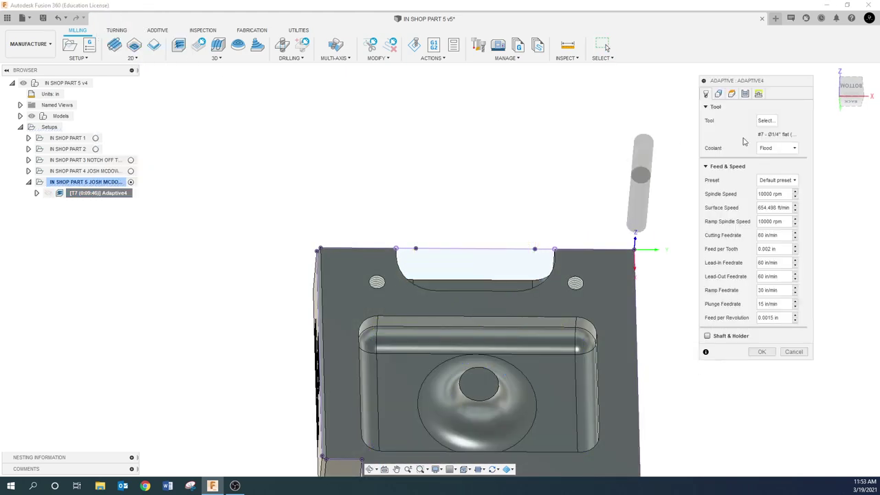
pyautogui.click(719, 94)
pyautogui.click(781, 148)
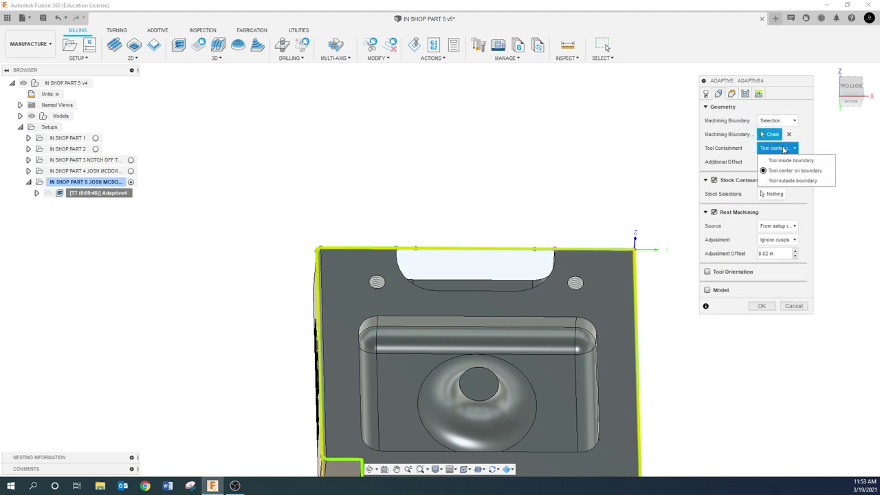
pyautogui.click(780, 169)
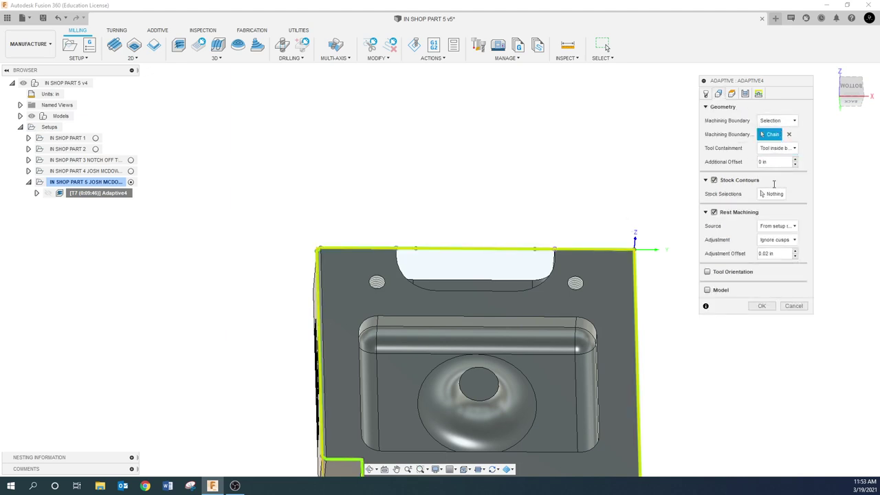
pyautogui.click(761, 306)
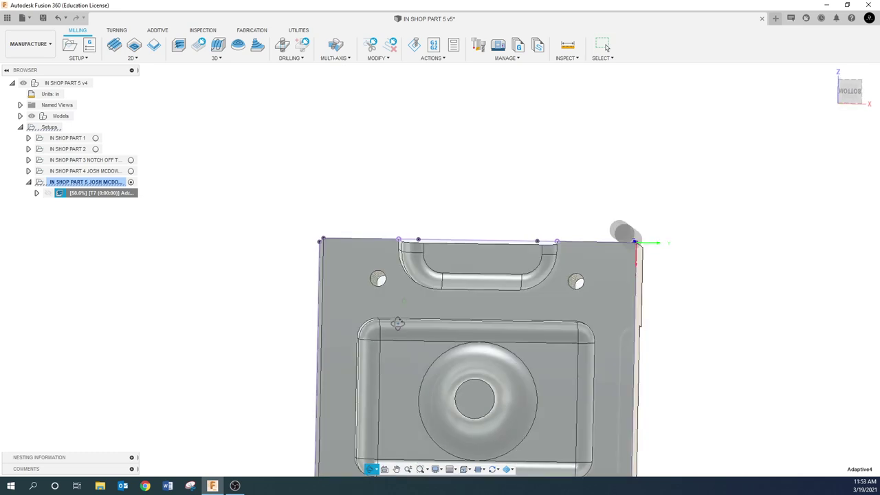
# - Zoom and pan around the new toolpath, then select the Part 5 setup
pyautogui.scroll(5, 426, 266)
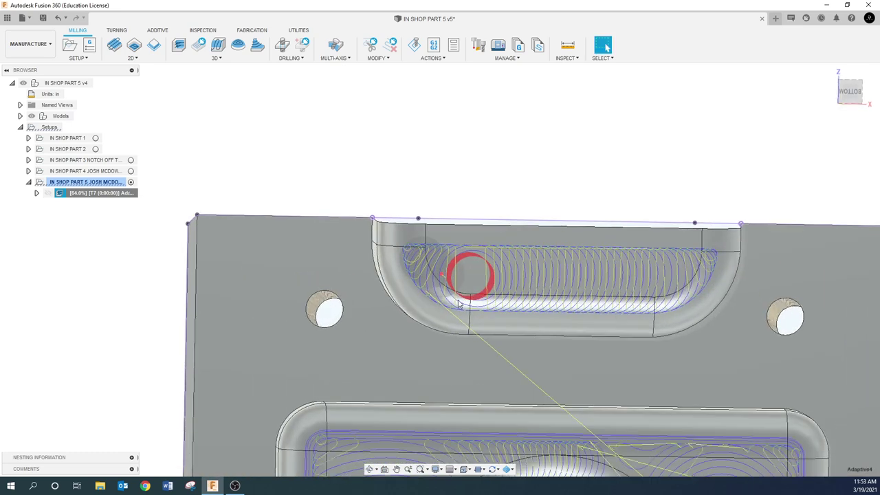
pyautogui.scroll(-5, 459, 305)
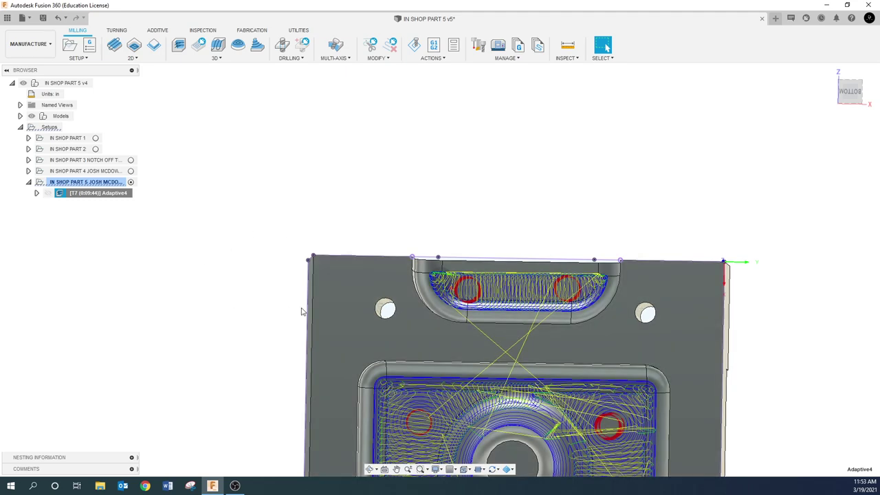
pyautogui.click(396, 469)
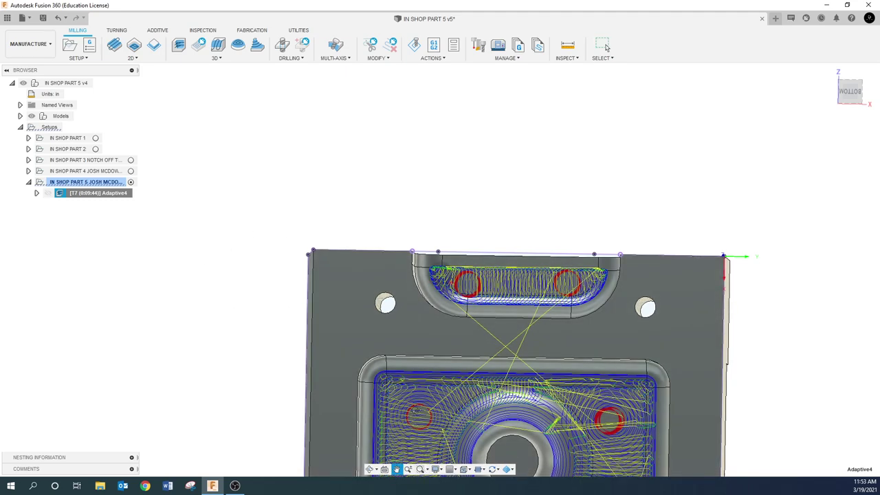
pyautogui.scroll(-2, 382, 296)
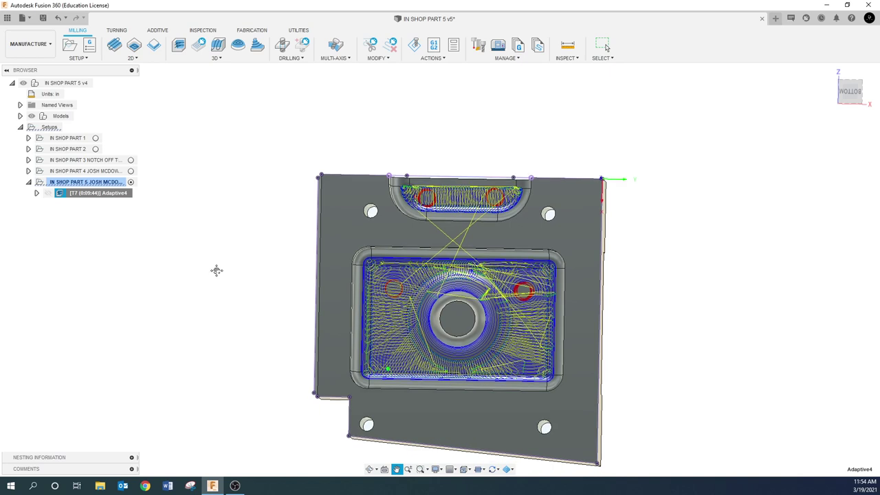
pyautogui.press('Escape')
pyautogui.click(86, 181)
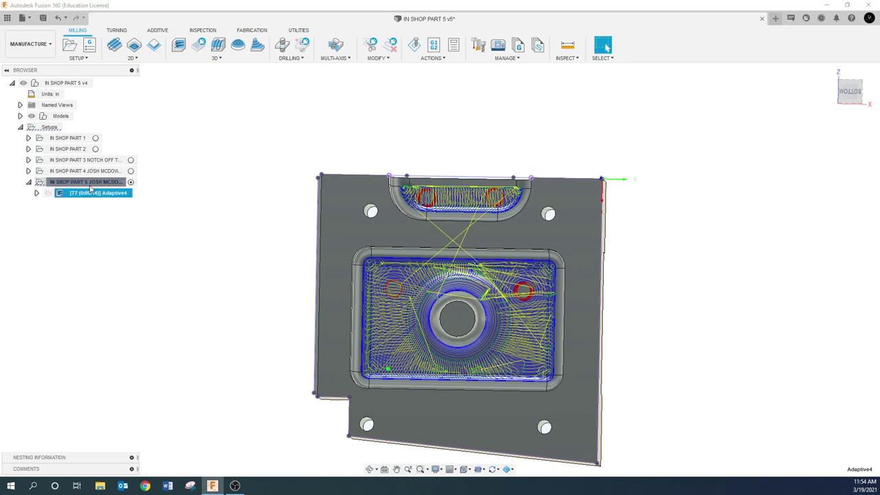
pyautogui.click(415, 46)
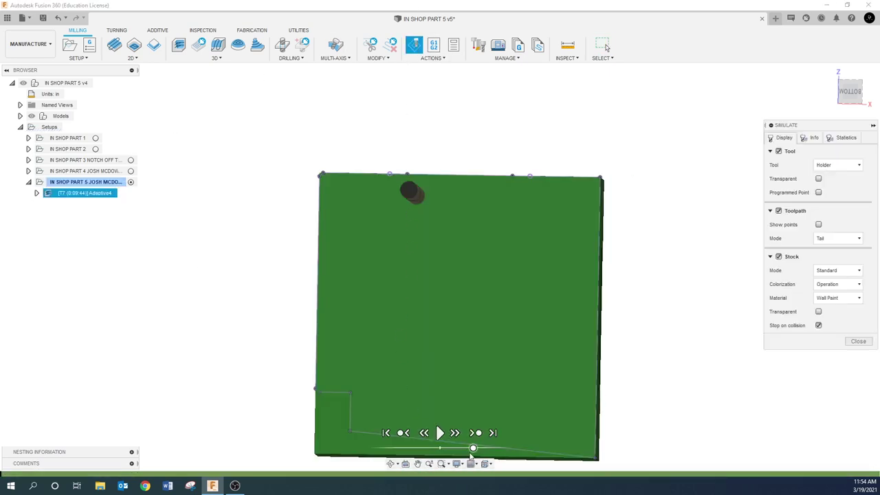
pyautogui.click(440, 432)
pyautogui.keyDown('shift'); pyautogui.moveTo(459, 354); pyautogui.dragTo(499, 399, button='middle'); pyautogui.keyUp('shift')
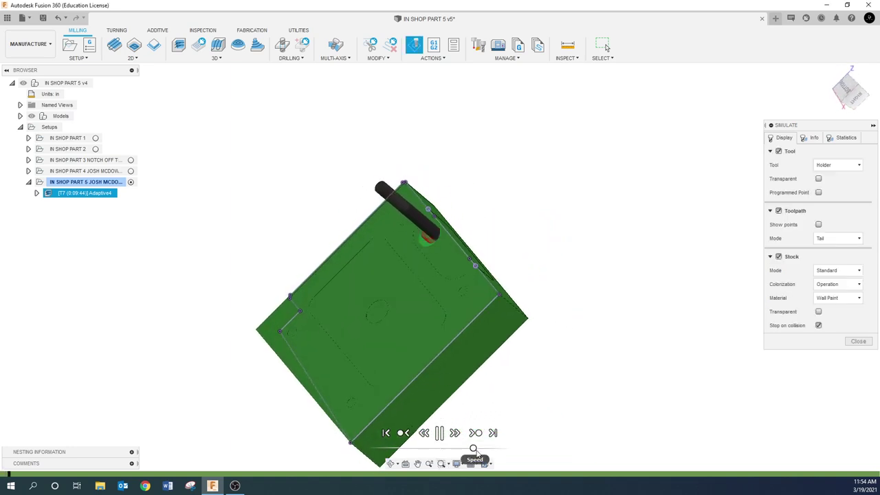
pyautogui.moveTo(473, 448); pyautogui.dragTo(484, 449)
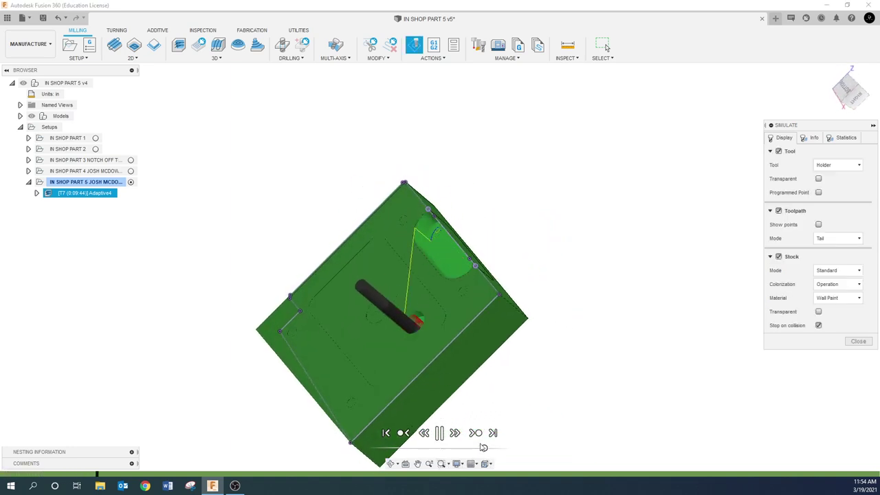
pyautogui.scroll(1, 429, 228)
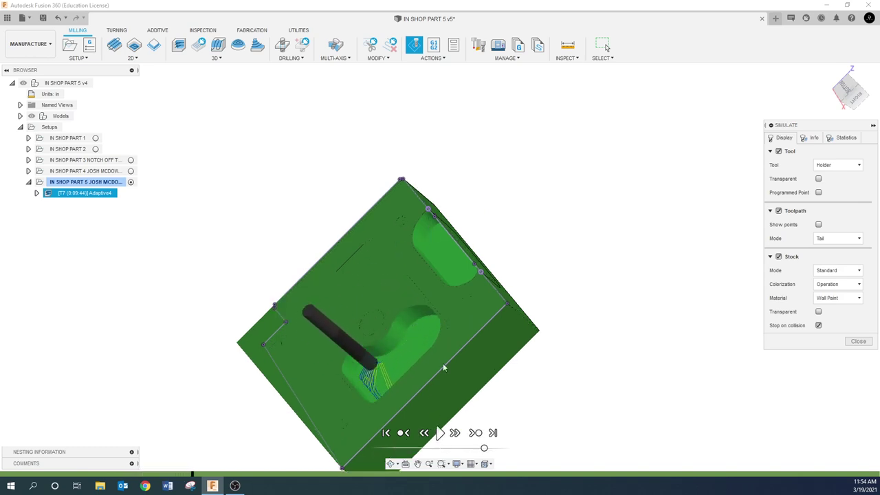
pyautogui.scroll(8, 435, 241)
pyautogui.scroll(6, 426, 198)
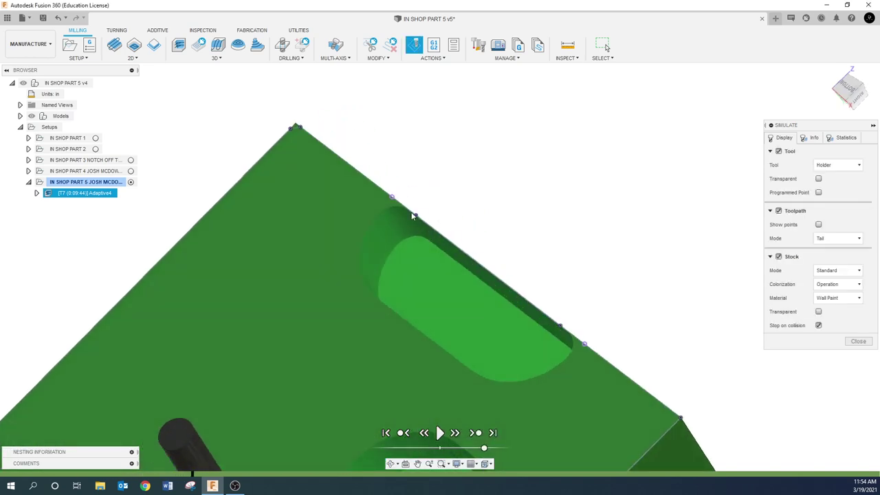
pyautogui.keyDown('shift'); pyautogui.moveTo(404, 217); pyautogui.dragTo(409, 211, button='middle'); pyautogui.keyUp('shift')
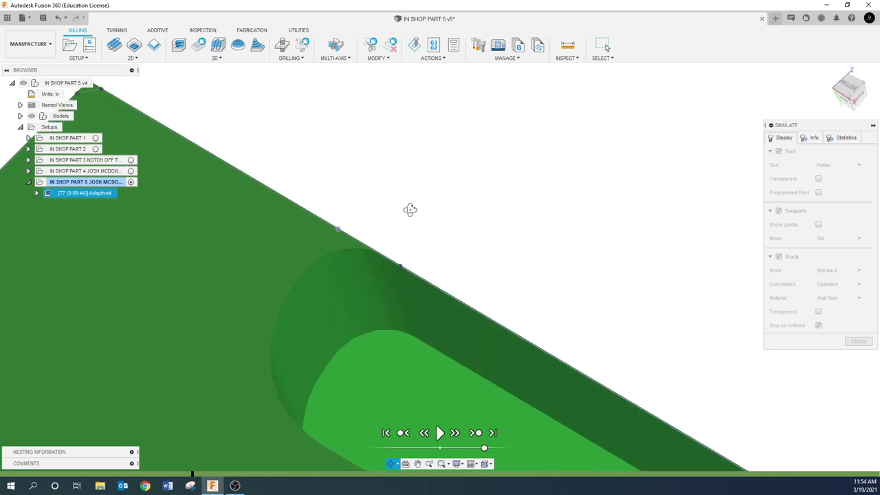
pyautogui.scroll(-8, 353, 282)
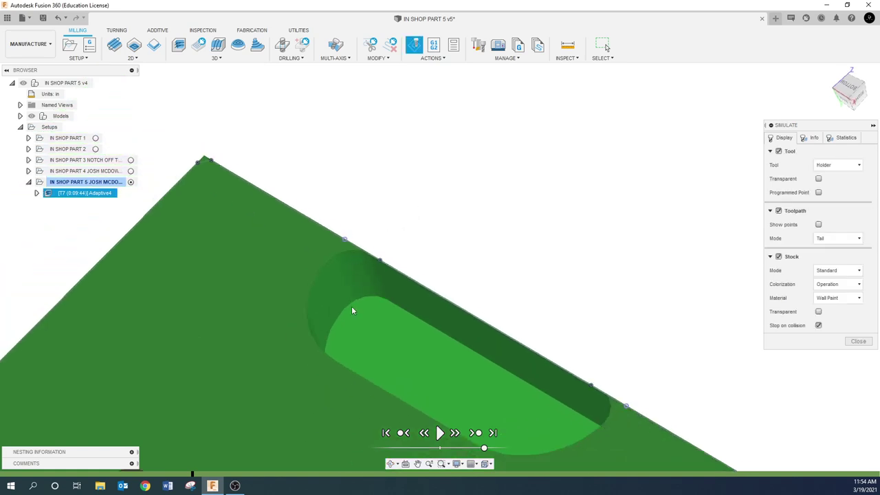
pyautogui.click(440, 432)
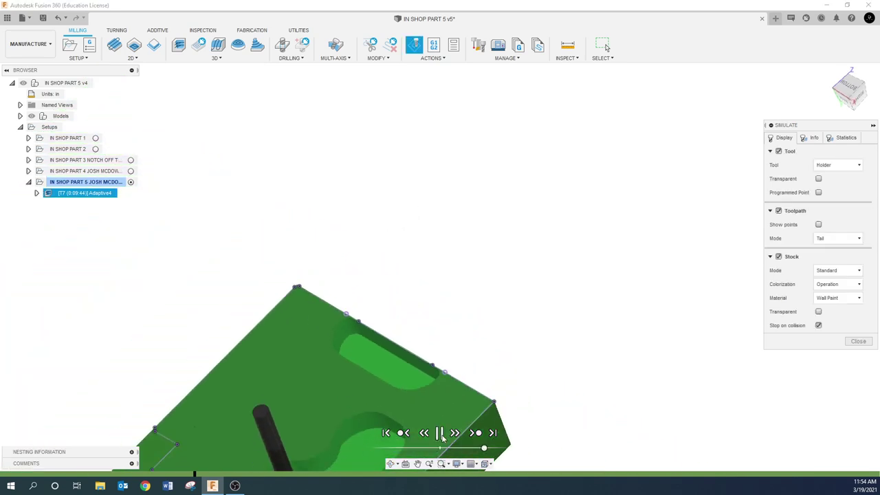
pyautogui.click(417, 463)
pyautogui.moveTo(561, 458); pyautogui.dragTo(595, 353)
pyautogui.press('Escape')
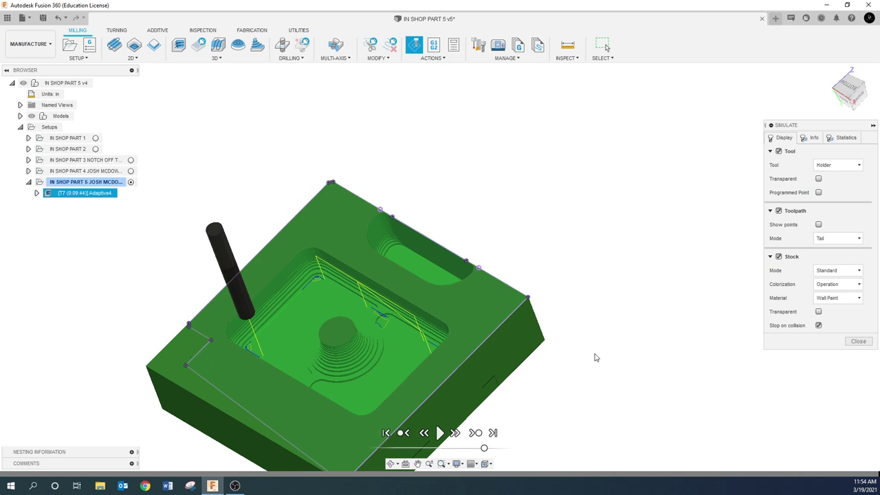
pyautogui.click(858, 341)
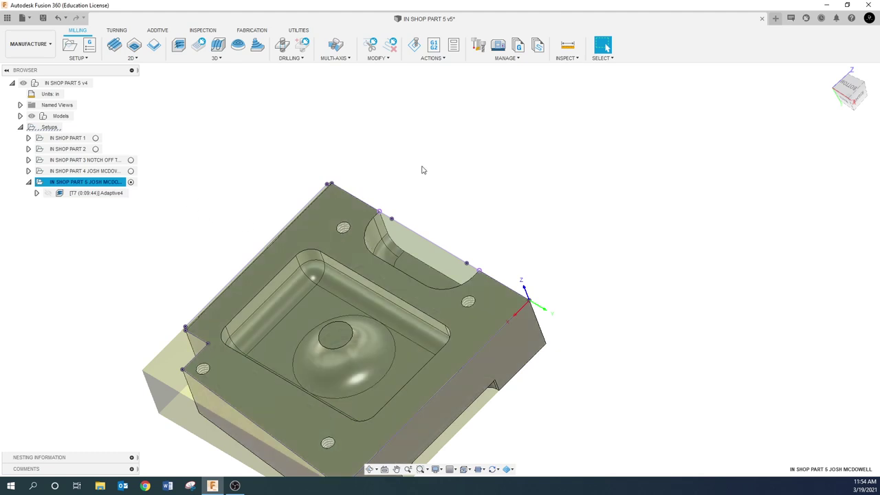
# - Set Adaptive4 to 'Tool outside boundary' with a 1 in additional offset and regenerate
pyautogui.click(420, 169)
pyautogui.click(111, 196)
pyautogui.rightClick(112, 197)
pyautogui.click(134, 8)
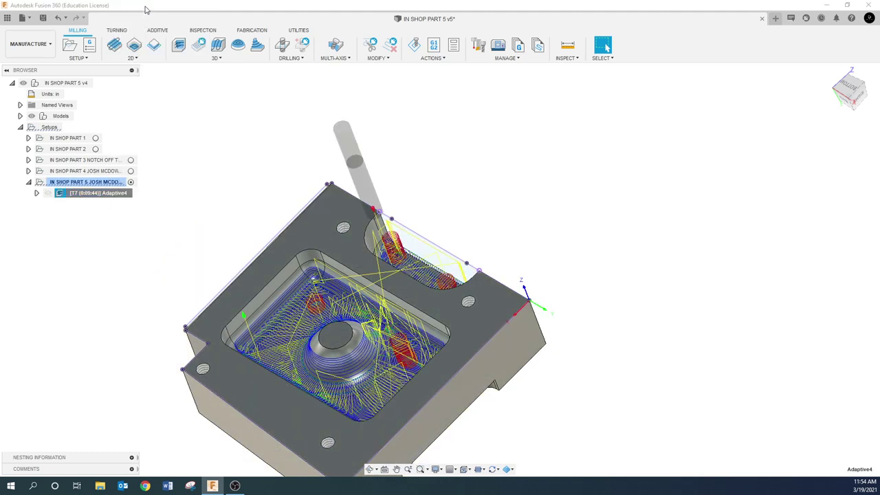
pyautogui.click(732, 94)
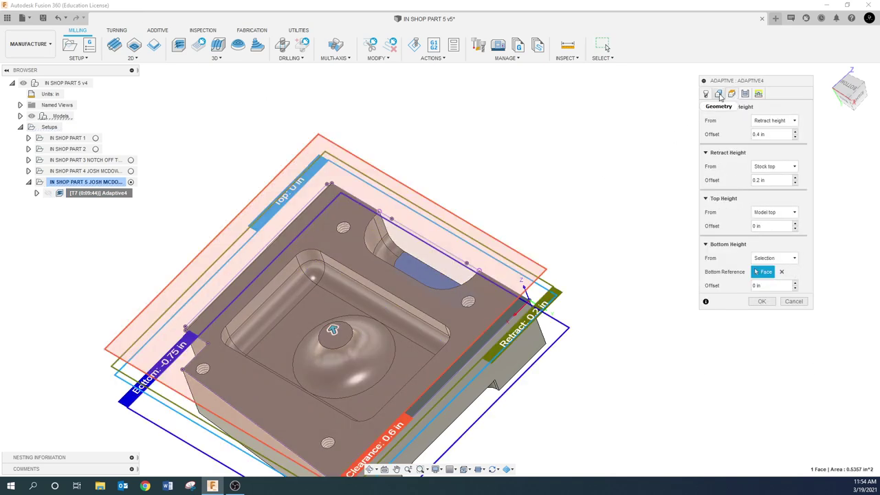
pyautogui.click(719, 94)
pyautogui.click(790, 148)
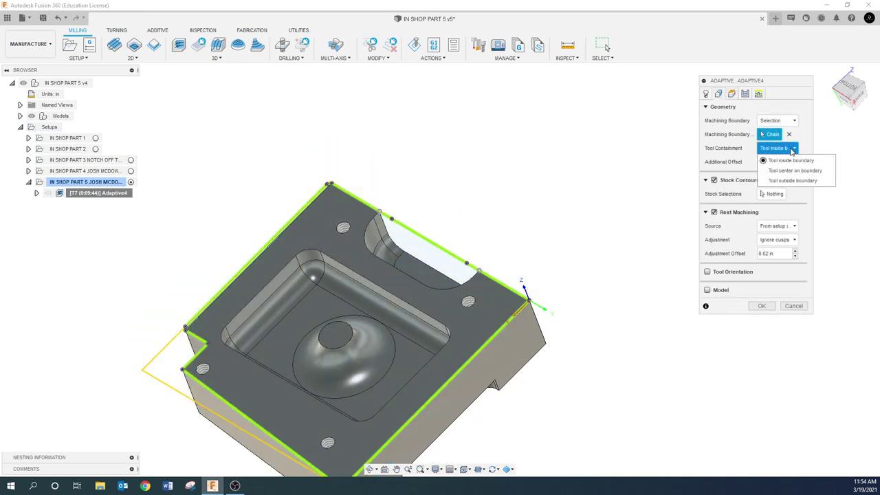
pyautogui.click(789, 180)
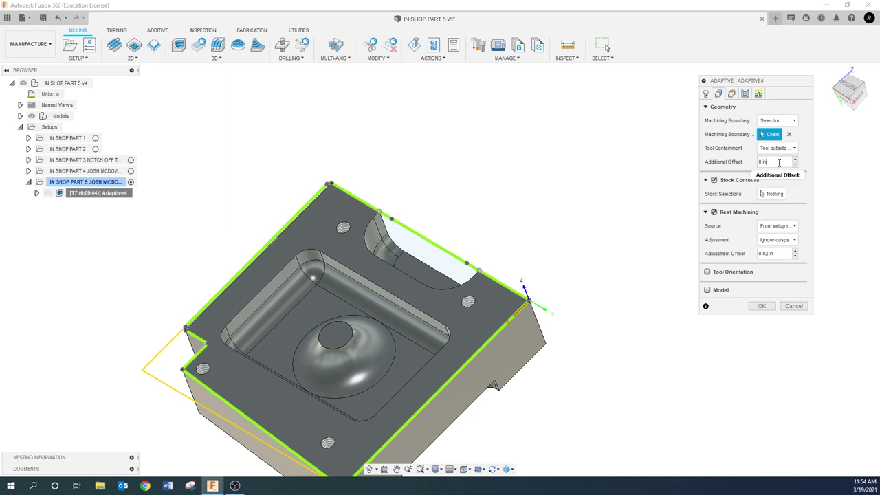
pyautogui.write('1.')
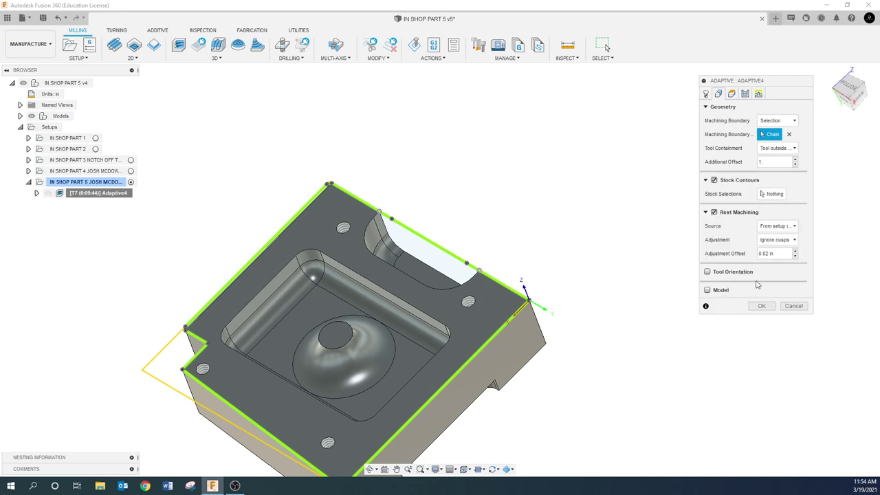
pyautogui.click(761, 307)
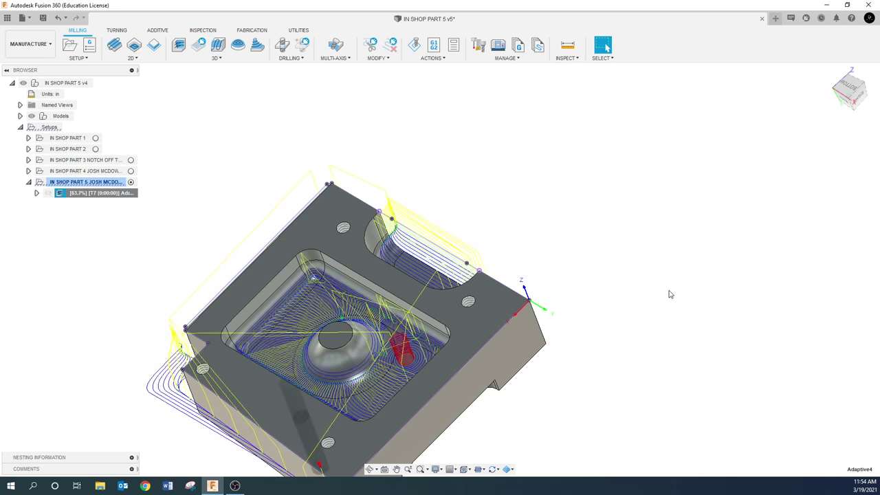
# - Pan and orbit the part to view the pocket toolpath from above
pyautogui.scroll(-3, 530, 378)
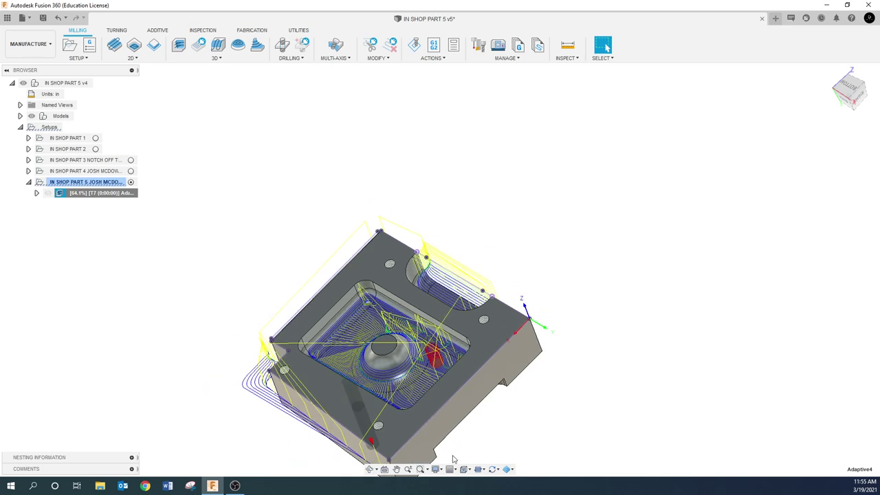
pyautogui.click(396, 469)
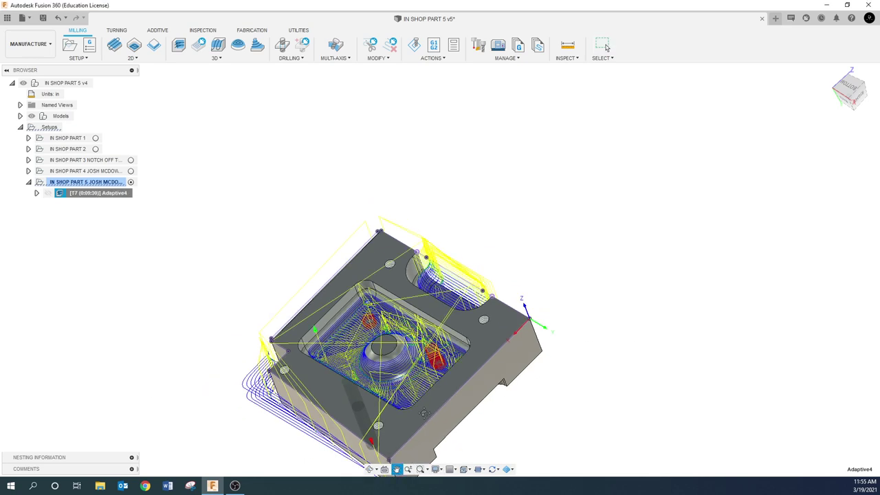
pyautogui.moveTo(424, 410); pyautogui.dragTo(436, 323)
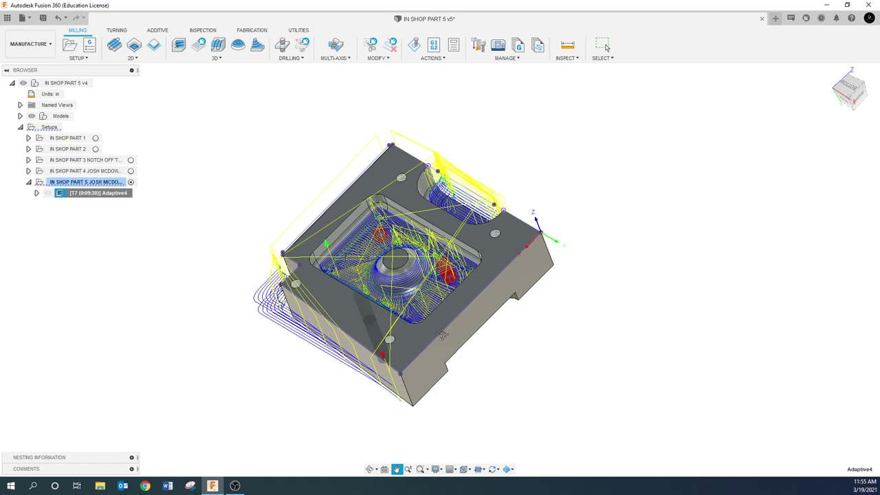
pyautogui.keyDown('shift'); pyautogui.moveTo(443, 334); pyautogui.dragTo(454, 285, button='middle'); pyautogui.keyUp('shift')
pyautogui.scroll(2, 310, 263)
pyautogui.keyDown('shift'); pyautogui.moveTo(259, 257); pyautogui.dragTo(274, 297, button='middle'); pyautogui.keyUp('shift')
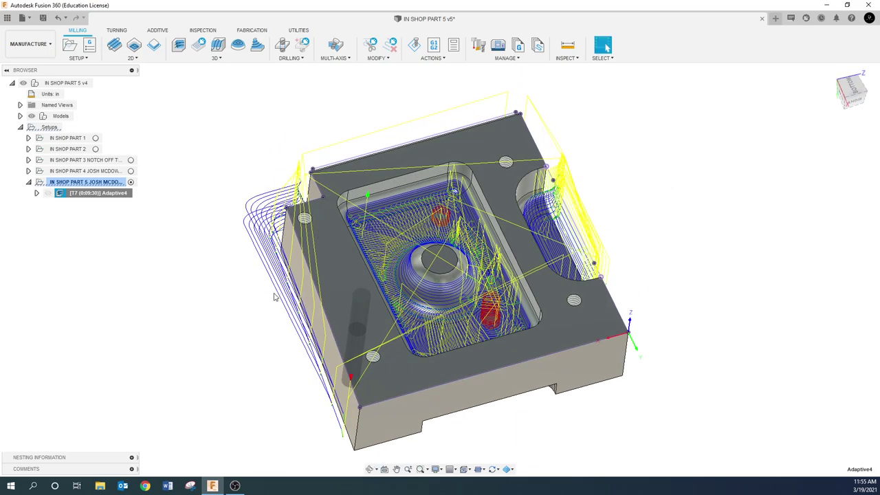
# - Switch Adaptive4 to 'Tool center on boundary' with additional offset 0, regenerating at 0:09:46
pyautogui.click(179, 251)
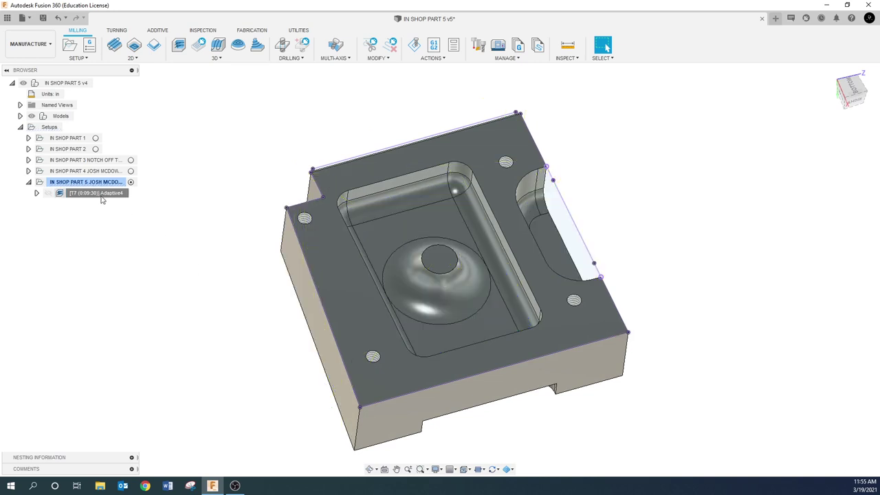
pyautogui.moveTo(102, 198)
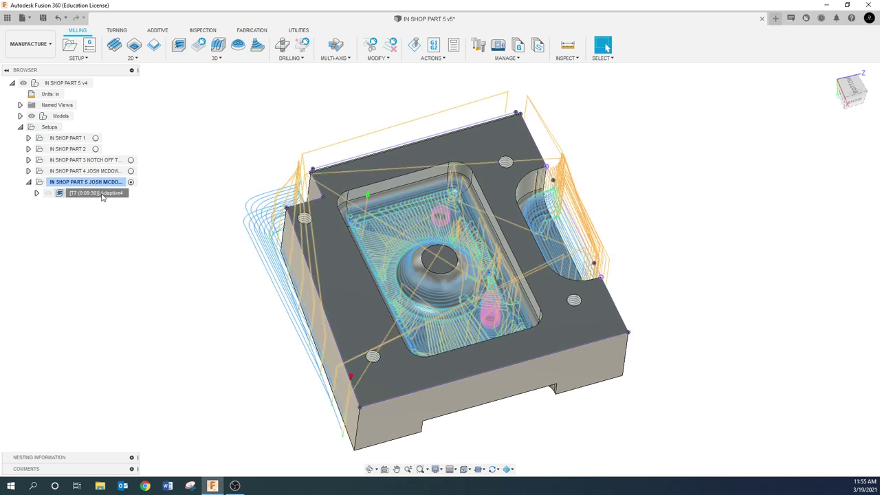
pyautogui.rightClick(103, 197)
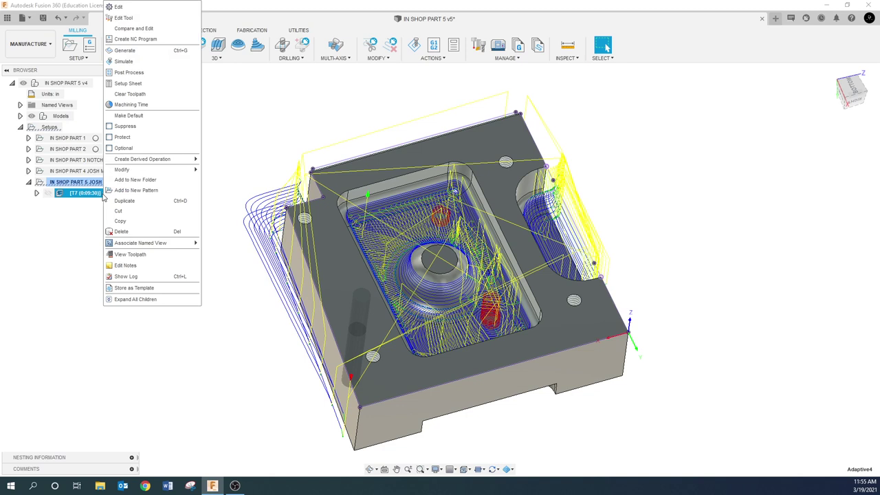
pyautogui.click(165, 5)
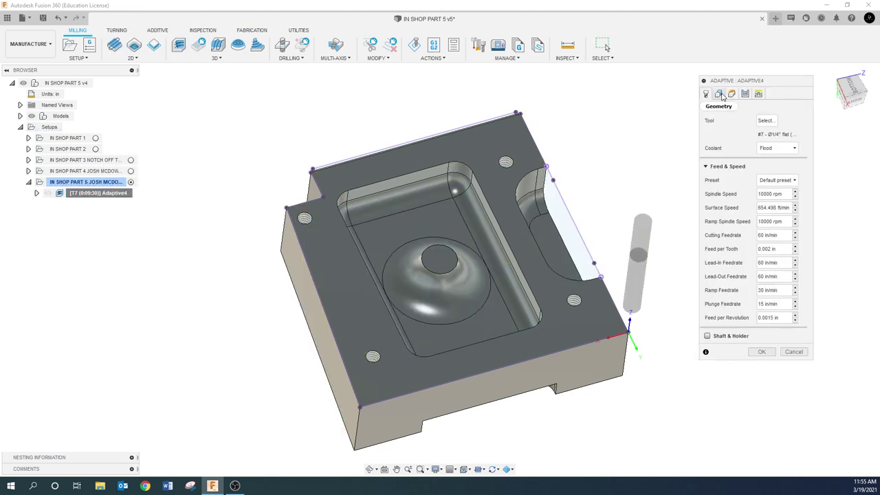
pyautogui.click(718, 93)
pyautogui.click(781, 149)
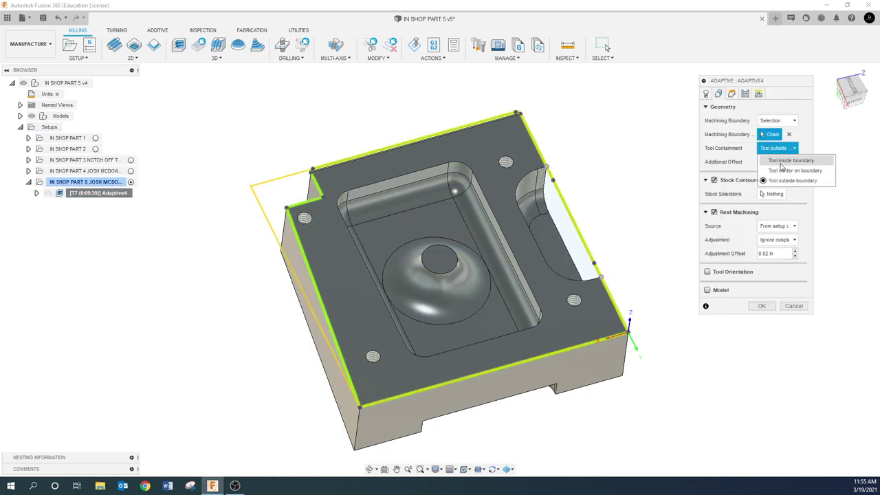
pyautogui.click(781, 171)
pyautogui.click(776, 163)
pyautogui.write('0')
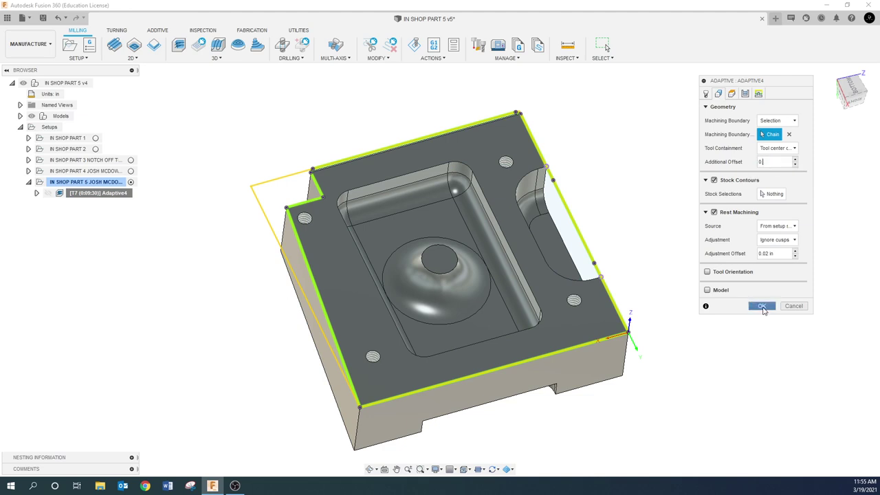
pyautogui.click(762, 307)
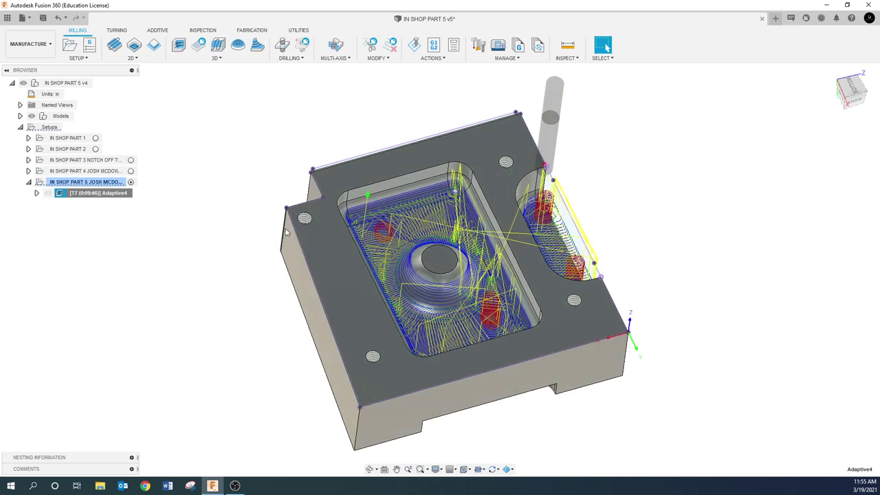
pyautogui.click(235, 234)
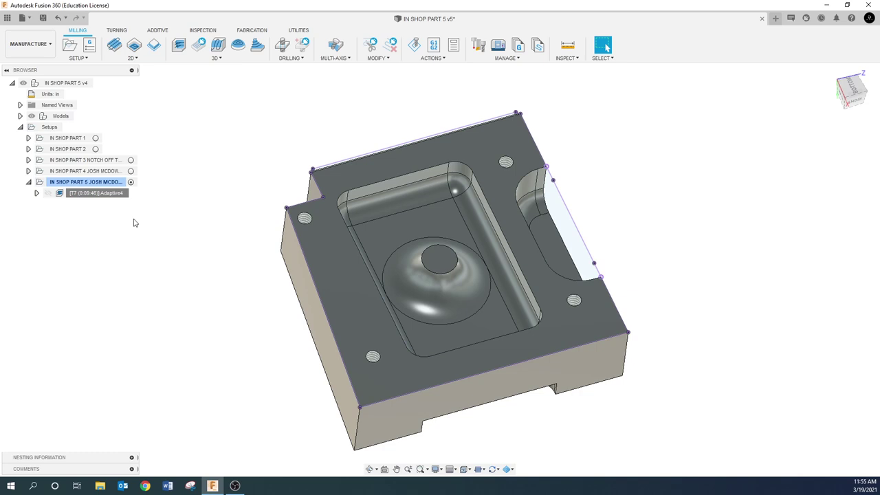
# - Set Adaptive4 to 'Tool outside boundary' with 1.0 offset, regenerate, and orbit to check it
pyautogui.click(110, 194)
pyautogui.rightClick(111, 194)
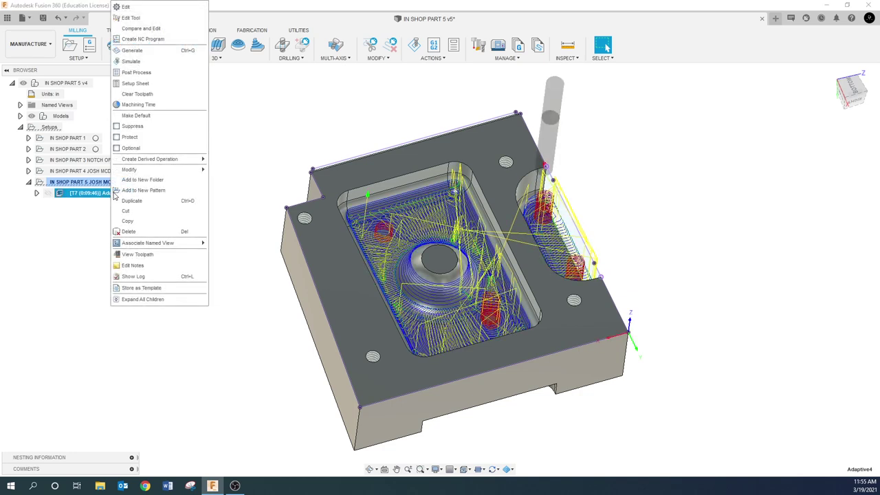
pyautogui.click(141, 9)
pyautogui.click(719, 93)
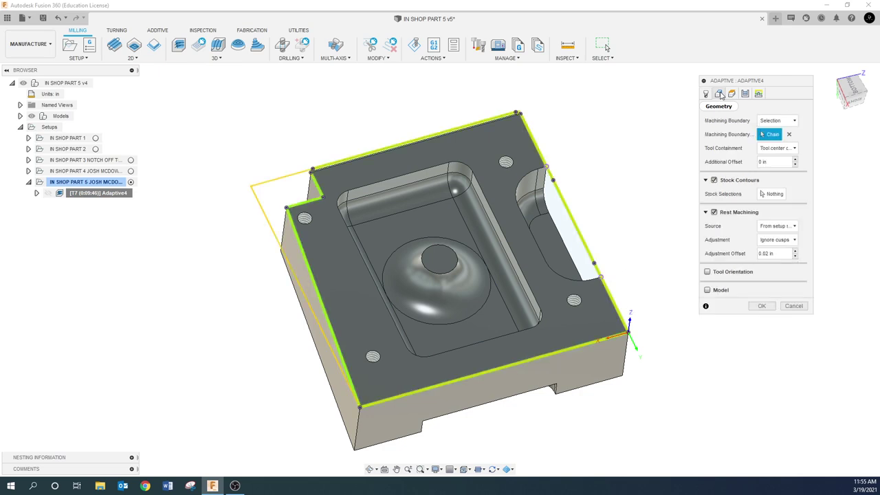
pyautogui.click(776, 148)
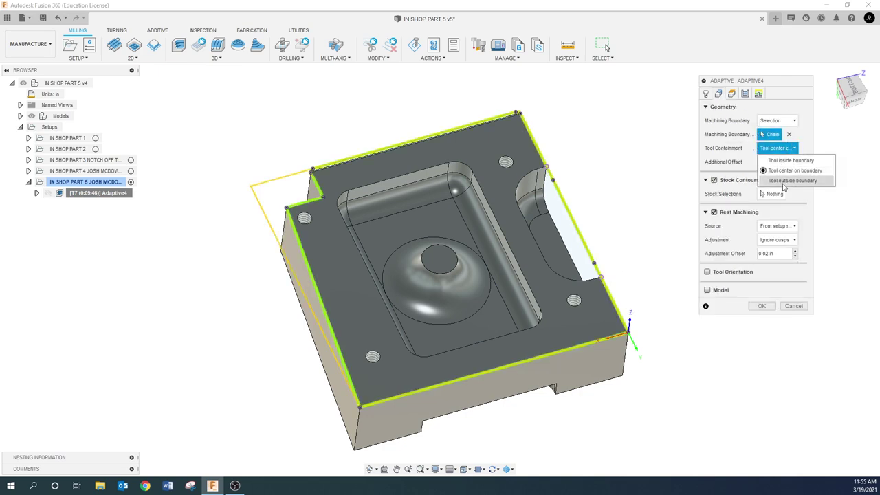
pyautogui.click(784, 183)
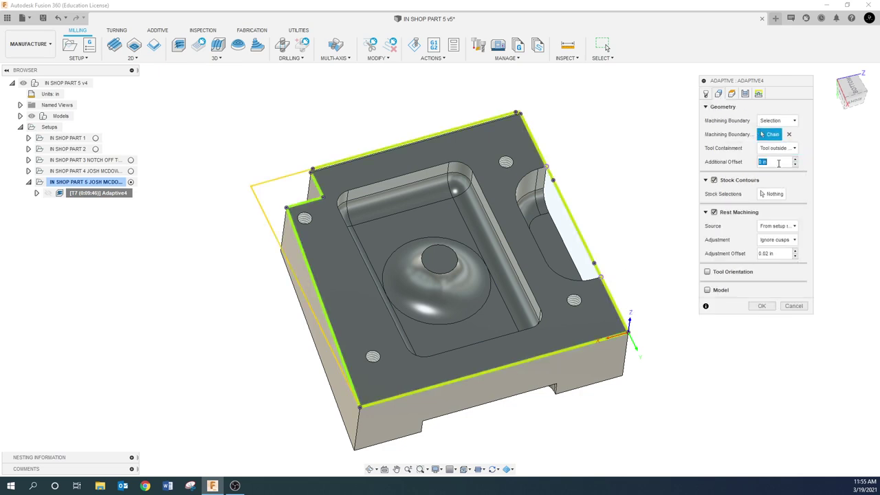
pyautogui.click(762, 309)
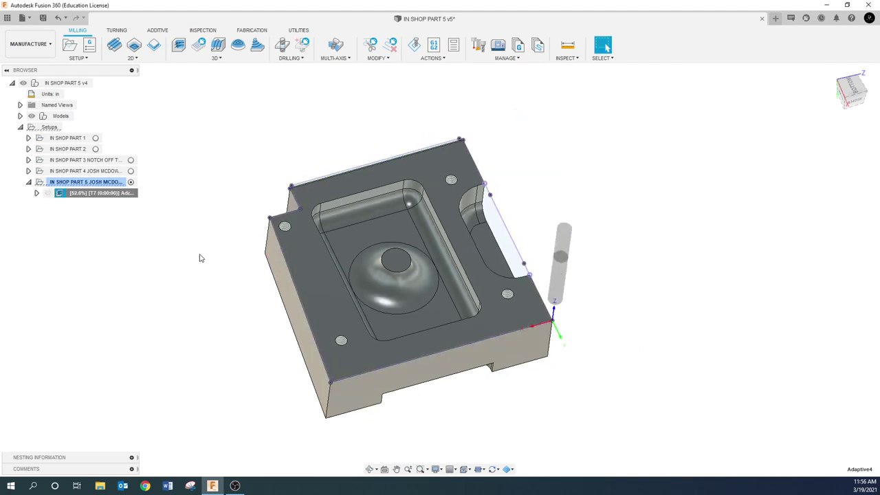
pyautogui.keyDown('shift'); pyautogui.moveTo(198, 255); pyautogui.dragTo(355, 314, button='middle'); pyautogui.keyUp('shift')
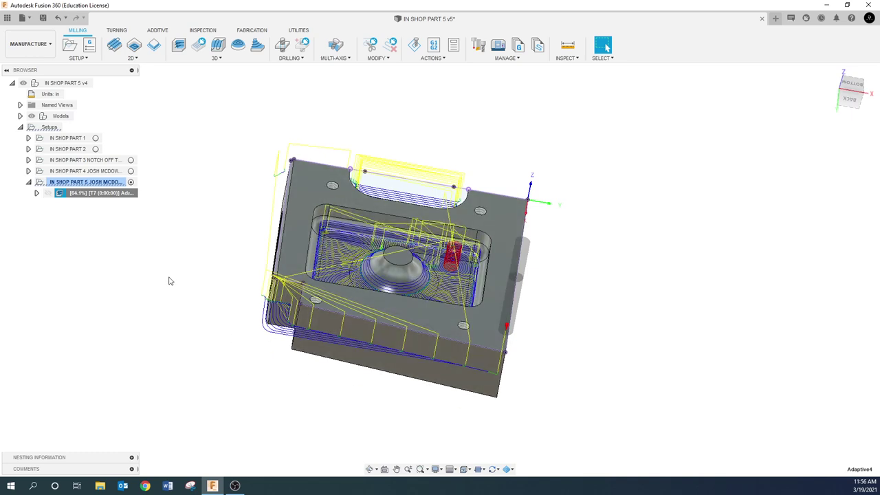
pyautogui.keyDown('shift'); pyautogui.moveTo(171, 266); pyautogui.dragTo(326, 258, button='middle'); pyautogui.keyUp('shift')
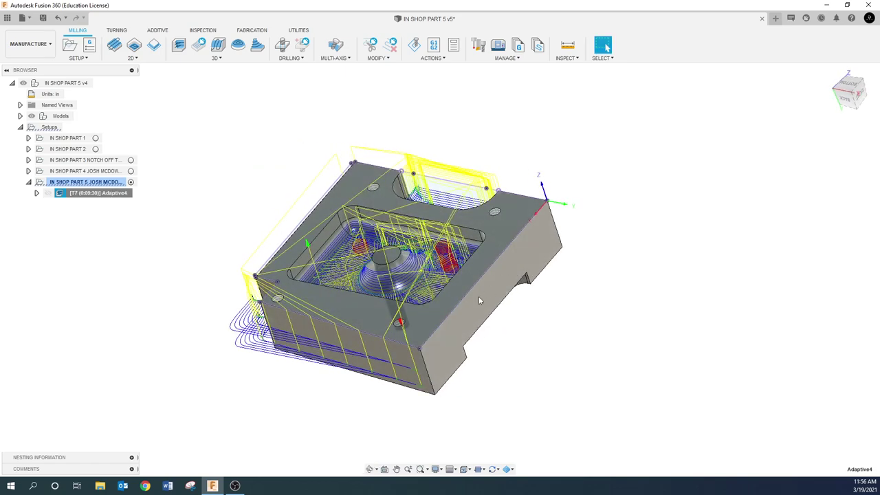
pyautogui.keyDown('shift'); pyautogui.moveTo(479, 300); pyautogui.dragTo(263, 241, button='middle'); pyautogui.keyUp('shift')
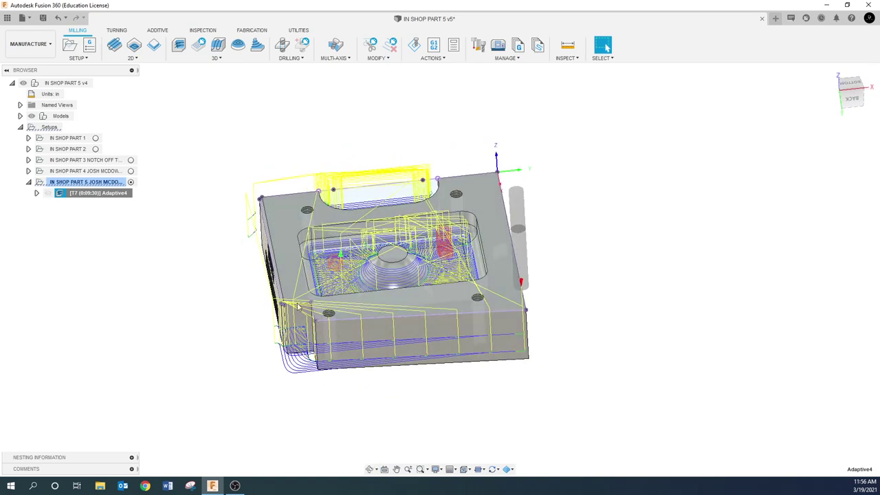
# - Change the setup's stock to a fixed size box with no additional stock offset
pyautogui.click(208, 110)
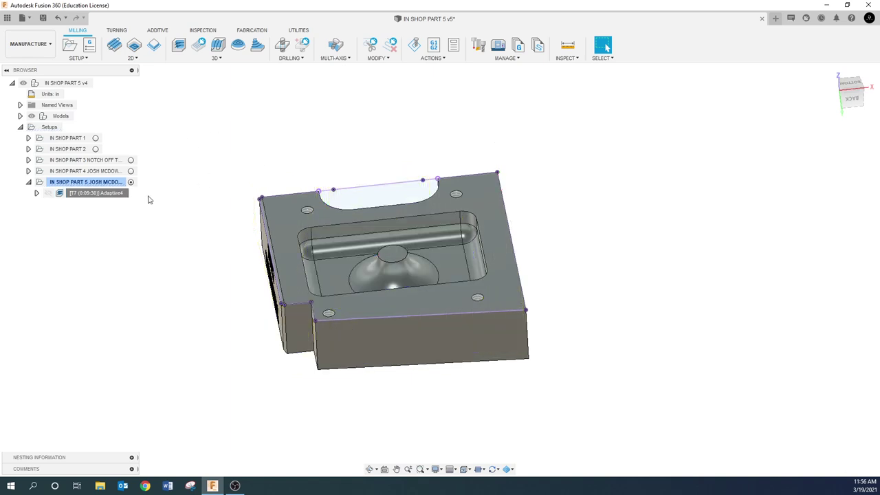
pyautogui.rightClick(107, 184)
pyautogui.click(157, 195)
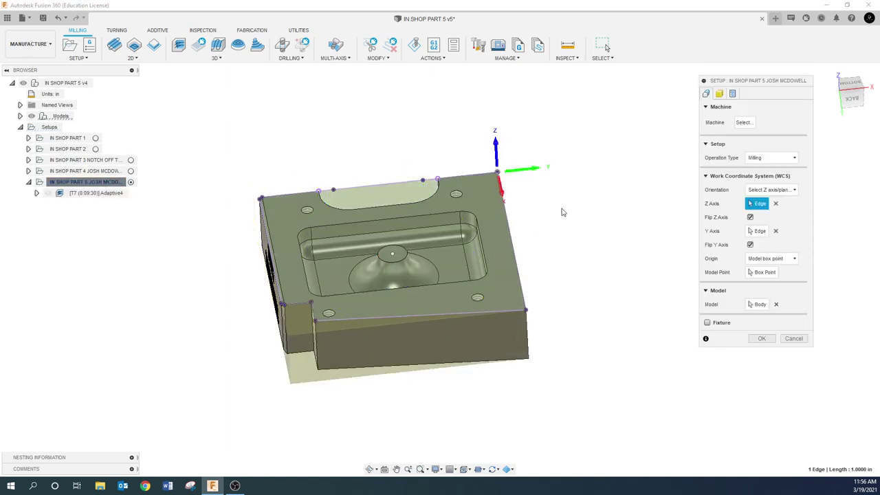
pyautogui.click(719, 93)
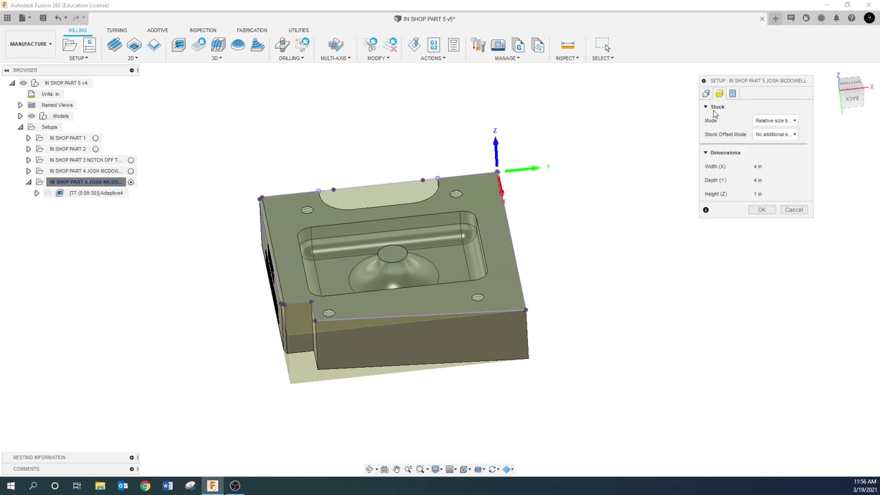
pyautogui.click(775, 134)
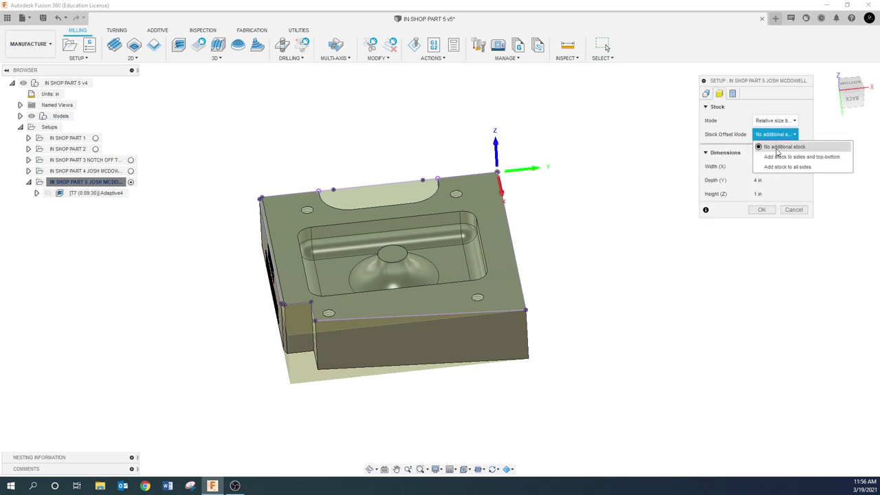
pyautogui.click(780, 146)
pyautogui.click(775, 120)
pyautogui.click(780, 134)
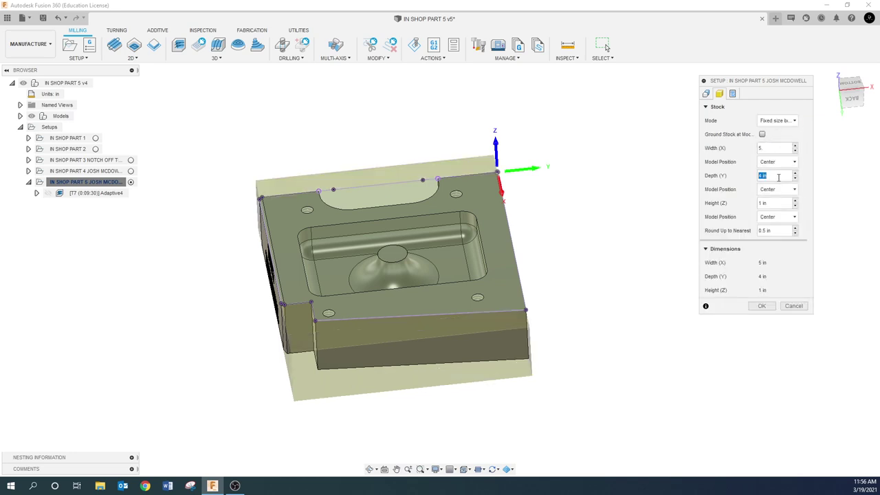
pyautogui.click(762, 306)
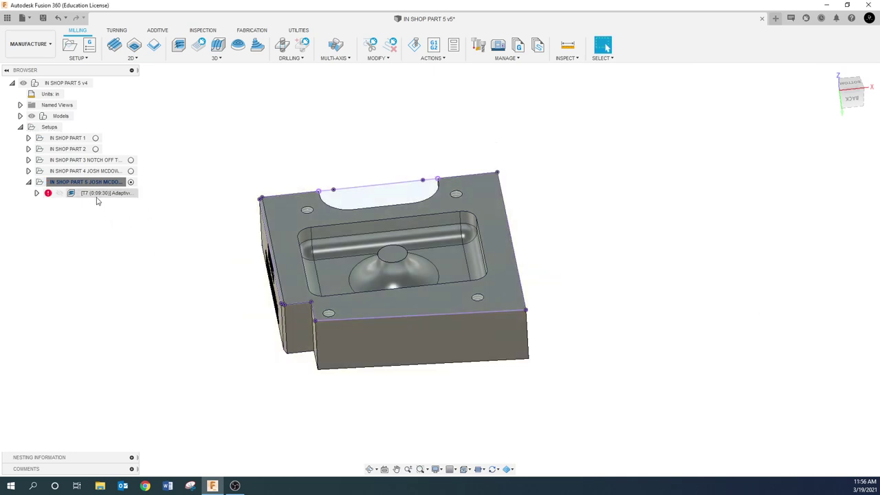
# - Regenerate Adaptive4 and orbit to inspect its new 0:15:53 toolpath
pyautogui.rightClick(97, 193)
pyautogui.click(156, 54)
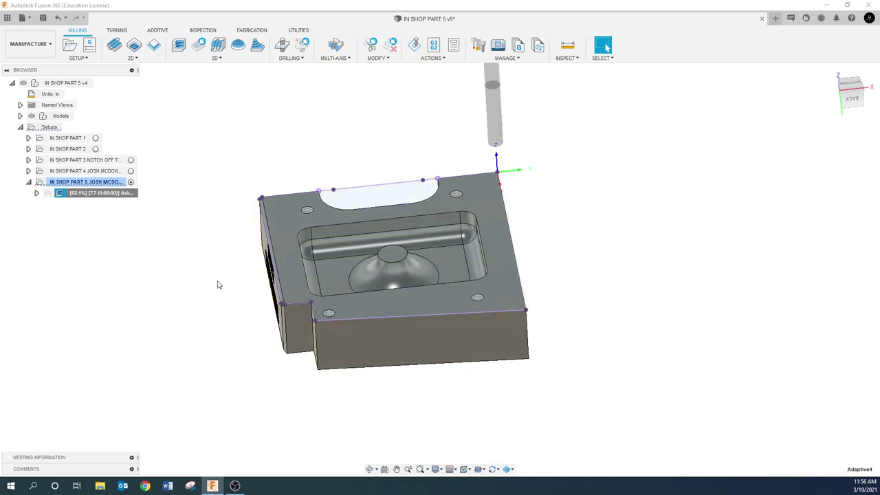
pyautogui.keyDown('shift'); pyautogui.moveTo(189, 326); pyautogui.dragTo(205, 339, button='middle'); pyautogui.keyUp('shift')
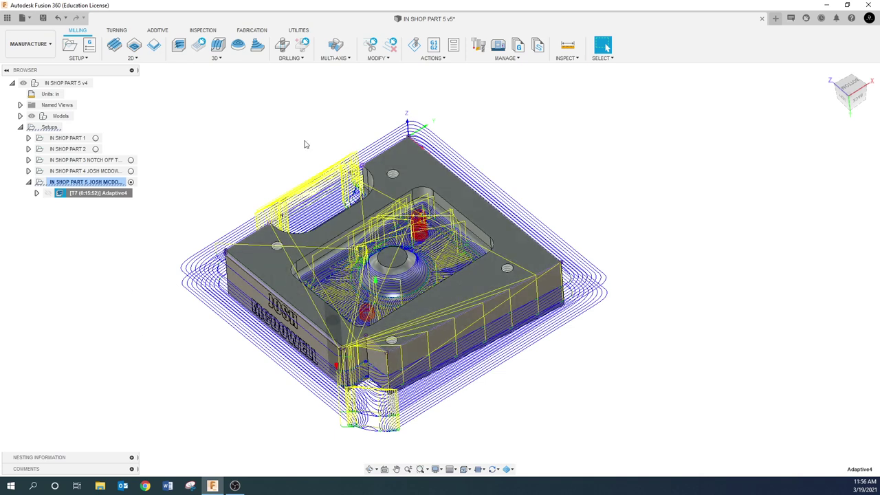
pyautogui.click(86, 182)
# - Make the setup's stock a relative size box and set its stock offset mode
pyautogui.rightClick(90, 182)
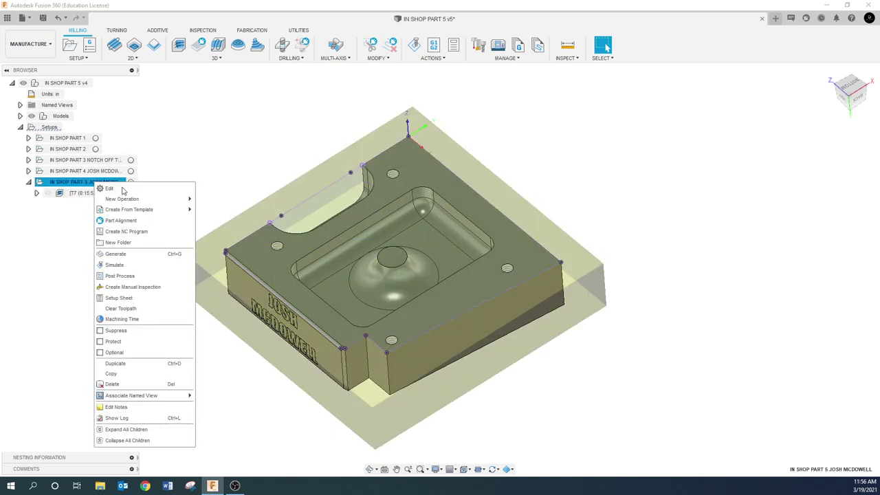
pyautogui.press('Escape')
pyautogui.click(720, 93)
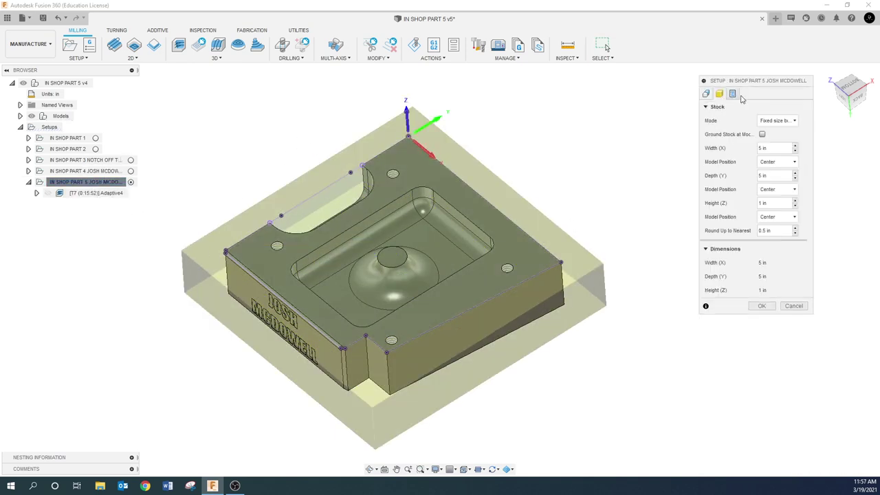
pyautogui.click(777, 120)
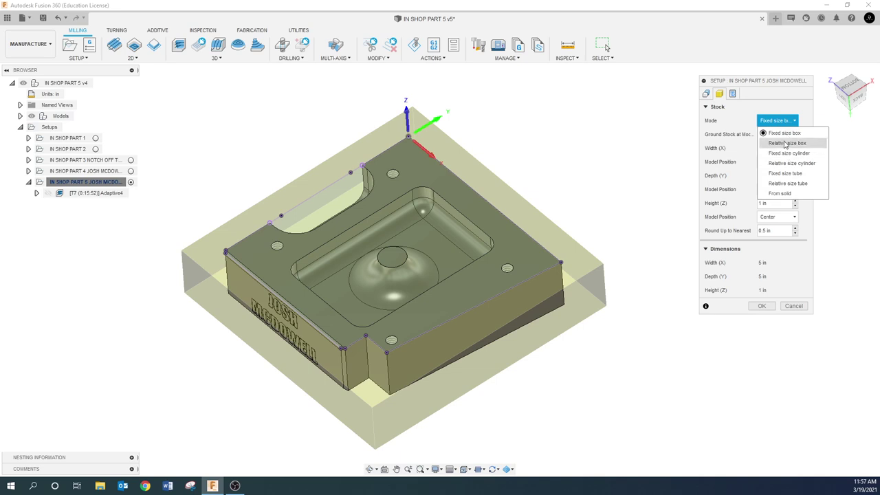
pyautogui.click(783, 143)
pyautogui.click(781, 135)
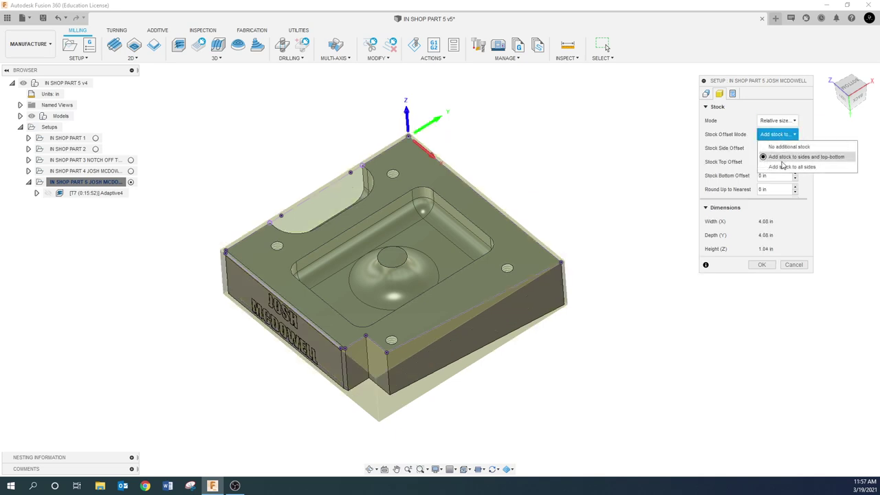
pyautogui.click(780, 146)
pyautogui.click(759, 212)
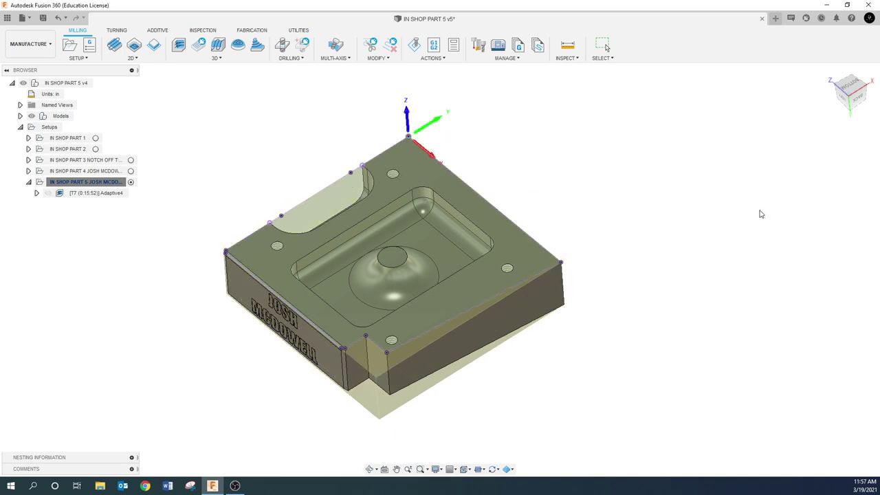
# - Regenerate Adaptive4 at 0:09:30 and orbit to view the part's top face
pyautogui.rightClick(88, 196)
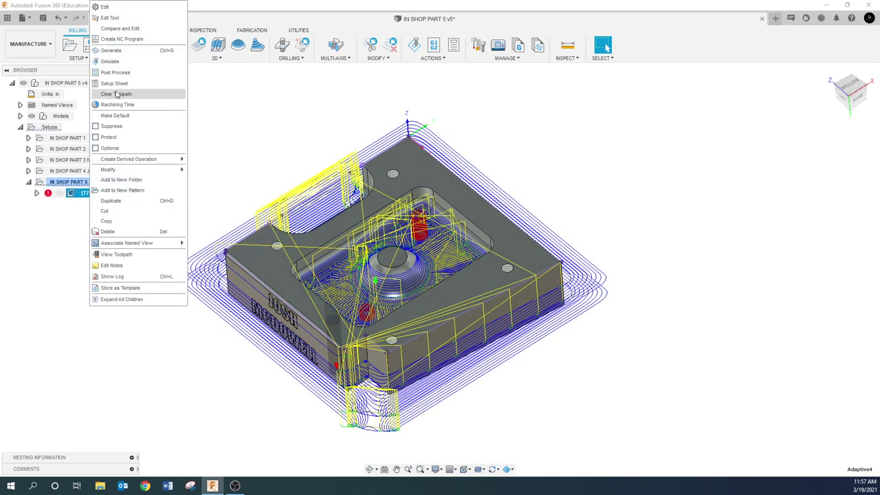
pyautogui.click(114, 104)
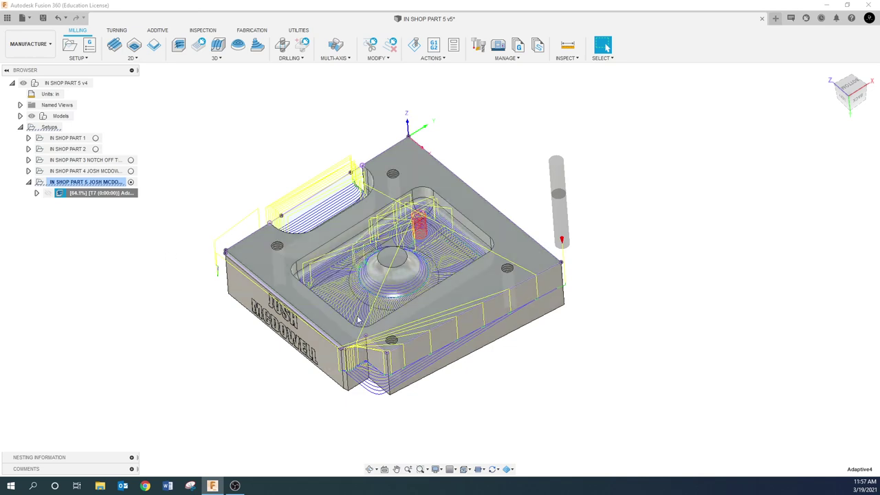
pyautogui.click(86, 181)
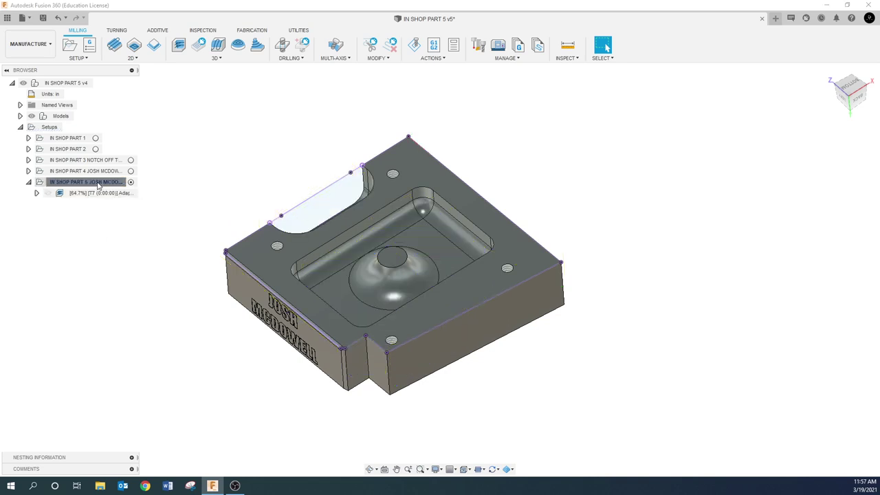
pyautogui.moveTo(240, 215); pyautogui.dragTo(241, 252)
pyautogui.click(602, 45)
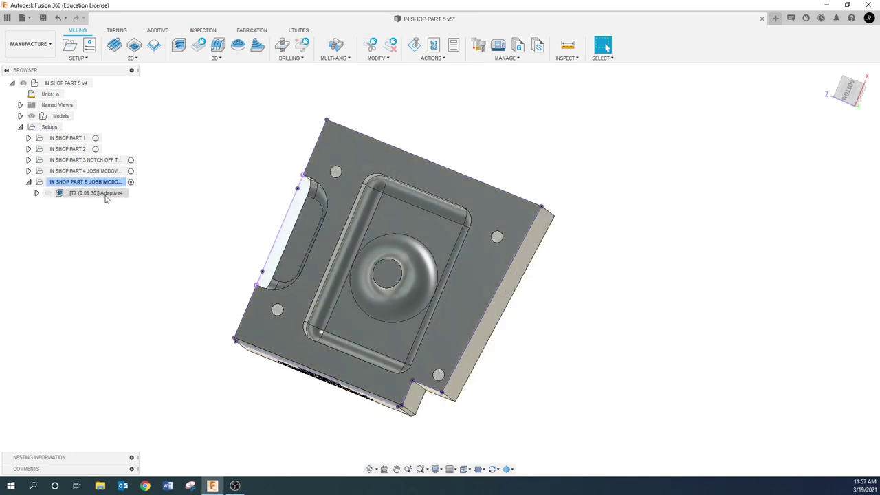
# - Set Adaptive4 to 'Tool center on boundary' with 0 in offset, regenerate, then select the setup
pyautogui.rightClick(106, 197)
pyautogui.click(122, 7)
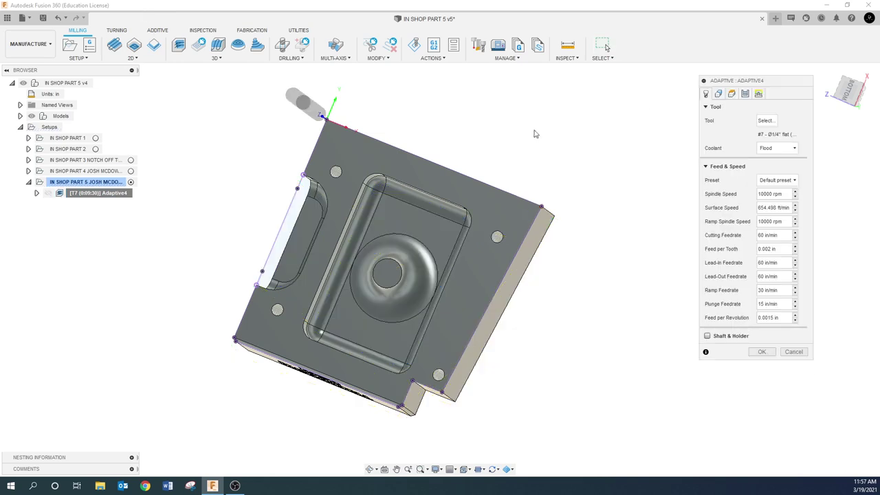
pyautogui.click(733, 94)
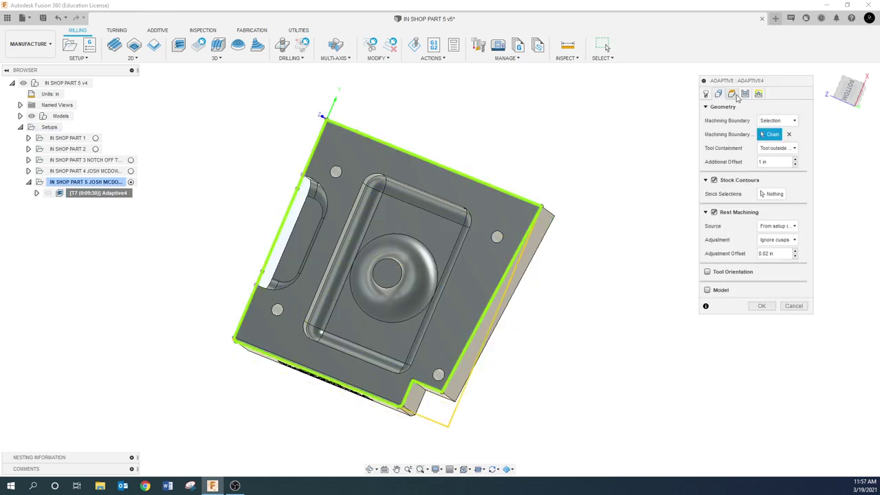
pyautogui.click(791, 148)
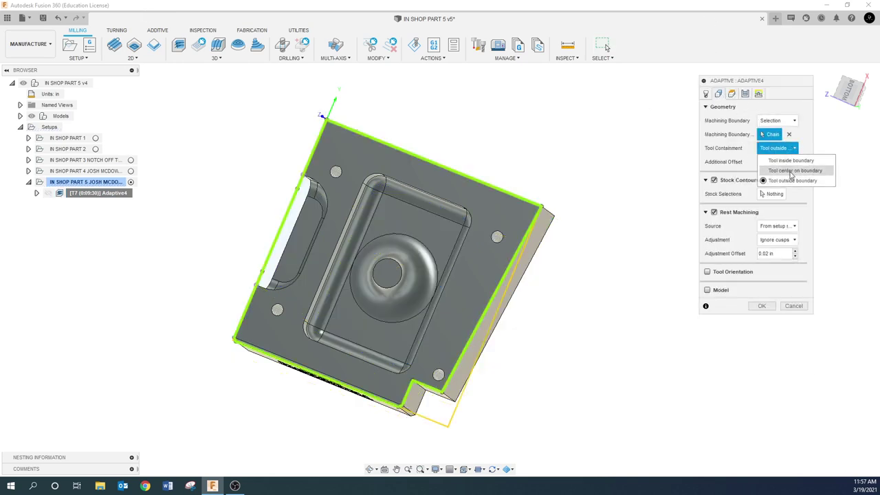
pyautogui.click(790, 171)
pyautogui.click(784, 163)
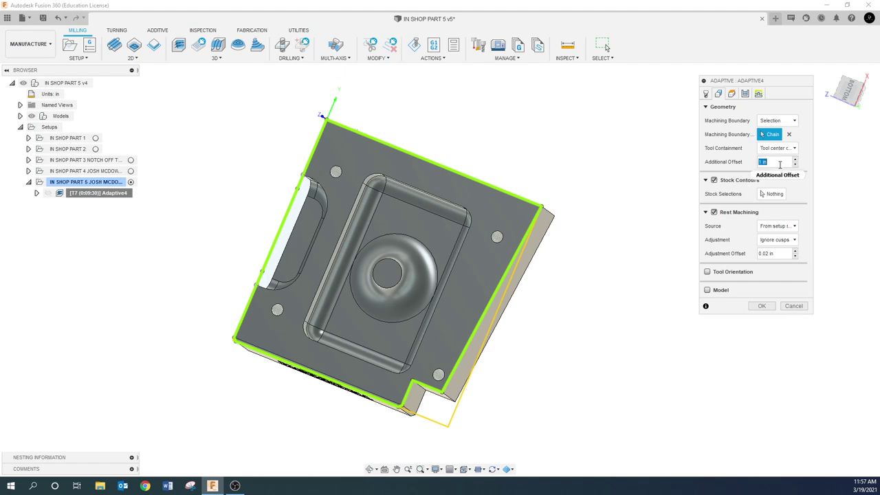
pyautogui.write('0.')
pyautogui.click(761, 306)
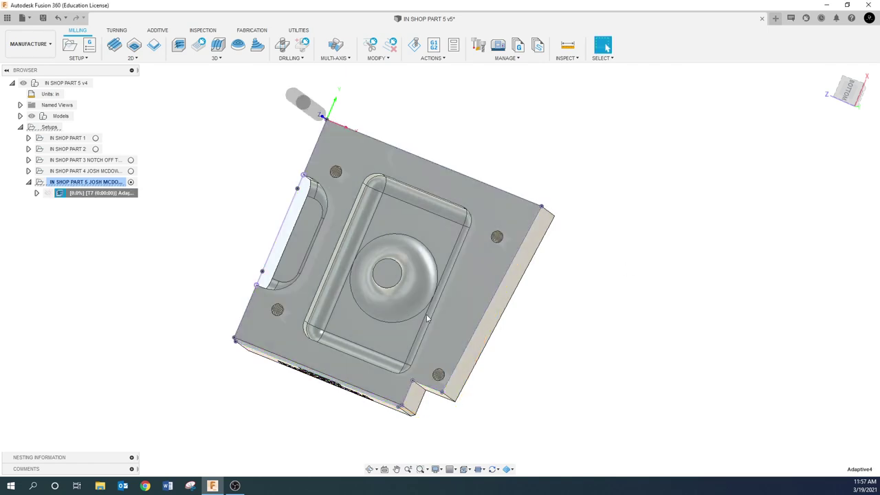
pyautogui.keyDown('shift'); pyautogui.moveTo(212, 242); pyautogui.dragTo(171, 223, button='middle'); pyautogui.keyUp('shift')
pyautogui.click(82, 182)
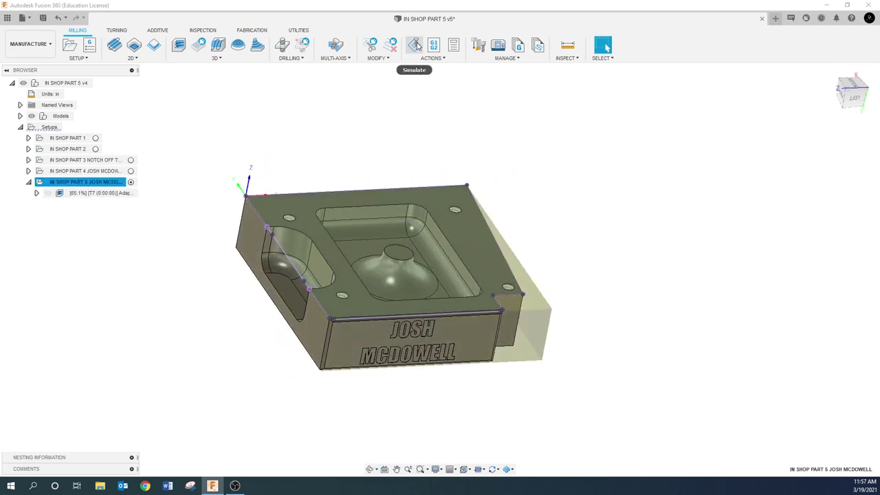
pyautogui.click(147, 216)
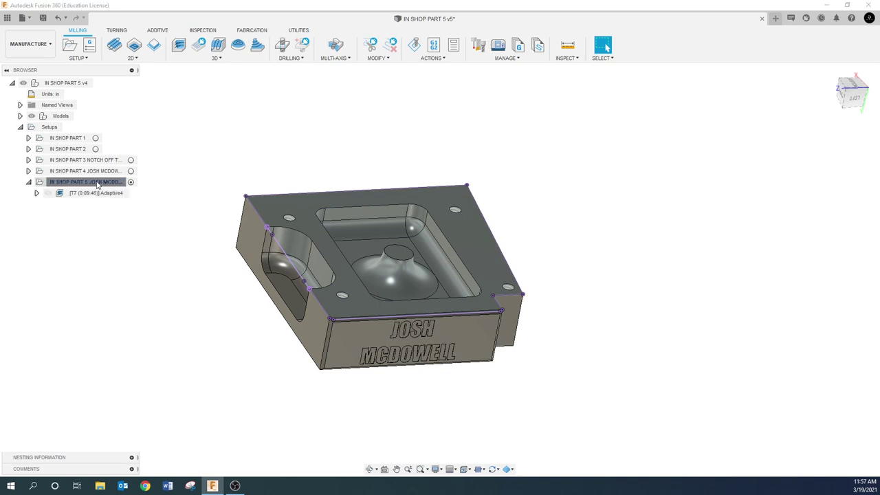
pyautogui.click(414, 45)
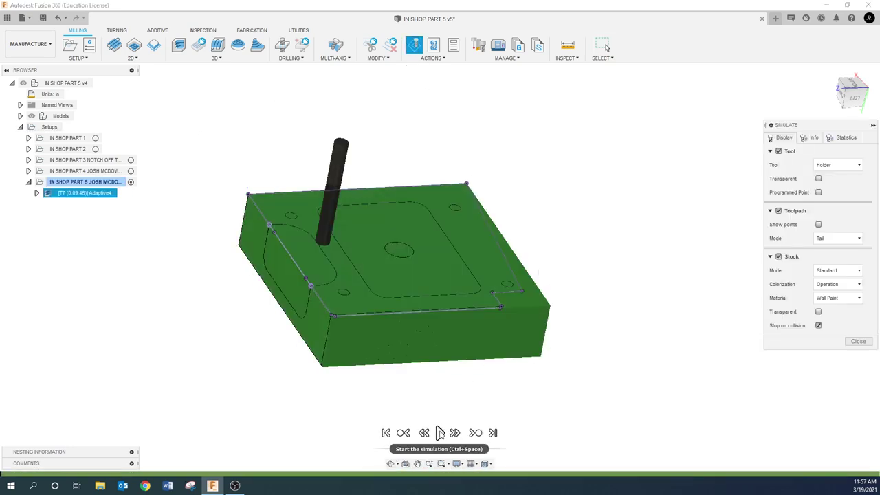
pyautogui.click(440, 432)
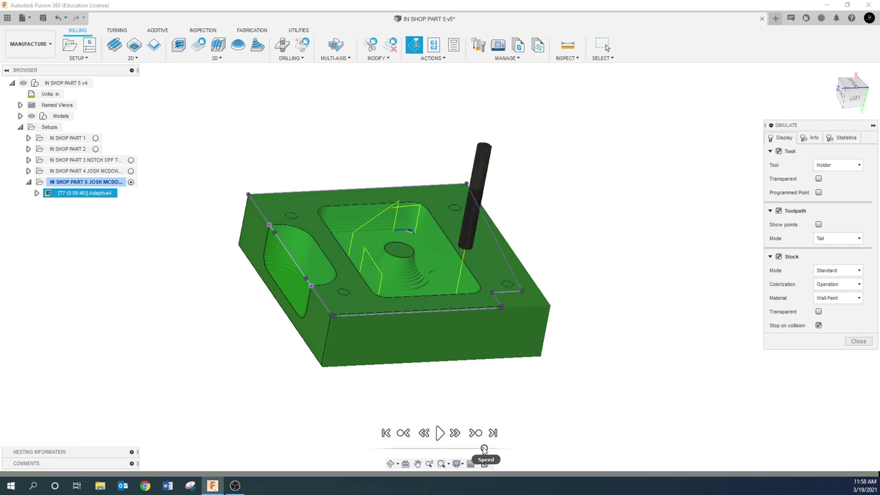
pyautogui.scroll(3, 385, 272)
pyautogui.keyDown('shift'); pyautogui.moveTo(385, 272); pyautogui.dragTo(368, 282, button='middle'); pyautogui.keyUp('shift')
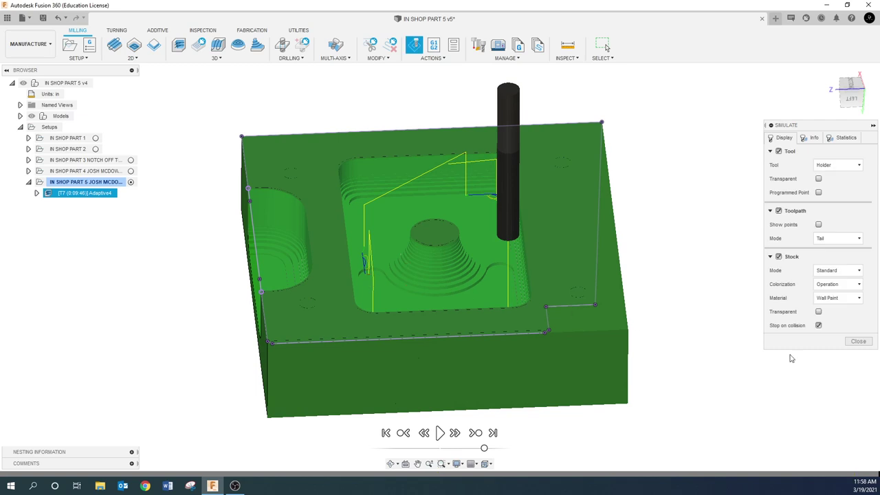
pyautogui.click(859, 342)
pyautogui.keyDown('shift'); pyautogui.moveTo(468, 302); pyautogui.dragTo(265, 339, button='middle'); pyautogui.keyUp('shift')
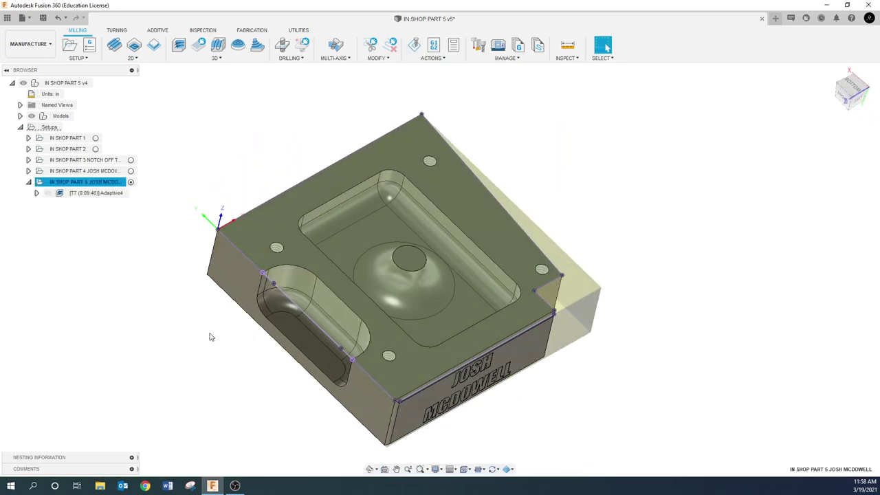
# - Add a 3D Parallel operation, Parallel4, using tool #8, the 3/8" ball end mill
pyautogui.click(173, 320)
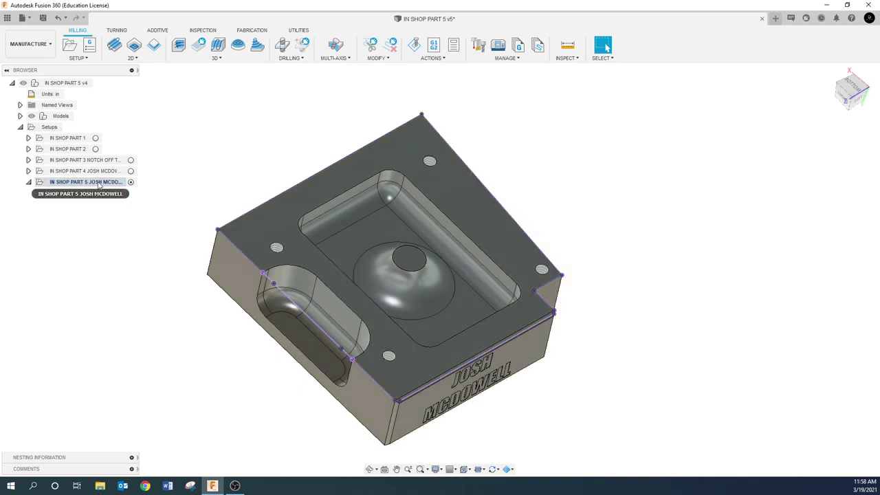
pyautogui.rightClick(99, 184)
pyautogui.moveTo(120, 201)
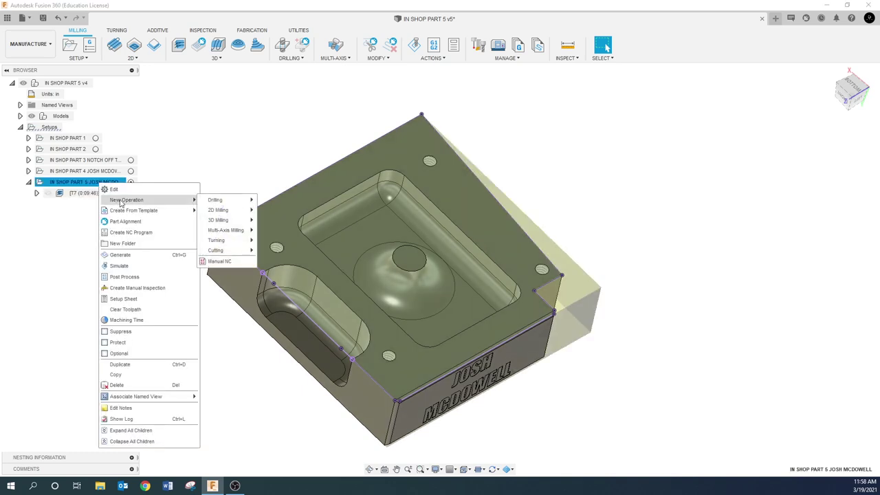
pyautogui.moveTo(223, 227)
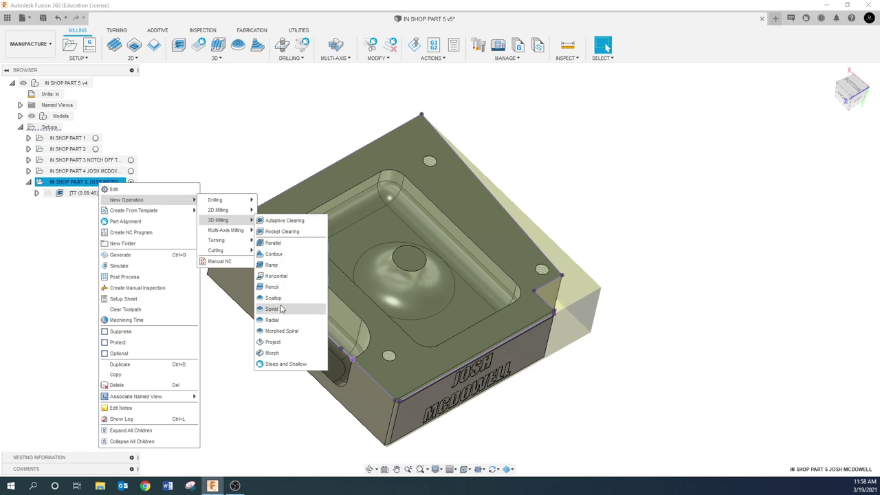
pyautogui.click(273, 243)
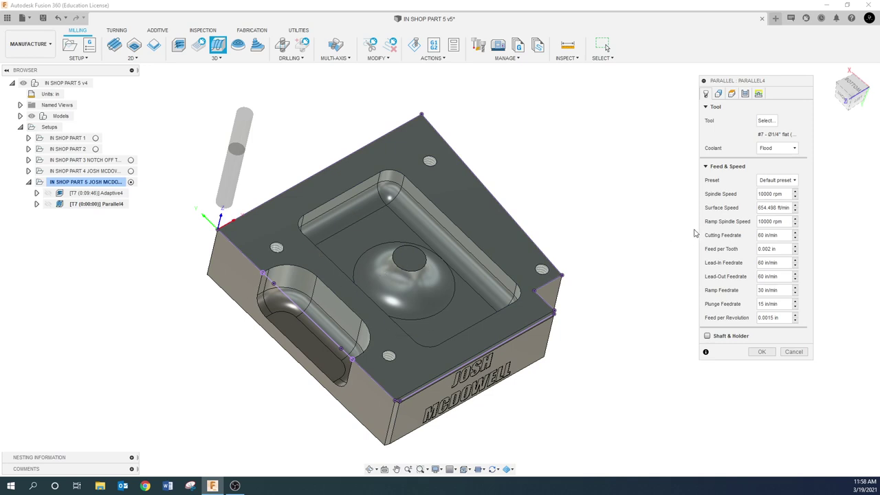
pyautogui.click(766, 121)
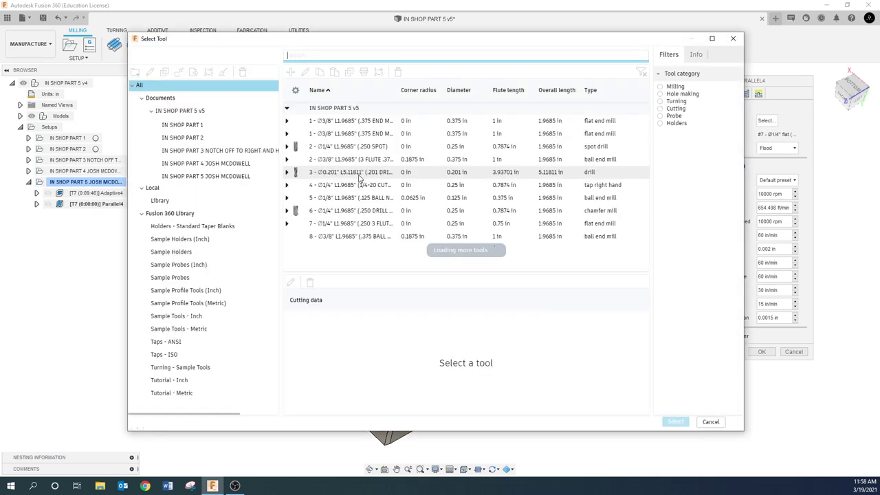
pyautogui.click(325, 238)
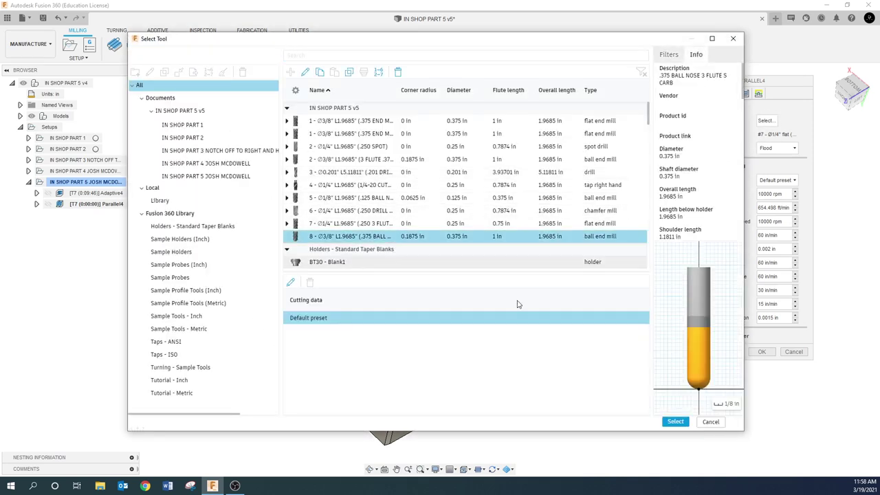
pyautogui.click(676, 422)
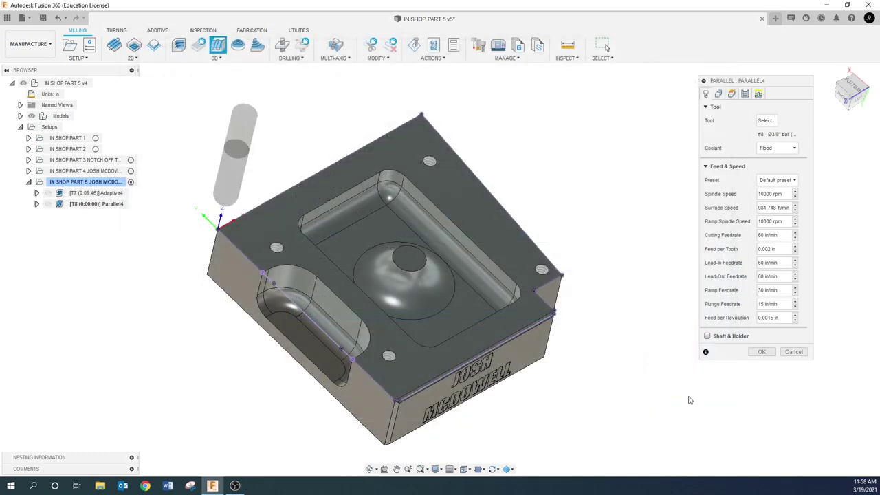
# - Limit Parallel4's machining to a selected boundary in the Geometry settings
pyautogui.click(720, 95)
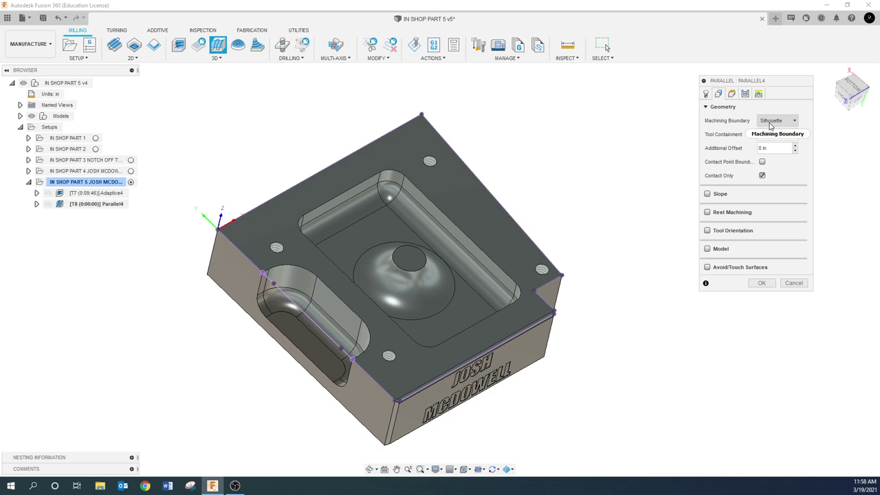
pyautogui.click(287, 268)
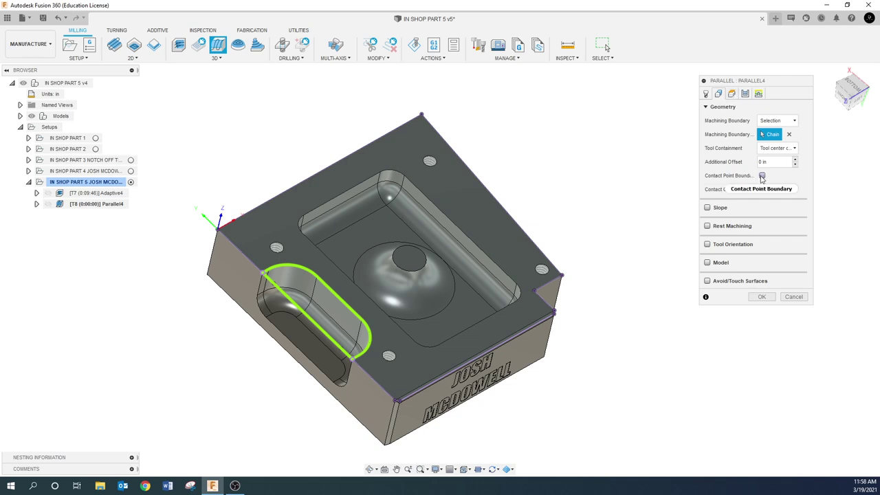
pyautogui.moveTo(762, 178)
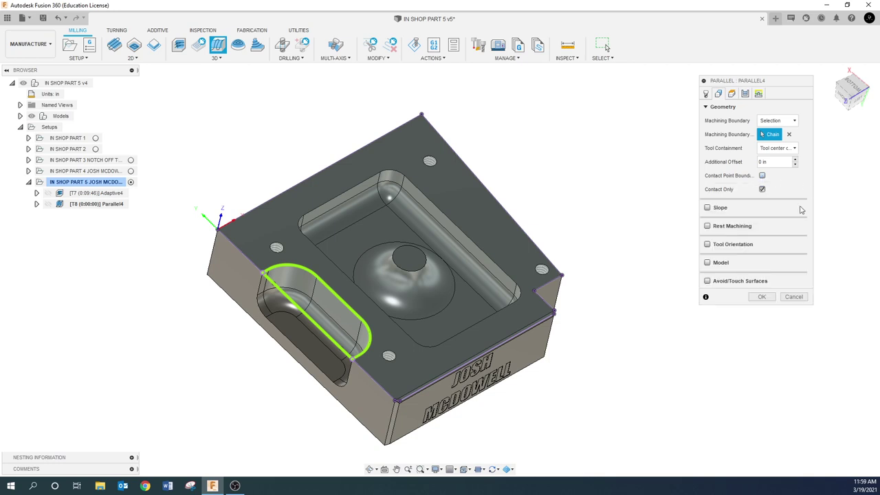
# - Set Parallel4's stepover to .02, enable Machine Steep Areas, and generate the toolpath
pyautogui.click(732, 93)
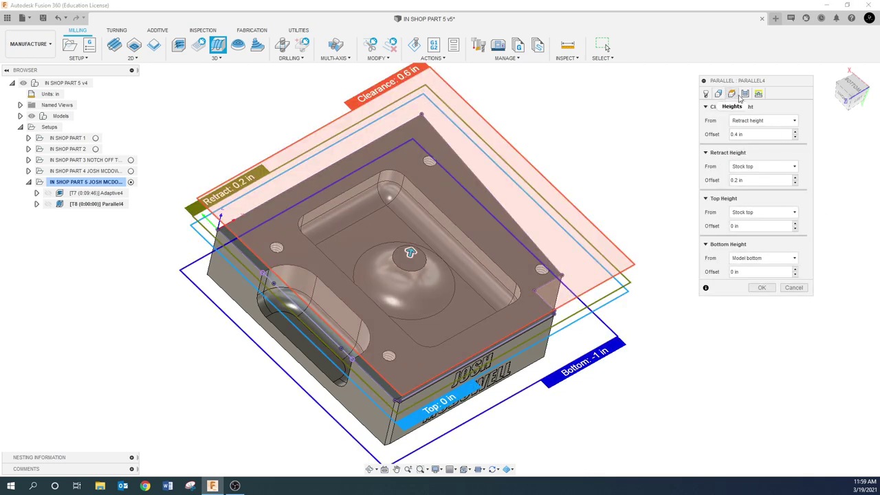
pyautogui.click(745, 94)
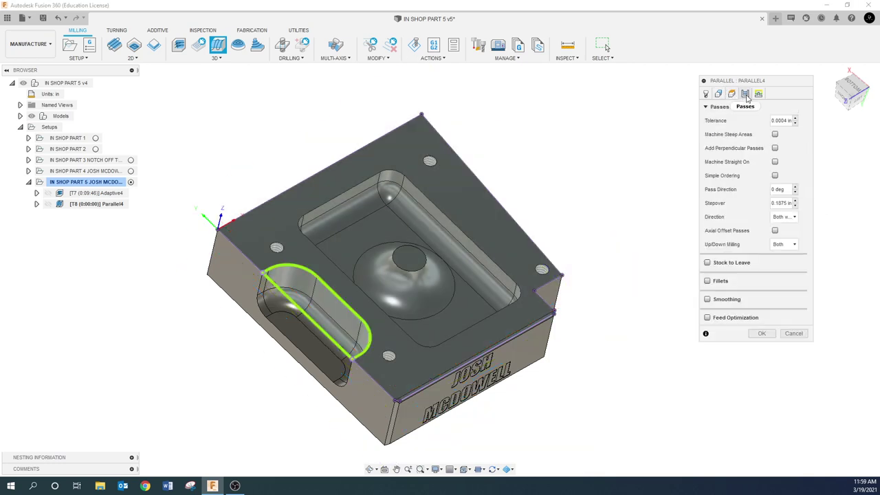
pyautogui.click(777, 203)
pyautogui.write('.02')
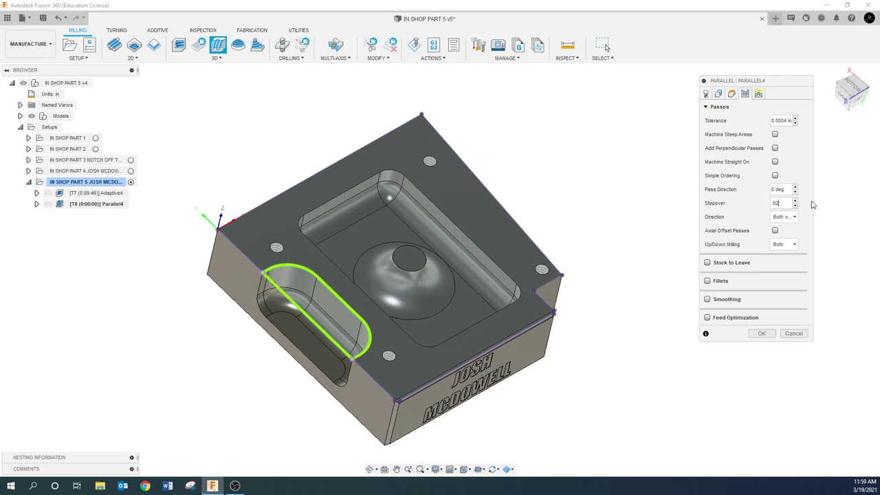
pyautogui.click(775, 135)
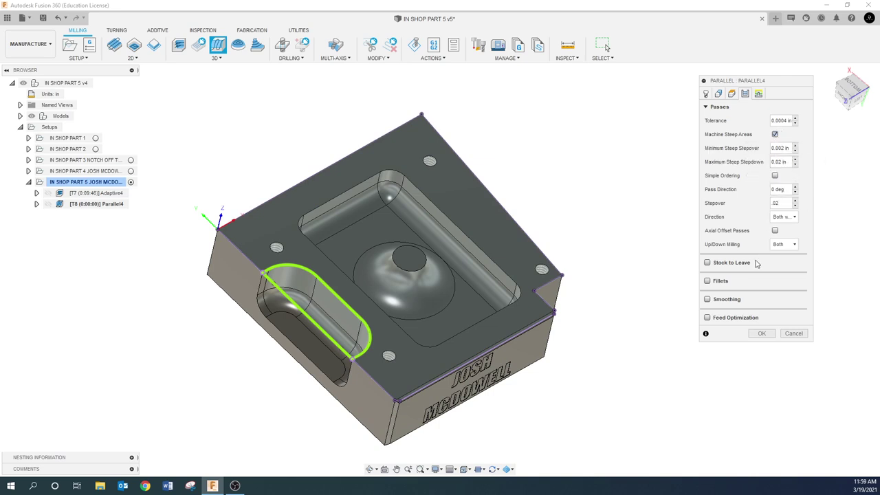
pyautogui.click(763, 337)
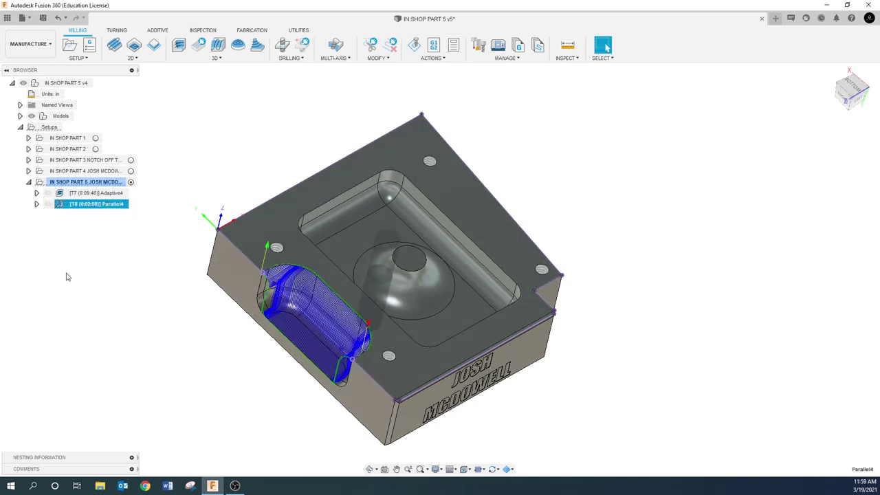
pyautogui.keyDown('shift'); pyautogui.moveTo(256, 283); pyautogui.dragTo(276, 314, button='middle'); pyautogui.keyUp('shift')
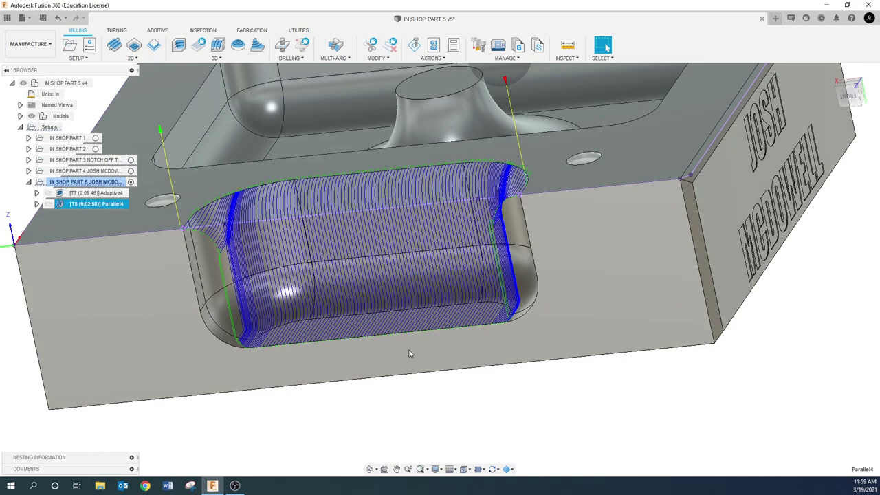
pyautogui.keyDown('shift'); pyautogui.moveTo(409, 353); pyautogui.dragTo(531, 195, button='middle'); pyautogui.keyUp('shift')
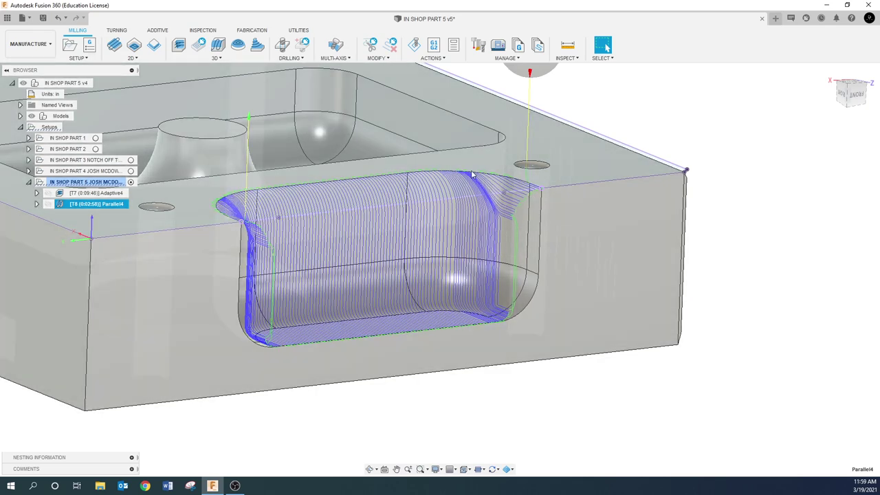
pyautogui.scroll(2, 498, 223)
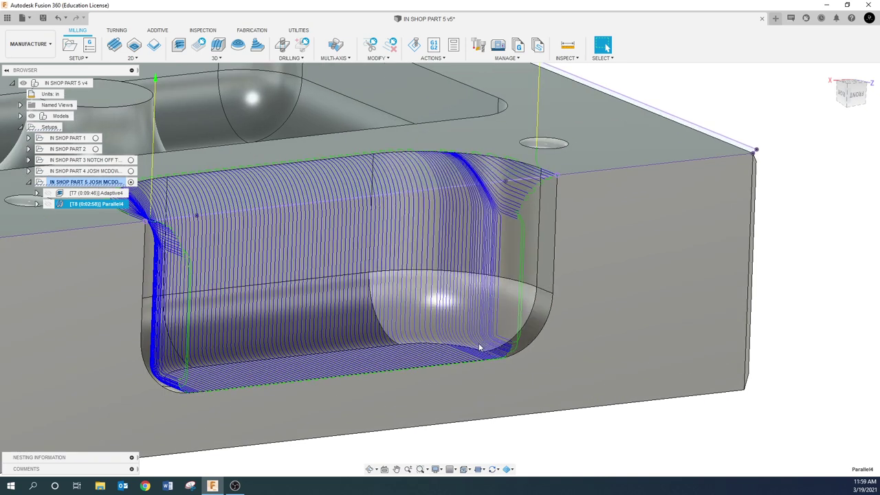
pyautogui.scroll(-2, 462, 284)
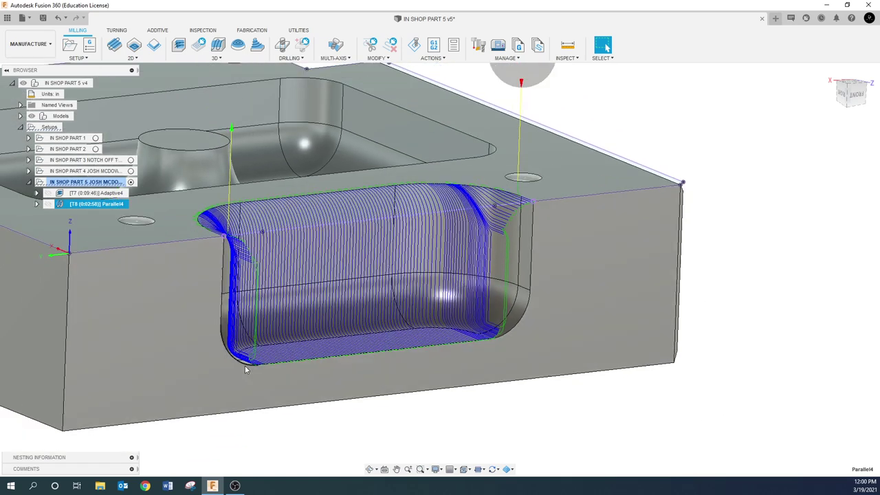
pyautogui.scroll(-2, 271, 386)
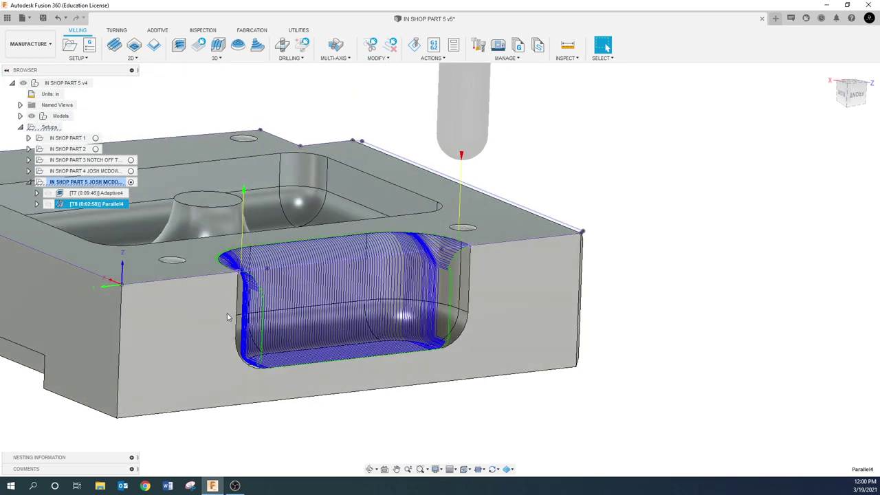
pyautogui.scroll(1, 252, 329)
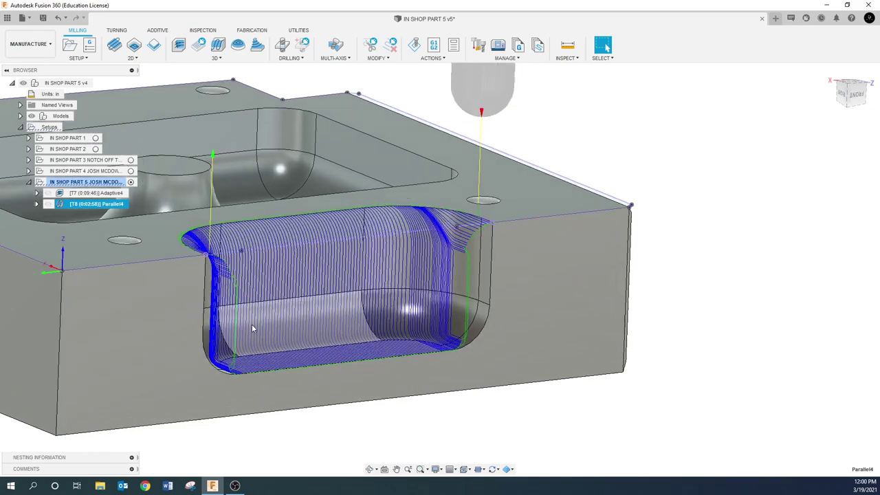
pyautogui.keyDown('shift'); pyautogui.moveTo(252, 329); pyautogui.dragTo(484, 387, button='middle'); pyautogui.keyUp('shift')
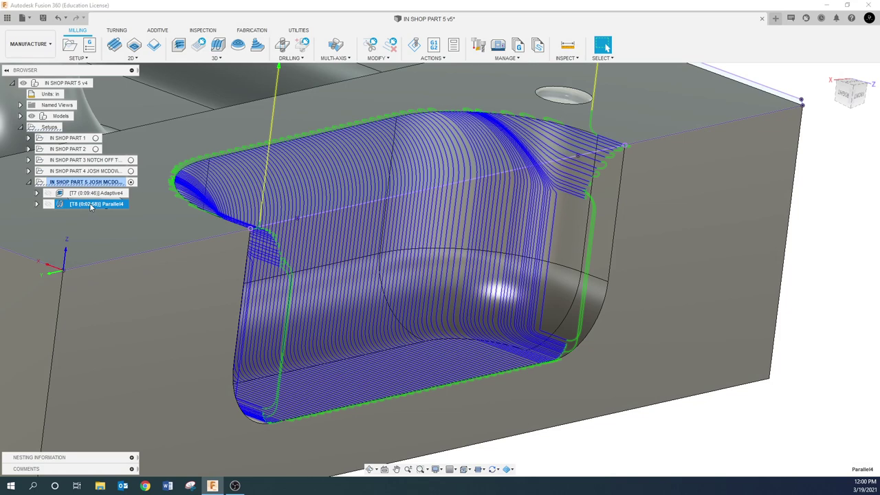
# - Limit Parallel4 to its contact point boundary so it machines only the slot floor
pyautogui.rightClick(91, 204)
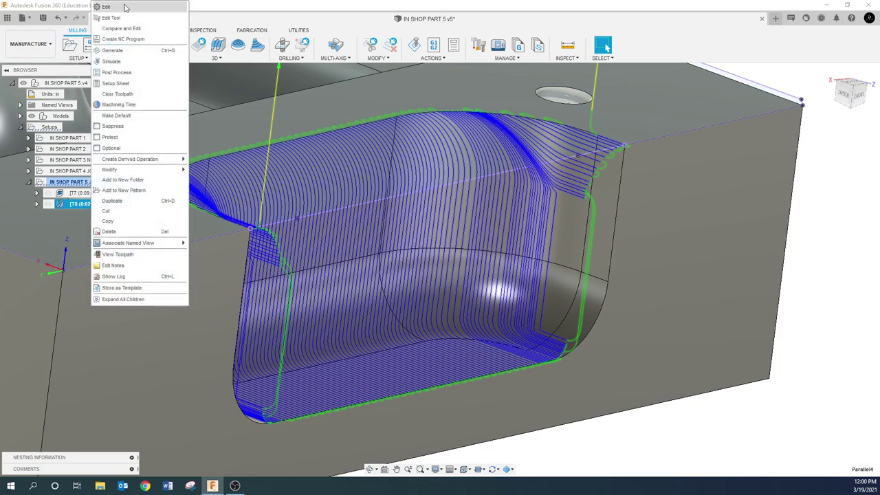
pyautogui.click(125, 8)
pyautogui.click(719, 95)
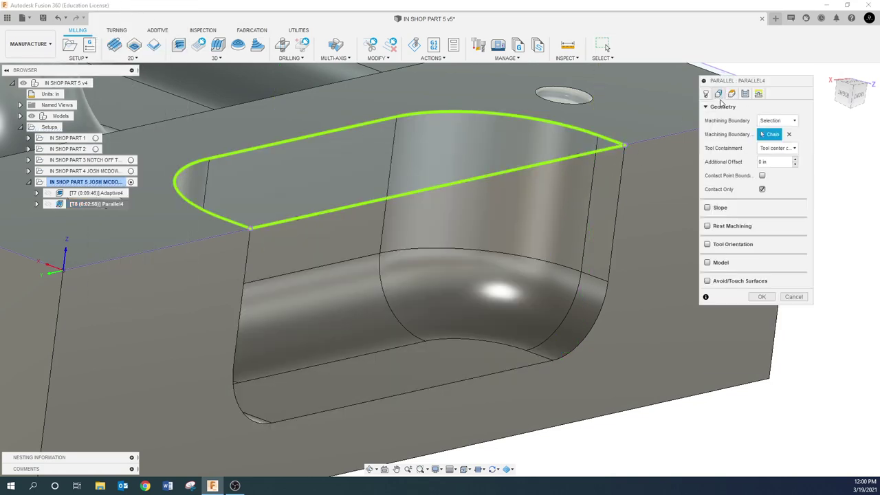
pyautogui.click(762, 176)
pyautogui.click(761, 297)
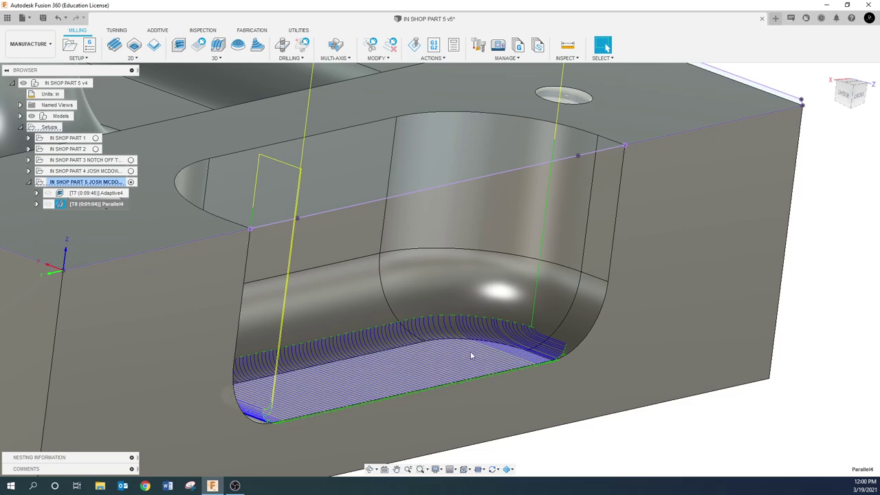
pyautogui.keyDown('shift'); pyautogui.moveTo(472, 355); pyautogui.dragTo(399, 315, button='middle'); pyautogui.keyUp('shift')
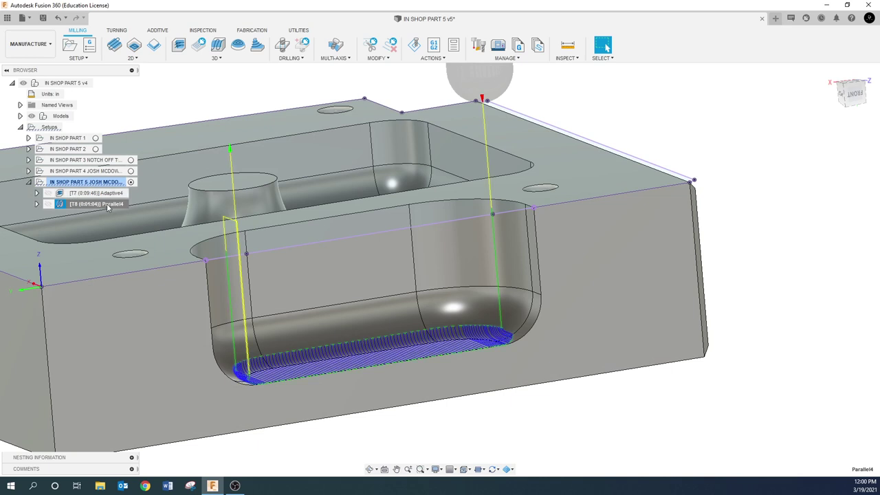
# - Give Parallel4 a .025 additional offset and inspect the regenerated toolpath across the pocket
pyautogui.rightClick(107, 208)
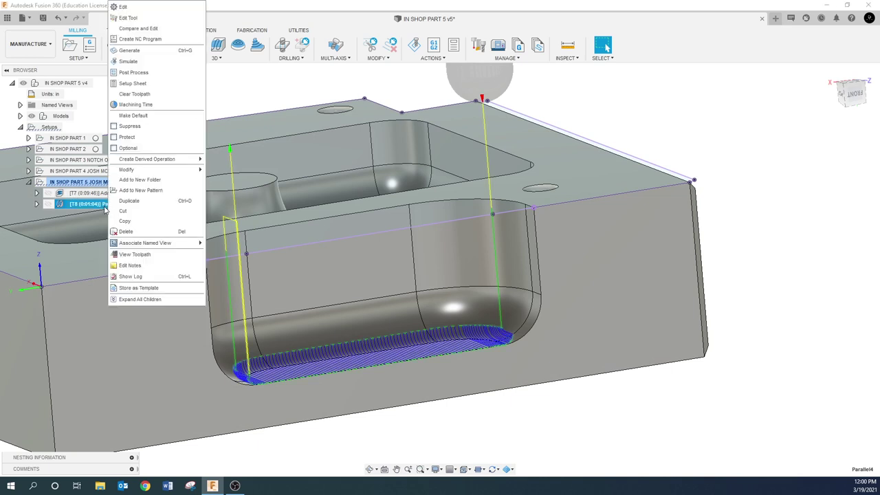
pyautogui.click(136, 11)
pyautogui.click(719, 93)
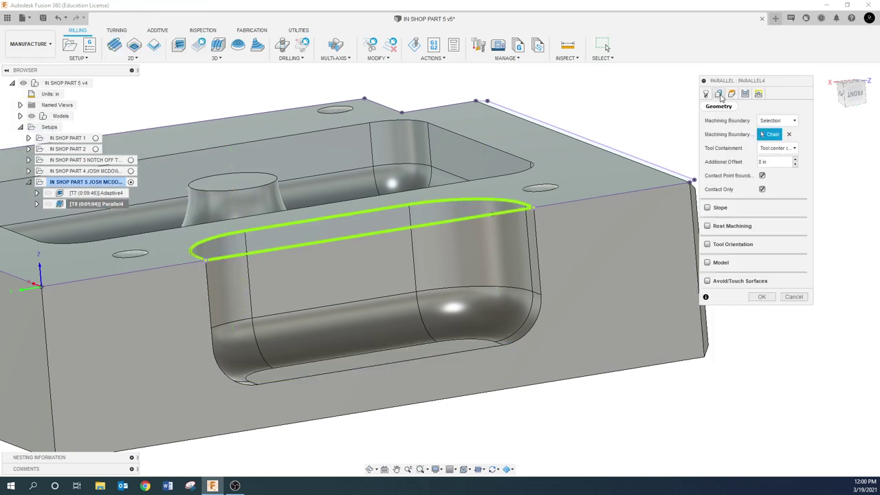
pyautogui.click(780, 163)
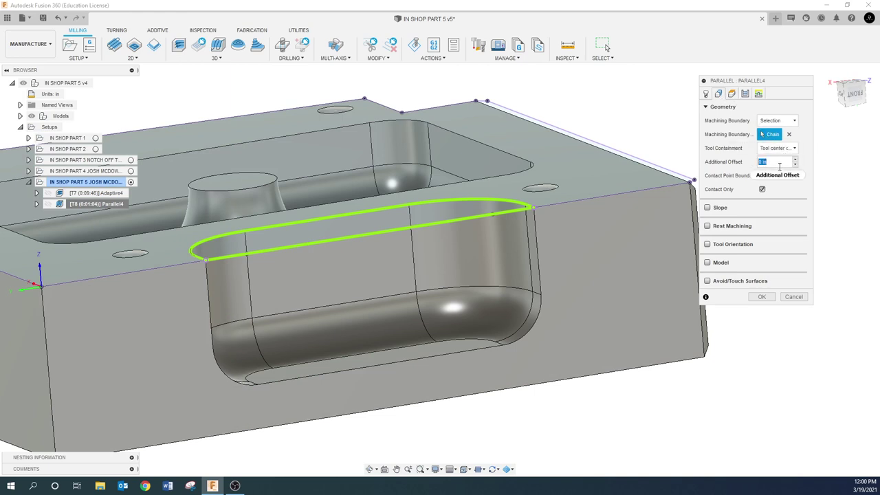
pyautogui.write('.025')
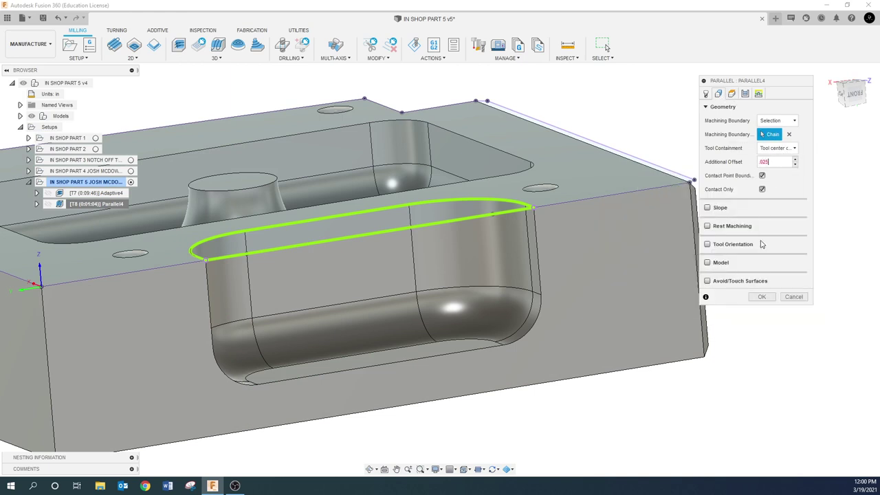
pyautogui.click(762, 297)
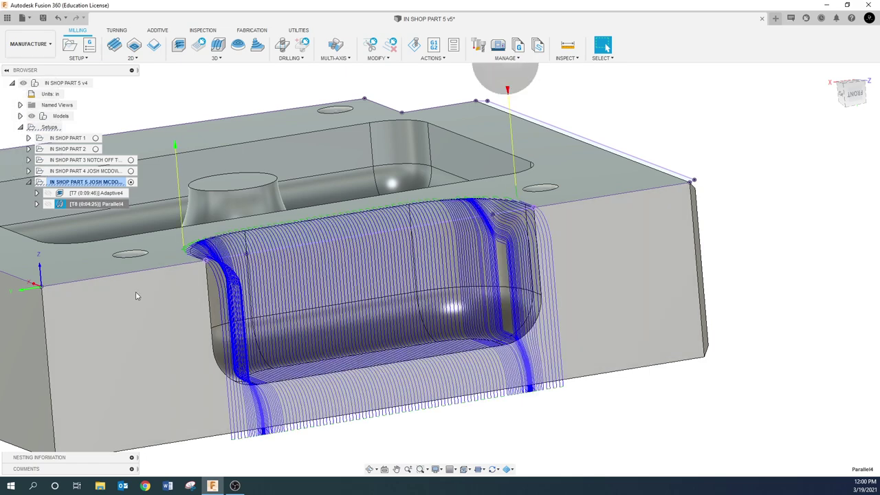
pyautogui.scroll(-2, 268, 358)
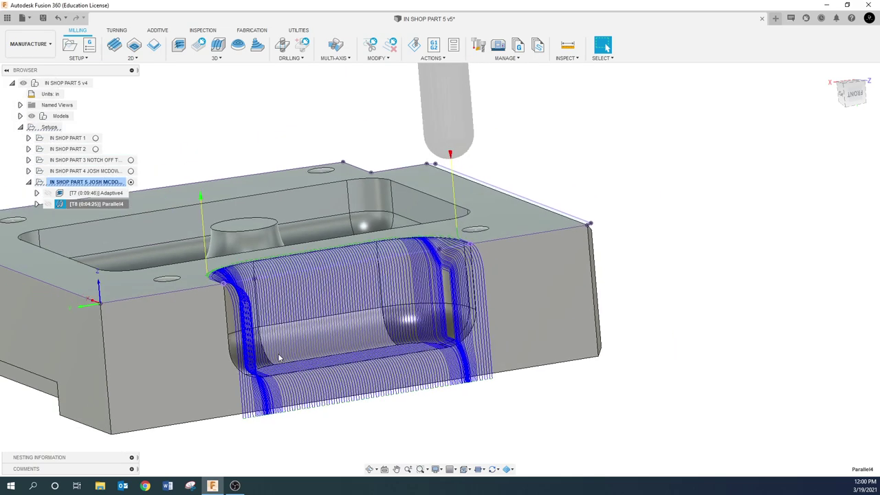
pyautogui.keyDown('shift'); pyautogui.moveTo(337, 355); pyautogui.dragTo(304, 261, button='middle'); pyautogui.keyUp('shift')
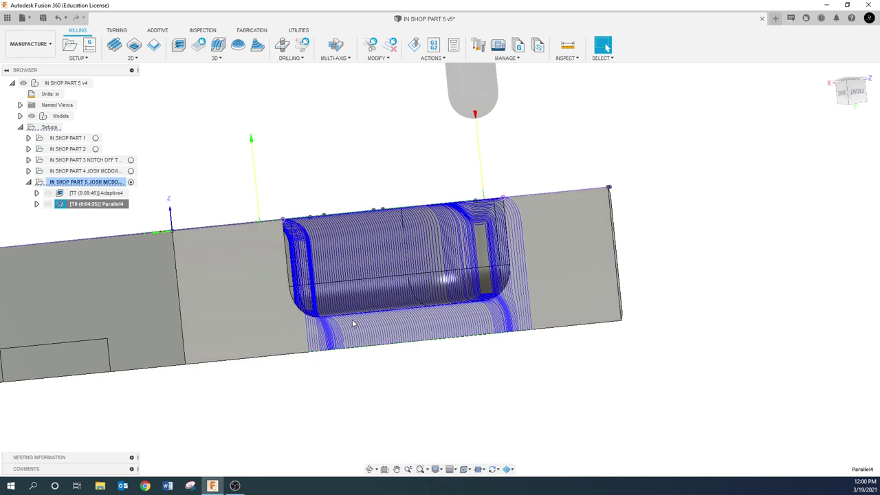
pyautogui.keyDown('shift'); pyautogui.moveTo(354, 322); pyautogui.dragTo(339, 277, button='middle'); pyautogui.keyUp('shift')
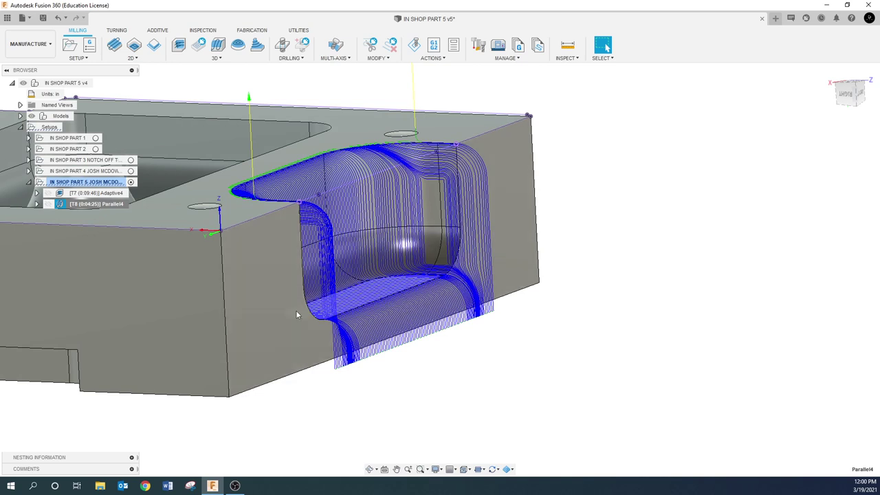
# - Set Parallel4's bottom height to the selected pocket floor face and regenerate it
pyautogui.rightClick(104, 205)
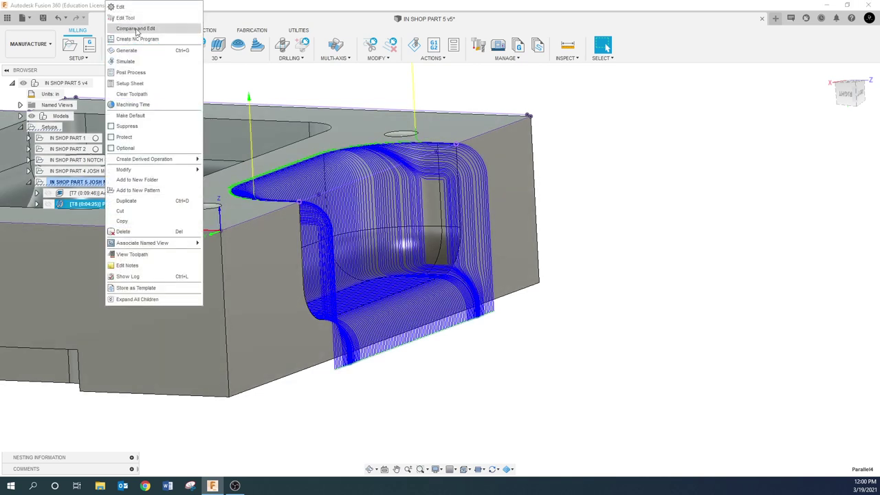
pyautogui.click(141, 10)
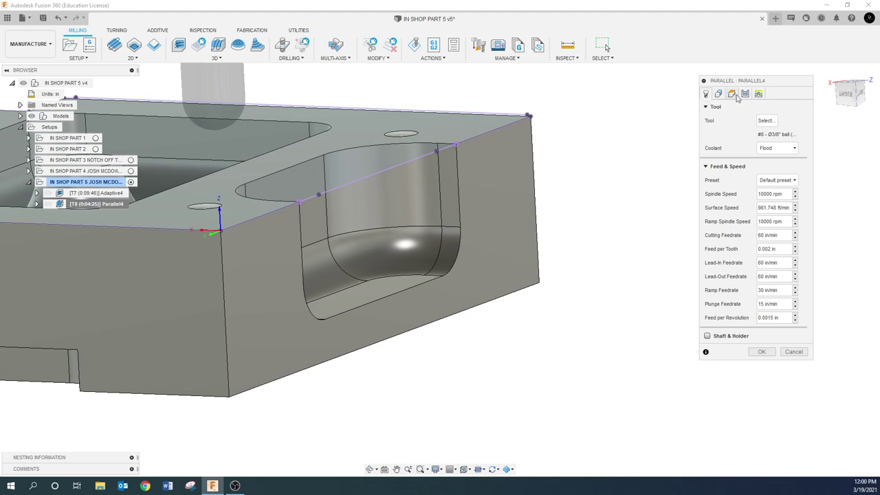
pyautogui.click(731, 94)
pyautogui.click(763, 258)
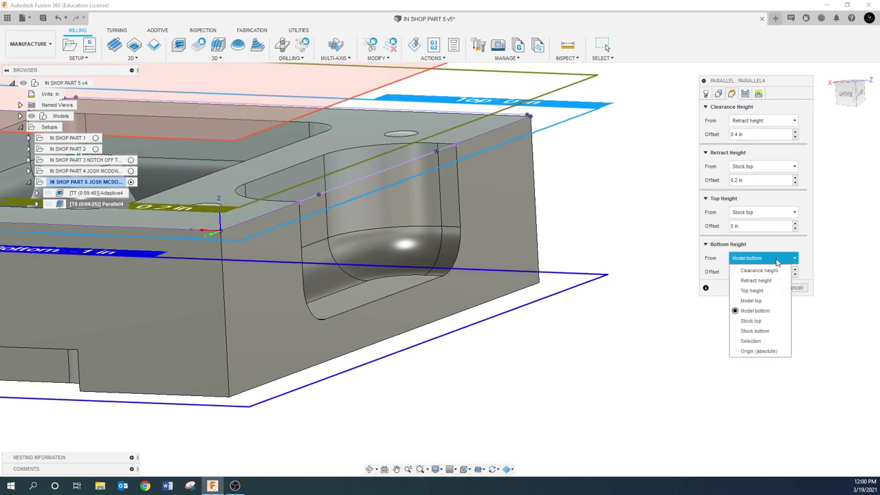
pyautogui.click(762, 347)
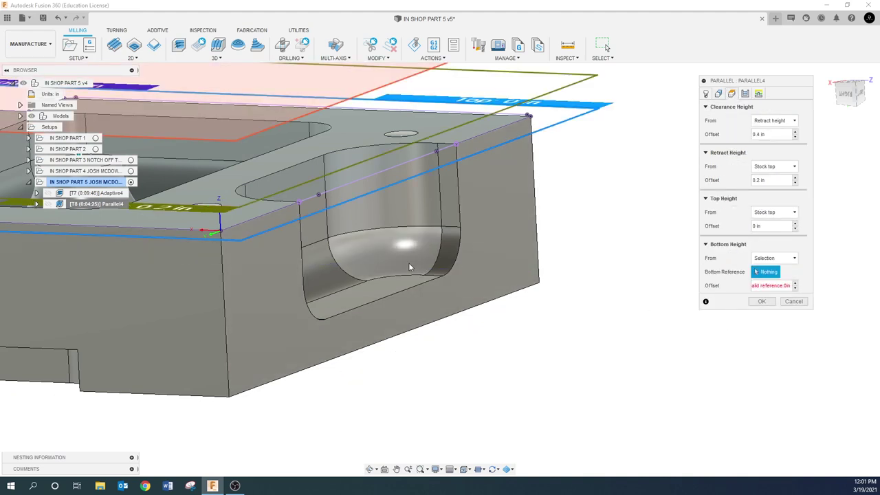
pyautogui.click(379, 290)
pyautogui.click(762, 302)
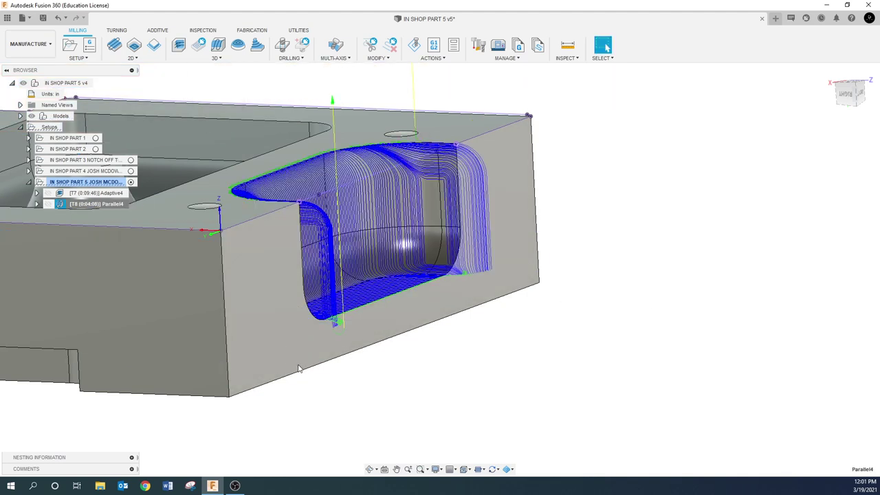
# - Zoom around the Parallel4 toolpath to review it, then hide it to show the bare part
pyautogui.scroll(3, 300, 346)
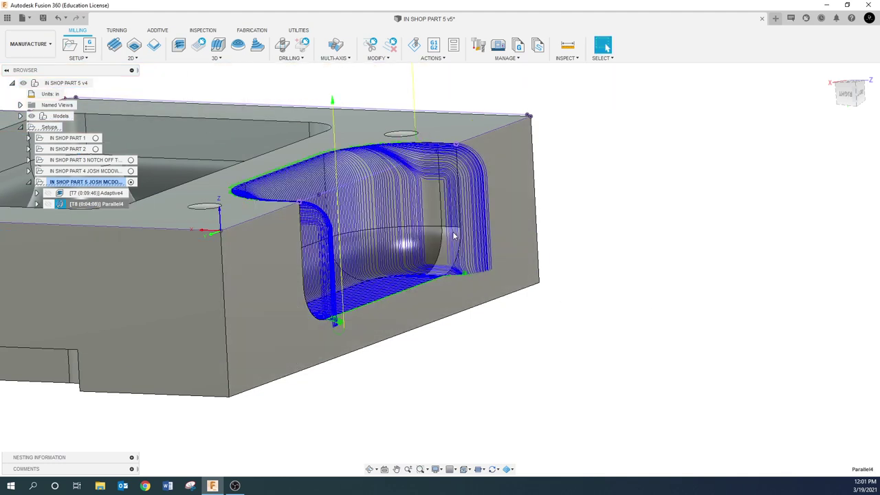
pyautogui.scroll(2, 433, 219)
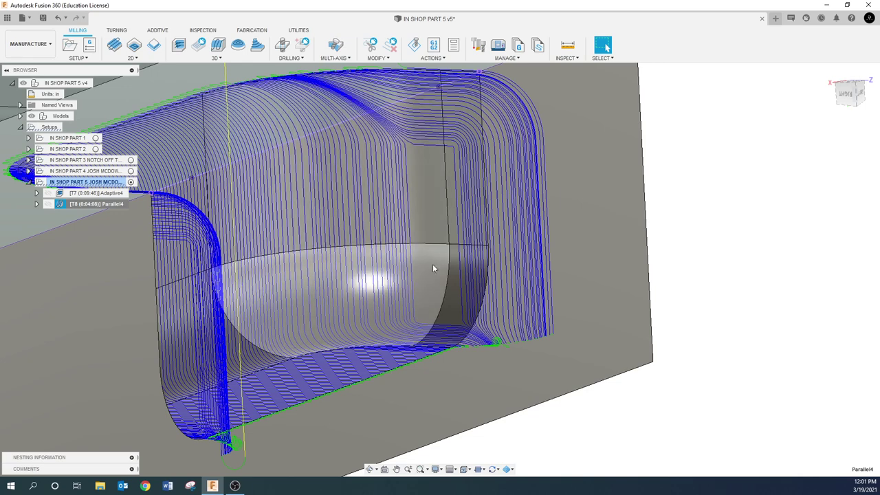
pyautogui.scroll(-2, 393, 287)
pyautogui.scroll(-3, 559, 322)
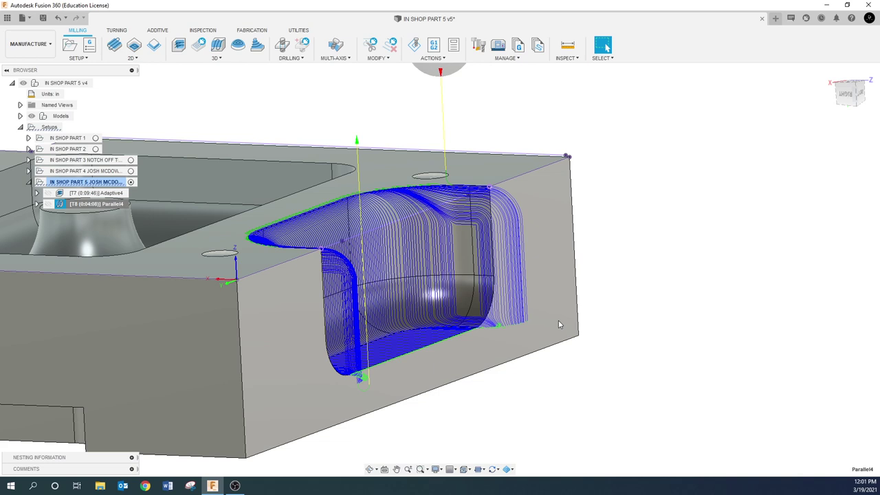
pyautogui.scroll(-5, 263, 304)
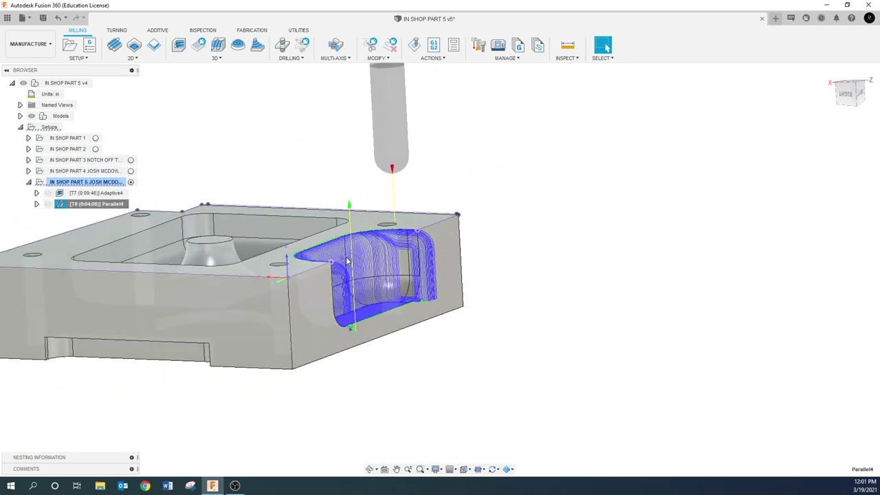
pyautogui.click(216, 143)
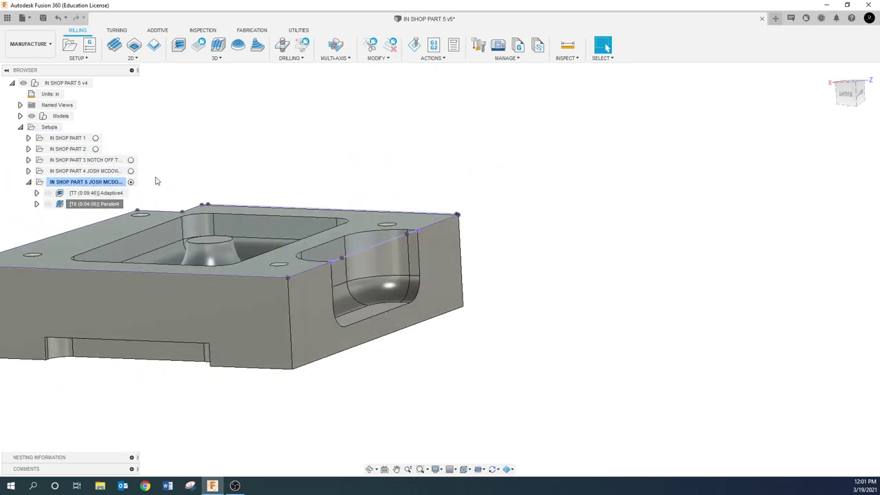
# - Derive a Contour operation from Parallel4 with the tool inside the boundary and 0 offset
pyautogui.rightClick(109, 206)
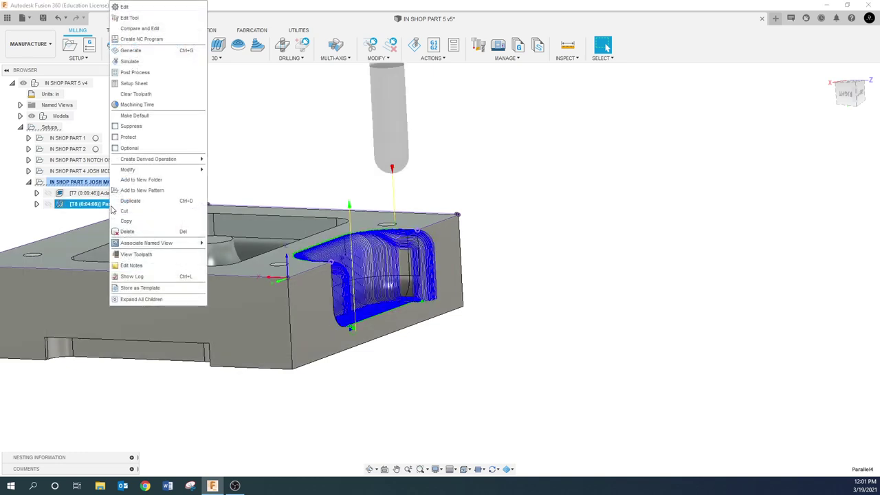
pyautogui.moveTo(148, 159)
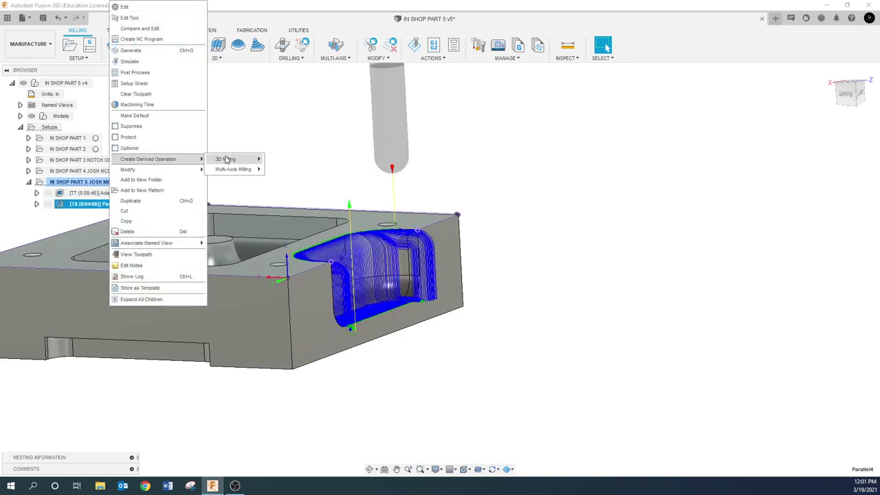
pyautogui.moveTo(227, 160)
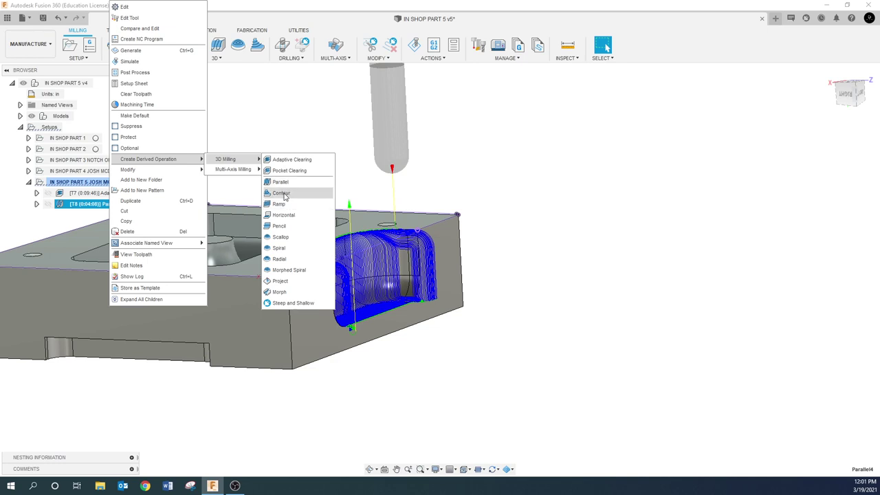
pyautogui.click(286, 193)
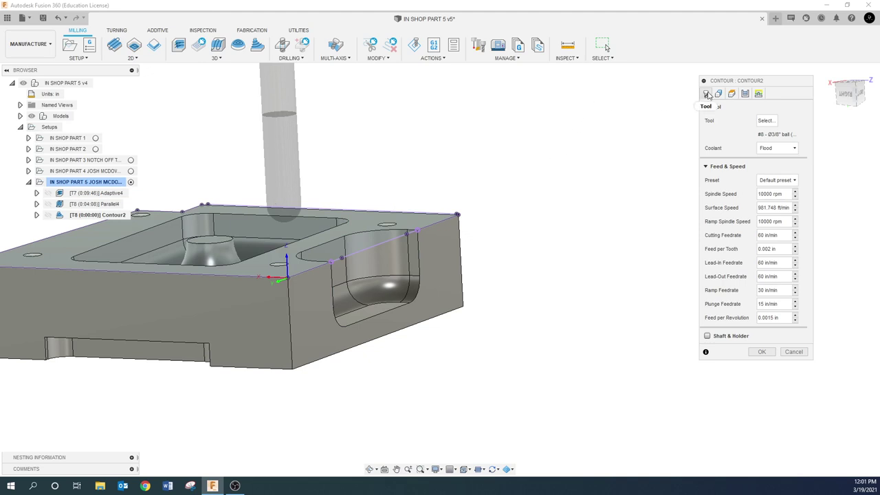
pyautogui.click(719, 94)
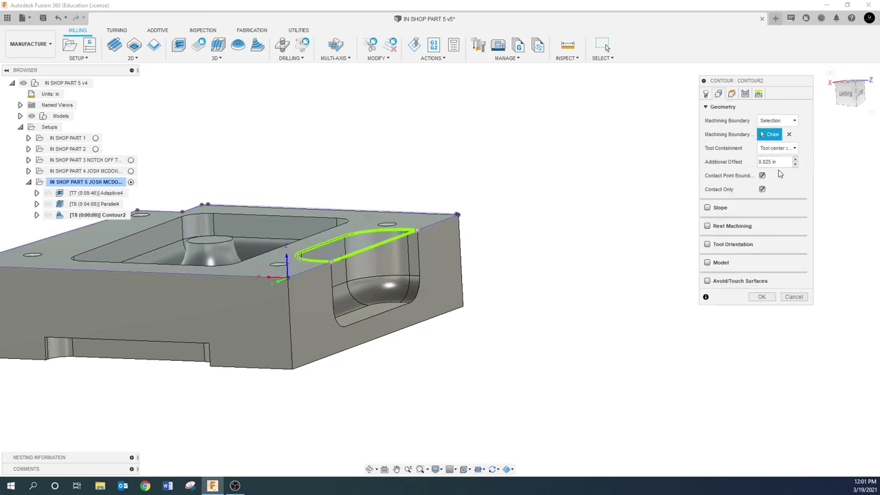
pyautogui.click(776, 147)
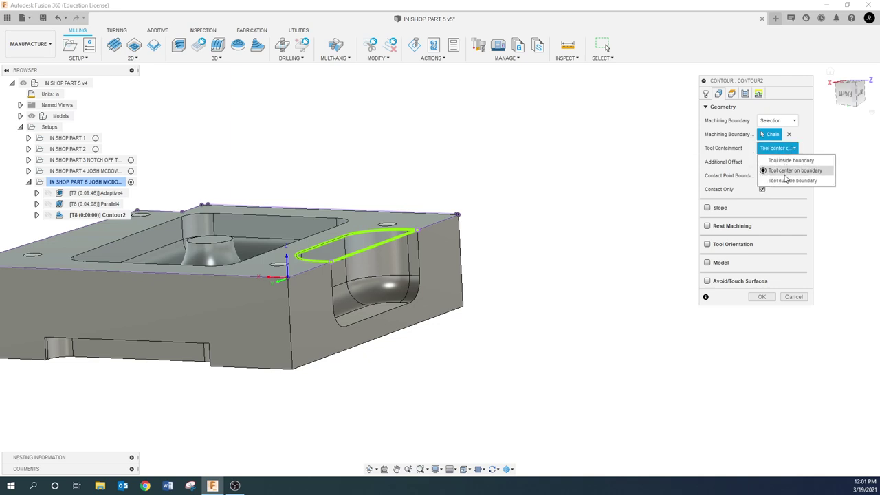
pyautogui.click(783, 160)
pyautogui.click(782, 163)
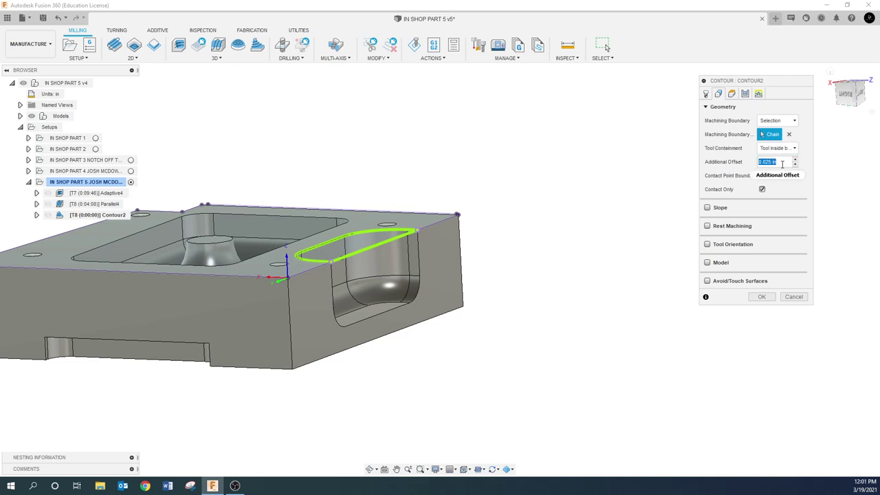
pyautogui.write('0.')
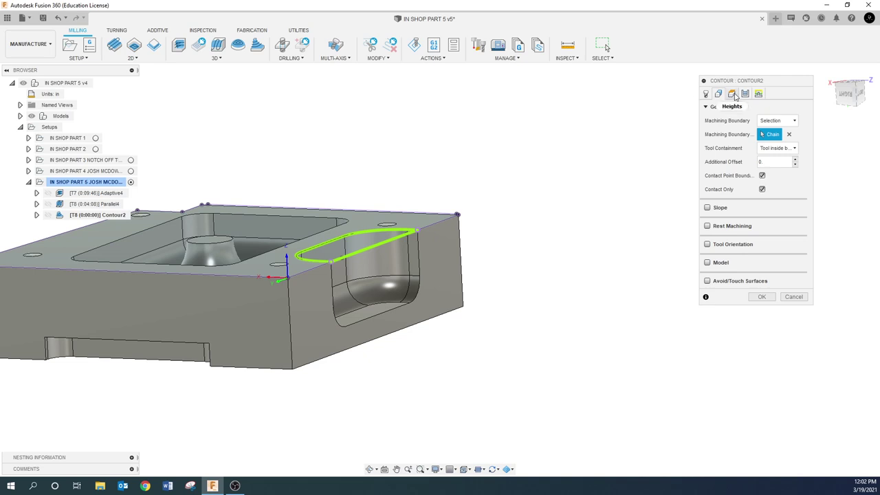
# - Set Contour2's maximum stepdown to .025 and generate its toolpath
pyautogui.click(733, 94)
pyautogui.click(746, 94)
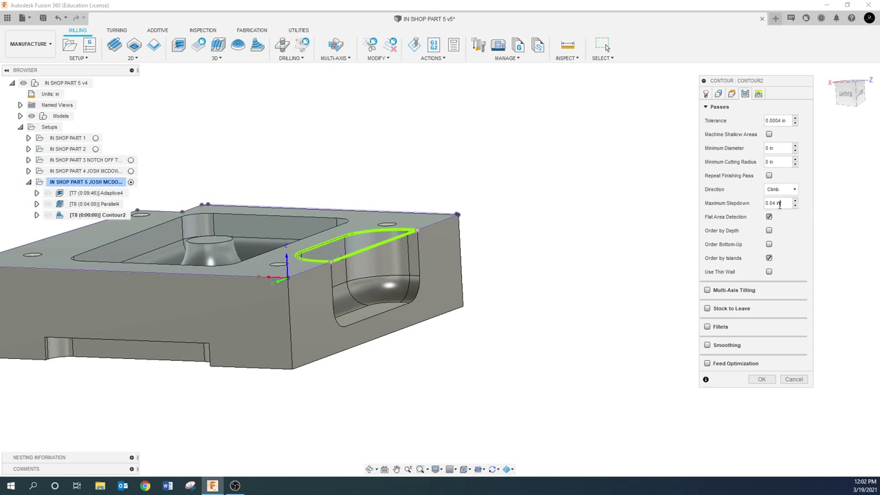
pyautogui.press('BackSpace')
pyautogui.press('BackSpace')
pyautogui.press('BackSpace')
pyautogui.press('BackSpace')
pyautogui.press('BackSpace')
pyautogui.press('BackSpace')
pyautogui.press('BackSpace')
pyautogui.write('.025')
pyautogui.click(761, 378)
pyautogui.keyDown('shift'); pyautogui.moveTo(532, 316); pyautogui.dragTo(336, 339, button='middle'); pyautogui.keyUp('shift')
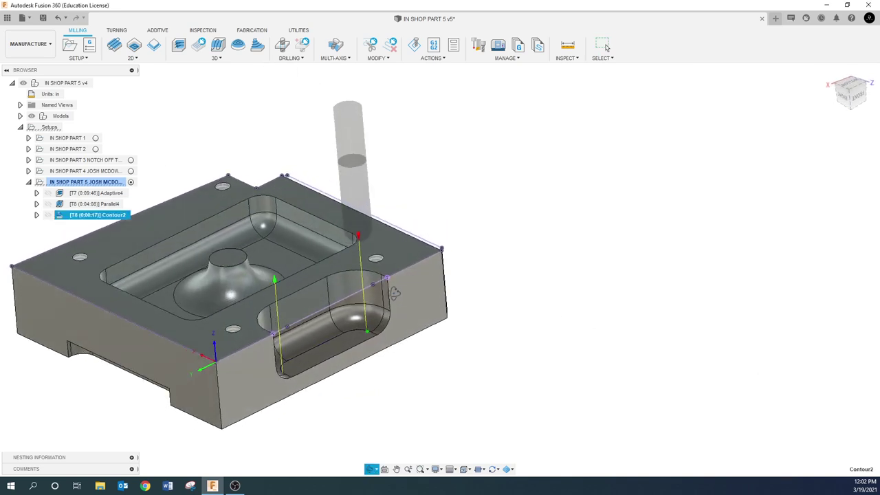
# - Switch Contour2's tool containment to tool center on boundary and regenerate it
pyautogui.scroll(8, 289, 363)
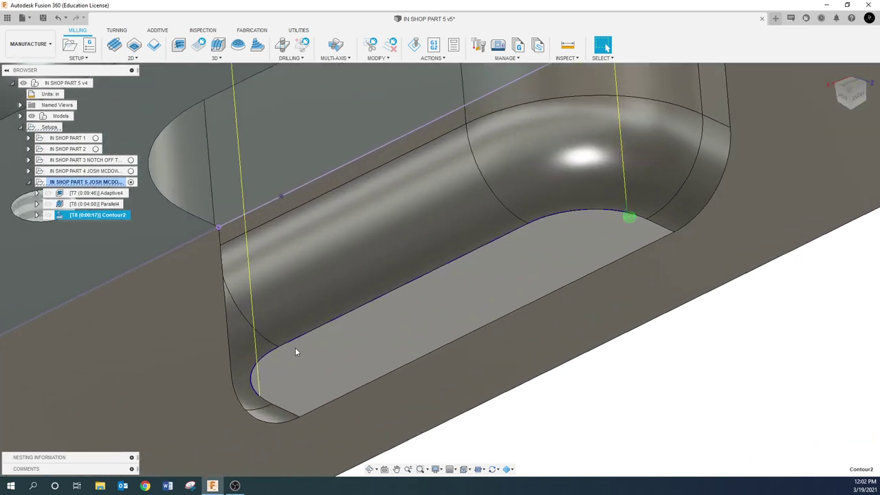
pyautogui.scroll(-4, 312, 338)
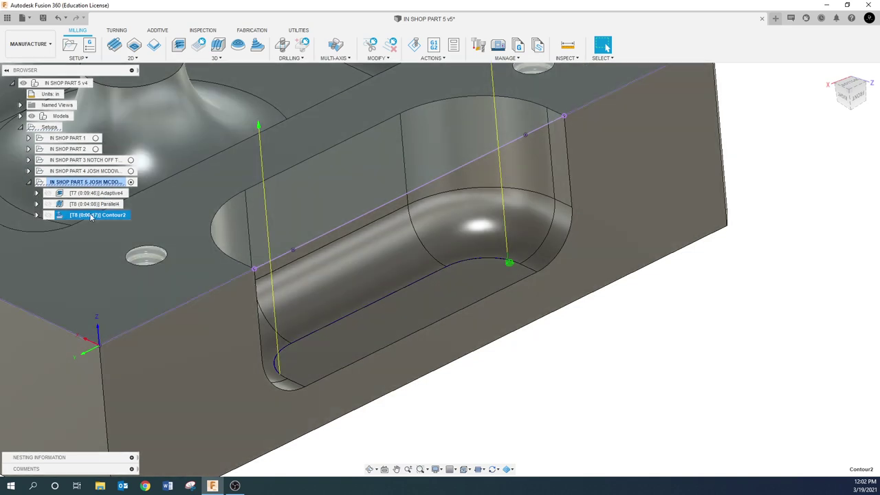
pyautogui.rightClick(83, 215)
pyautogui.click(111, 6)
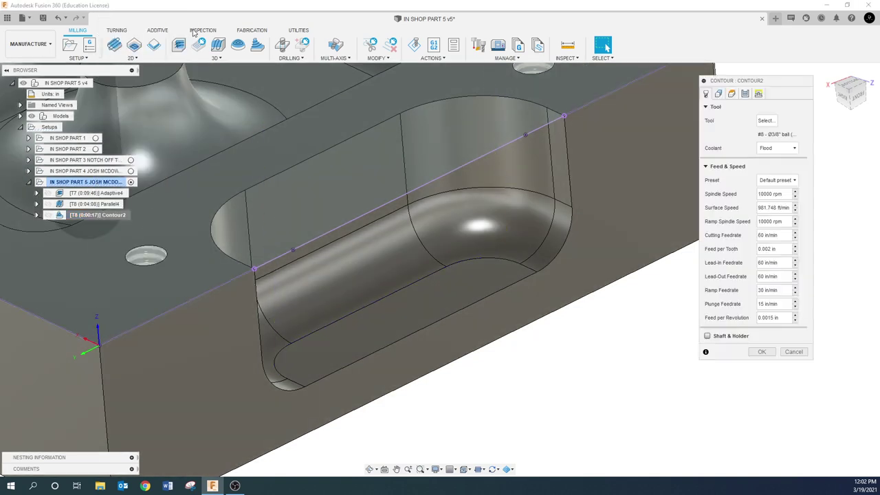
pyautogui.click(719, 95)
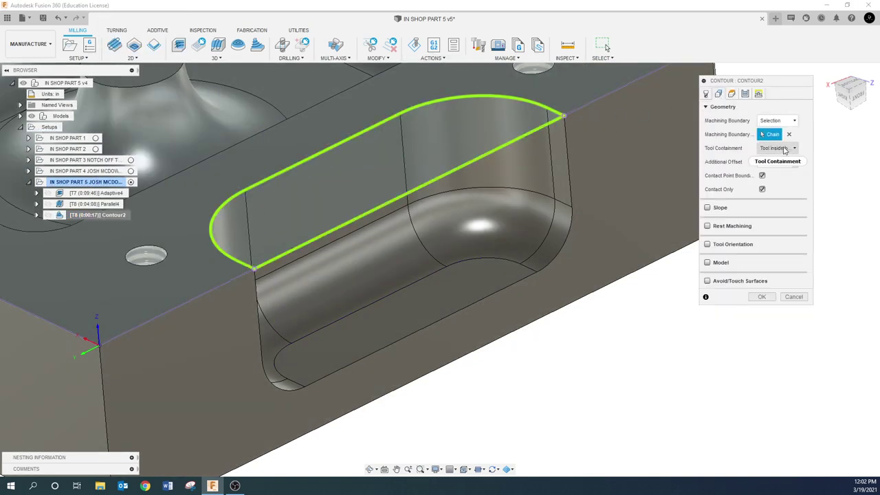
pyautogui.click(784, 148)
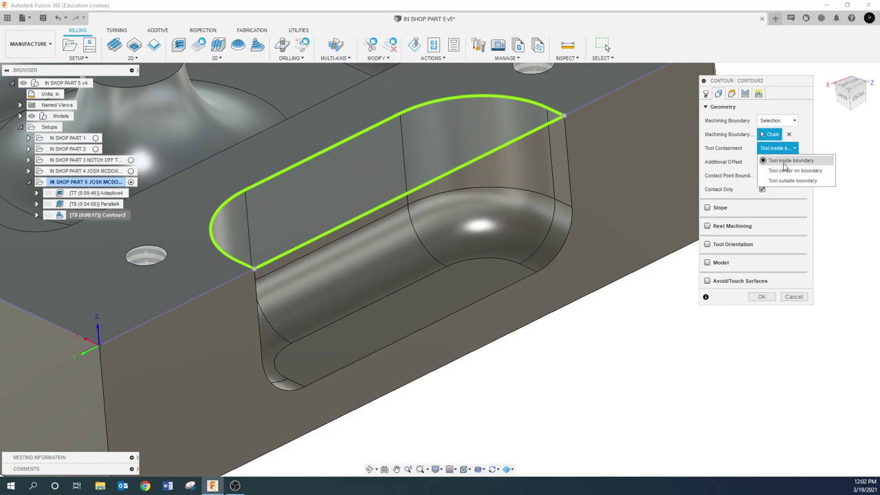
pyautogui.click(791, 170)
pyautogui.click(761, 297)
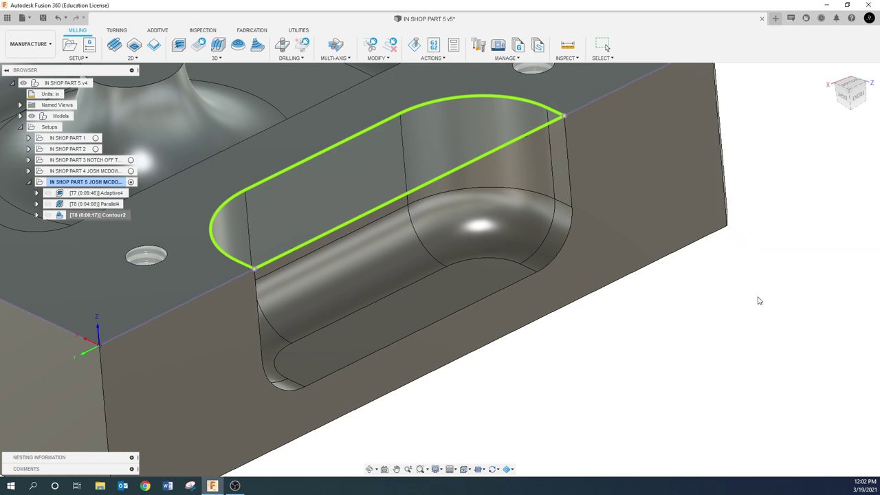
pyautogui.keyDown('shift'); pyautogui.moveTo(300, 342); pyautogui.dragTo(445, 322, button='middle'); pyautogui.keyUp('shift')
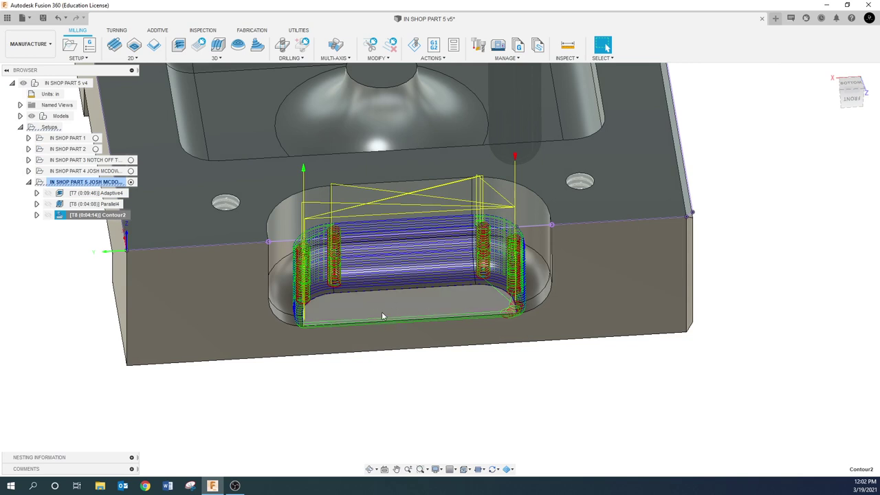
# - Turn on Machine Shallow Areas in Contour2's passes and regenerate the toolpath
pyautogui.rightClick(77, 216)
pyautogui.click(127, 7)
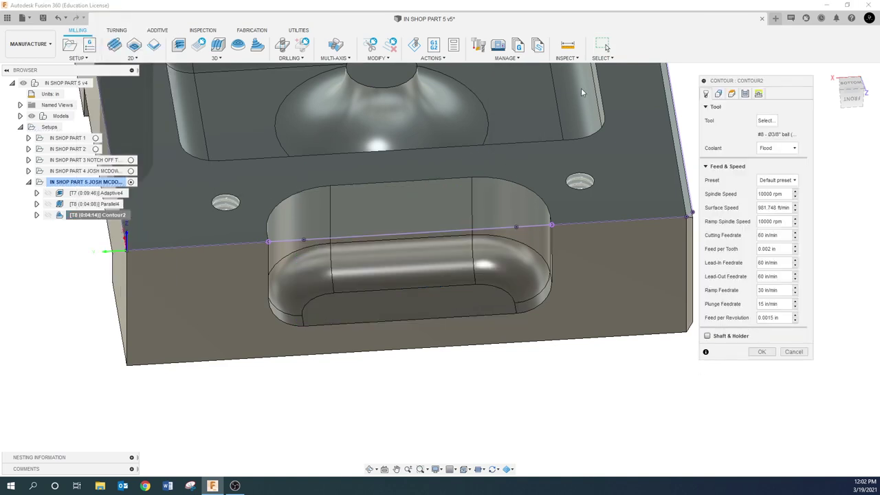
pyautogui.click(717, 93)
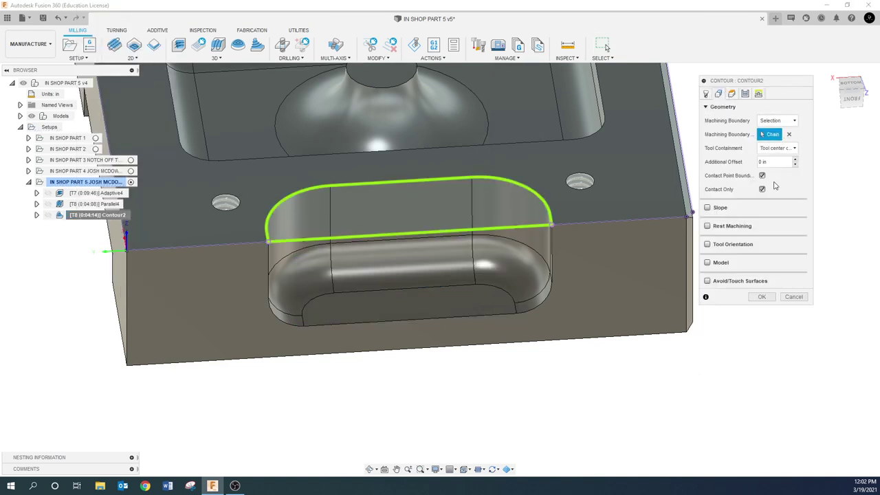
pyautogui.click(732, 93)
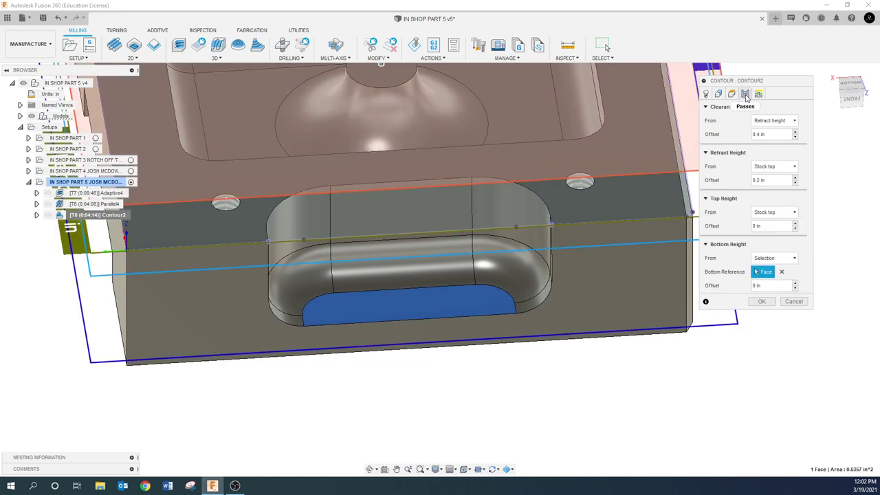
pyautogui.click(745, 93)
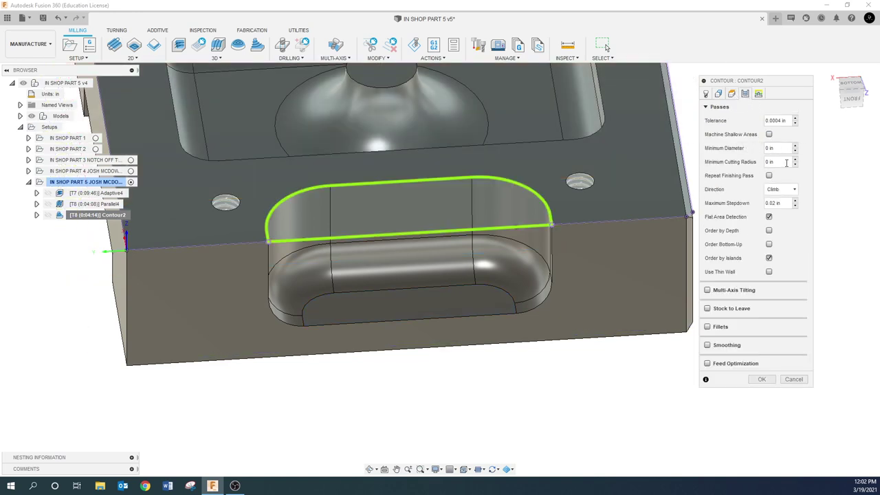
pyautogui.click(769, 134)
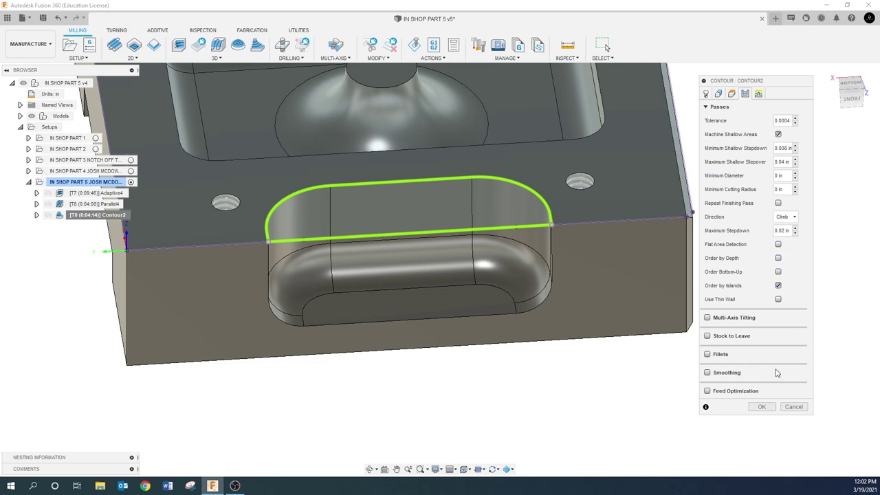
pyautogui.click(761, 407)
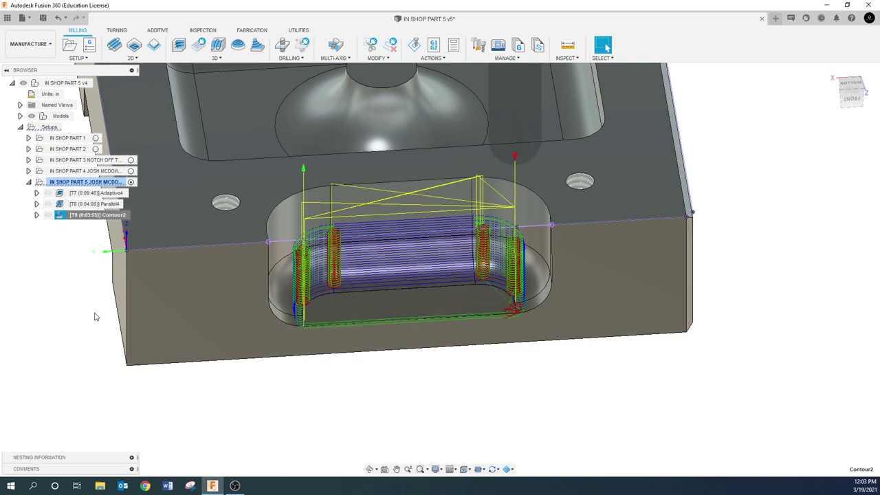
# - Re-enable Flat Area Detection on Contour2, regenerate, and hide its toolpath
pyautogui.rightClick(96, 216)
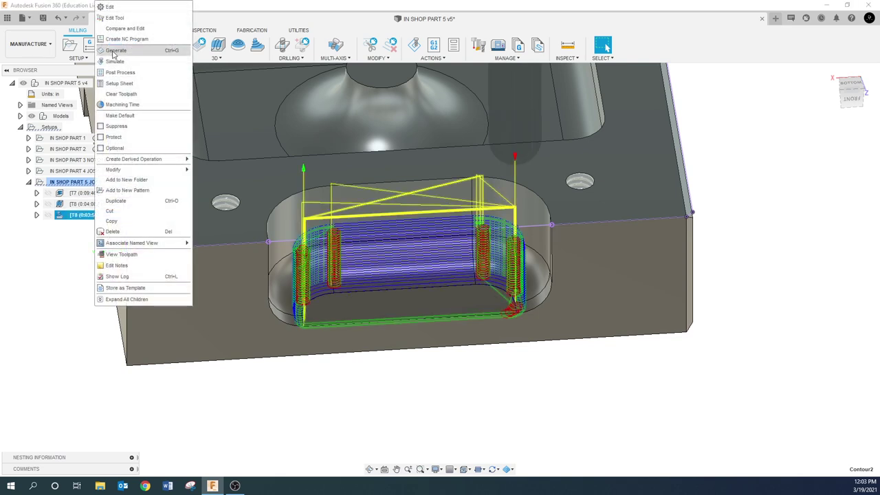
pyautogui.click(111, 7)
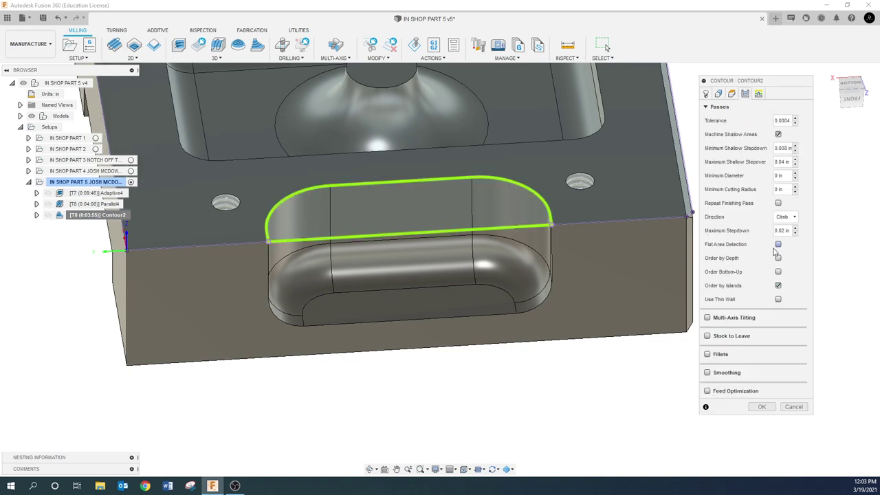
pyautogui.click(777, 244)
pyautogui.click(765, 408)
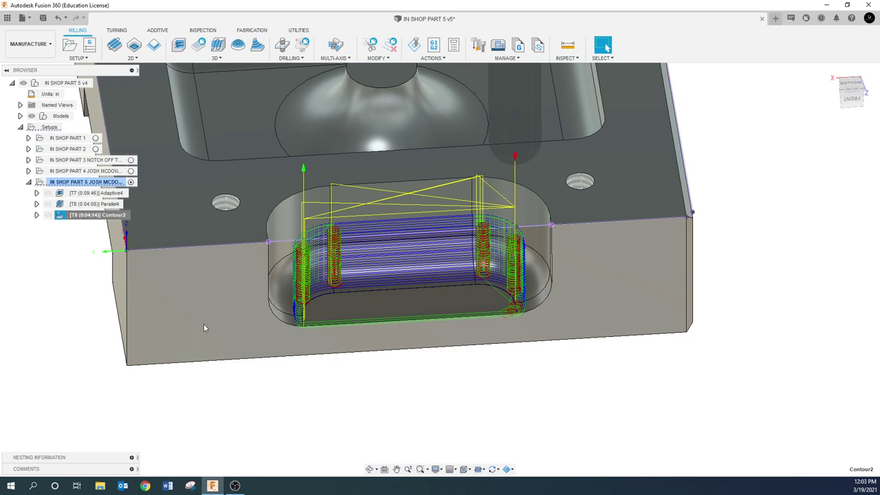
pyautogui.click(72, 304)
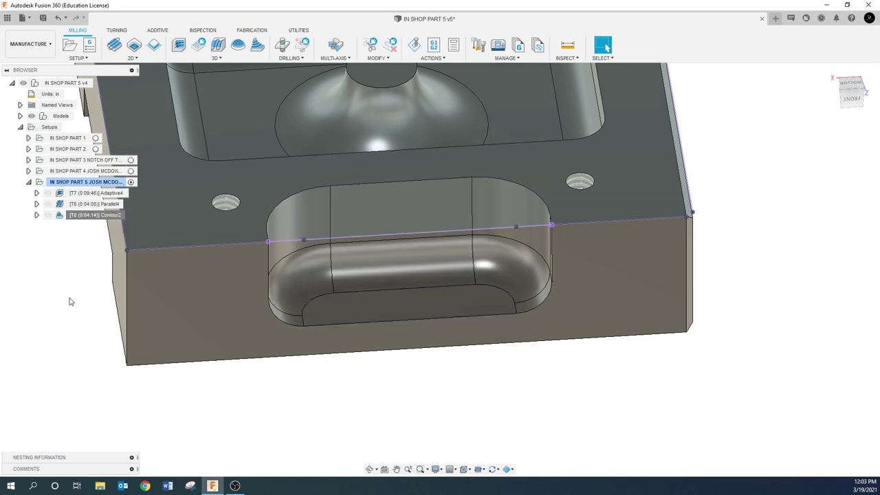
# - Derive a Ramp operation from Contour2, review its geometry, heights and passes, and generate Ramp2
pyautogui.rightClick(89, 216)
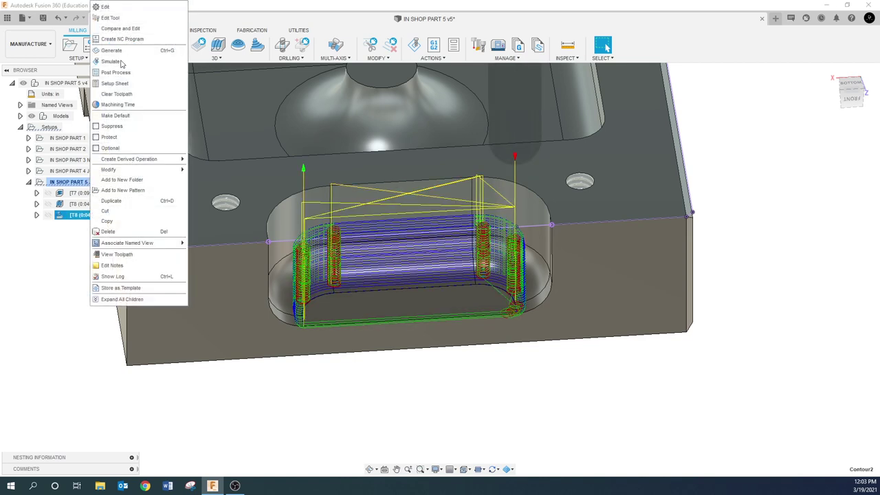
pyautogui.moveTo(131, 160)
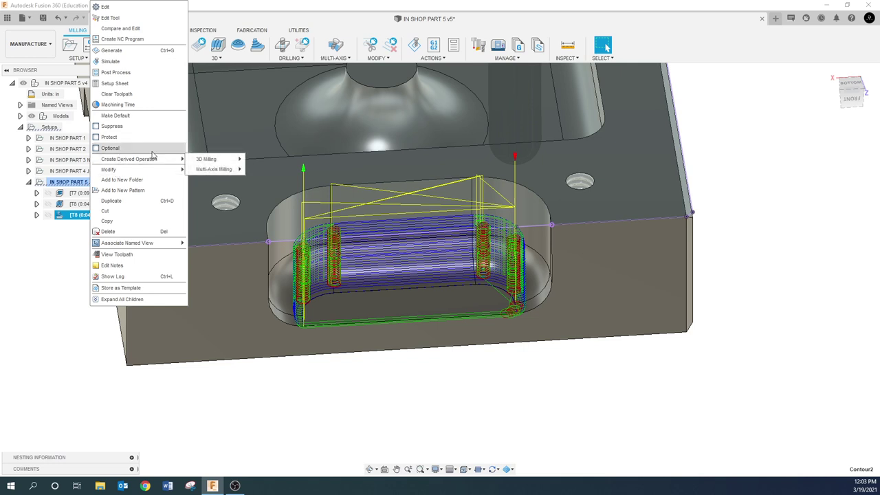
pyautogui.moveTo(206, 160)
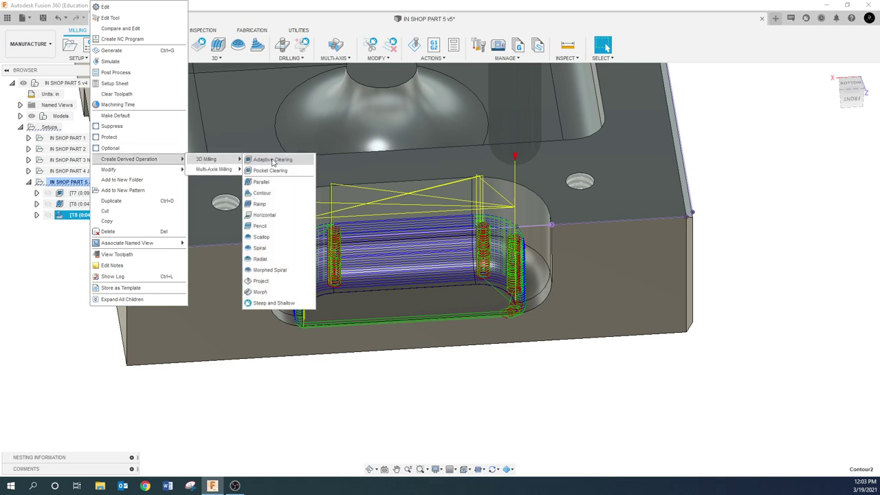
pyautogui.click(260, 204)
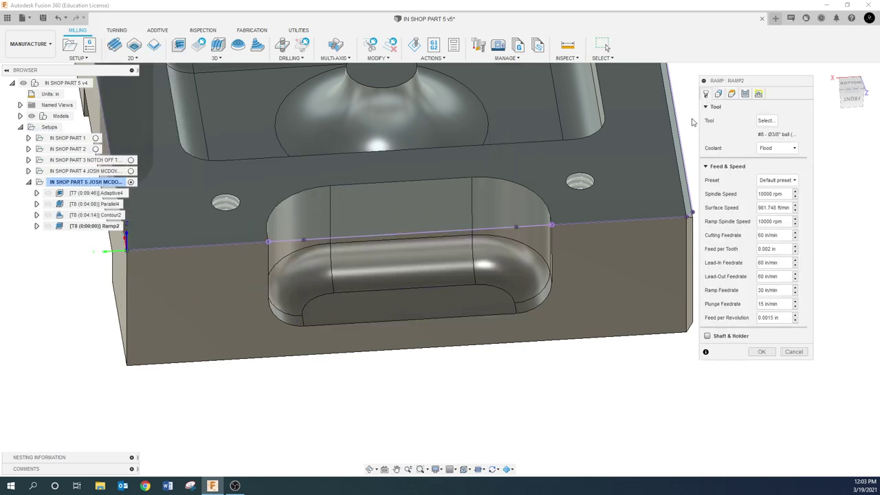
pyautogui.click(718, 94)
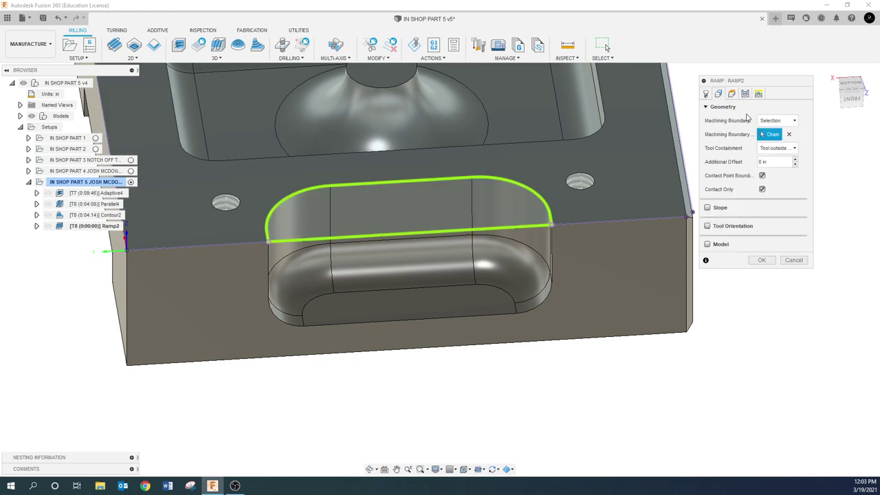
pyautogui.click(731, 93)
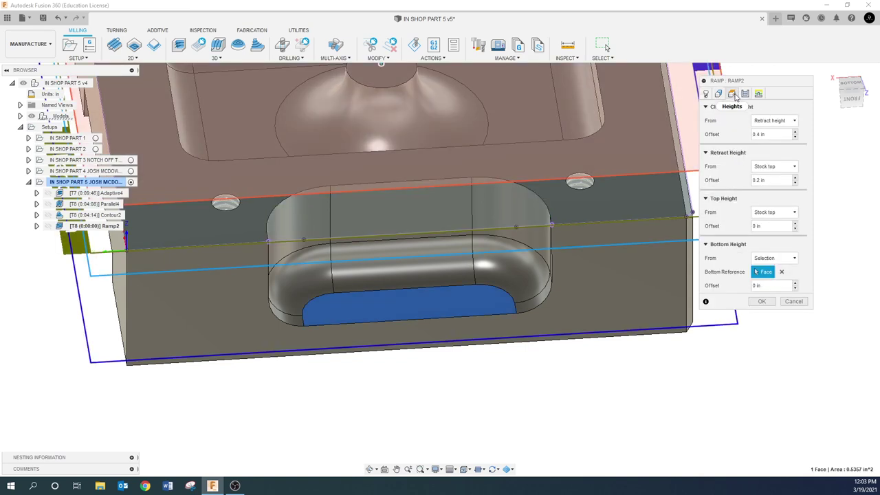
pyautogui.click(746, 94)
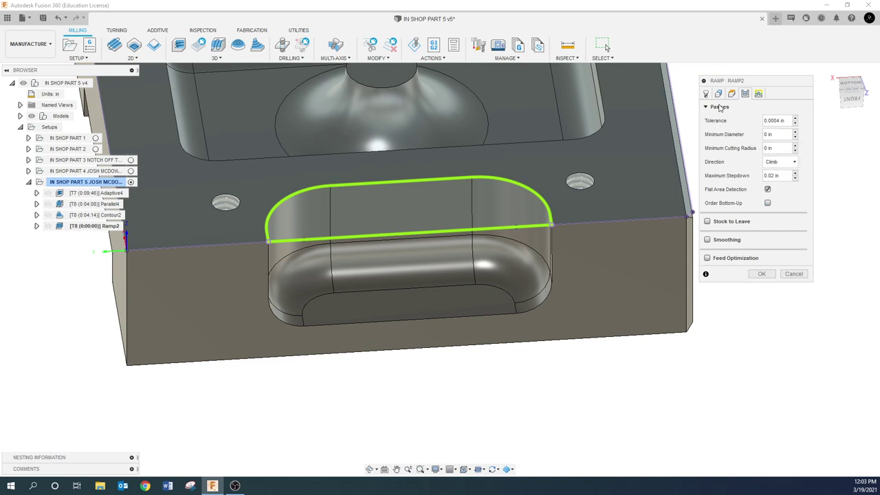
pyautogui.click(760, 274)
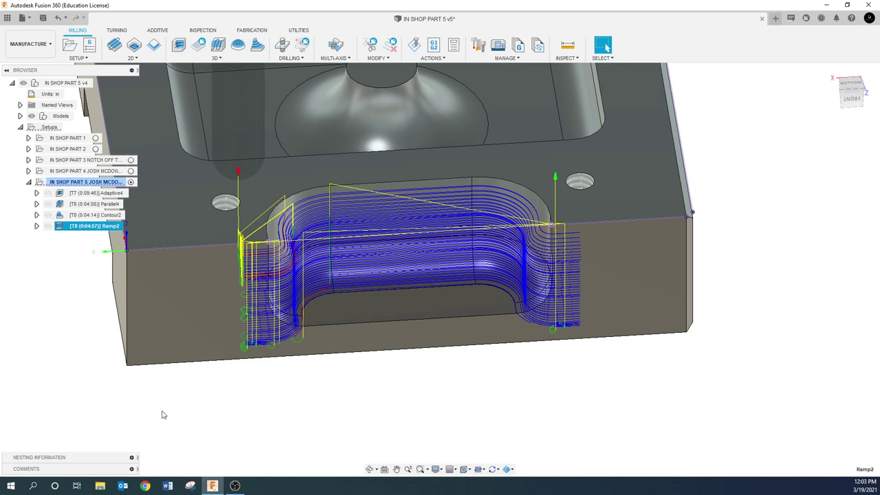
pyautogui.click(76, 344)
pyautogui.rightClick(87, 228)
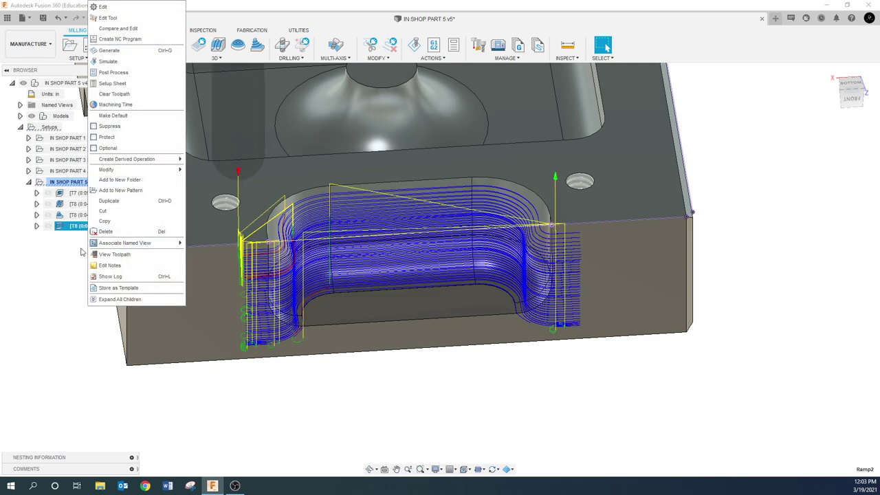
# - Derive Scallop3 from Ramp2 with a .01 stepover and generate its toolpath
pyautogui.moveTo(115, 160)
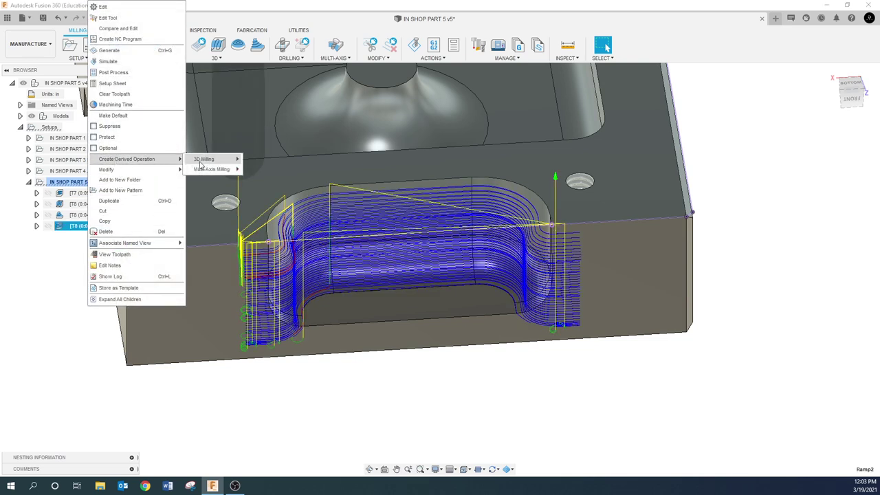
pyautogui.moveTo(205, 164)
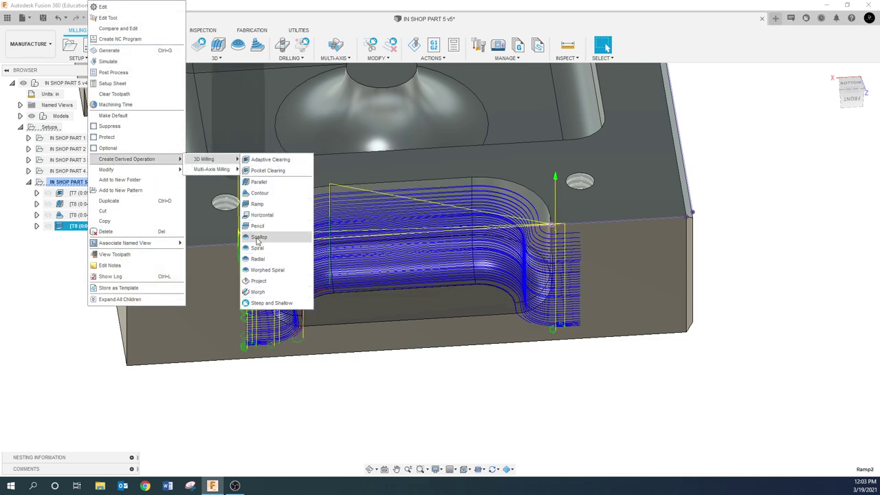
pyautogui.click(259, 238)
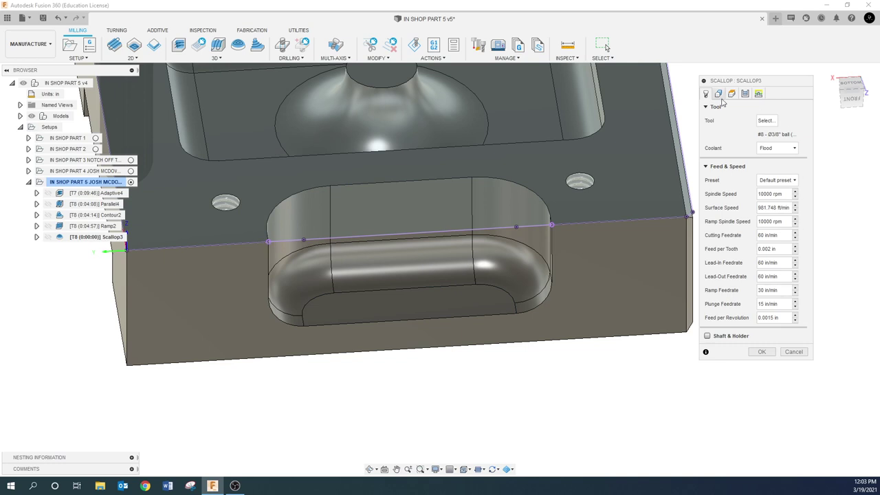
pyautogui.click(719, 94)
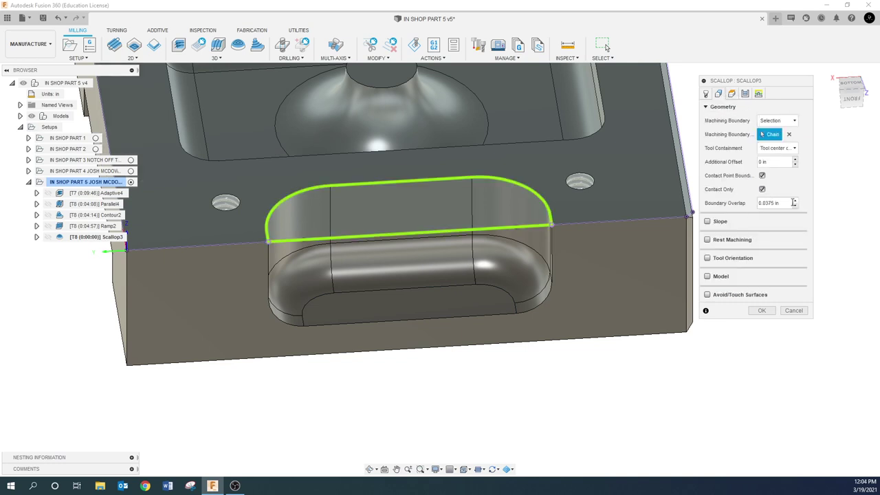
pyautogui.moveTo(787, 202)
pyautogui.click(731, 94)
pyautogui.click(746, 95)
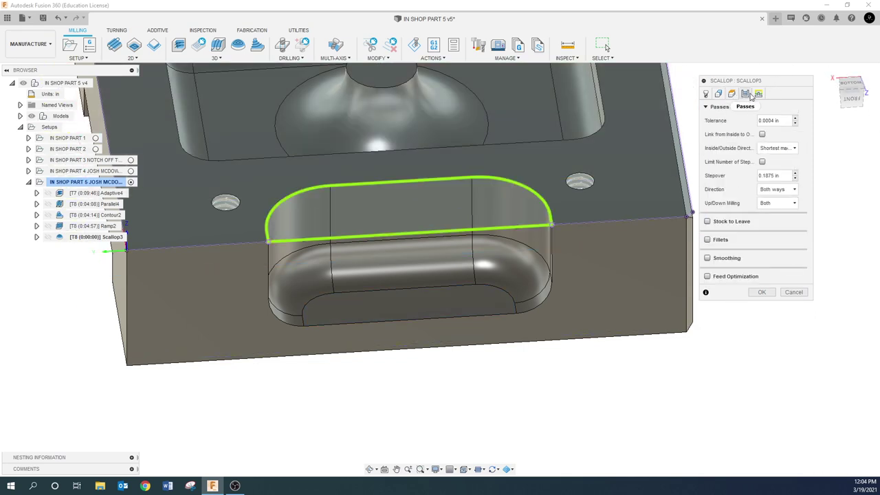
pyautogui.click(783, 176)
pyautogui.write('.01')
pyautogui.click(762, 292)
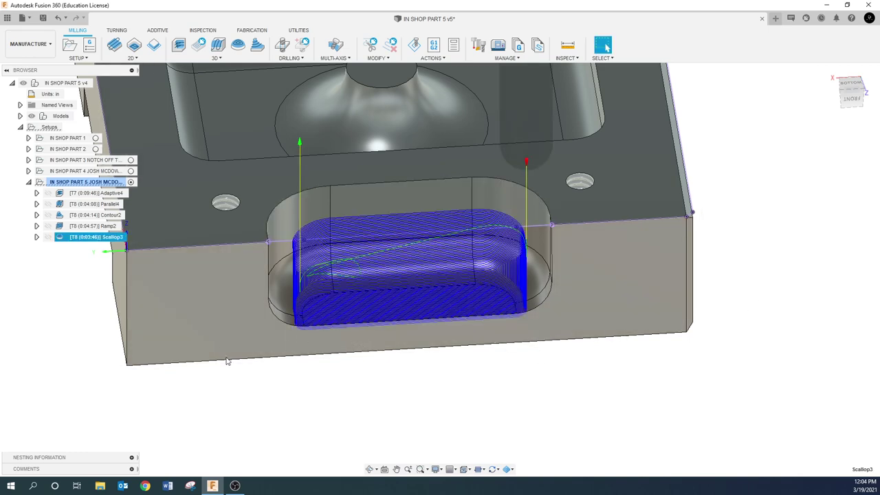
# - Orbit and zoom around the part to inspect the Scallop3 toolpath
pyautogui.keyDown('shift'); pyautogui.moveTo(227, 361); pyautogui.dragTo(338, 295, button='middle'); pyautogui.keyUp('shift')
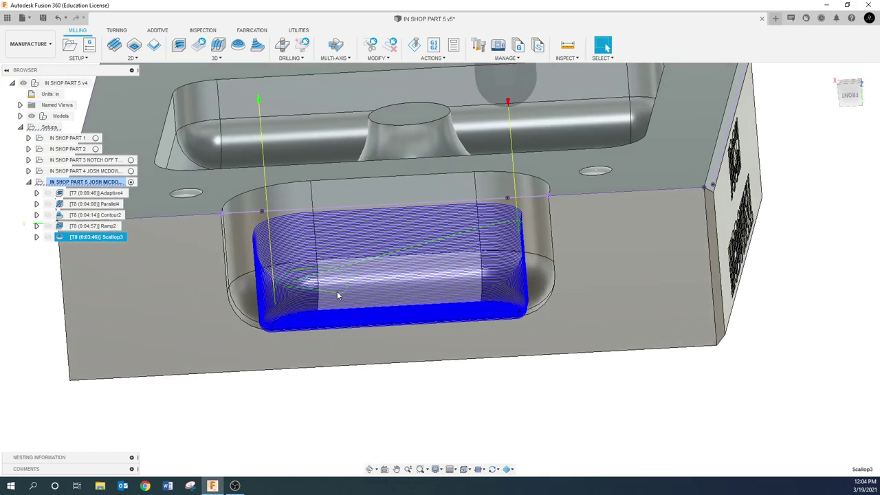
pyautogui.scroll(5, 337, 296)
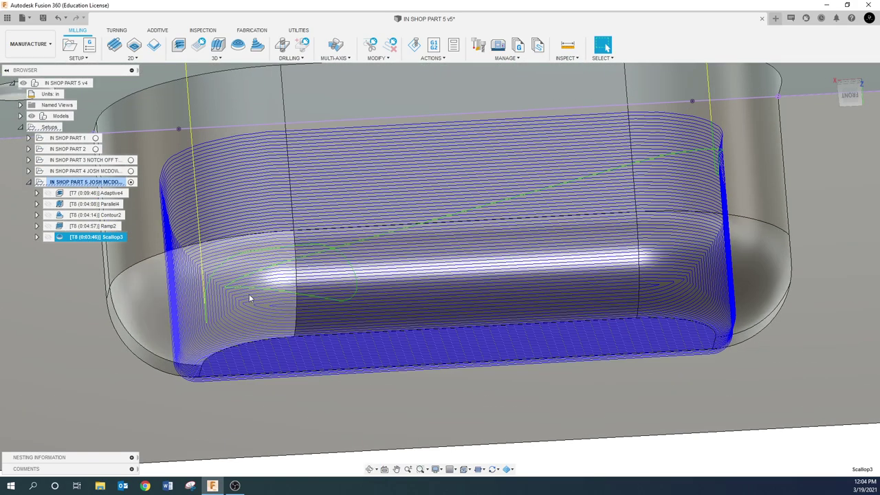
pyautogui.scroll(-5, 154, 362)
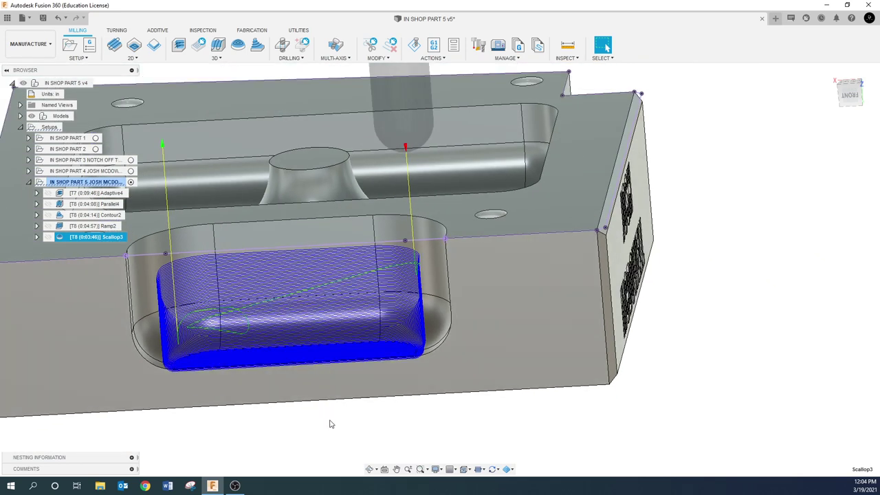
pyautogui.click(329, 425)
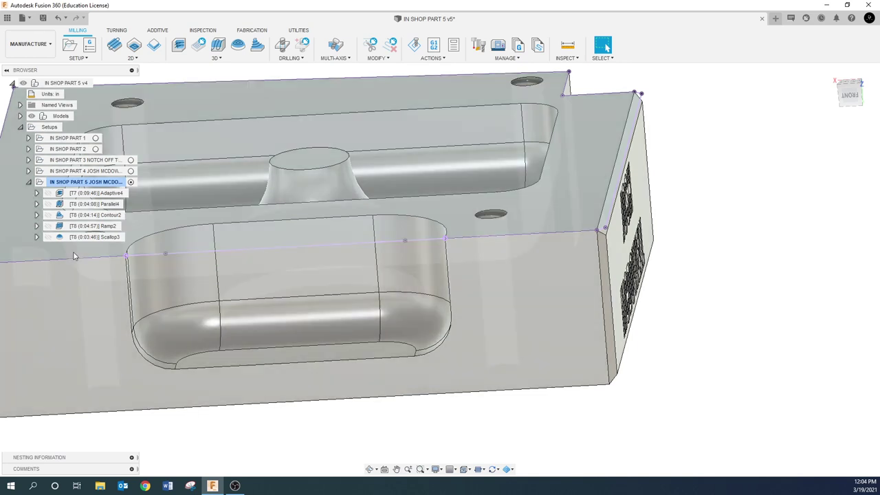
# - Delete Ramp2, Parallel4 and Contour2, then recheck Scallop3 from the part's left end
pyautogui.click(80, 226)
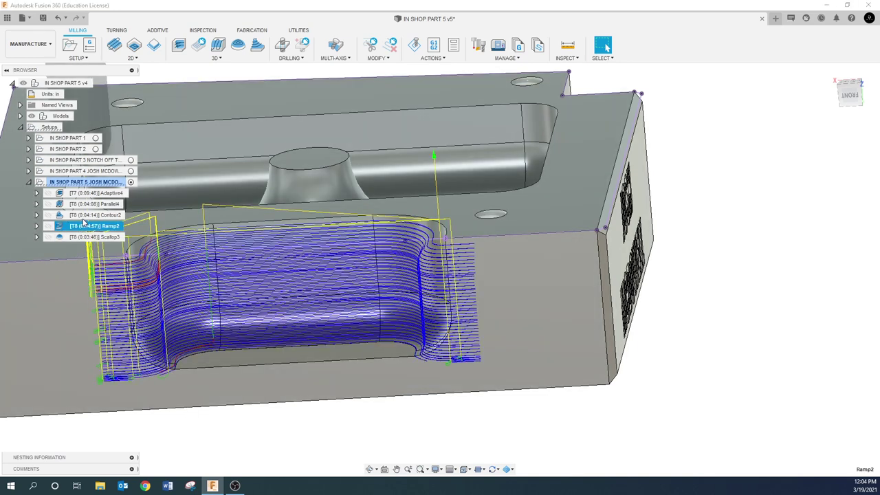
pyautogui.keyDown('shift'); pyautogui.click(87, 205); pyautogui.keyUp('shift')
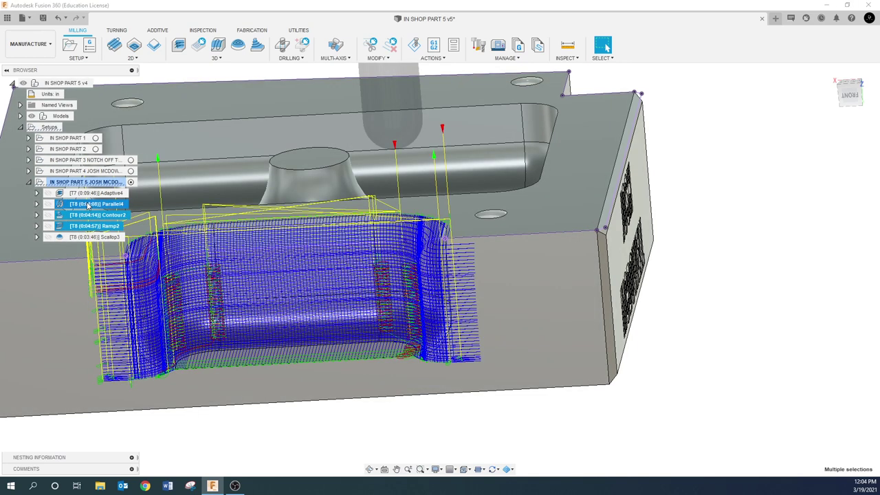
pyautogui.press('Delete')
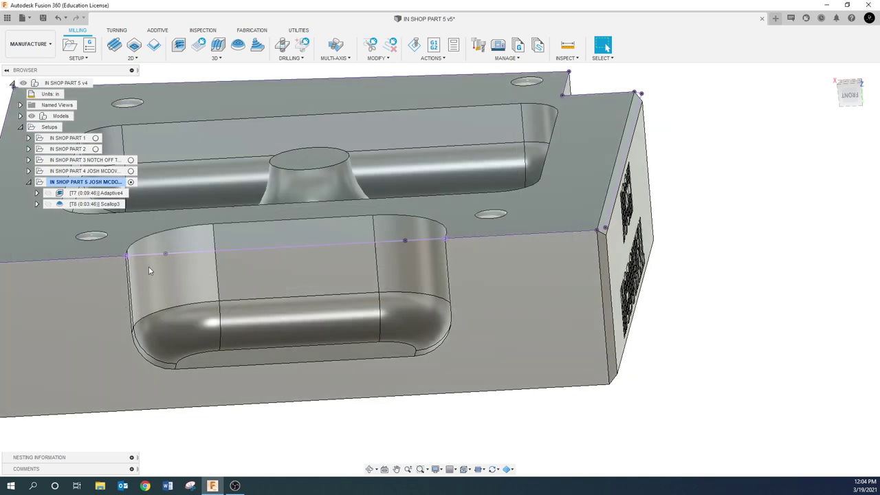
pyautogui.click(268, 353)
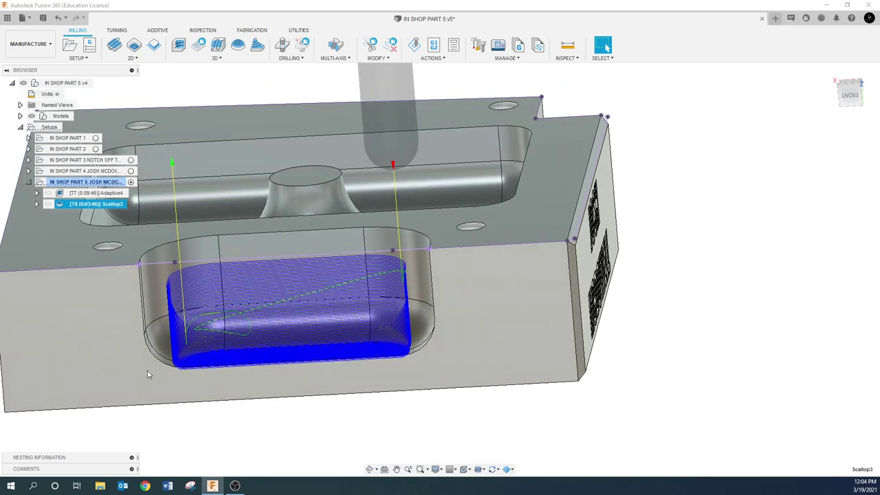
pyautogui.keyDown('shift'); pyautogui.moveTo(74, 335); pyautogui.dragTo(257, 368, button='middle'); pyautogui.keyUp('shift')
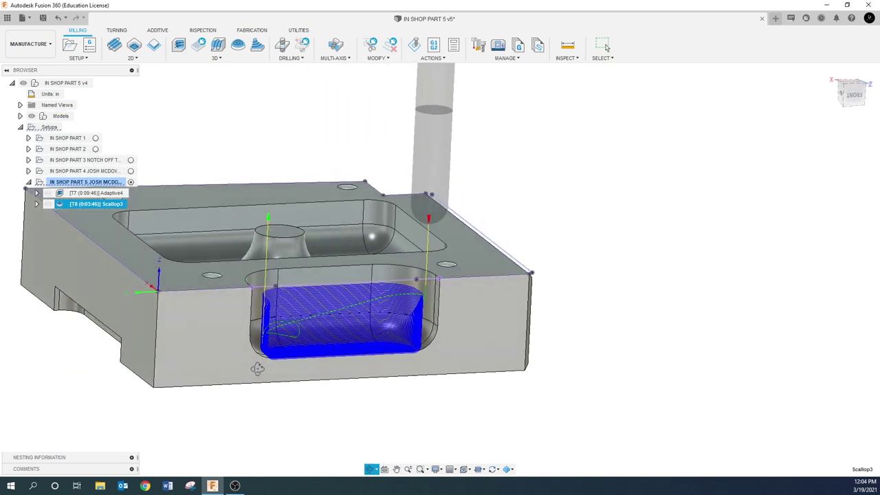
pyautogui.click(60, 371)
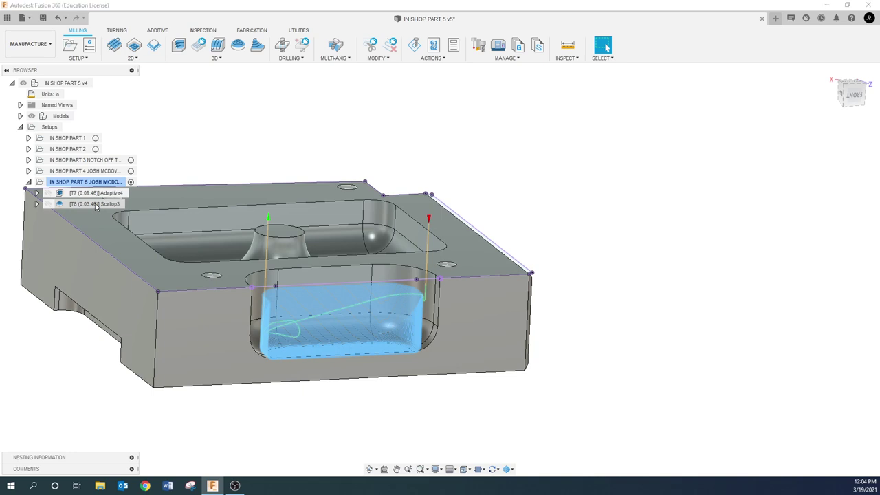
# - Derive Scallop4 from Scallop3, bounded by the large top pocket's rim, and generate it
pyautogui.rightClick(96, 205)
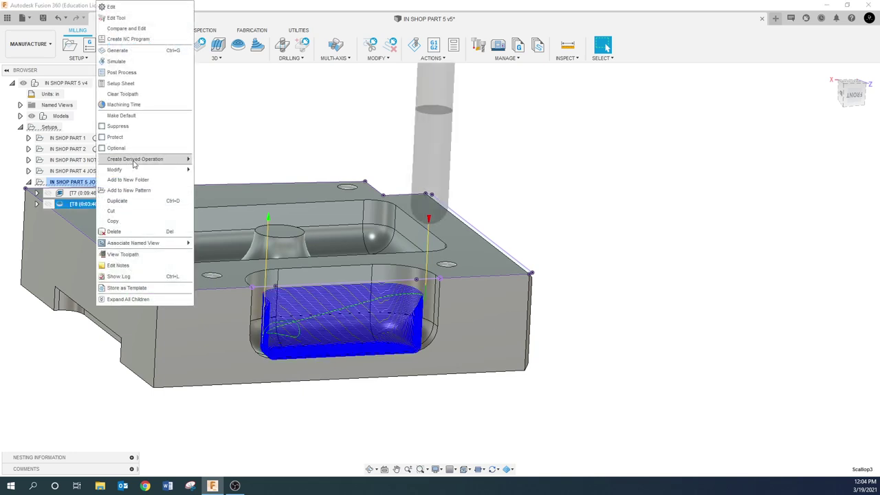
pyautogui.moveTo(136, 164)
pyautogui.moveTo(231, 165)
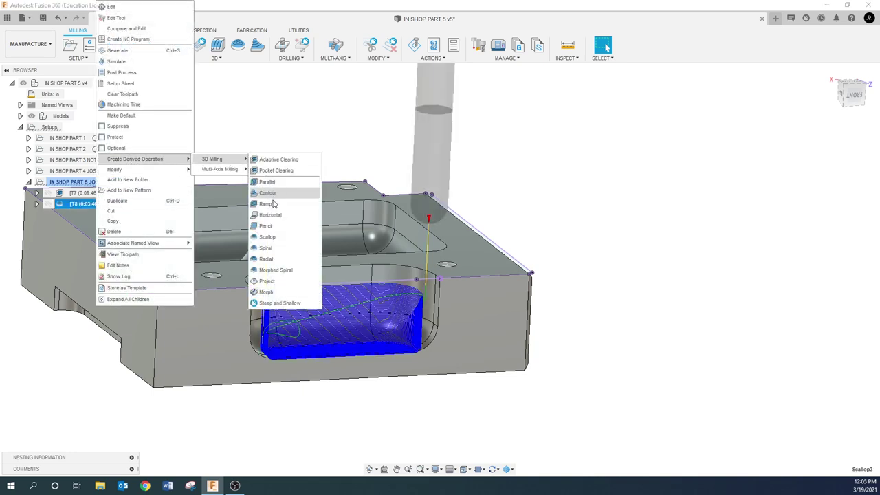
pyautogui.click(267, 237)
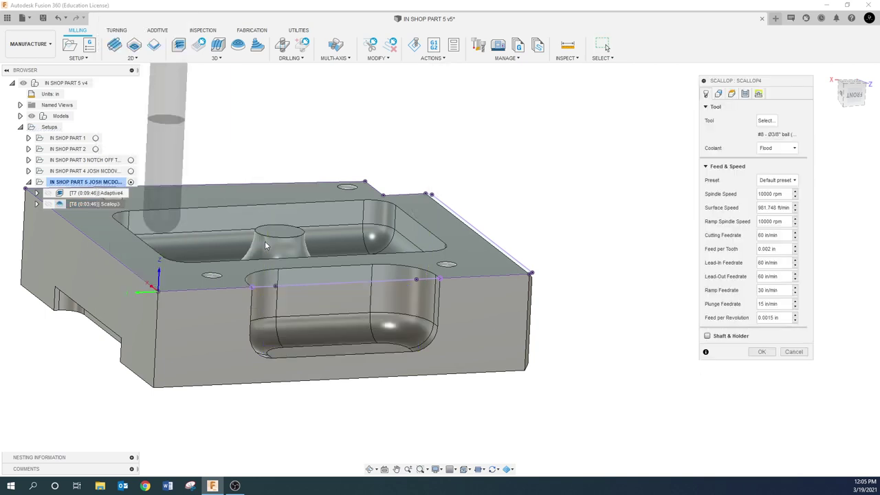
pyautogui.click(718, 93)
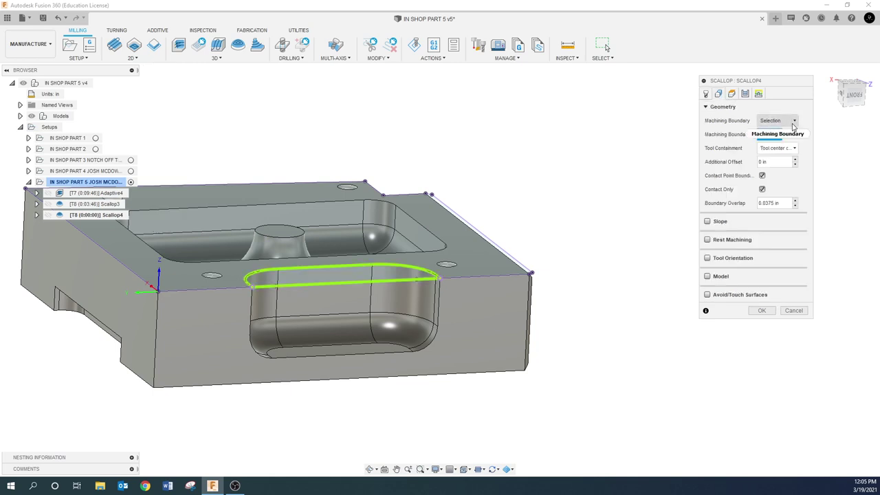
pyautogui.click(790, 134)
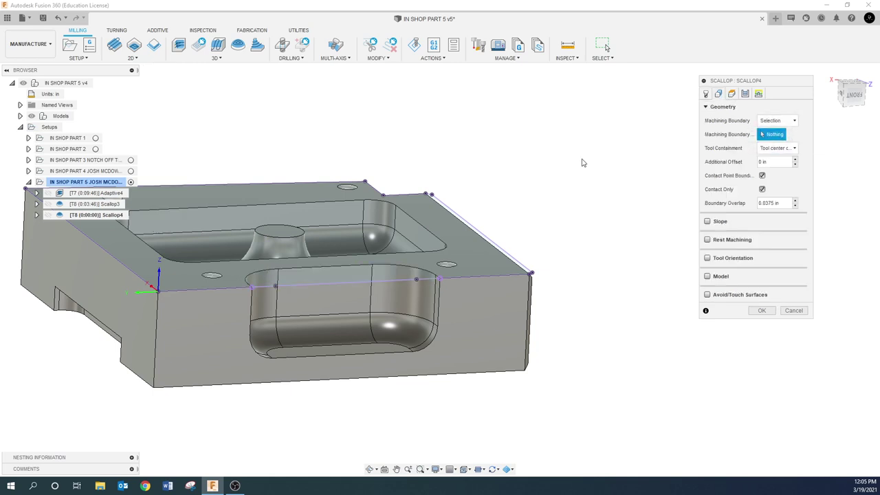
pyautogui.click(338, 204)
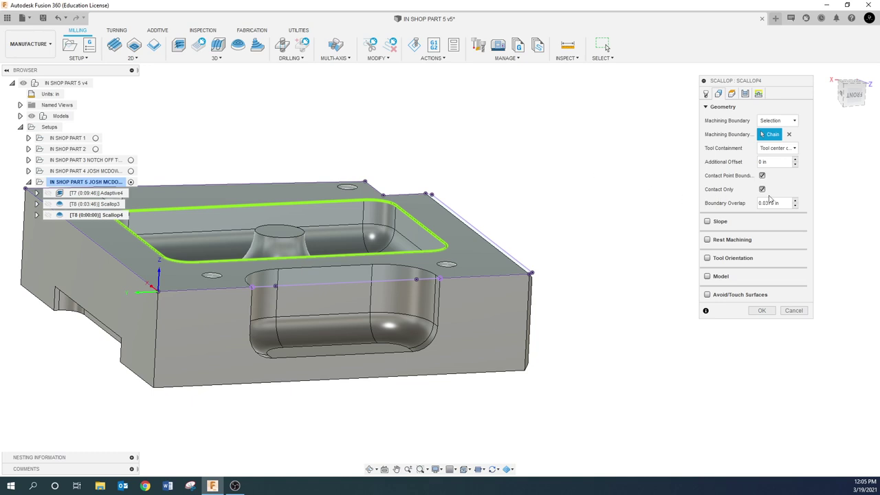
pyautogui.click(762, 310)
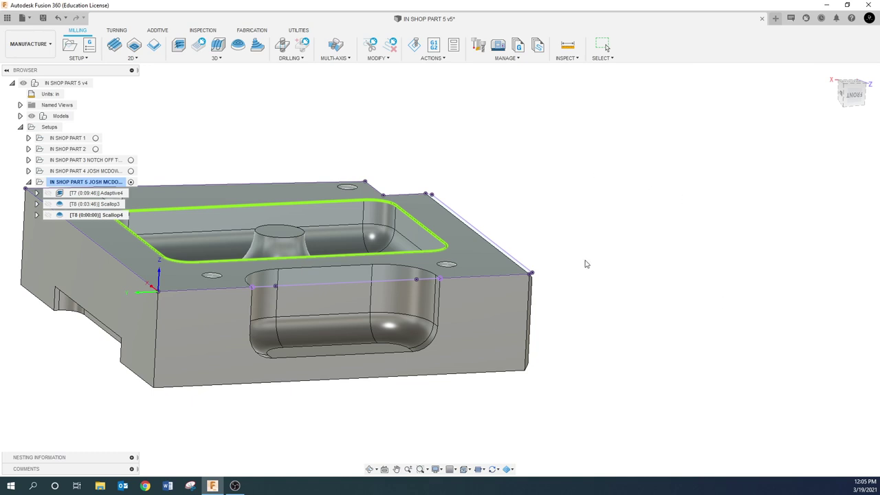
# - Orbit and zoom around the large top pocket to inspect Scallop4's passes around the central boss
pyautogui.keyDown('shift'); pyautogui.moveTo(389, 209); pyautogui.dragTo(372, 235, button='middle'); pyautogui.keyUp('shift')
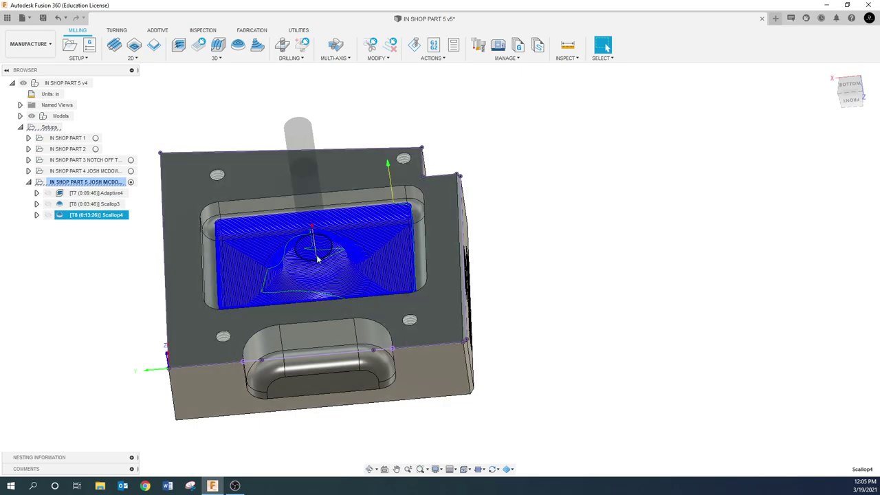
pyautogui.scroll(3, 316, 254)
pyautogui.scroll(2, 316, 254)
pyautogui.scroll(-4, 250, 249)
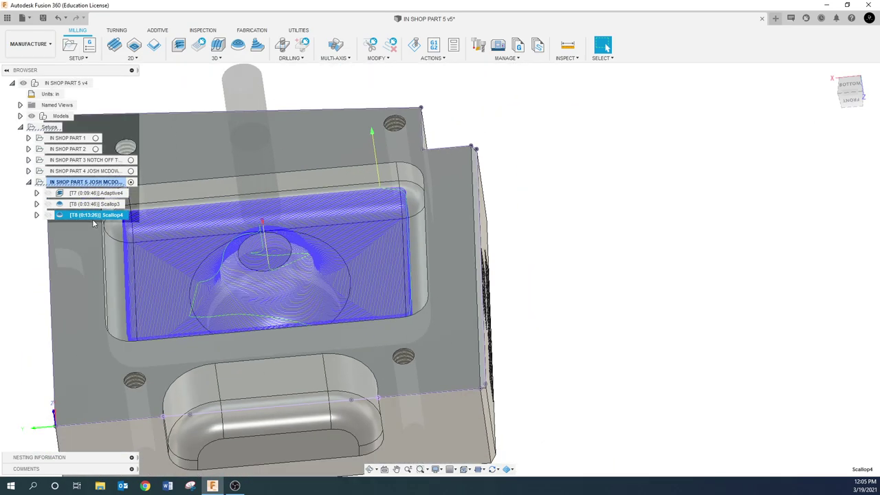
pyautogui.scroll(2, 263, 252)
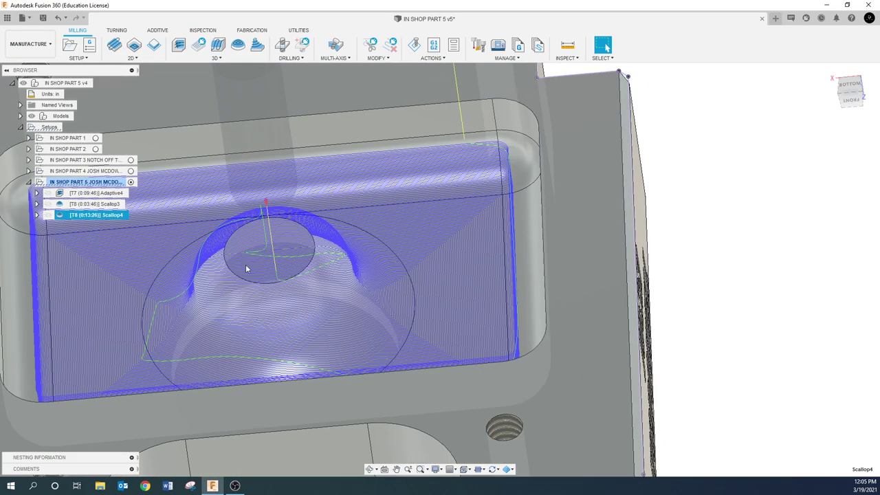
pyautogui.scroll(4, 263, 244)
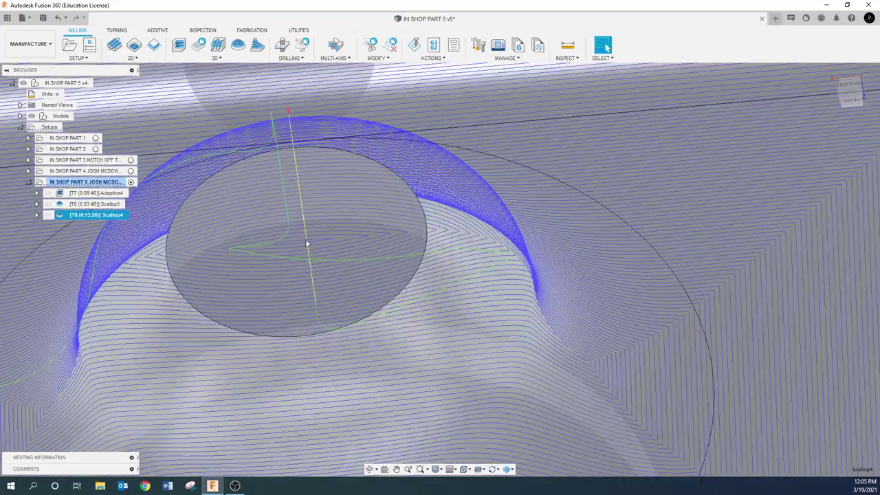
pyautogui.scroll(-5, 290, 291)
pyautogui.moveTo(289, 295)
pyautogui.keyDown('shift'); pyautogui.mouseDown(button='middle')
pyautogui.moveTo(312, 300)
pyautogui.moveTo(316, 313)
pyautogui.moveTo(322, 303)
pyautogui.moveTo(295, 305)
pyautogui.mouseUp(button='middle'); pyautogui.keyUp('shift')
pyautogui.scroll(-3, 295, 302)
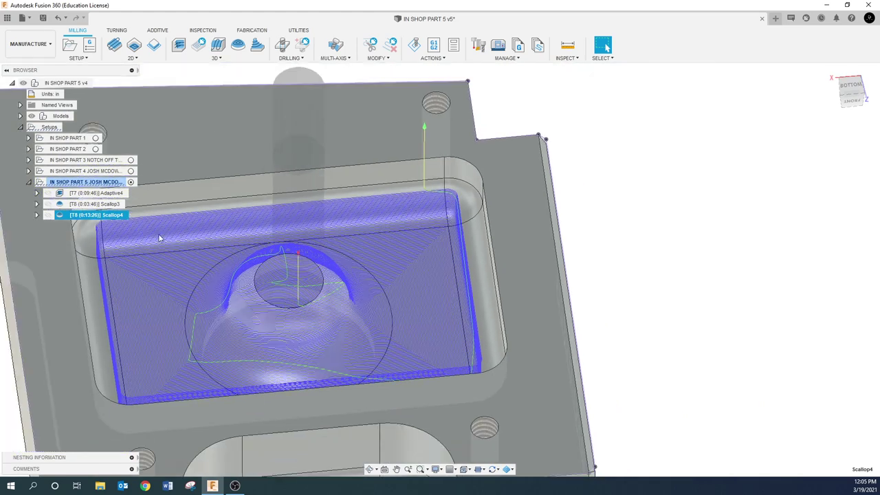
# - Add the central boss circle to Scallop4's machining boundary and regenerate it at 0:12:14
pyautogui.rightClick(101, 218)
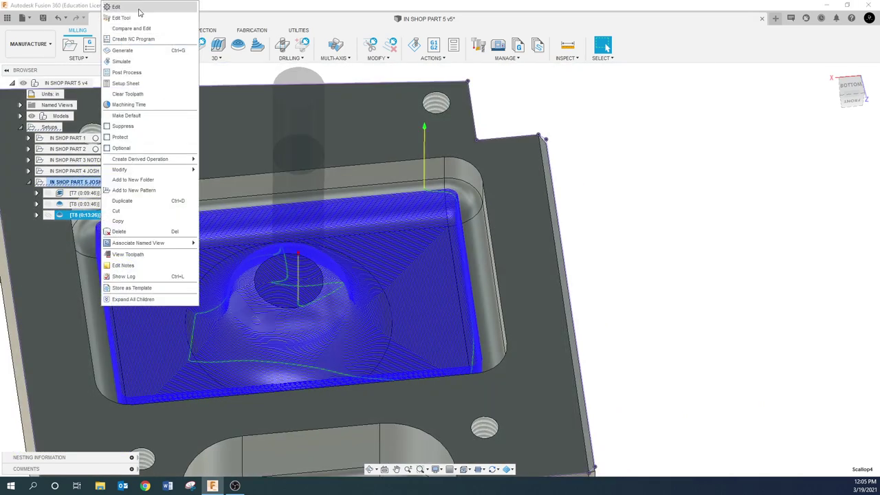
pyautogui.click(142, 8)
pyautogui.click(718, 94)
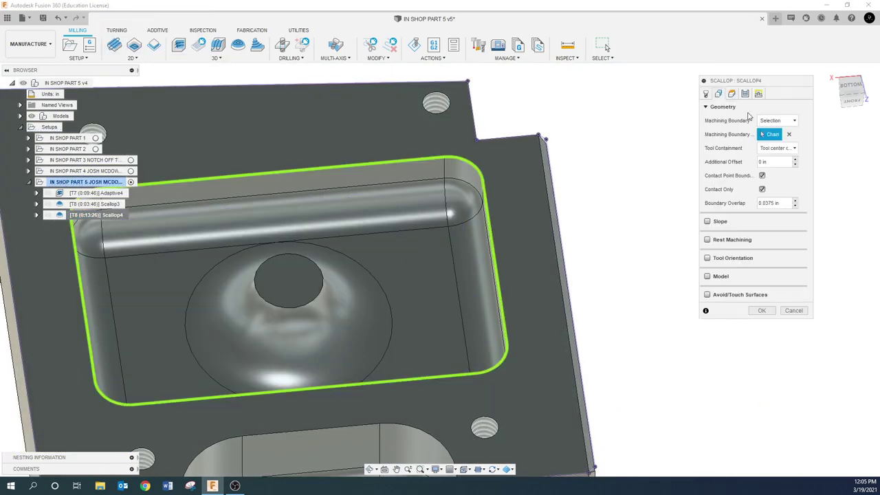
pyautogui.click(315, 265)
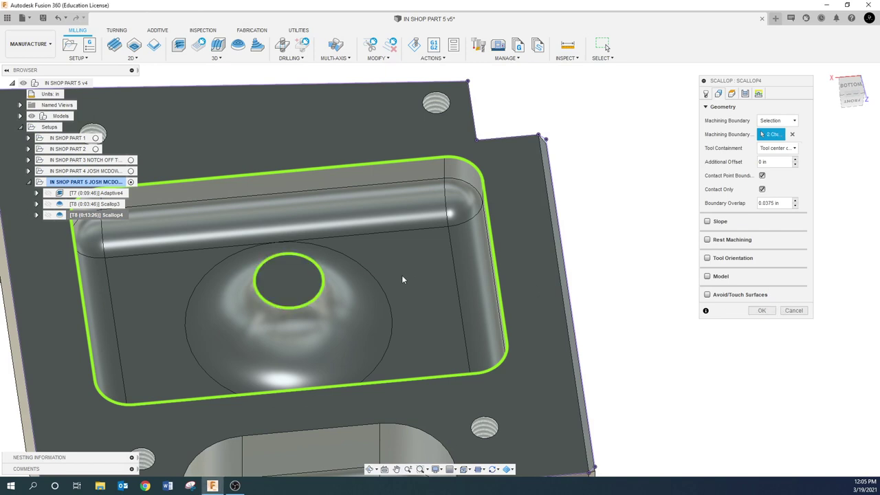
pyautogui.click(762, 310)
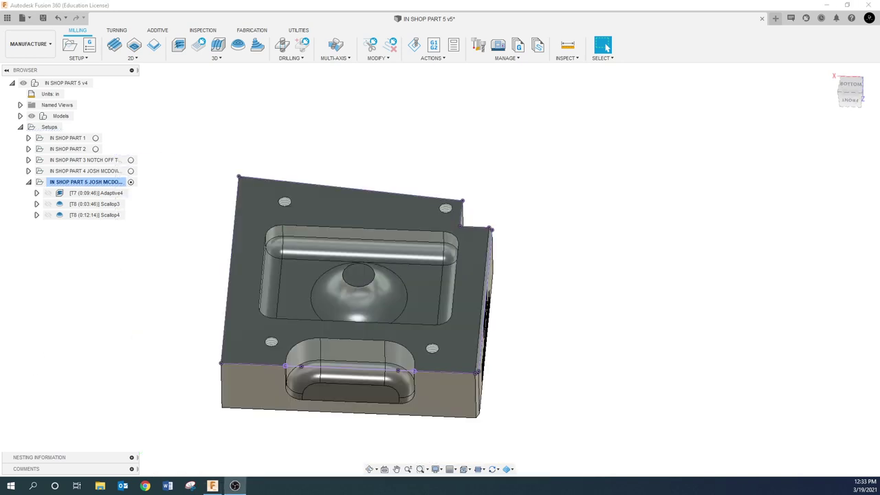
# - Orbit to an isometric view and compare the Scallop3 and Scallop4 toolpaths on the part
pyautogui.keyDown('shift'); pyautogui.moveTo(258, 347); pyautogui.dragTo(318, 297, button='middle'); pyautogui.keyUp('shift')
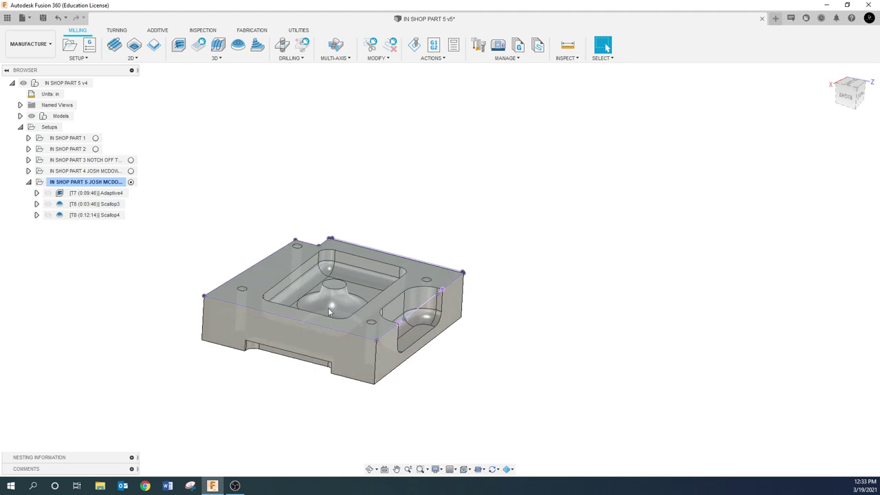
pyautogui.click(95, 204)
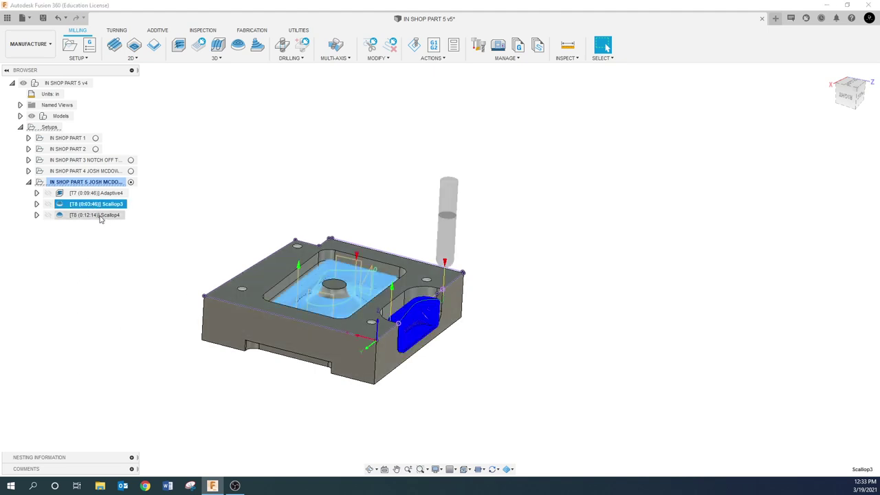
pyautogui.click(100, 216)
pyautogui.keyDown('shift'); pyautogui.moveTo(161, 295); pyautogui.dragTo(175, 306, button='middle'); pyautogui.keyUp('shift')
pyautogui.click(77, 220)
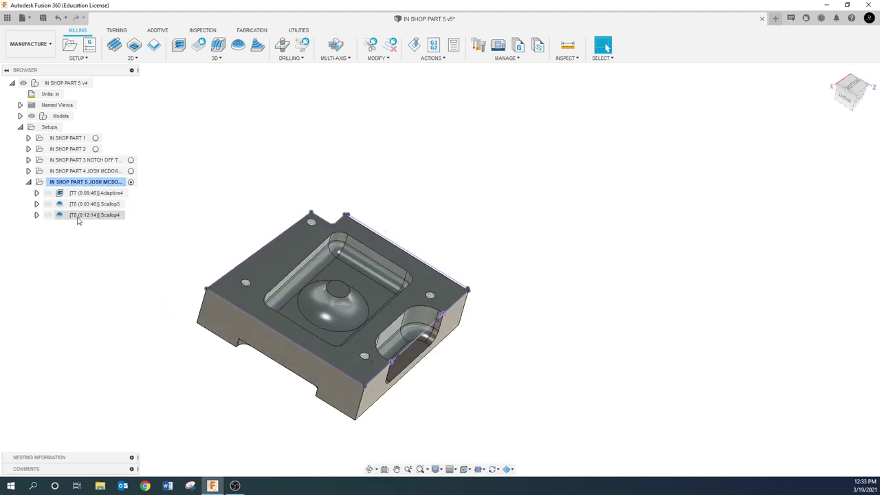
# - Change Scallop4's stepover to .02 in its Passes settings and regenerate it
pyautogui.click(83, 216)
pyautogui.rightClick(86, 218)
pyautogui.click(133, 8)
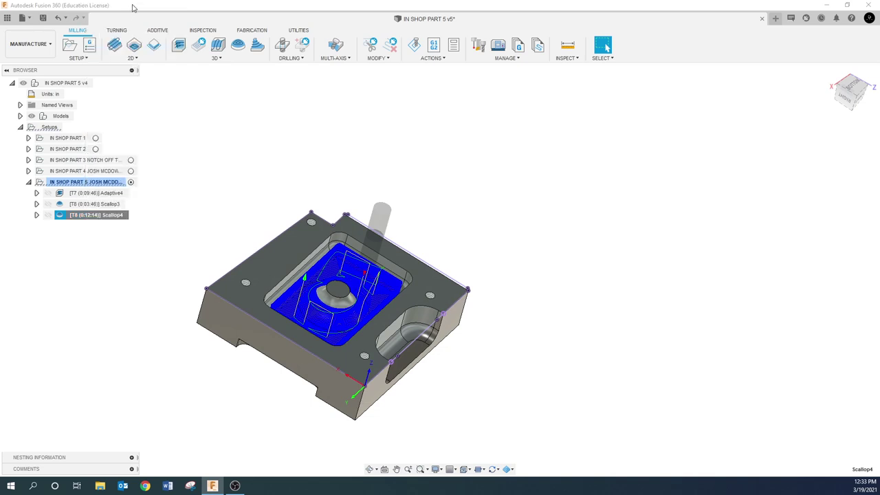
pyautogui.click(745, 94)
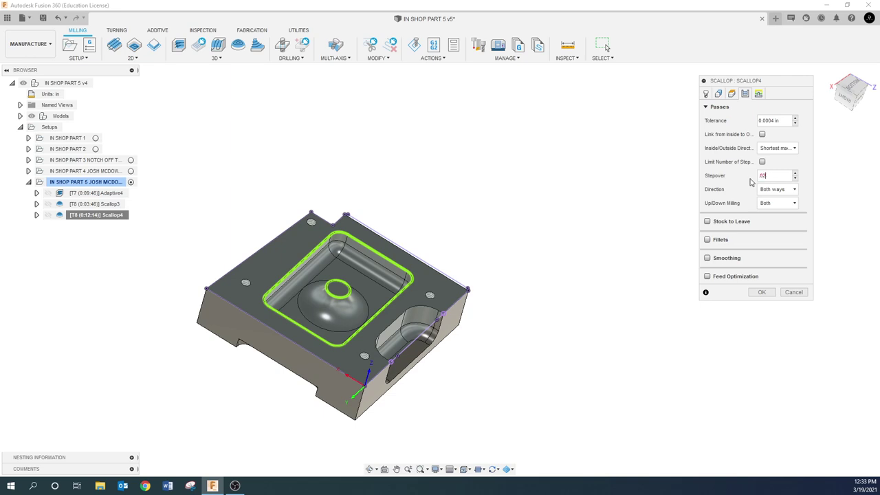
pyautogui.click(761, 292)
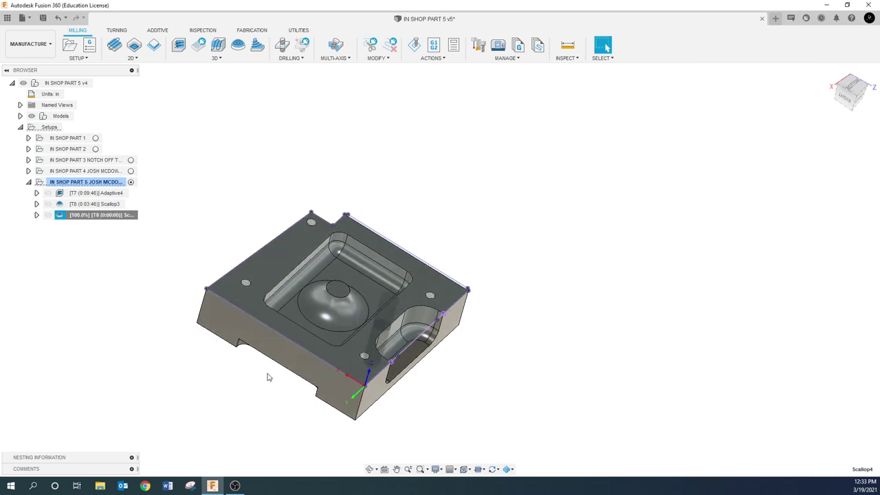
# - Orbit and zoom to inspect the regenerated 0:06:22 Scallop4 passes over the pocket
pyautogui.scroll(3, 315, 352)
pyautogui.keyDown('shift'); pyautogui.moveTo(315, 353); pyautogui.dragTo(346, 282, button='middle'); pyautogui.keyUp('shift')
pyautogui.press('Escape')
pyautogui.scroll(3, 298, 324)
pyautogui.scroll(-2, 302, 317)
pyautogui.scroll(2, 229, 263)
pyautogui.moveTo(229, 263)
pyautogui.keyDown('shift'); pyautogui.mouseDown(button='middle')
pyautogui.moveTo(215, 255)
pyautogui.moveTo(221, 262)
pyautogui.mouseUp(button='middle'); pyautogui.keyUp('shift')
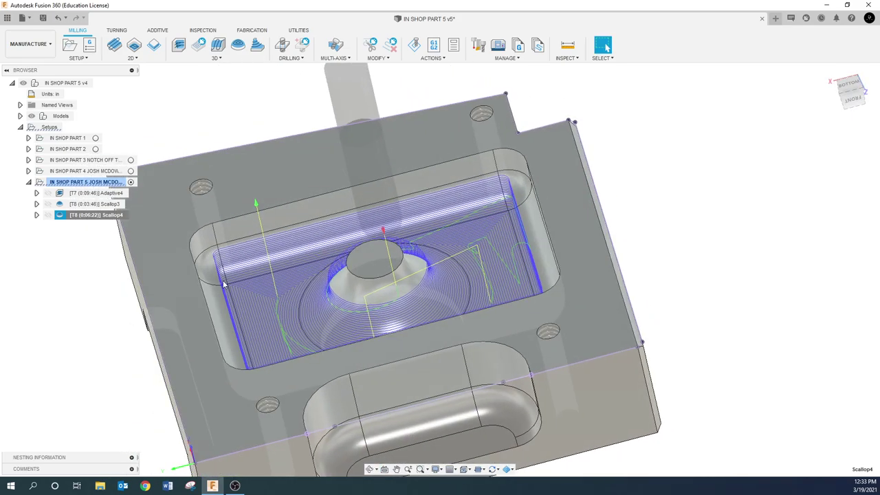
pyautogui.scroll(-3, 223, 283)
# - Simulate the whole part 5 setup on stock and check 0:19:40 total time in Statistics
pyautogui.click(68, 291)
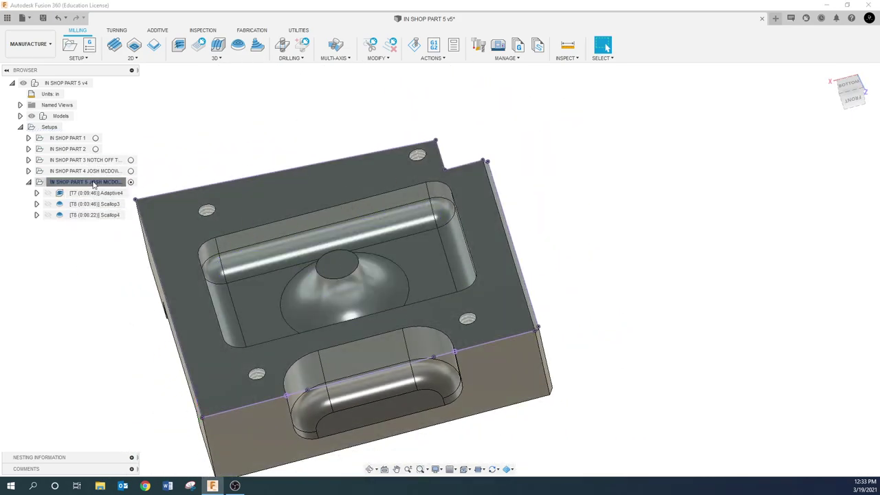
pyautogui.click(93, 185)
pyautogui.click(413, 45)
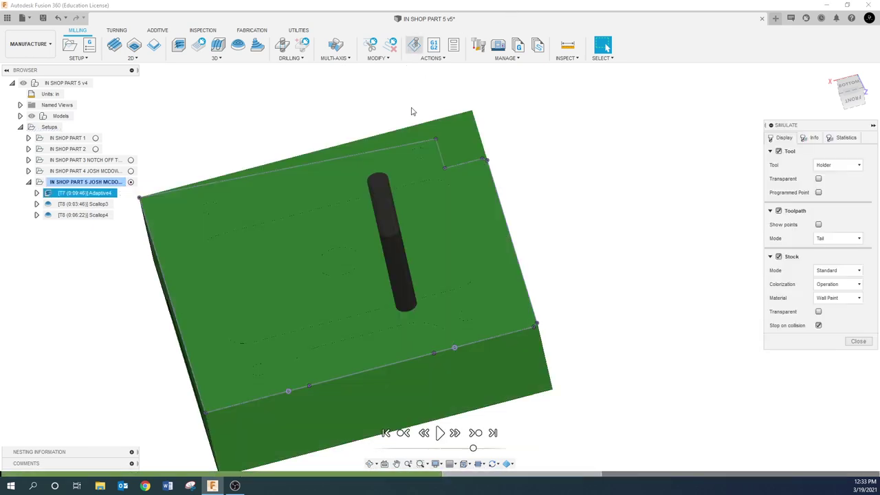
pyautogui.click(440, 432)
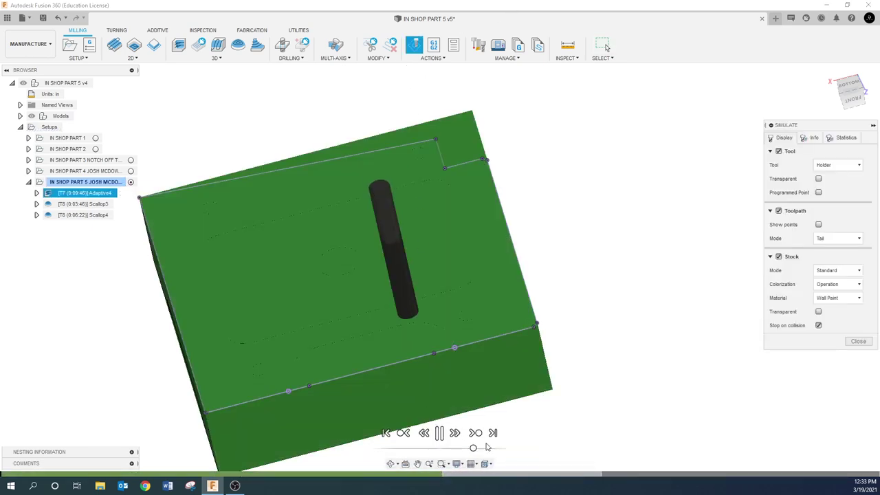
pyautogui.click(845, 139)
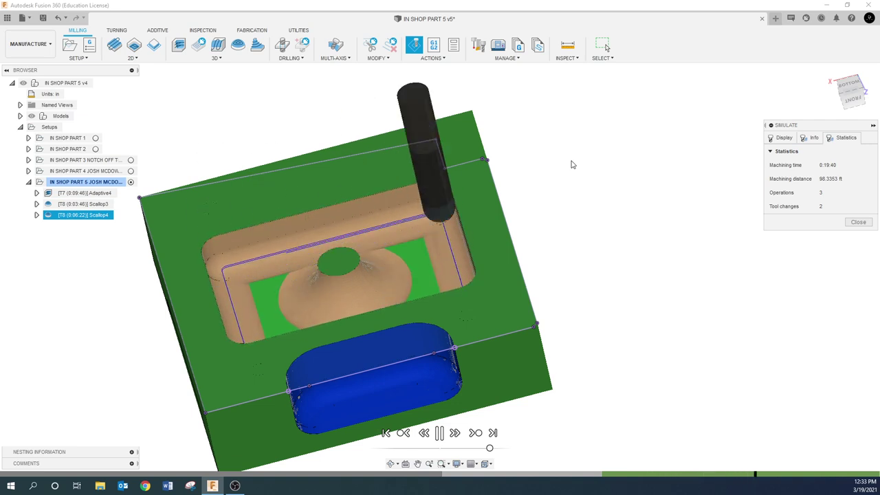
pyautogui.press('space')
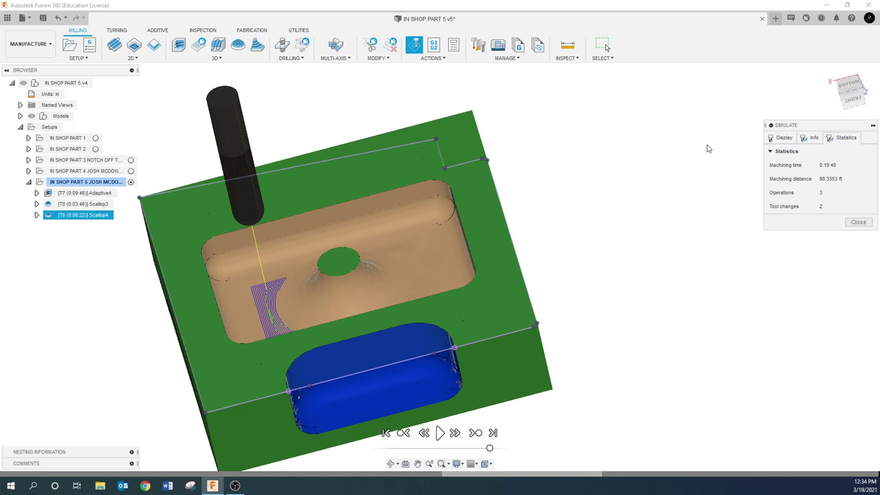
pyautogui.moveTo(434, 260)
pyautogui.keyDown('shift'); pyautogui.mouseDown(button='middle')
pyautogui.moveTo(431, 274)
pyautogui.moveTo(435, 254)
pyautogui.mouseUp(button='middle'); pyautogui.keyUp('shift')
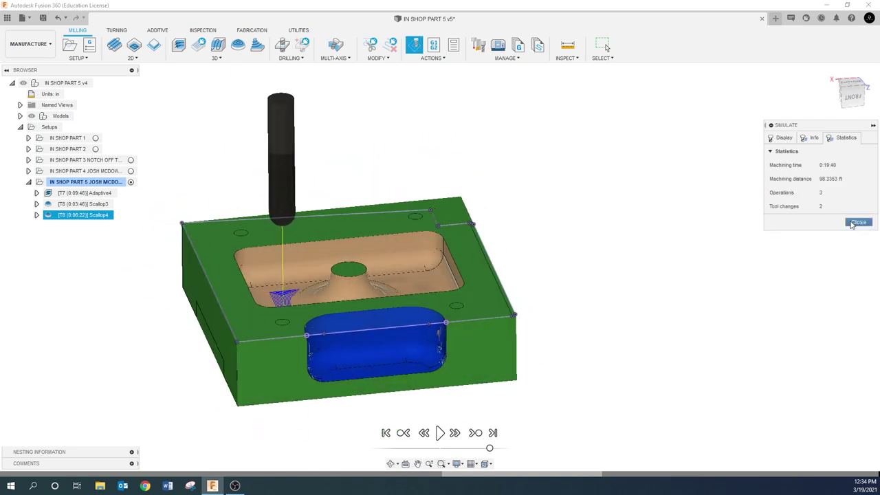
# - Close the simulation and add a 2D Milling > 2D Contour operation to the part 5 setup
pyautogui.click(858, 221)
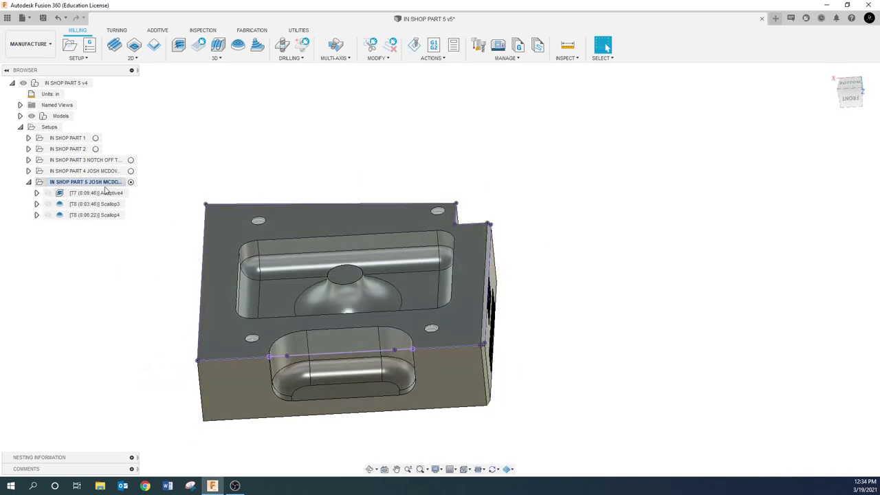
pyautogui.rightClick(98, 183)
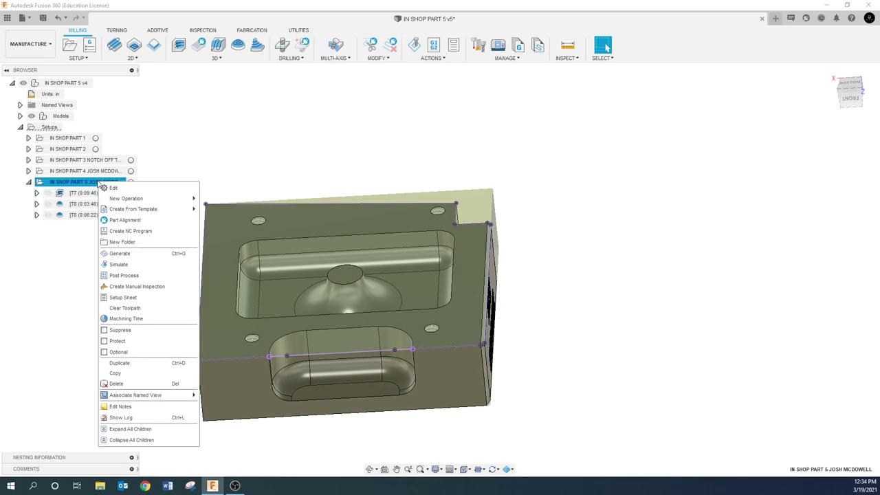
pyautogui.moveTo(127, 199)
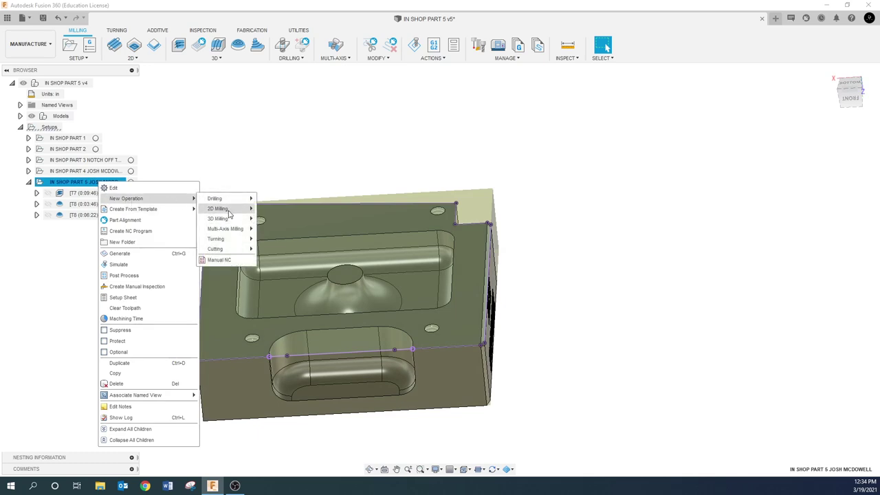
pyautogui.moveTo(231, 210)
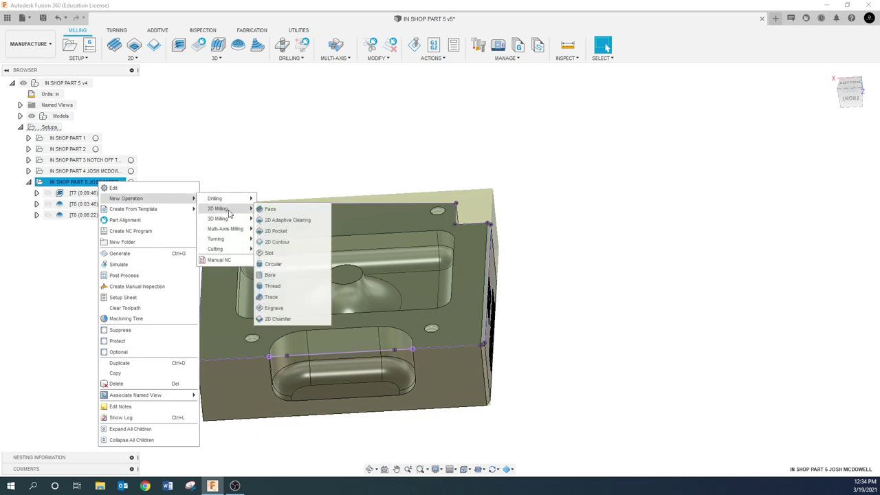
pyautogui.click(278, 242)
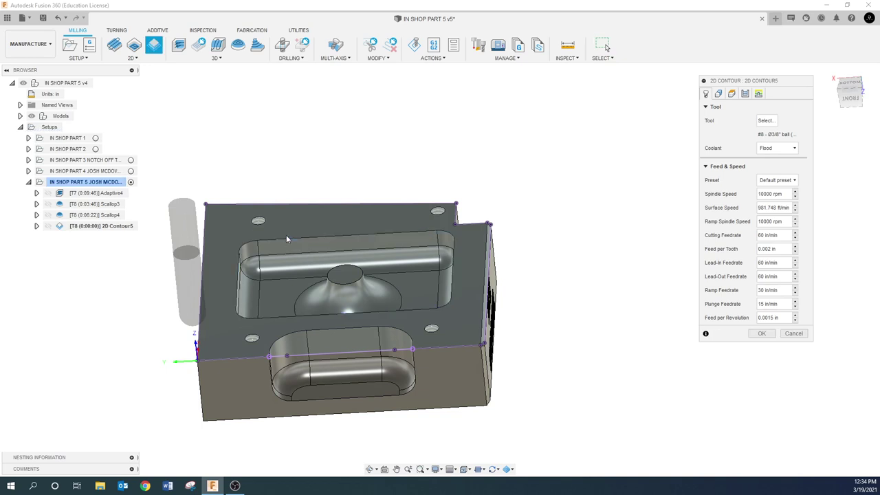
# - Pick tool #6, the Ø1/4" 45° chamfer mill, from the tool library for 2D Contour5
pyautogui.click(765, 121)
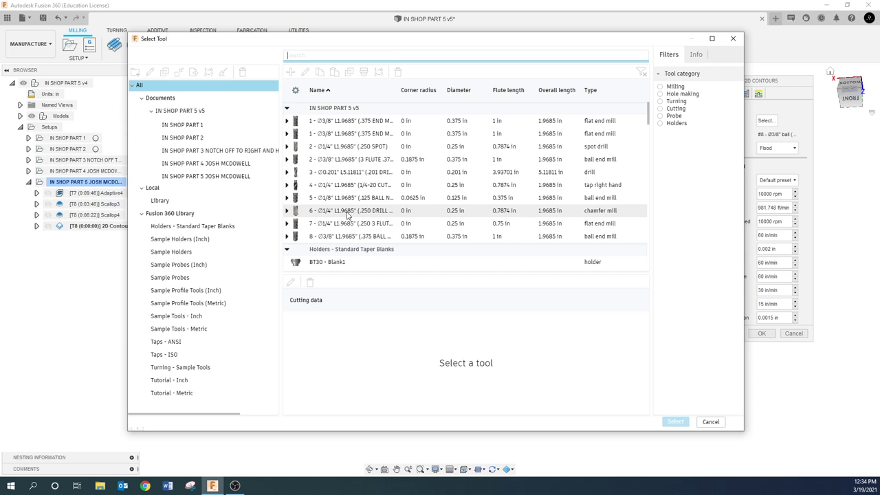
pyautogui.click(347, 215)
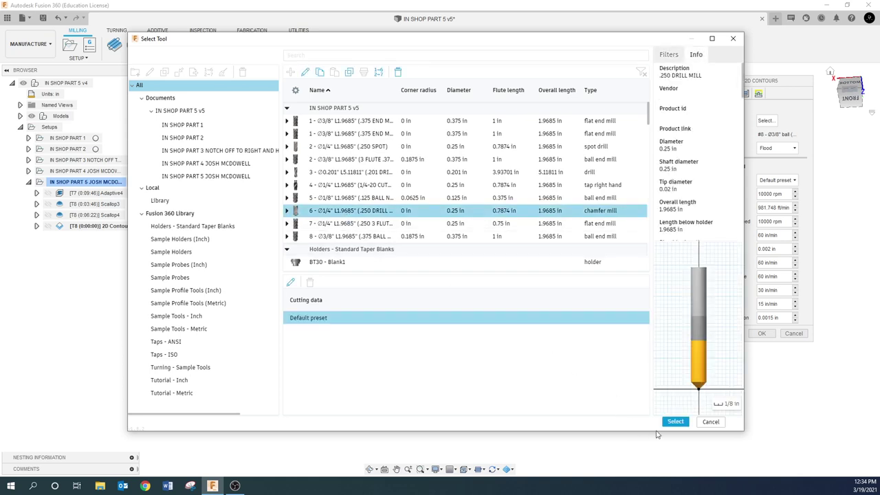
pyautogui.click(676, 422)
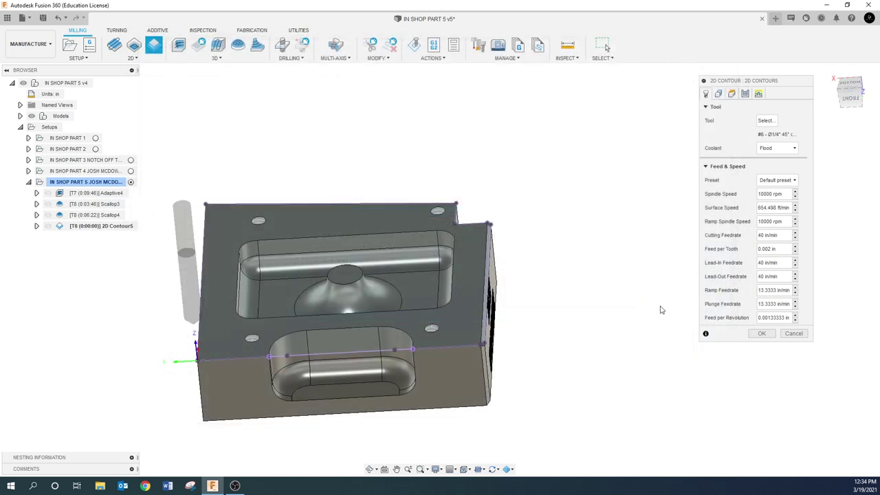
pyautogui.click(719, 95)
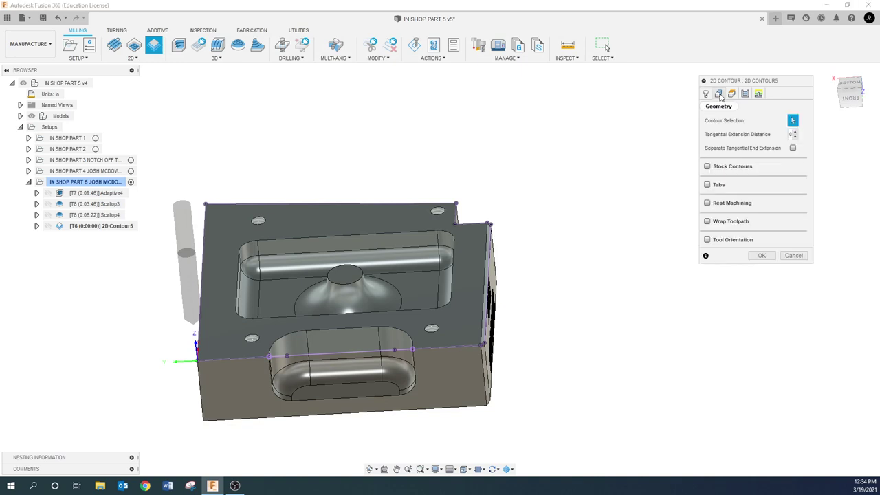
# - Select the upper pocket's top edge loop as a contour, dropping the mistaken lower pocket chain
pyautogui.click(376, 236)
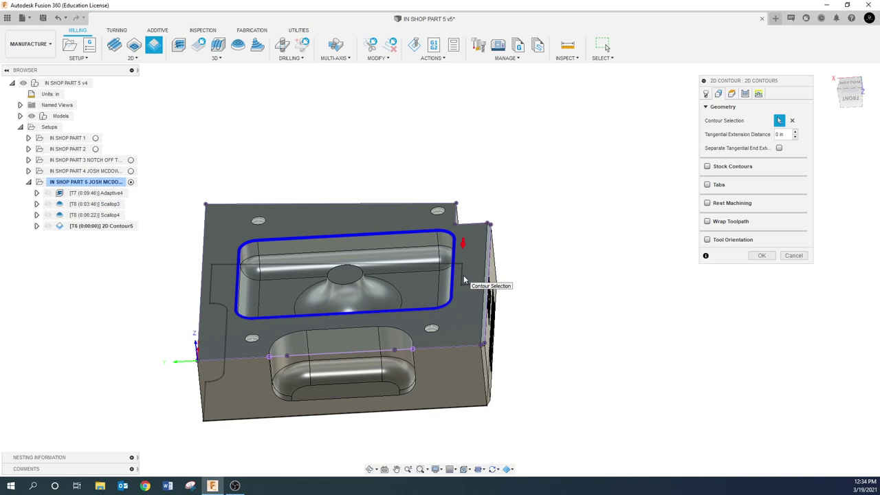
pyautogui.click(399, 330)
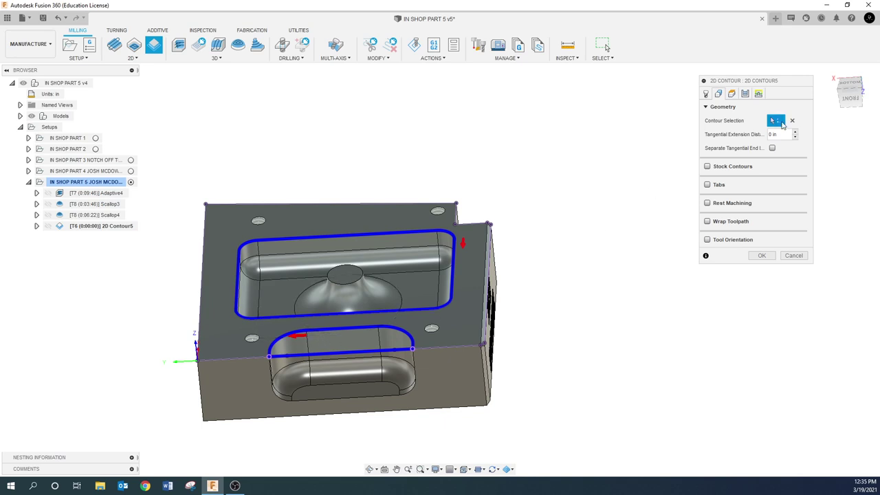
pyautogui.click(346, 329)
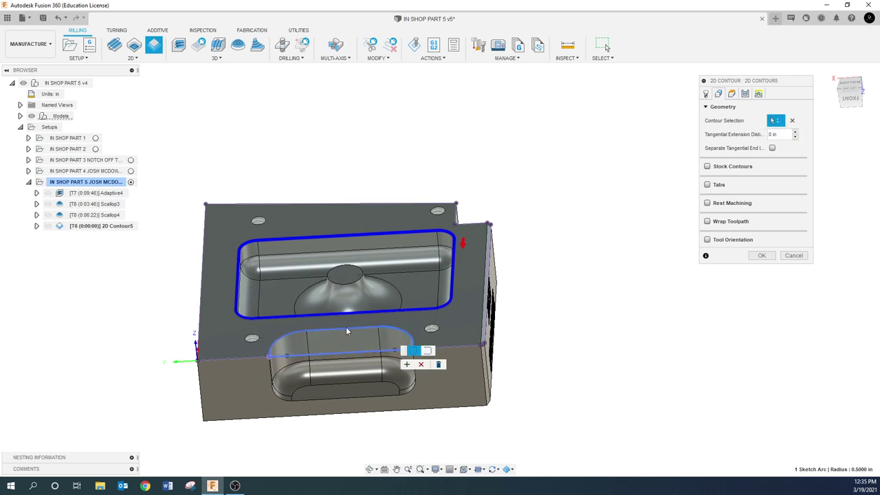
pyautogui.click(421, 363)
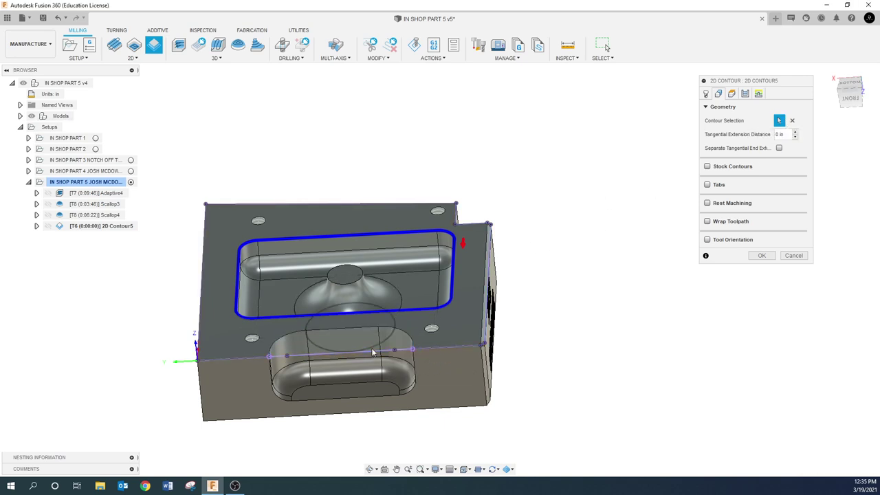
# - Add the lower pocket's curved, straight and far corner top edges to the contour selection
pyautogui.scroll(3, 210, 332)
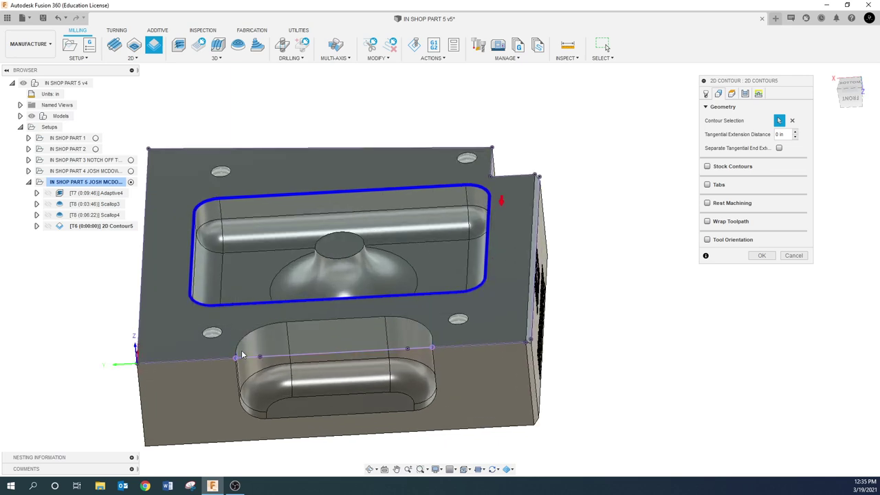
pyautogui.scroll(3, 207, 329)
pyautogui.keyDown('shift'); pyautogui.moveTo(246, 352); pyautogui.dragTo(155, 331, button='middle'); pyautogui.keyUp('shift')
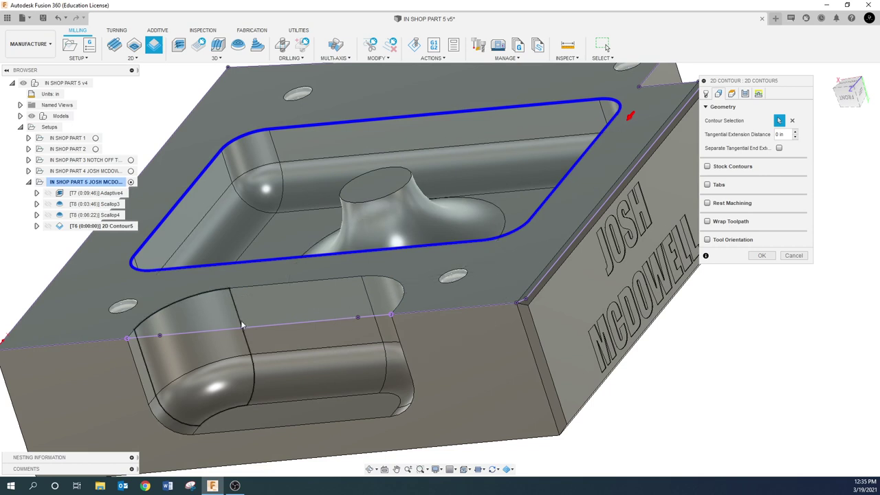
pyautogui.click(132, 335)
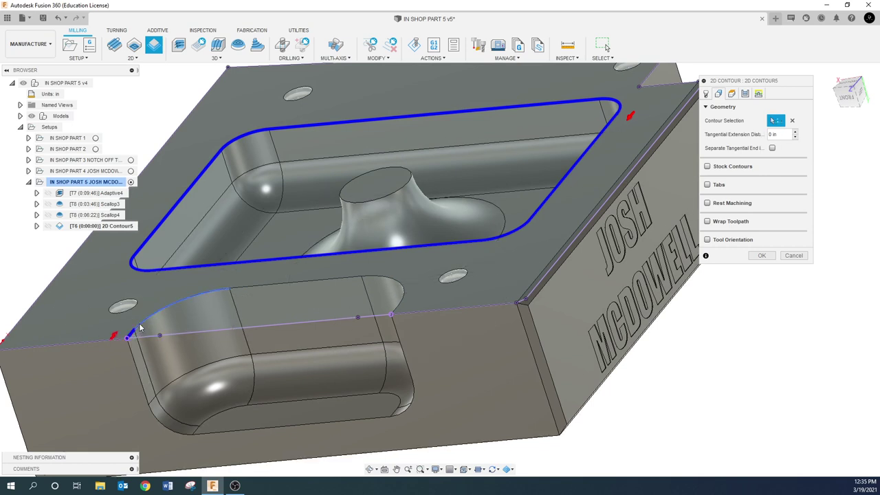
pyautogui.click(249, 287)
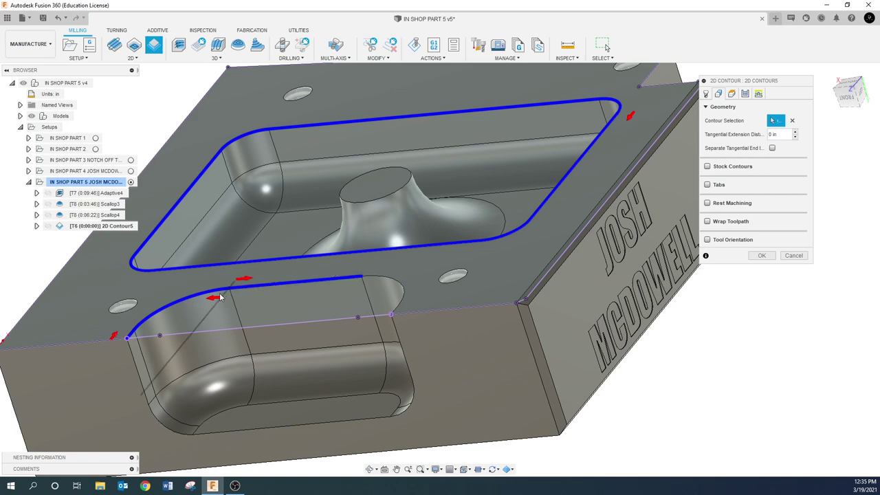
pyautogui.click(384, 282)
# - Flip the lower contour's direction and add the circular edge atop the dome
pyautogui.scroll(3, 392, 314)
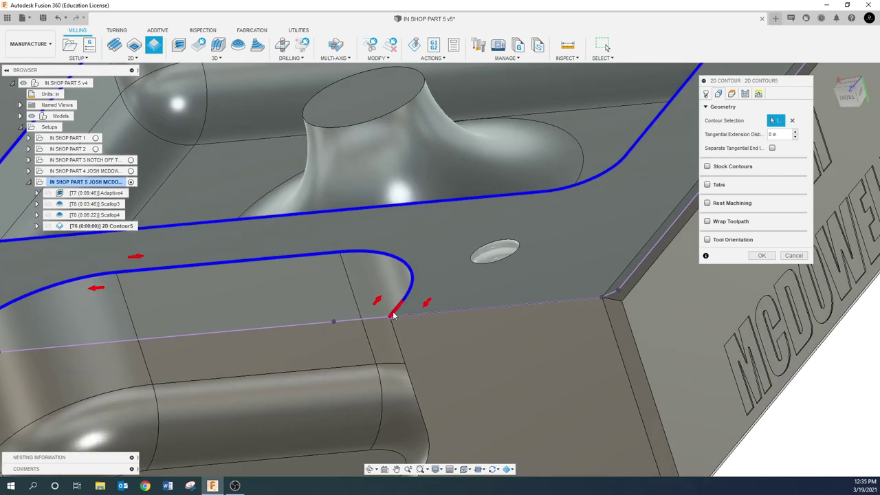
pyautogui.scroll(-5, 392, 309)
pyautogui.keyDown('shift'); pyautogui.moveTo(352, 338); pyautogui.dragTo(354, 334, button='middle'); pyautogui.keyUp('shift')
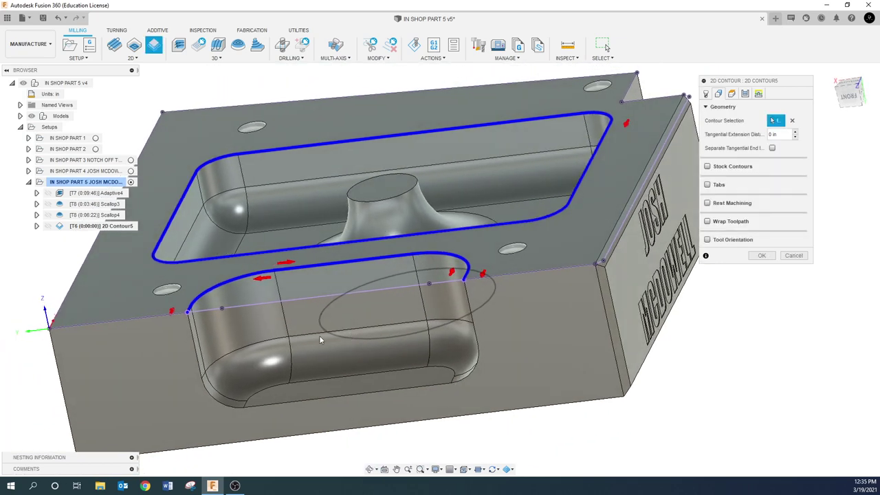
pyautogui.click(174, 313)
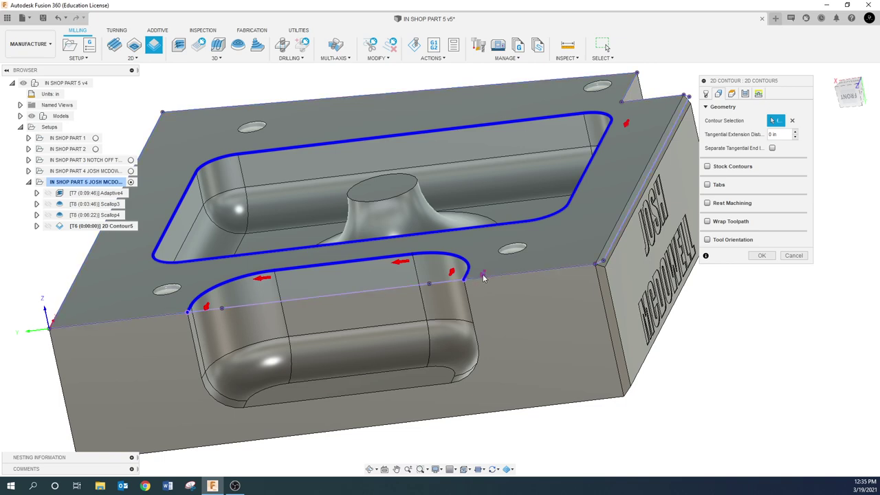
pyautogui.keyDown('shift'); pyautogui.moveTo(429, 321); pyautogui.dragTo(429, 348, button='middle'); pyautogui.keyUp('shift')
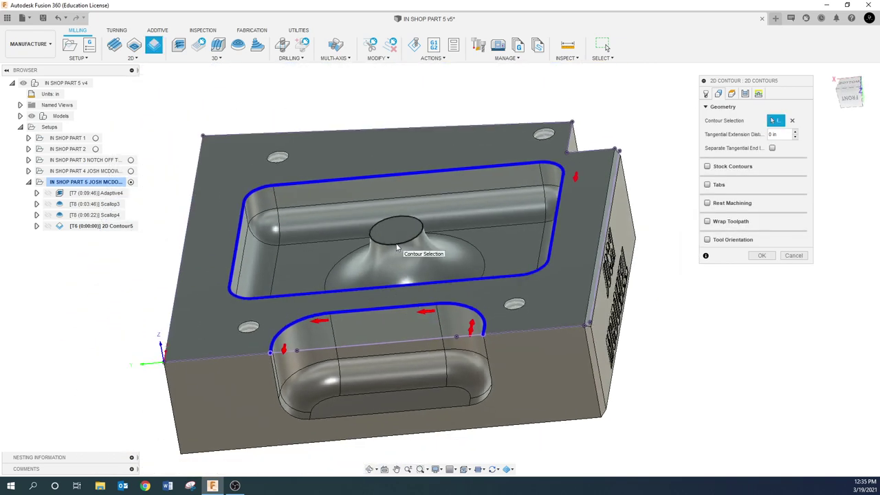
pyautogui.click(399, 243)
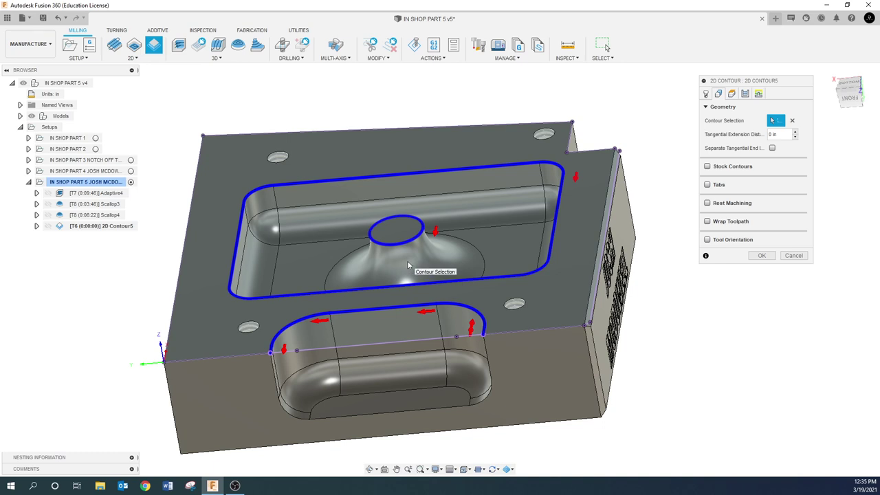
# - Set Chamfer Width .015, Chamfer Tip Offset .035 and Finishing Overlap .125 on the Passes tab
pyautogui.click(733, 96)
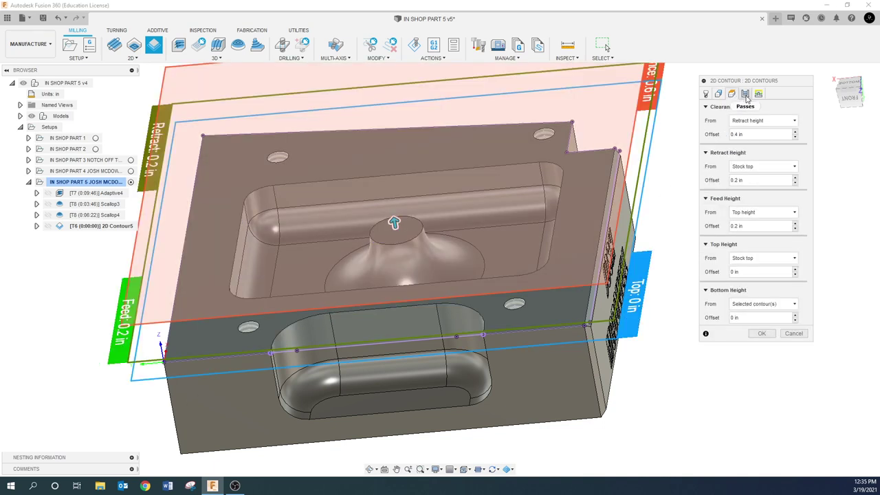
pyautogui.click(745, 95)
pyautogui.click(782, 350)
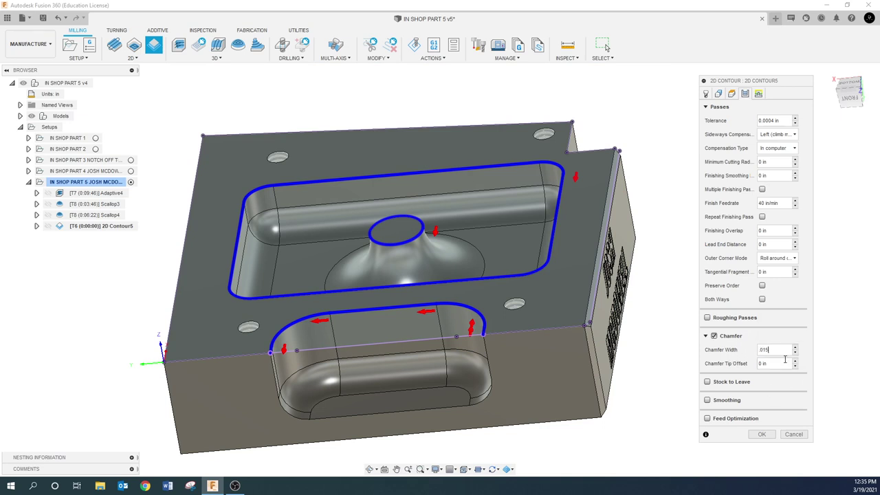
pyautogui.click(783, 366)
pyautogui.write('.025')
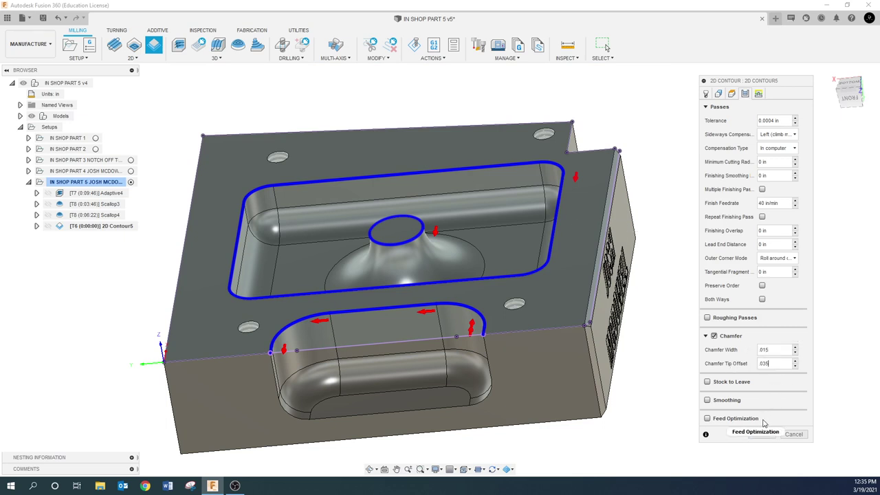
pyautogui.click(766, 231)
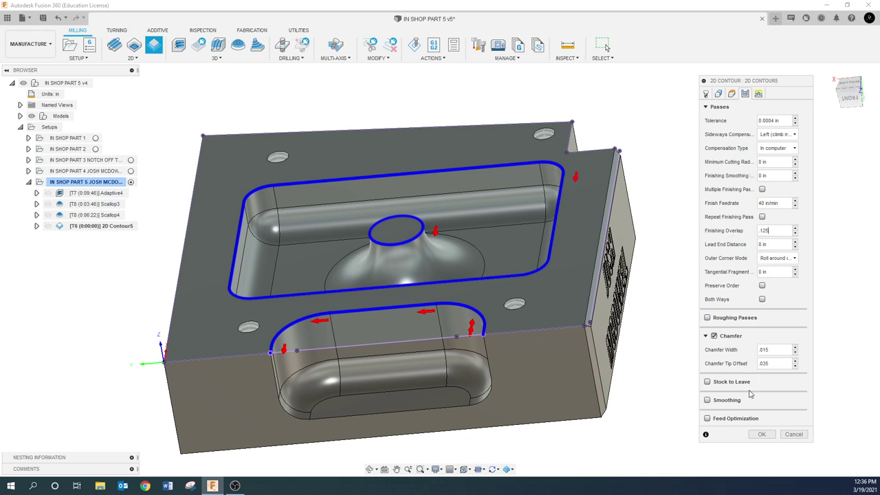
# - Generate the 0:00:41 2D Contour5 chamfer toolpath and view it on the part from another angle
pyautogui.click(762, 434)
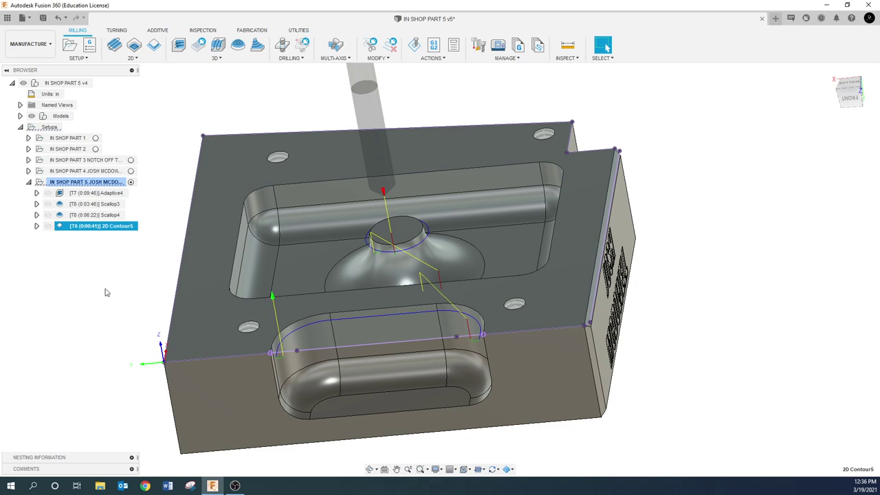
pyautogui.click(77, 183)
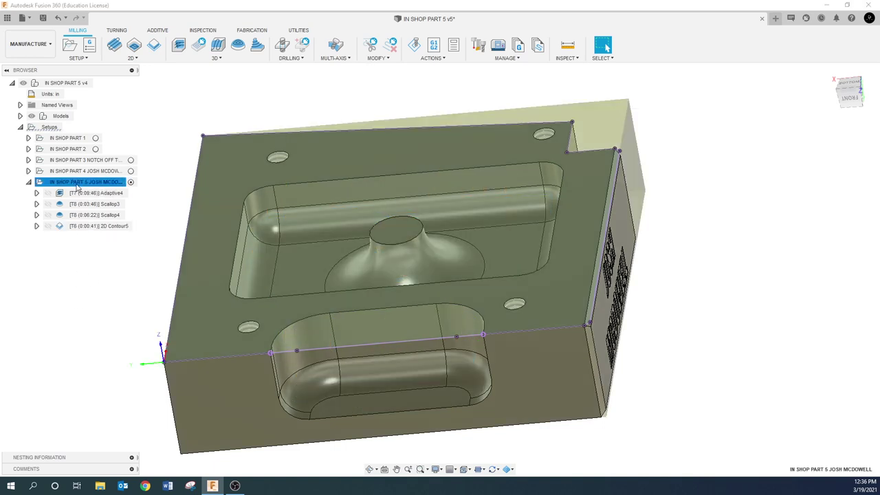
pyautogui.click(96, 225)
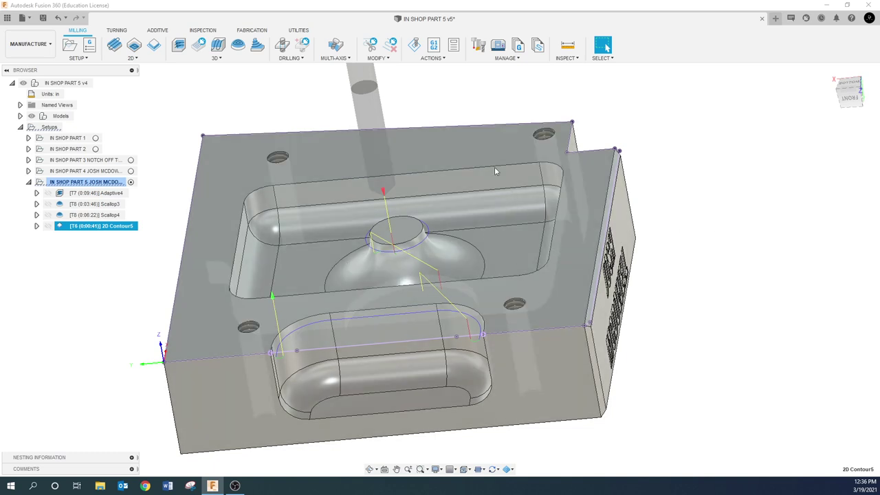
pyautogui.scroll(3, 402, 294)
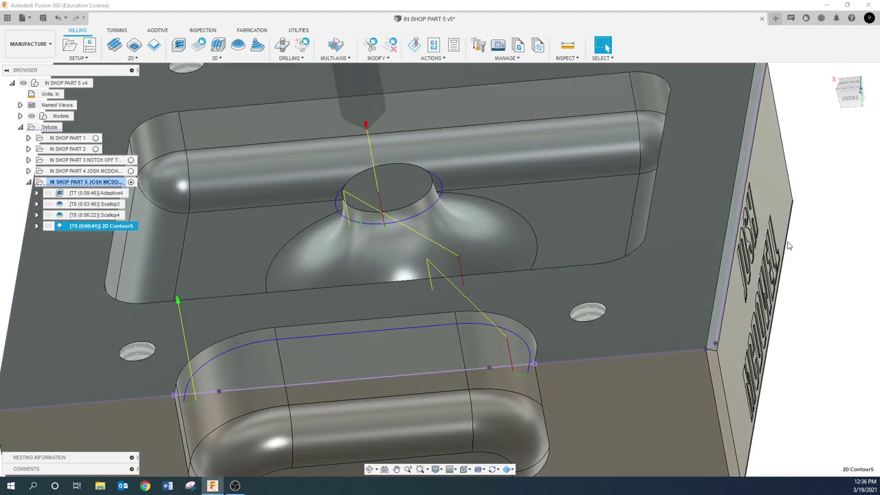
pyautogui.scroll(-5, 797, 251)
pyautogui.keyDown('shift'); pyautogui.moveTo(353, 271); pyautogui.dragTo(385, 268, button='middle'); pyautogui.keyUp('shift')
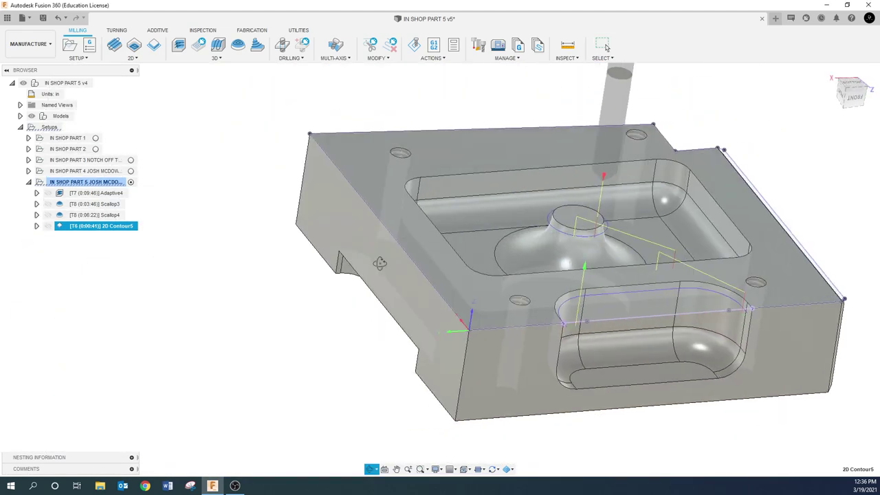
pyautogui.click(83, 181)
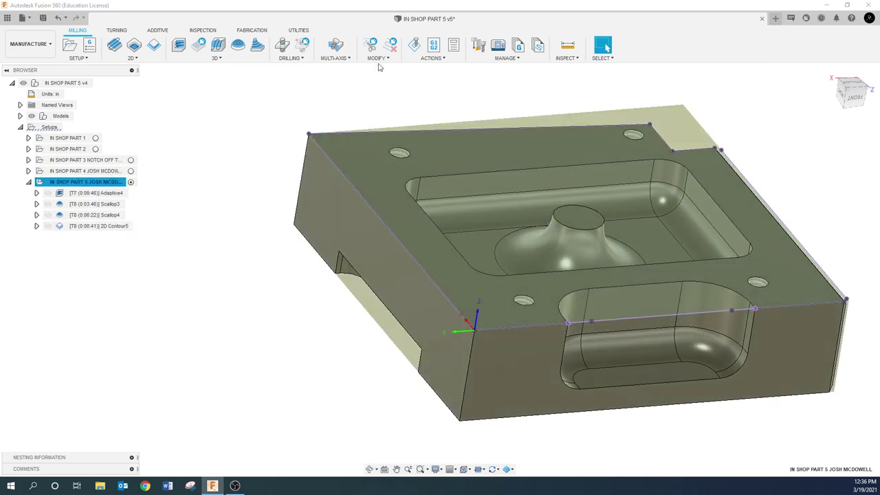
pyautogui.click(415, 45)
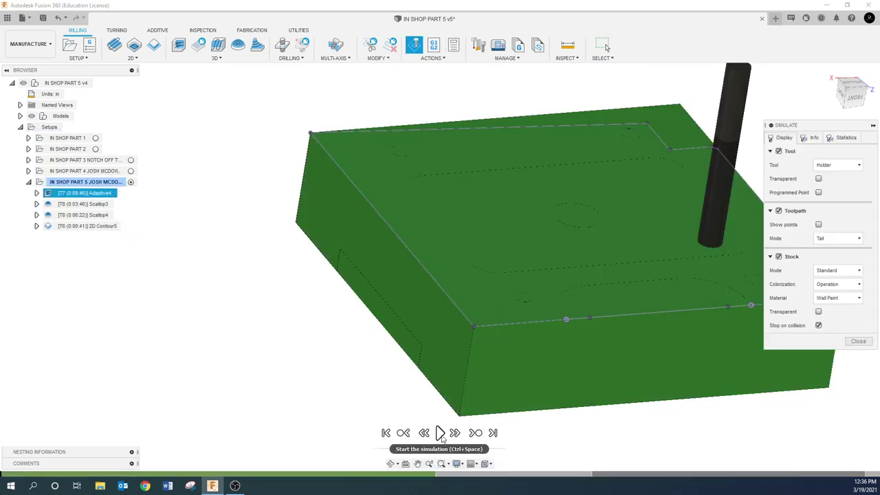
# - Play the setup simulation and pan and zoom to watch Adaptive4 cutting the pocket and slot
pyautogui.click(440, 433)
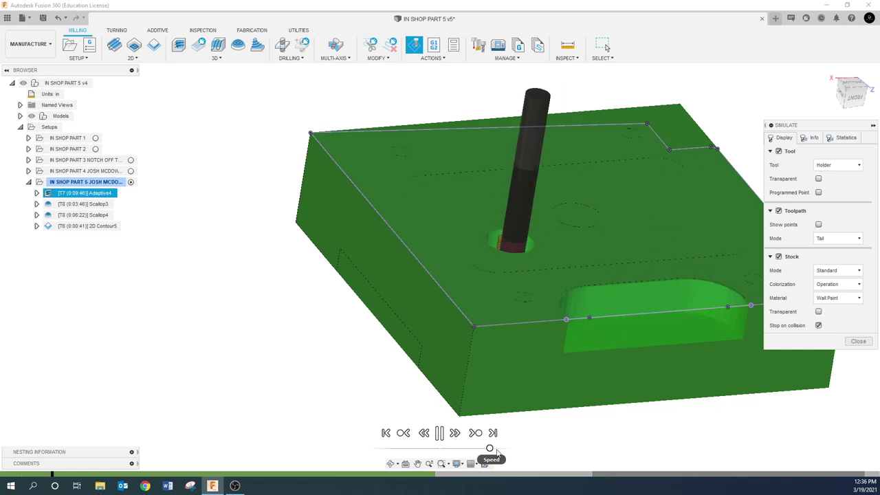
pyautogui.click(417, 464)
pyautogui.moveTo(359, 374); pyautogui.dragTo(238, 379)
pyautogui.scroll(-4, 227, 390)
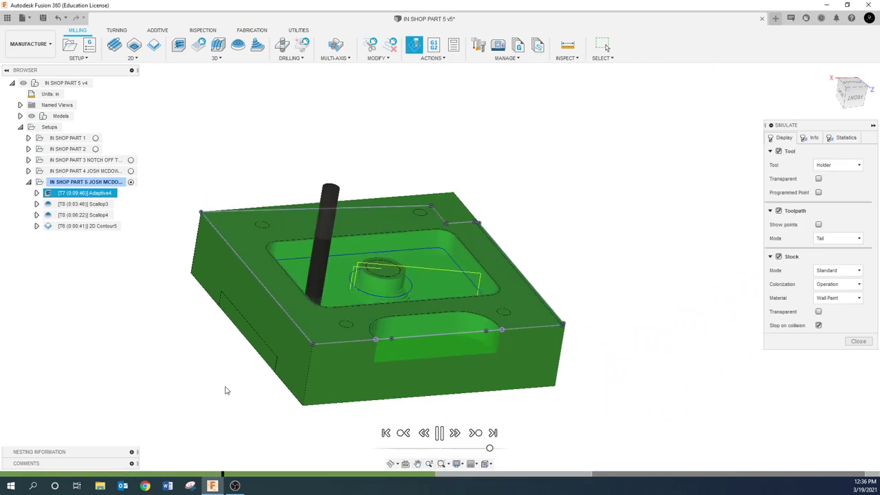
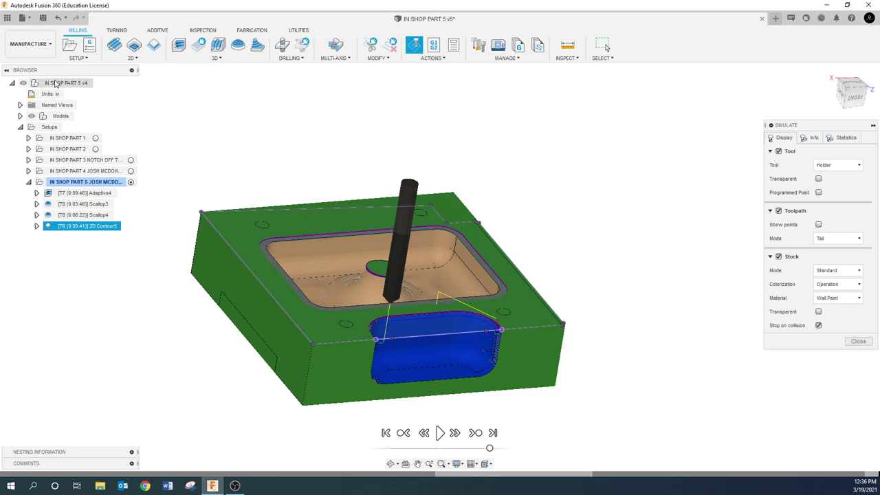
# - Inspect the simulated pocket corner up close with model edges hidden, then close the simulation
pyautogui.click(31, 115)
pyautogui.scroll(10, 265, 253)
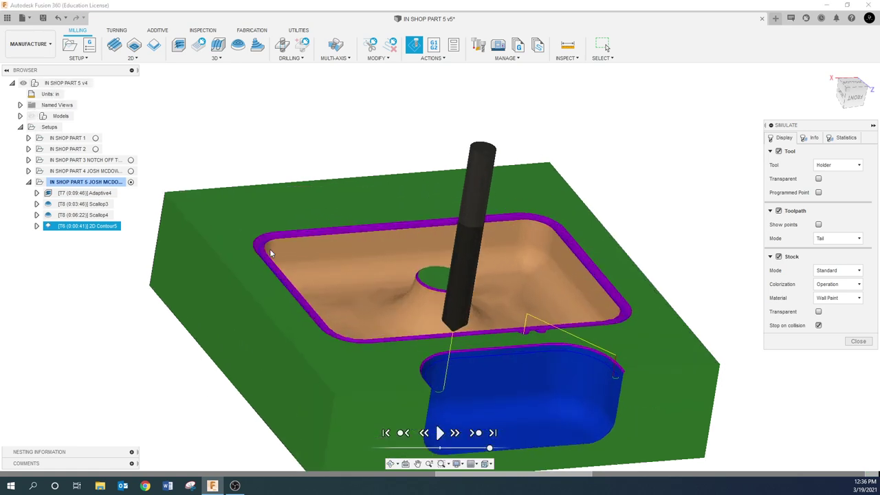
pyautogui.scroll(3, 269, 249)
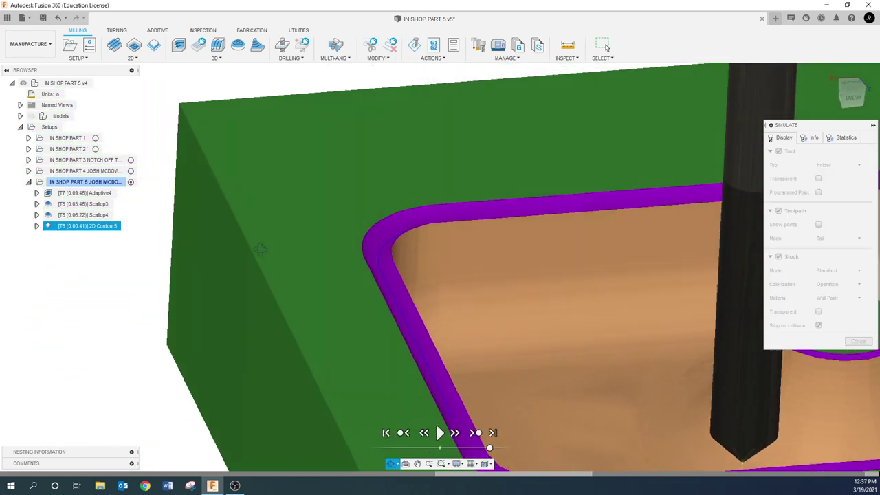
pyautogui.scroll(-4, 271, 244)
pyautogui.scroll(-8, 270, 265)
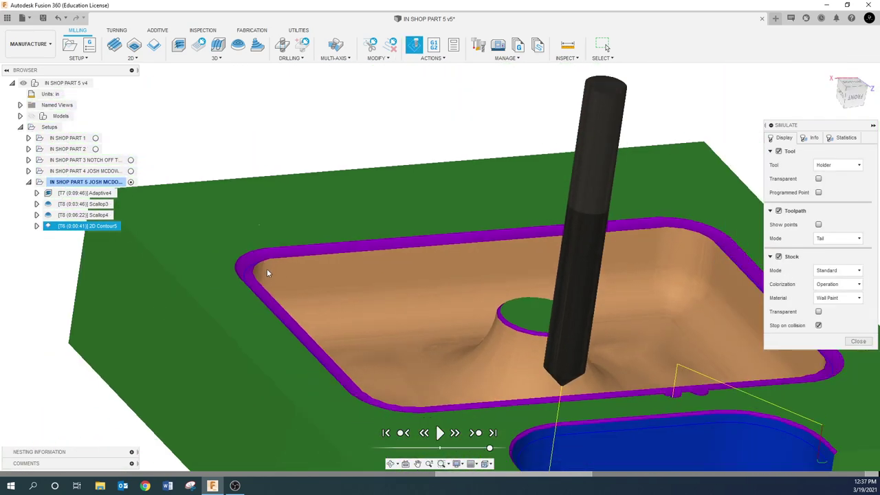
pyautogui.scroll(8, 262, 263)
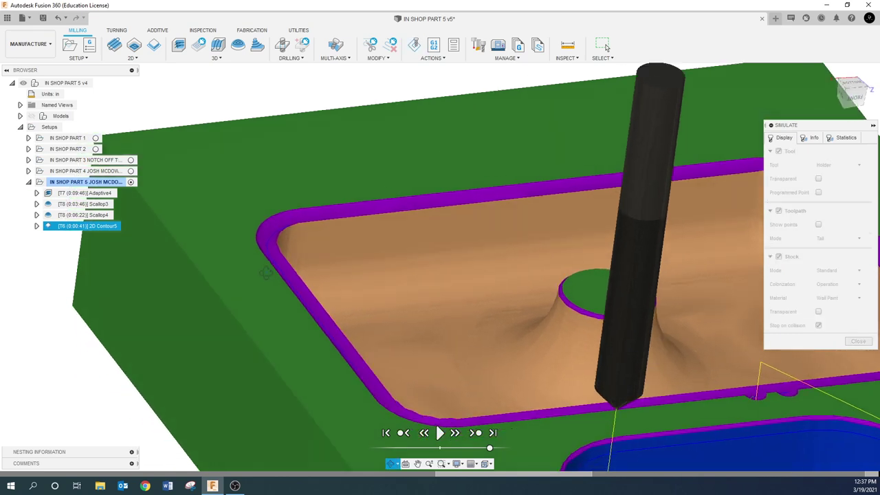
pyautogui.click(858, 342)
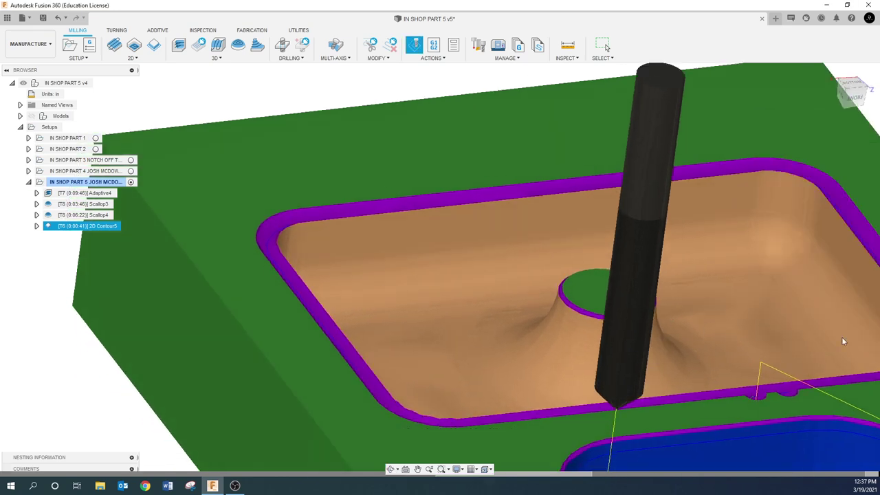
# - Reverse the pocket contour direction in 2D Contour5, regenerate it, and simulate the whole Part 5 setup
pyautogui.click(33, 117)
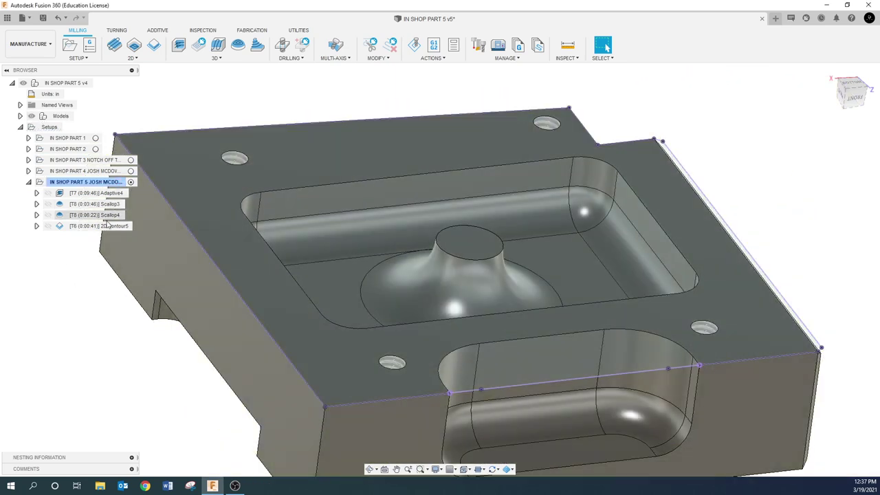
pyautogui.click(107, 225)
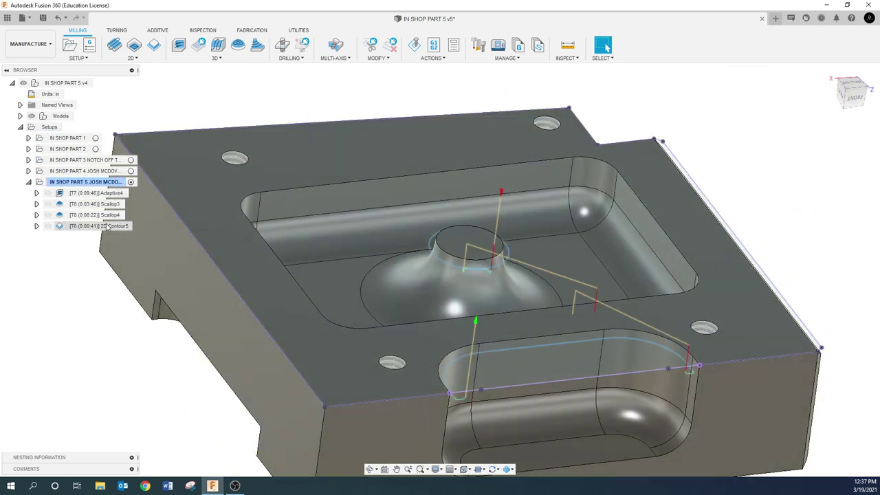
pyautogui.rightClick(106, 225)
pyautogui.click(131, 7)
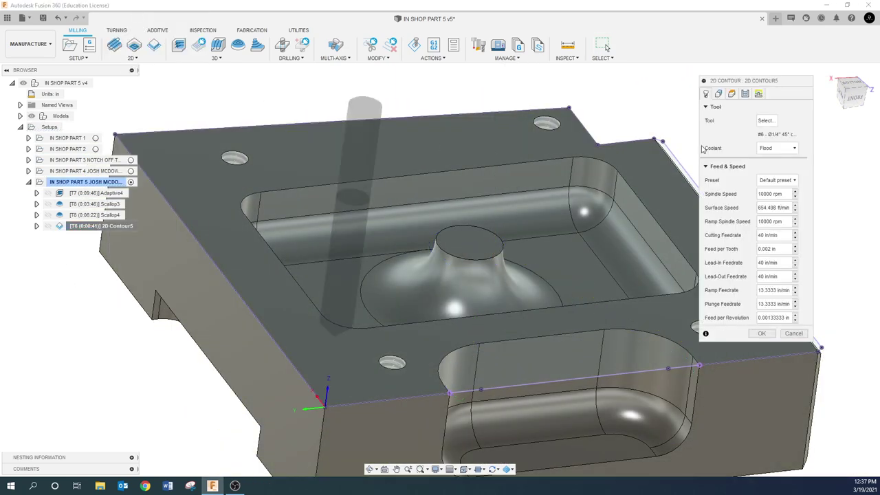
pyautogui.click(719, 94)
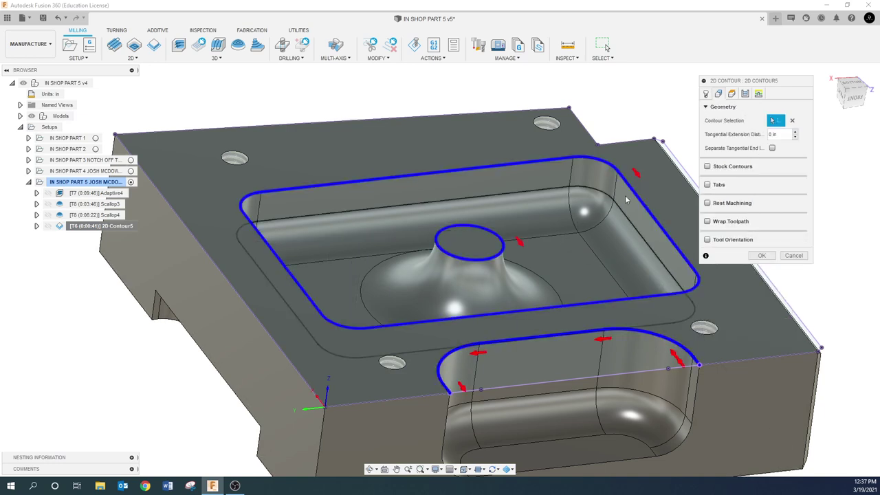
pyautogui.click(636, 174)
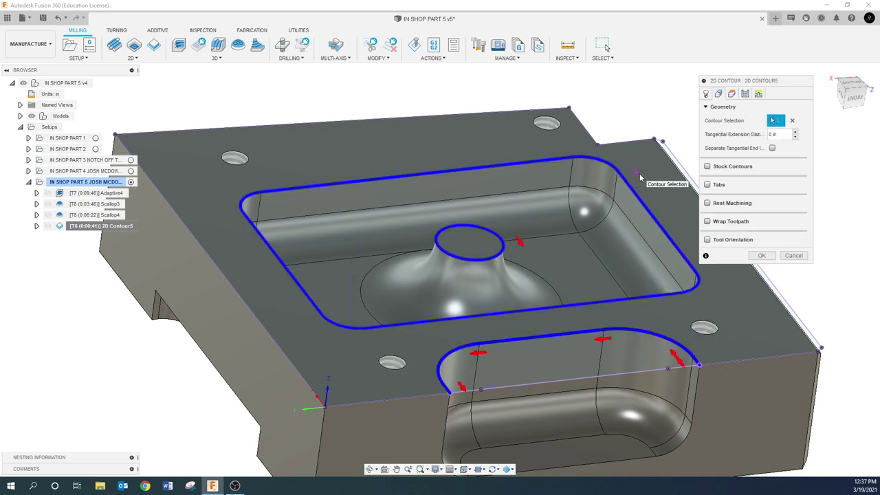
pyautogui.click(763, 256)
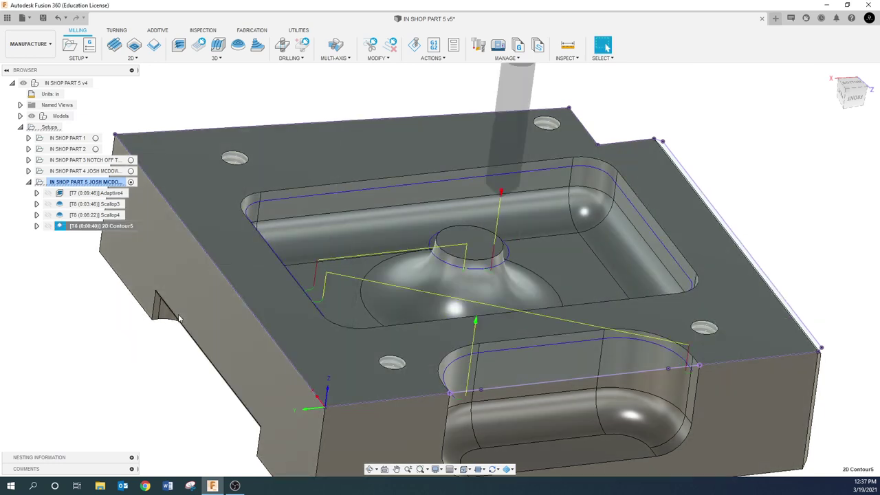
pyautogui.click(82, 182)
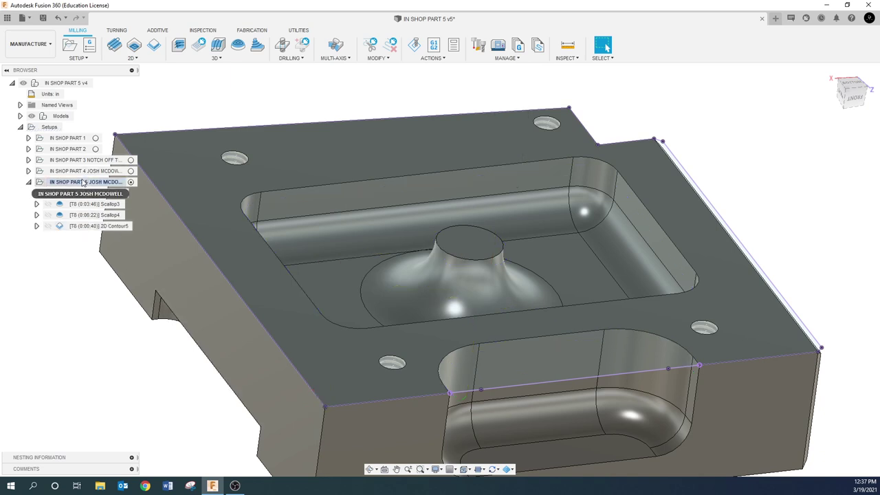
pyautogui.click(414, 45)
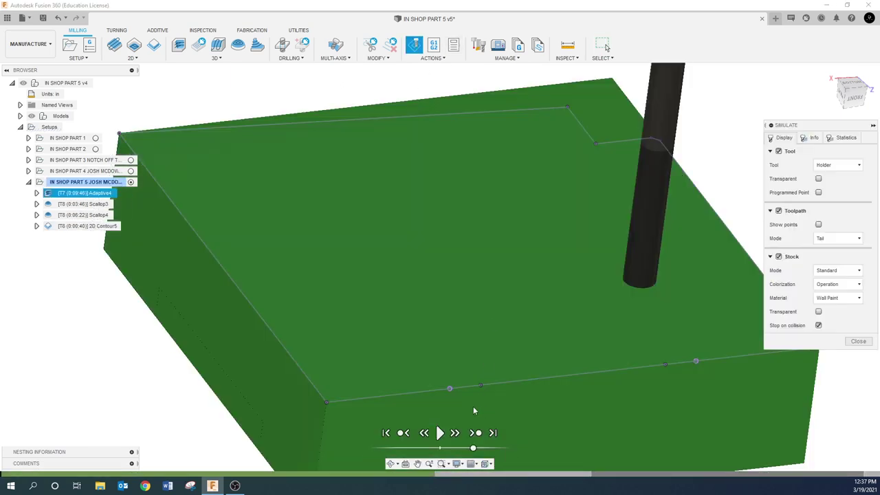
# - Play the setup simulation at higher speed, check the cut with edges toggled, then close it
pyautogui.click(440, 433)
pyautogui.click(501, 448)
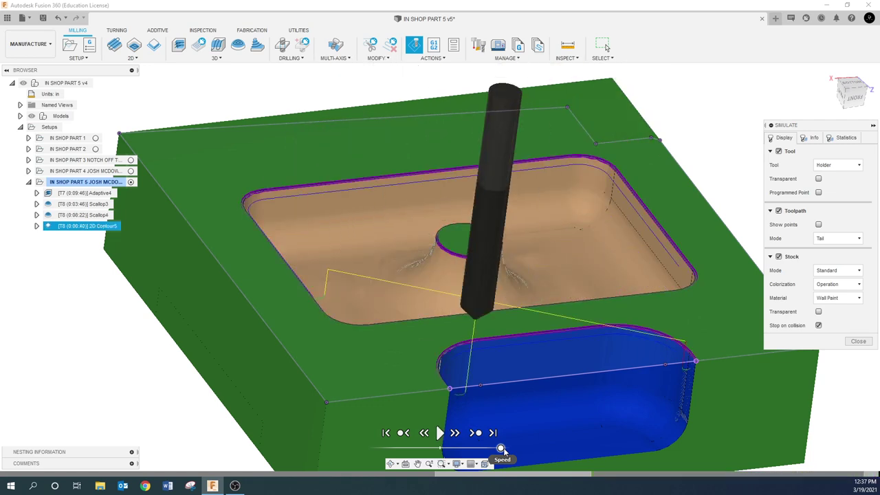
pyautogui.scroll(-1, 447, 389)
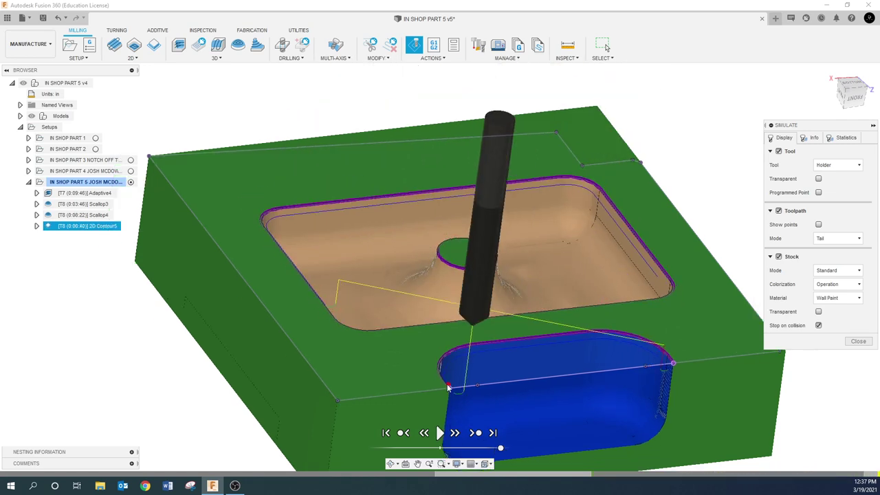
pyautogui.click(31, 115)
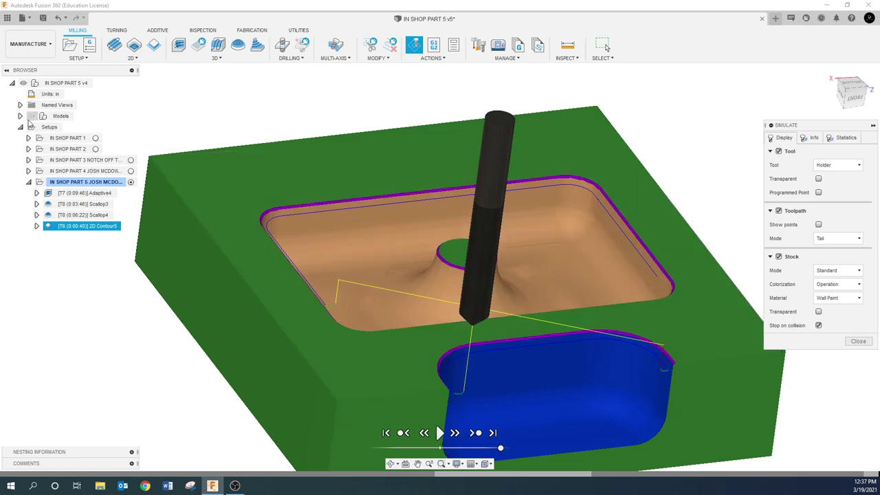
pyautogui.click(31, 117)
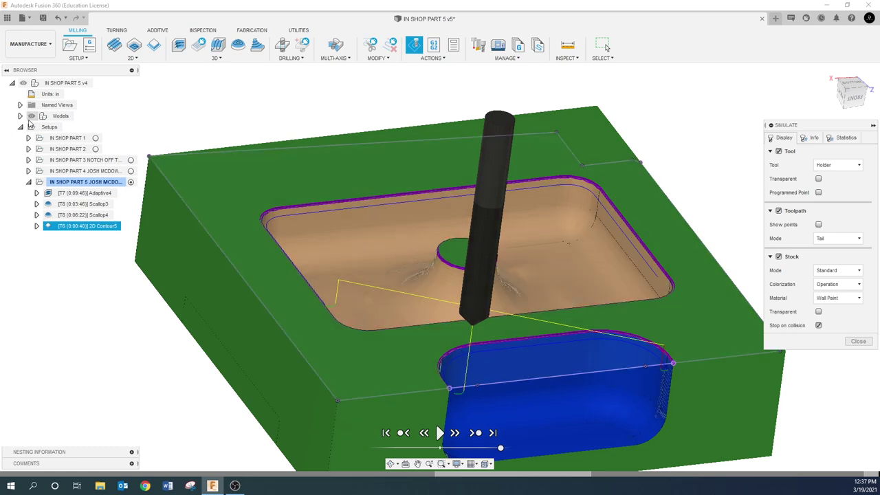
pyautogui.click(858, 342)
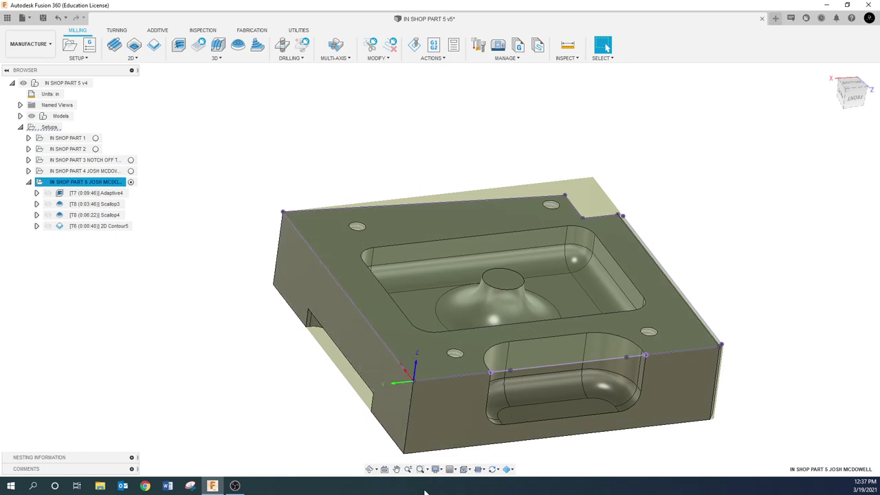
# - Pan the part aside and preview the Scallop3 and Scallop4 toolpaths together
pyautogui.click(397, 469)
pyautogui.moveTo(348, 397); pyautogui.dragTo(168, 363)
pyautogui.press('Escape')
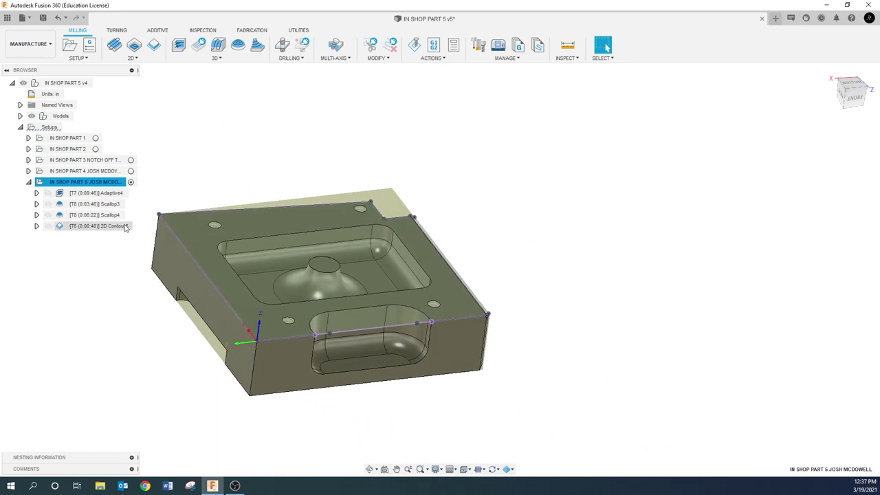
pyautogui.click(107, 204)
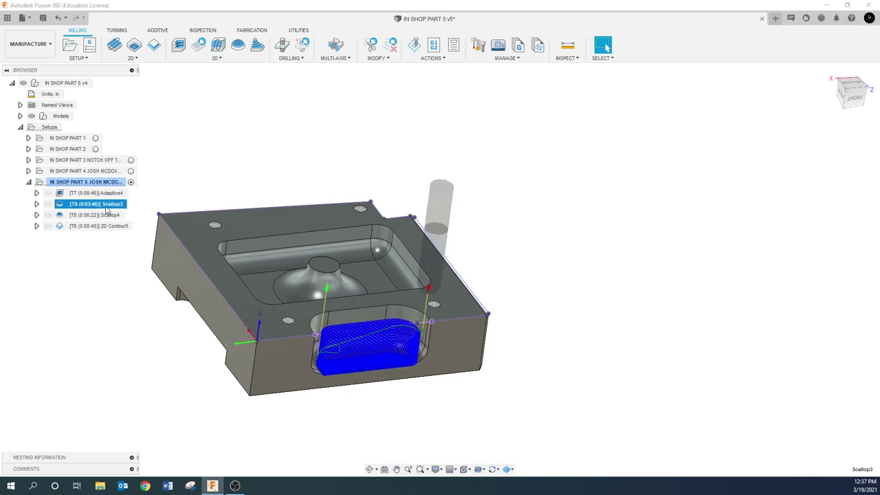
pyautogui.click(100, 214)
pyautogui.click(103, 315)
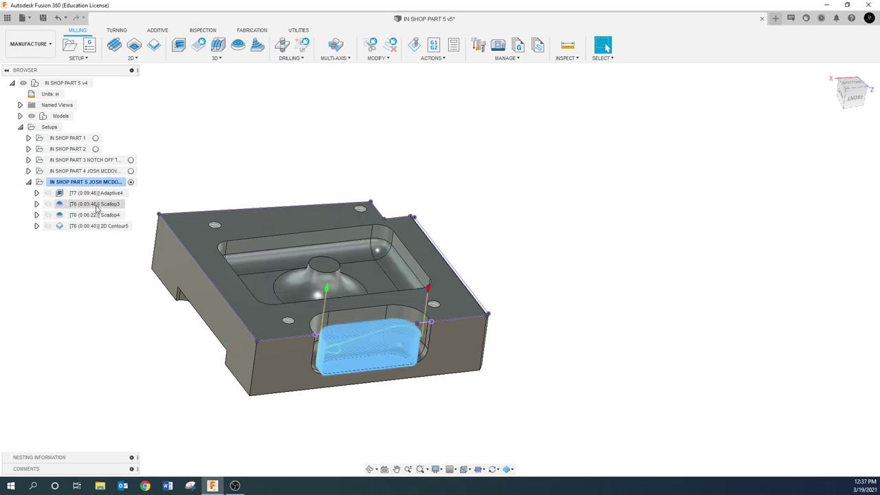
pyautogui.click(96, 204)
pyautogui.keyDown('ctrl'); pyautogui.click(98, 215); pyautogui.keyUp('ctrl')
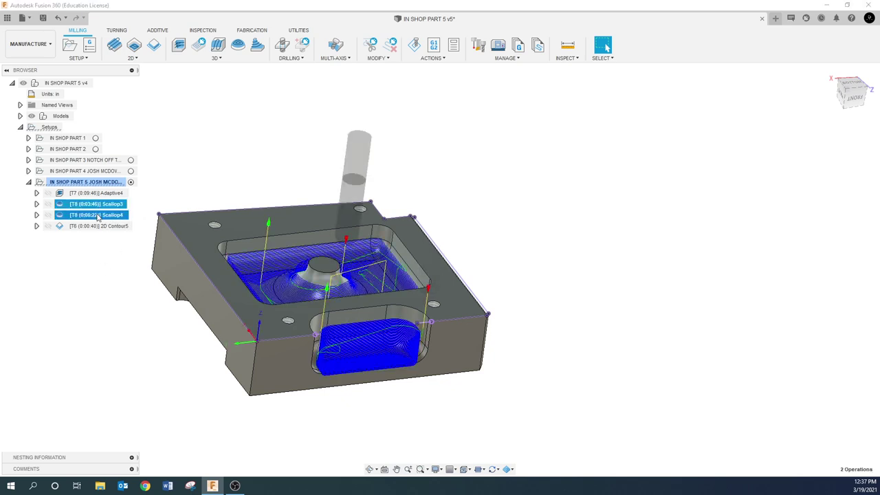
pyautogui.click(106, 255)
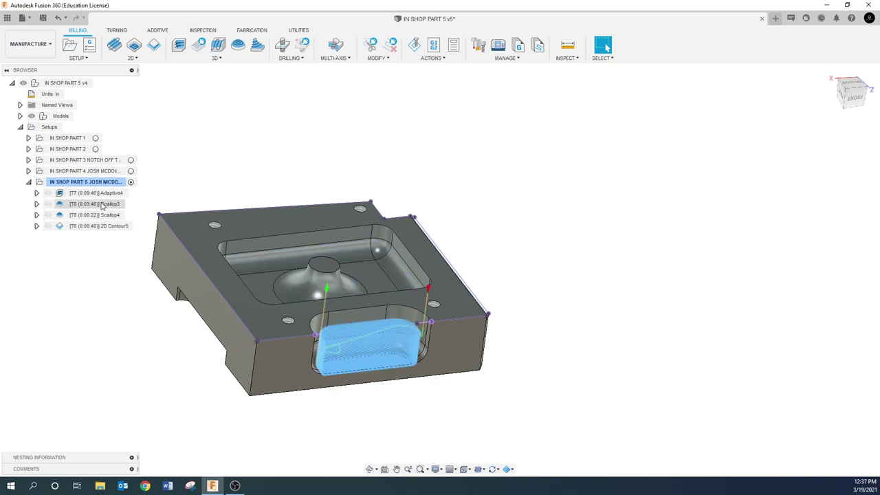
# - Duplicate Scallop3 and Scallop4, moving Scallop3 (2) below Scallop4 in the browser
pyautogui.click(102, 205)
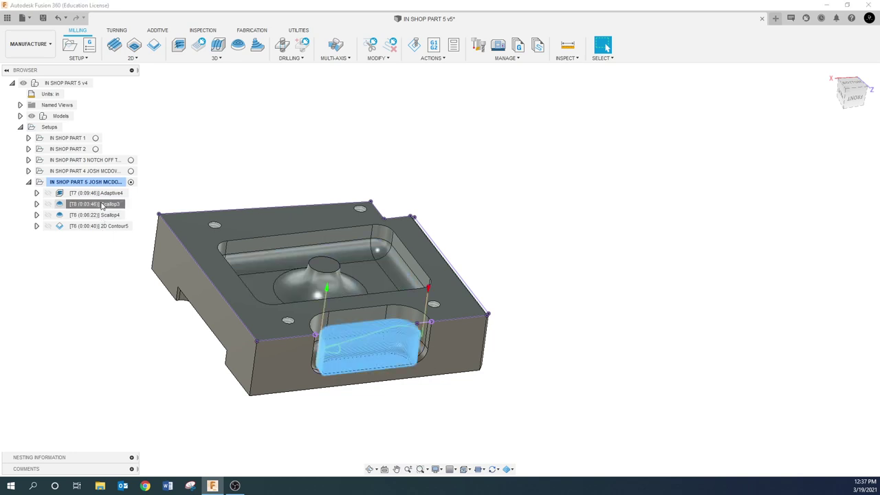
pyautogui.click(81, 297)
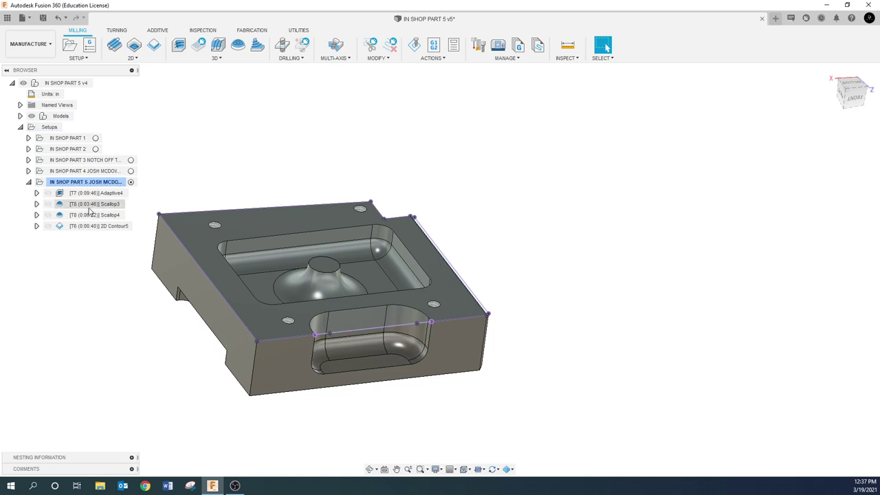
pyautogui.rightClick(93, 205)
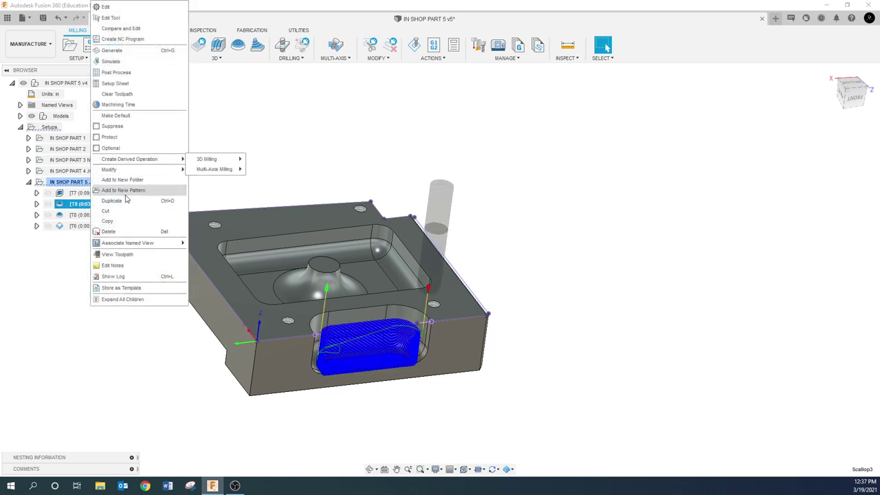
pyautogui.click(126, 201)
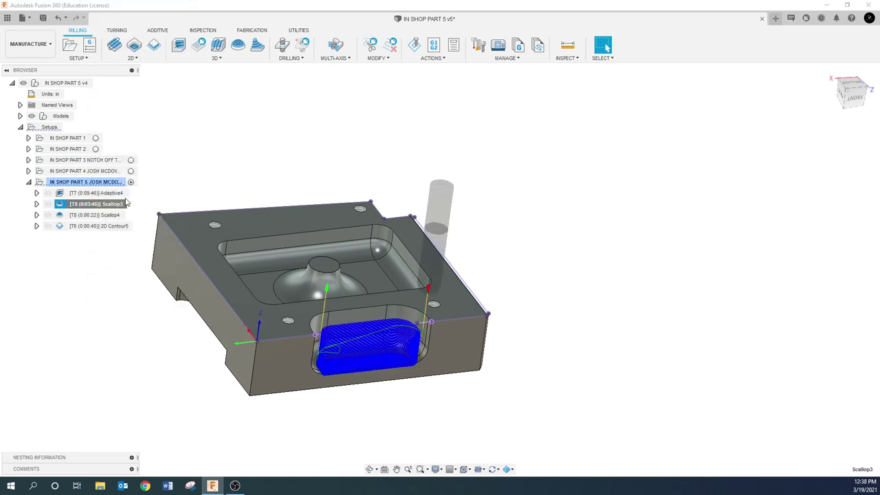
pyautogui.click(99, 271)
pyautogui.click(104, 240)
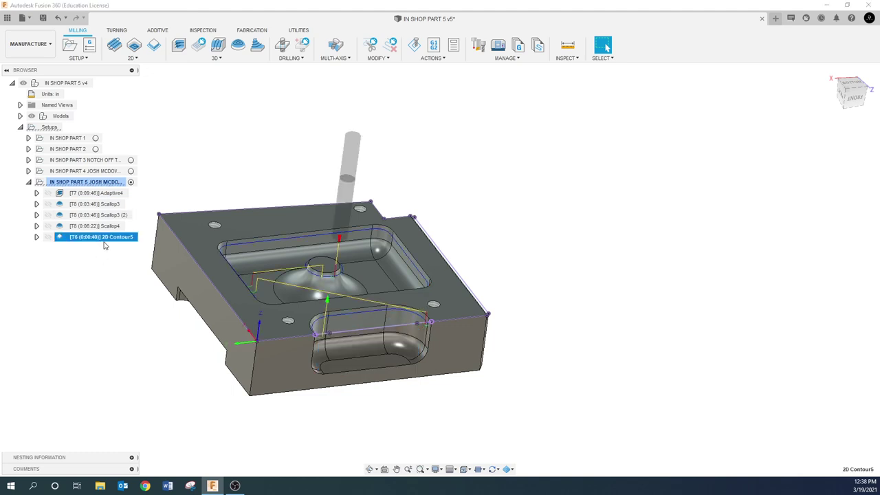
pyautogui.click(103, 256)
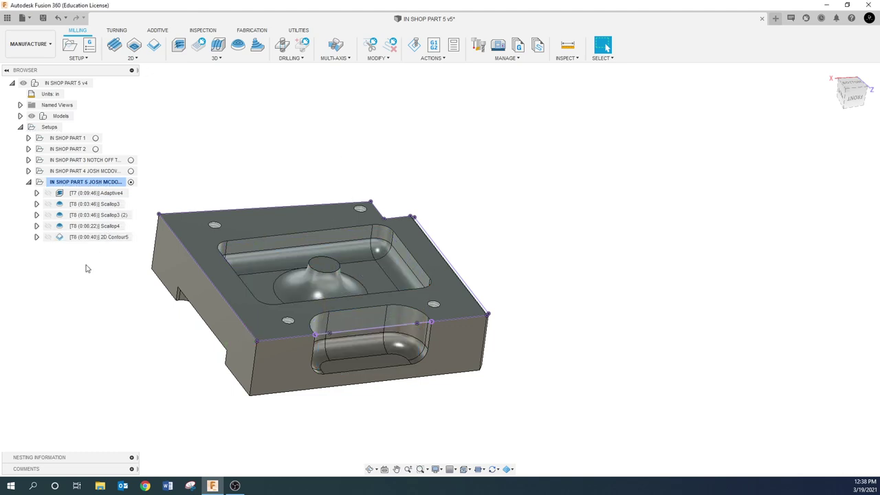
pyautogui.rightClick(99, 227)
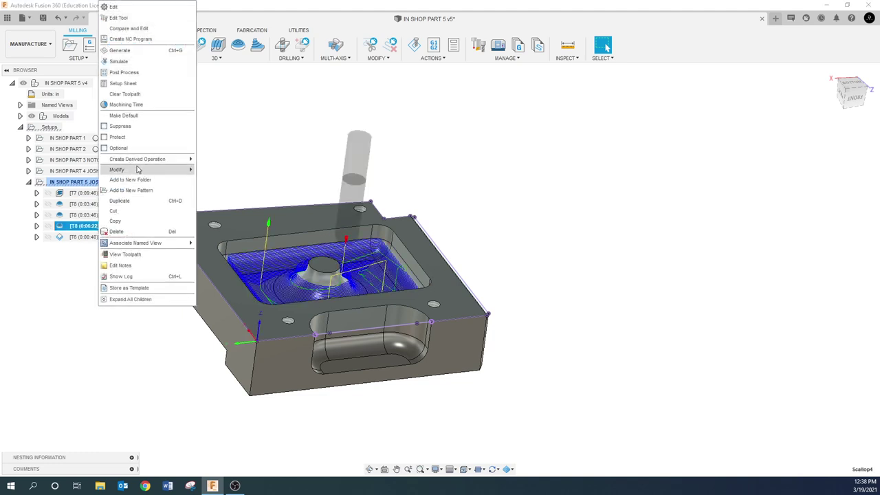
pyautogui.click(129, 207)
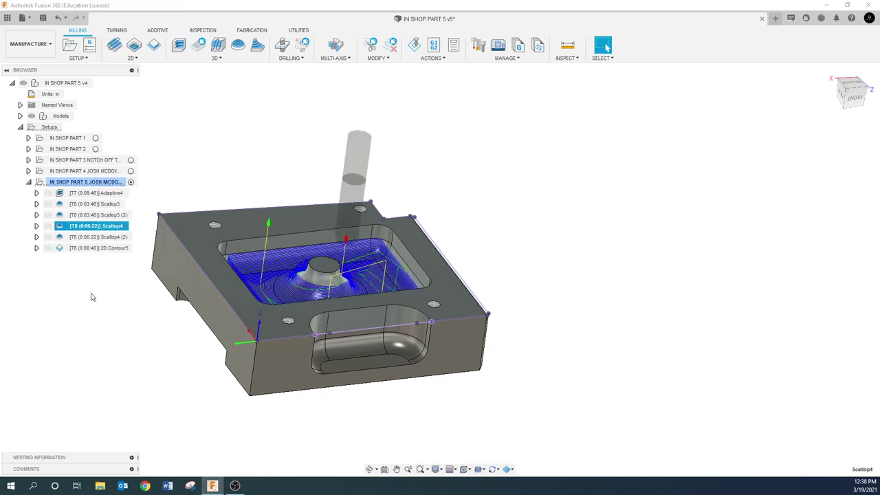
pyautogui.moveTo(109, 215); pyautogui.dragTo(107, 238)
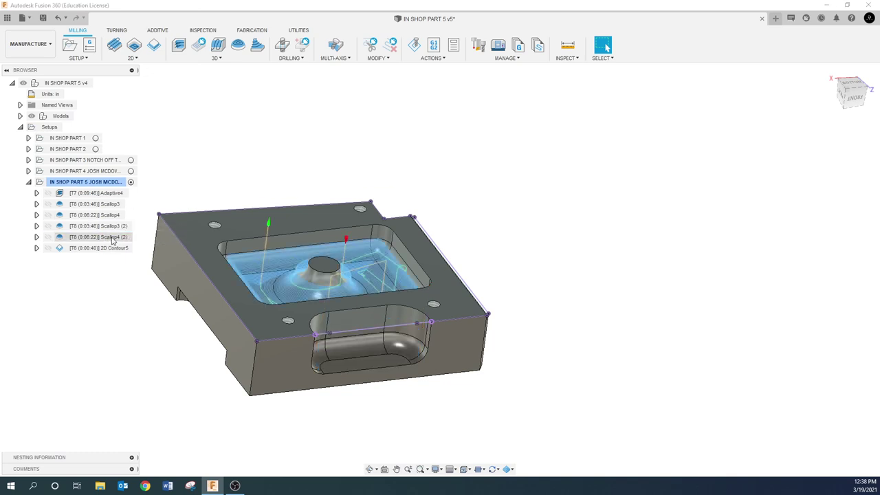
# - Preview each toolpath from Adaptive4 through Scallop4 (2), then begin renaming Scallop3
pyautogui.click(102, 194)
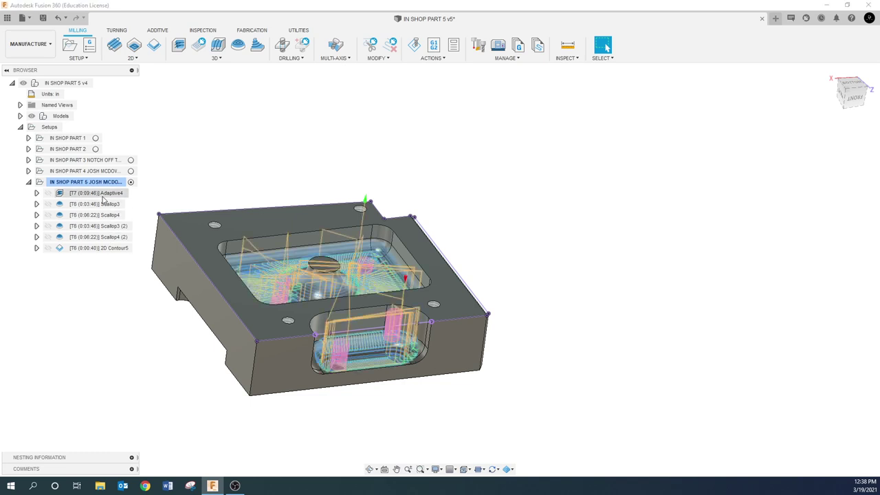
pyautogui.click(103, 205)
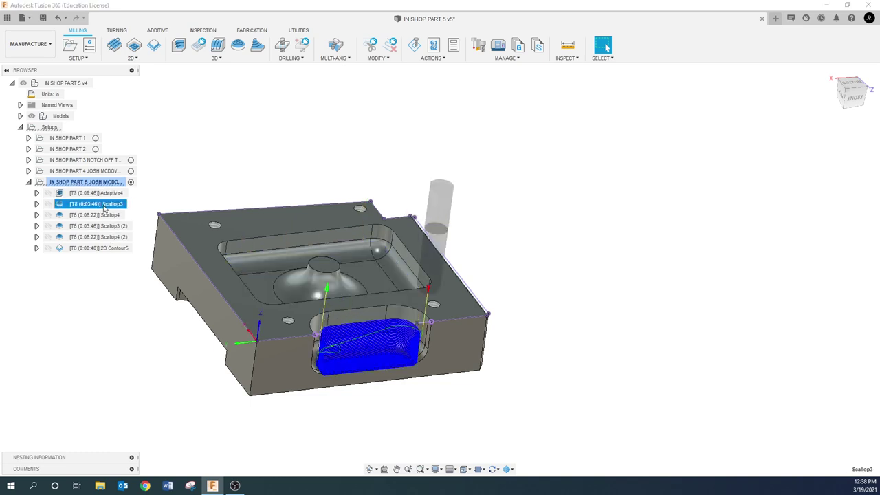
pyautogui.click(111, 217)
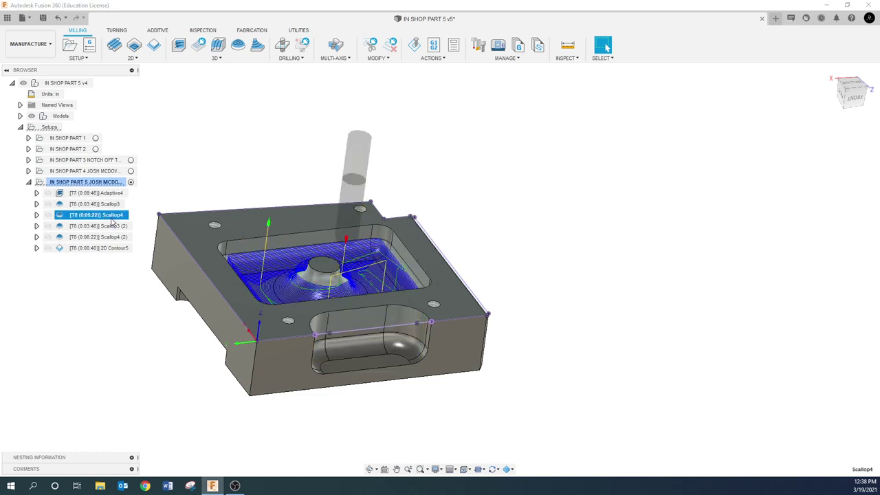
pyautogui.click(112, 225)
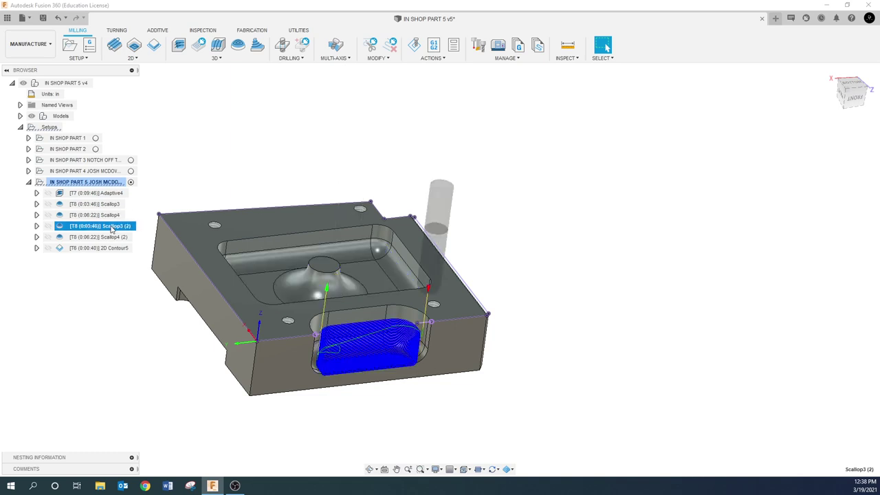
pyautogui.click(112, 237)
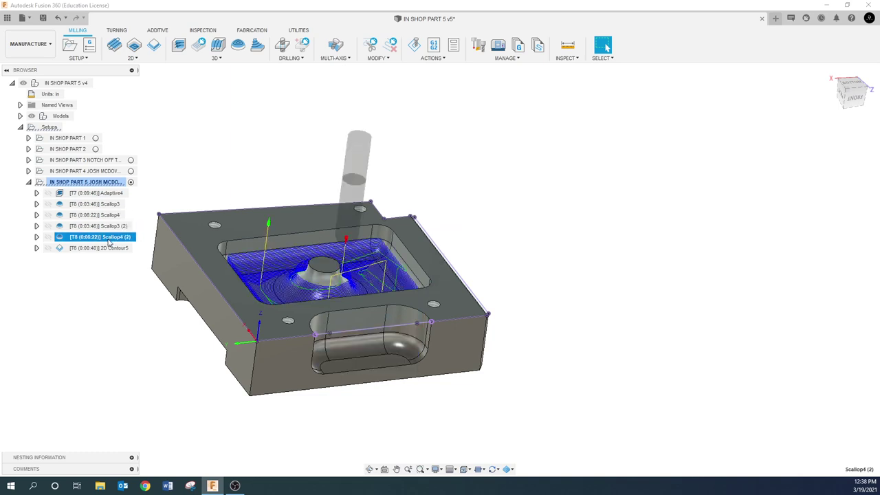
pyautogui.click(110, 309)
pyautogui.click(93, 205)
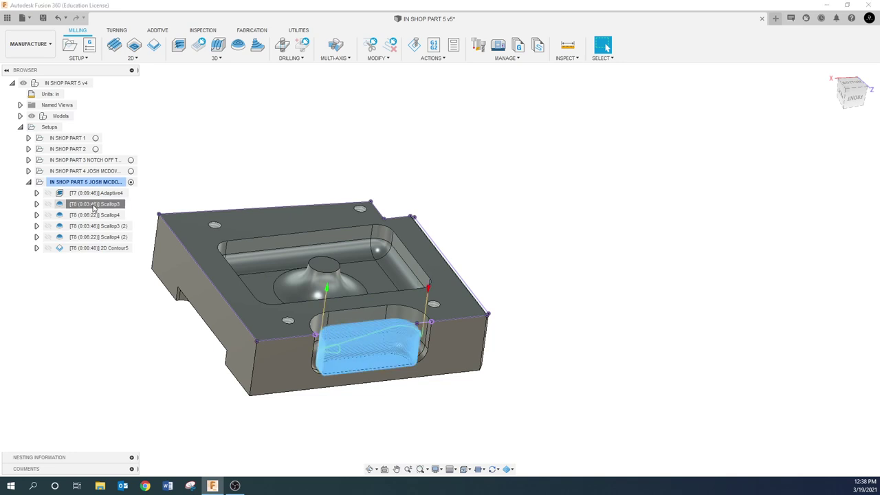
pyautogui.click(93, 204)
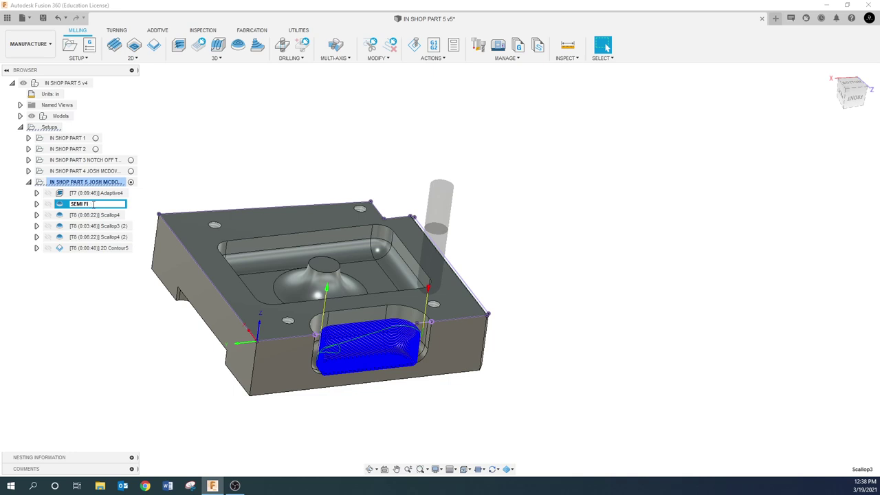
# - Rename Scallop3 to SEMI FINISH OUTSIDE and Scallop4 to SEMI FINISH INSIDE
pyautogui.press('Return')
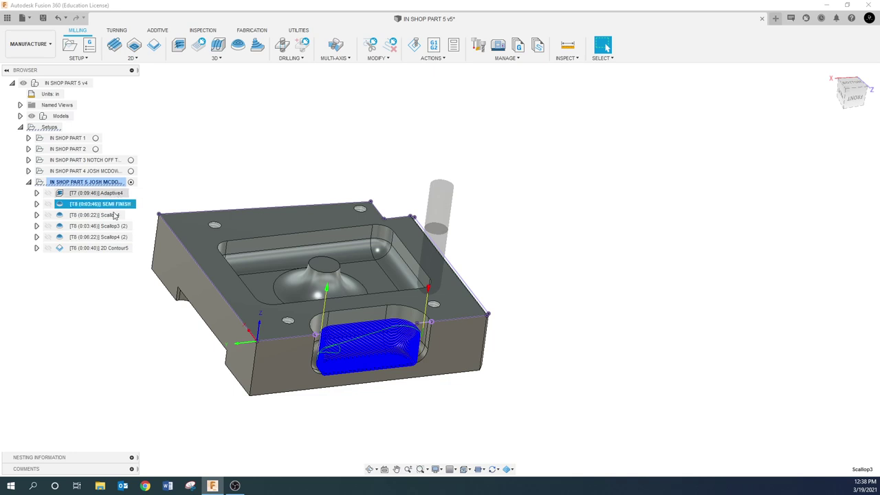
pyautogui.click(92, 215)
pyautogui.click(91, 216)
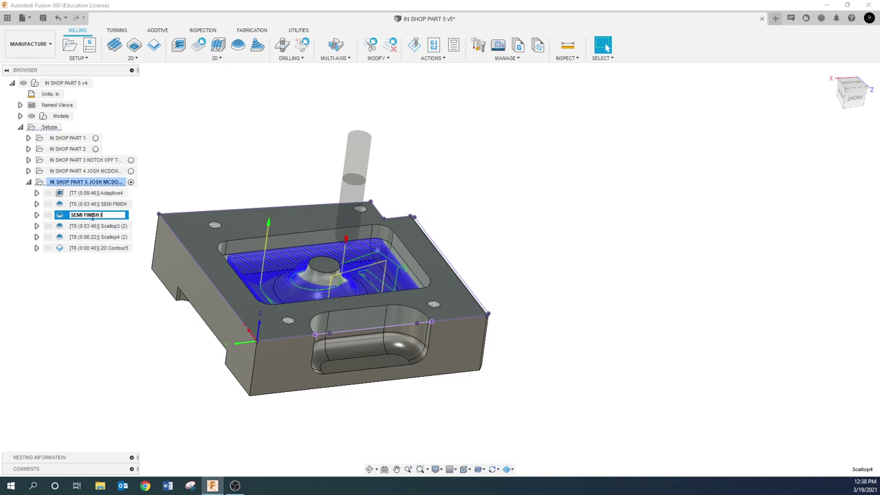
pyautogui.write('SEMI FINISH INSIDE')
pyautogui.press('Return')
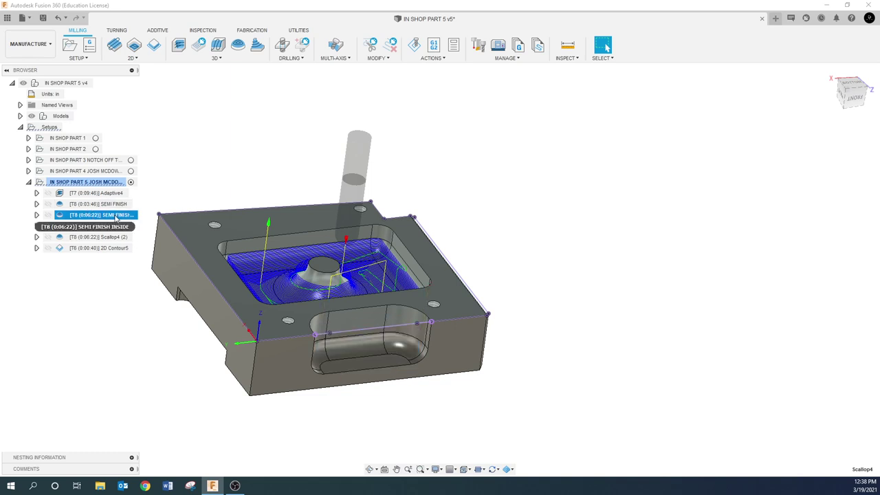
pyautogui.click(116, 205)
pyautogui.click(117, 204)
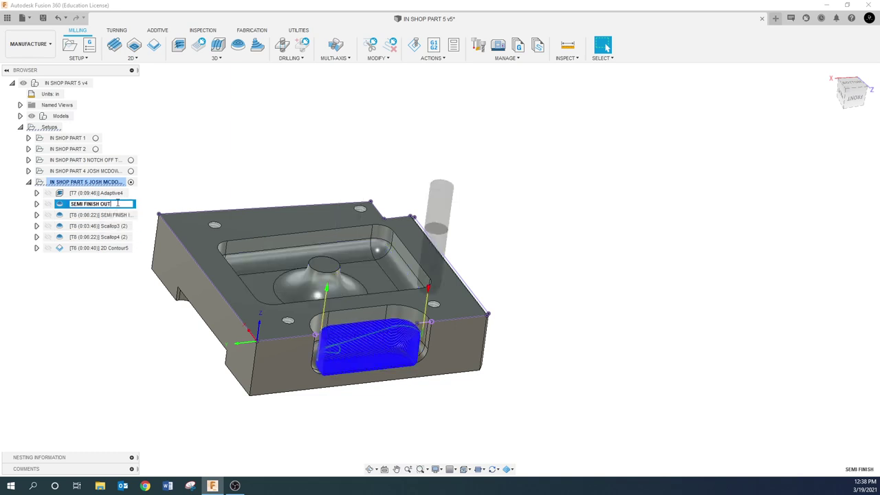
pyautogui.write('SEMI FINISH OUTSIDE')
pyautogui.press('Return')
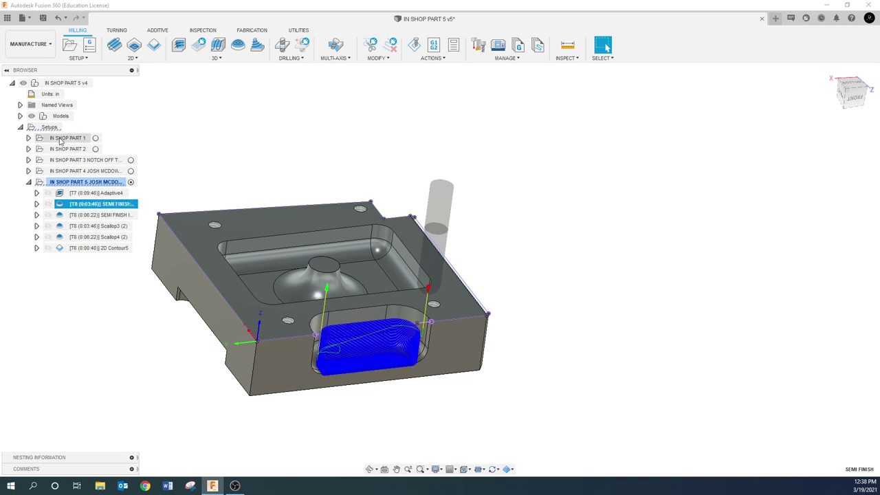
# - Rename Scallop3 (2) to FINISH OUTSIDE and Scallop4 (2) to FINISH INSIDE
pyautogui.click(112, 304)
pyautogui.click(112, 227)
pyautogui.click(113, 226)
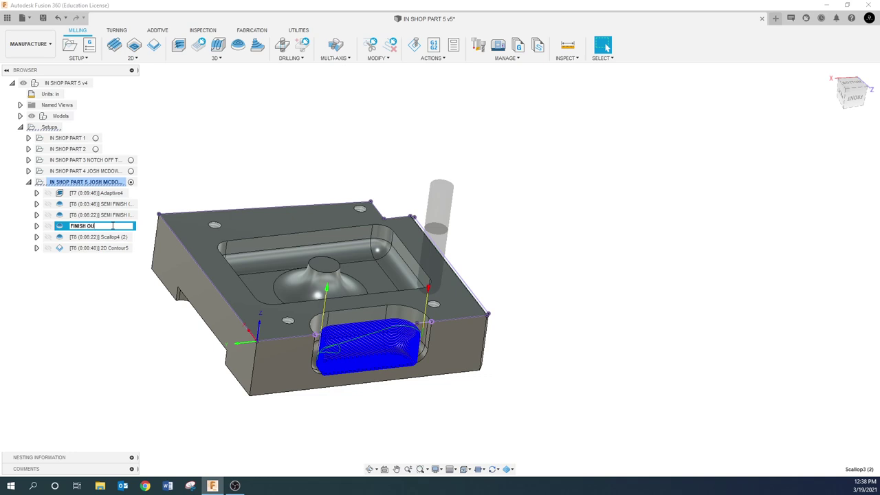
pyautogui.press('Return')
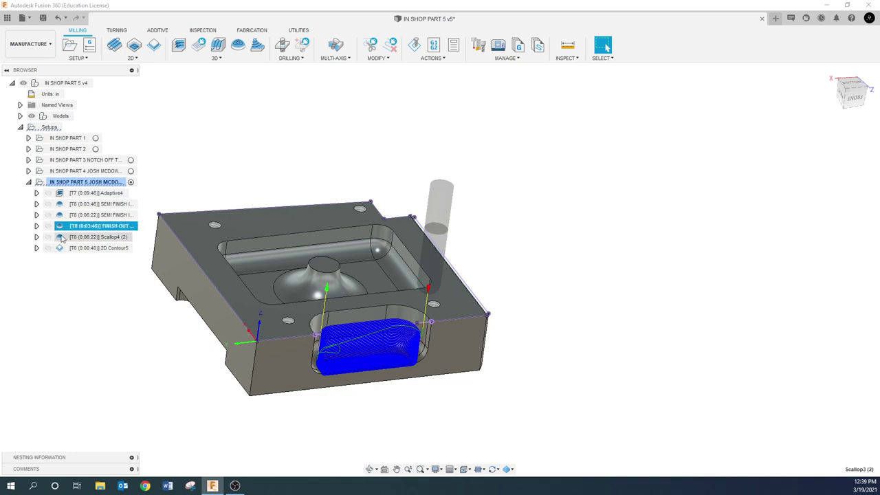
pyautogui.click(100, 237)
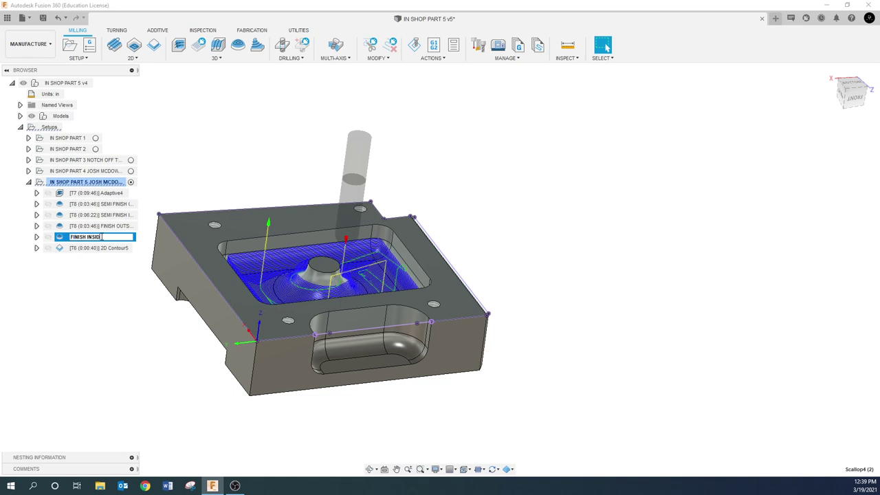
pyautogui.press('Return')
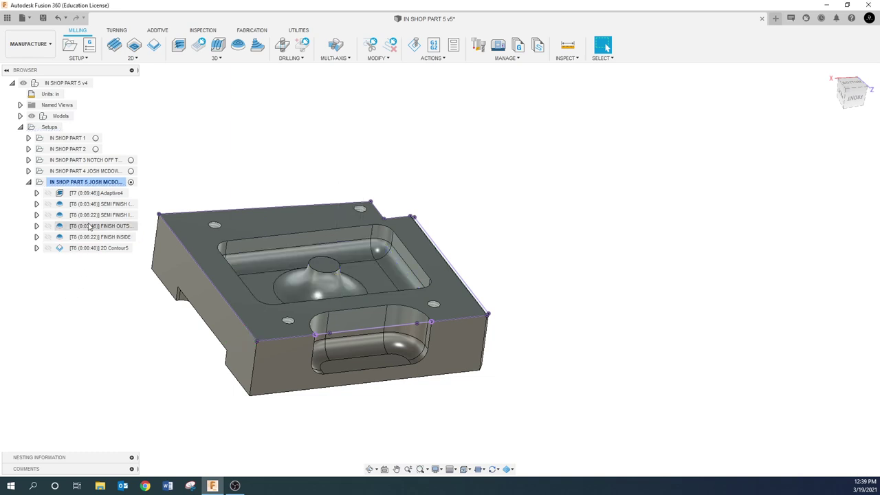
# - Turn on Stock to Leave for SEMI FINISH OUTSIDE and regenerate its toolpath
pyautogui.rightClick(97, 204)
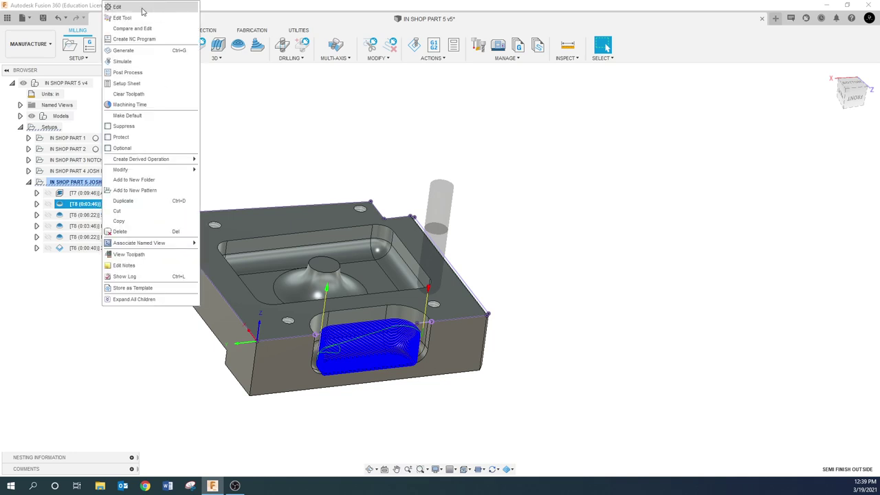
pyautogui.click(158, 7)
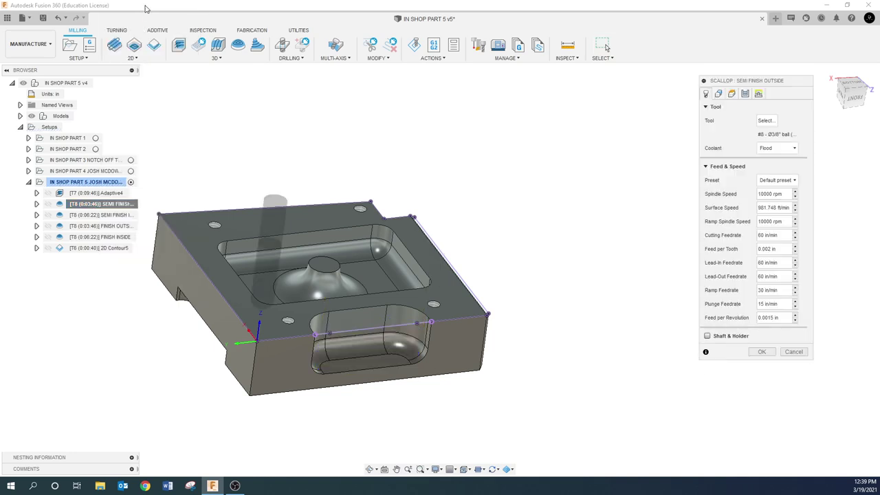
pyautogui.click(746, 95)
pyautogui.click(711, 222)
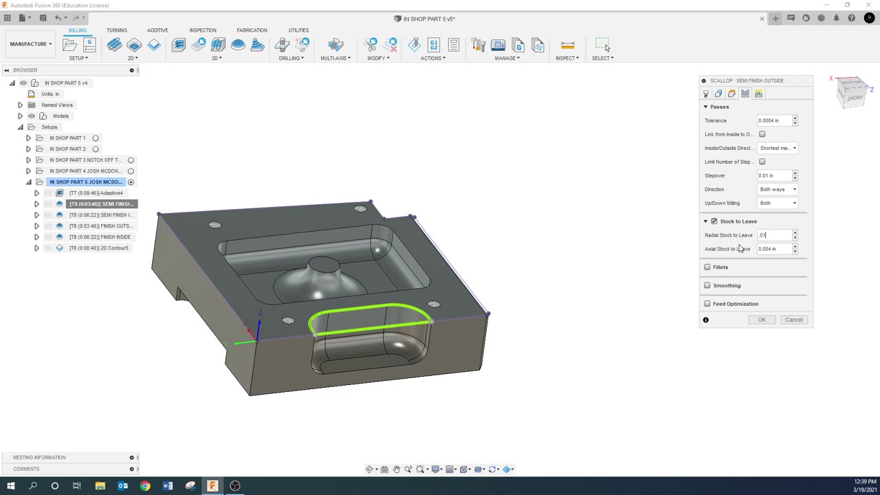
pyautogui.click(762, 320)
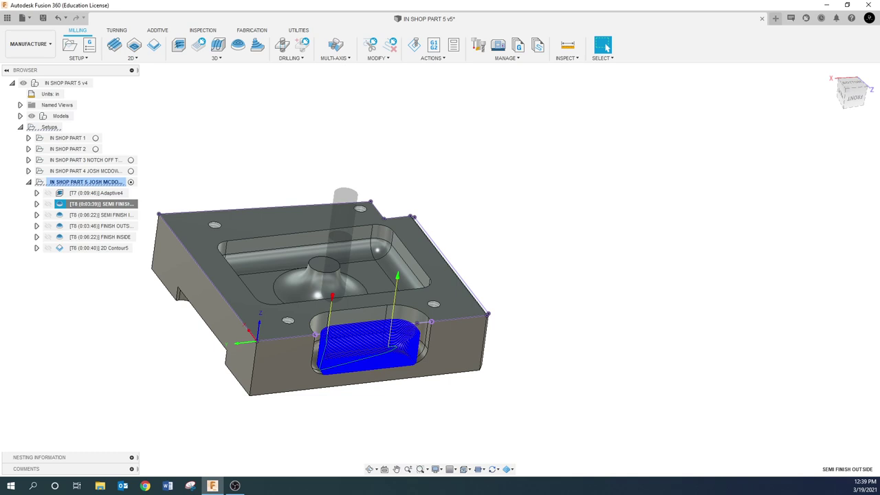
# - Give SEMI FINISH INSIDE 0.01 in radial stock to leave and regenerate it
pyautogui.click(113, 216)
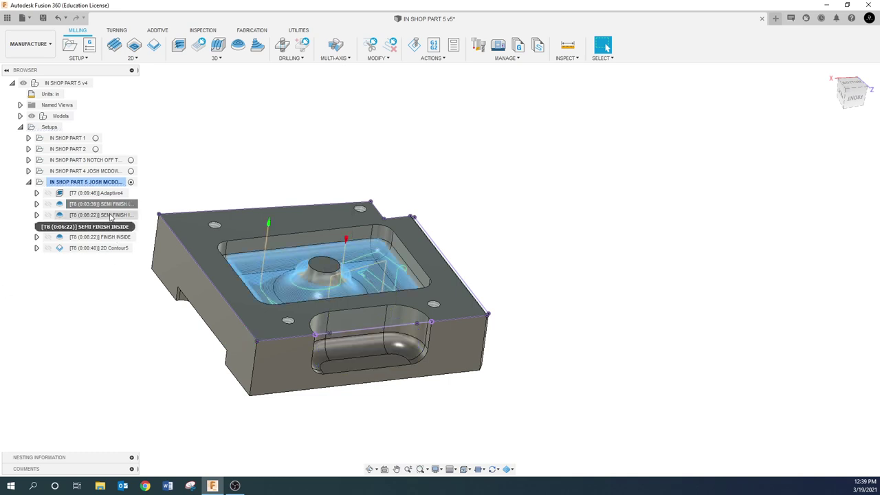
pyautogui.rightClick(113, 215)
pyautogui.click(138, 7)
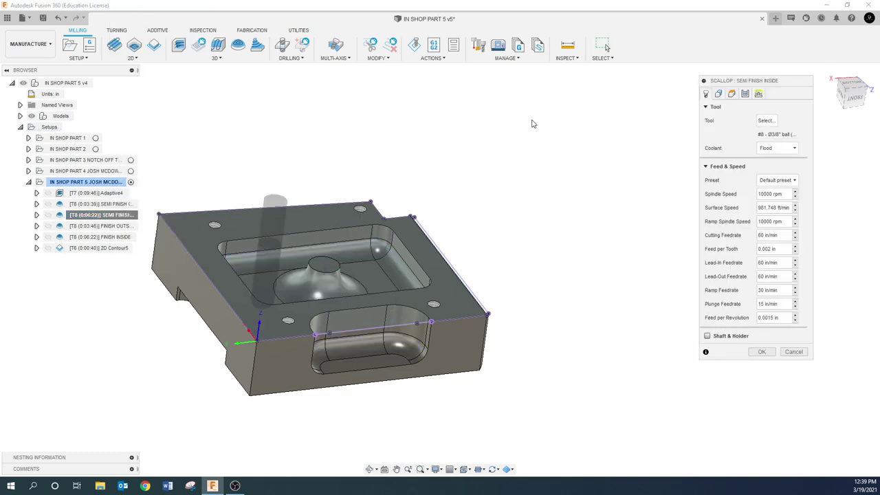
pyautogui.click(757, 95)
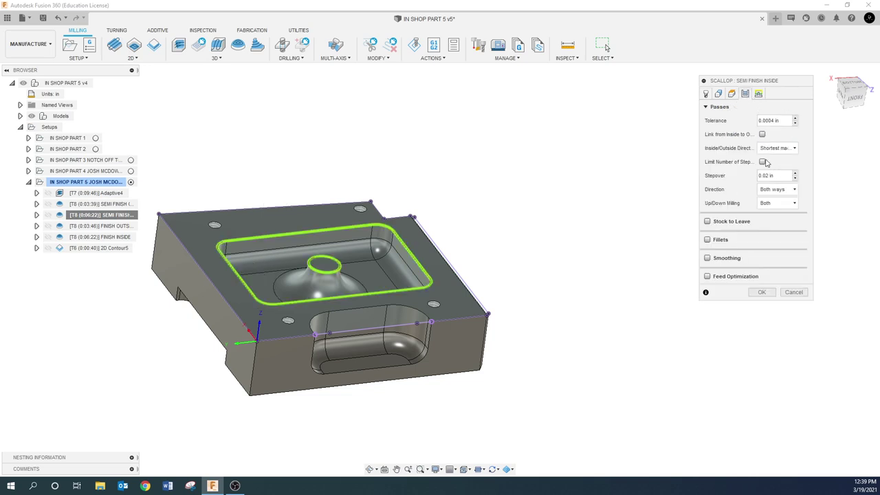
pyautogui.click(719, 94)
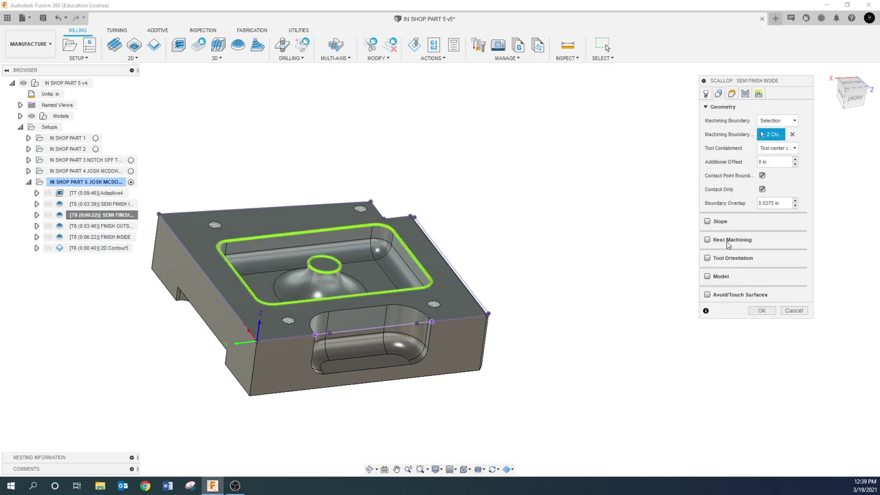
pyautogui.click(758, 94)
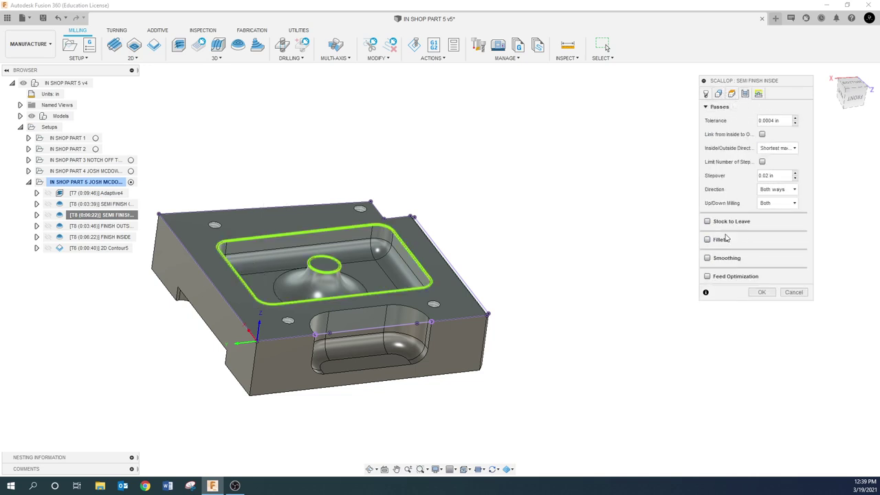
pyautogui.click(713, 221)
pyautogui.tripleClick(784, 238)
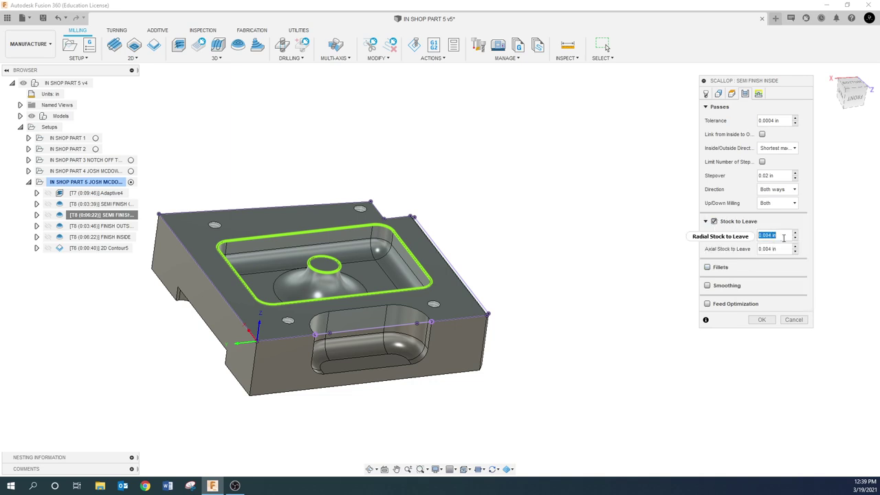
pyautogui.click(762, 319)
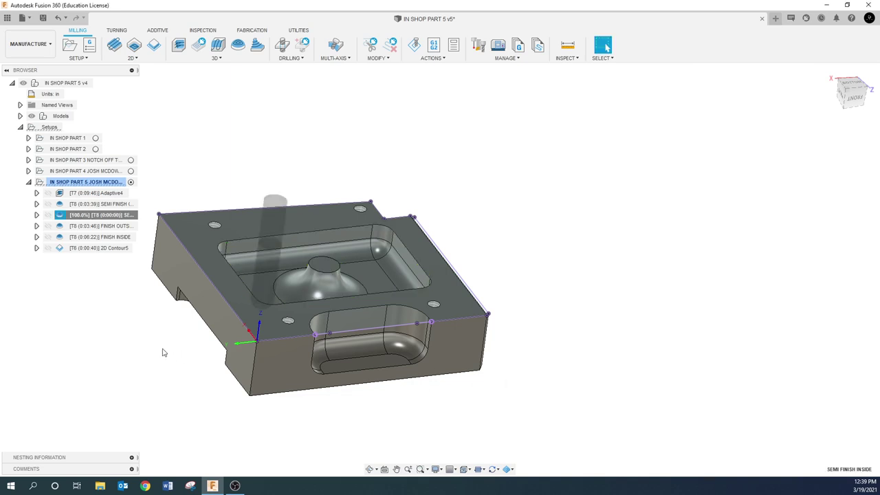
pyautogui.click(110, 349)
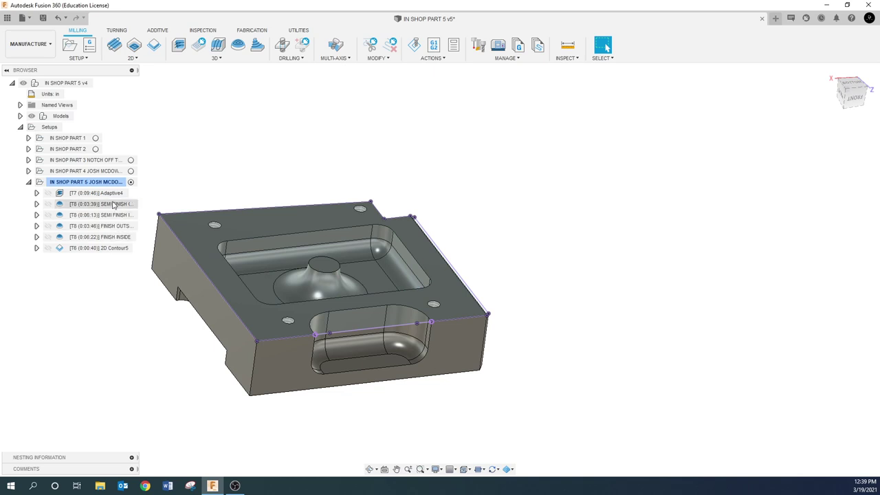
pyautogui.rightClick(115, 205)
pyautogui.click(131, 328)
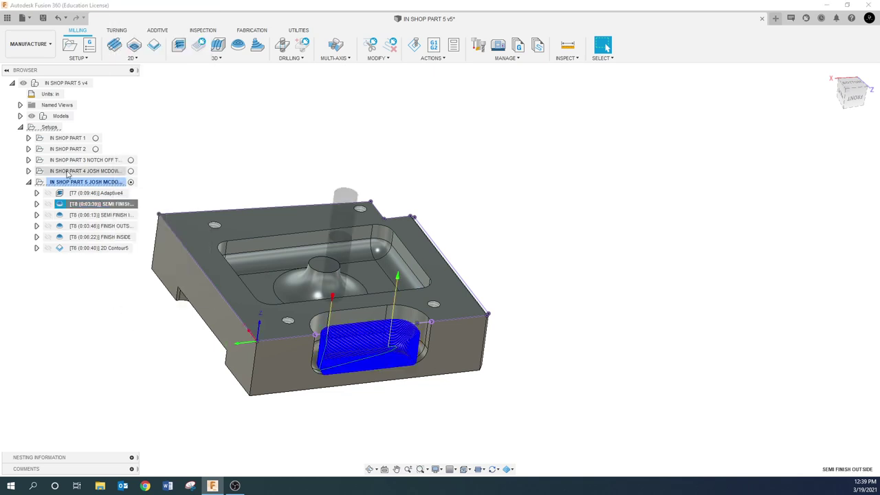
pyautogui.click(83, 182)
pyautogui.click(414, 44)
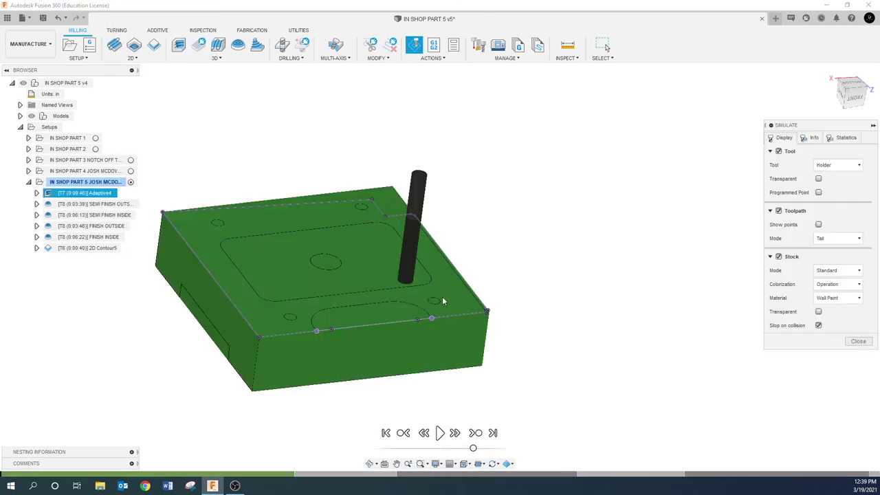
pyautogui.click(438, 433)
pyautogui.moveTo(480, 449); pyautogui.dragTo(490, 451)
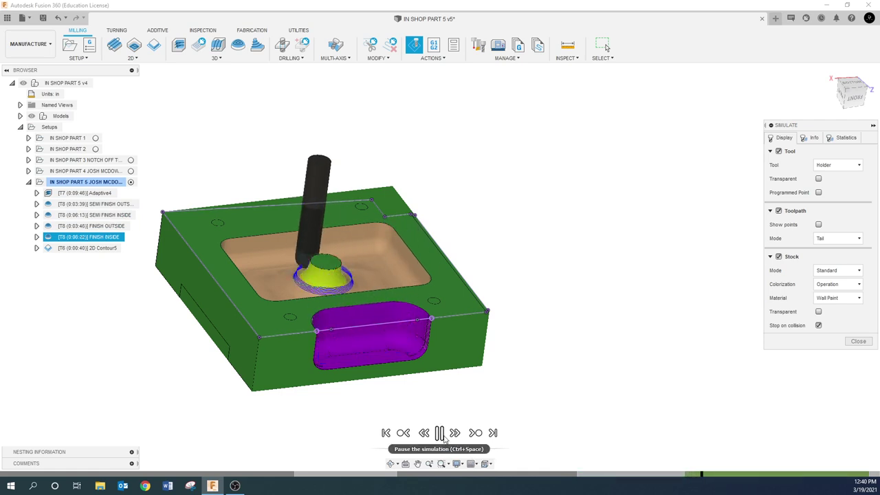
pyautogui.click(441, 434)
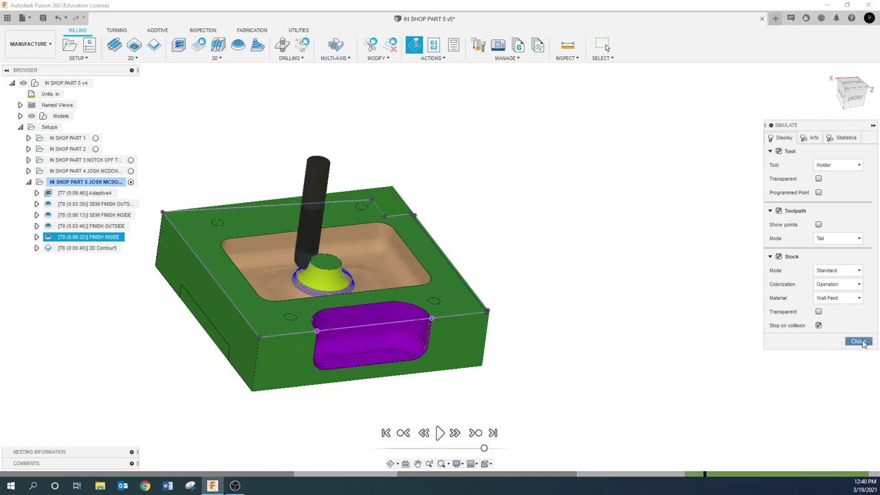
pyautogui.click(858, 341)
# - Set SEMI FINISH OUTSIDE stepover to 0.04 in and regenerate it
pyautogui.rightClick(115, 207)
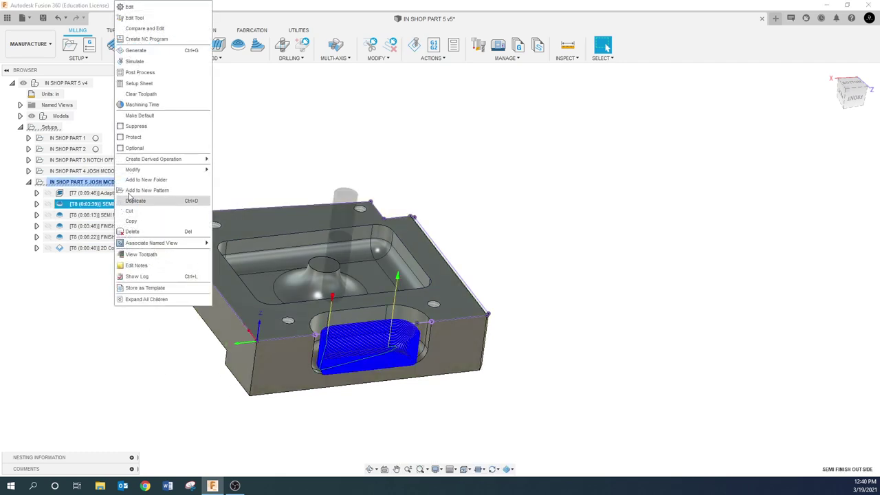
pyautogui.click(130, 6)
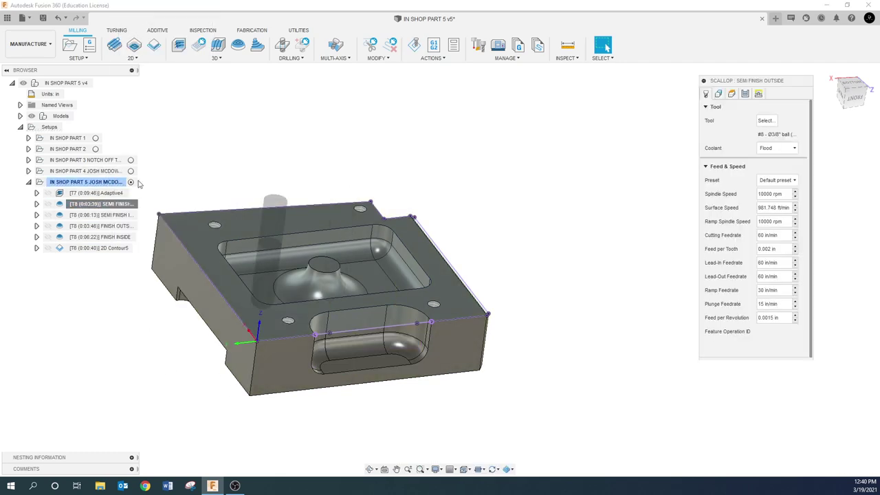
pyautogui.click(745, 93)
pyautogui.click(782, 178)
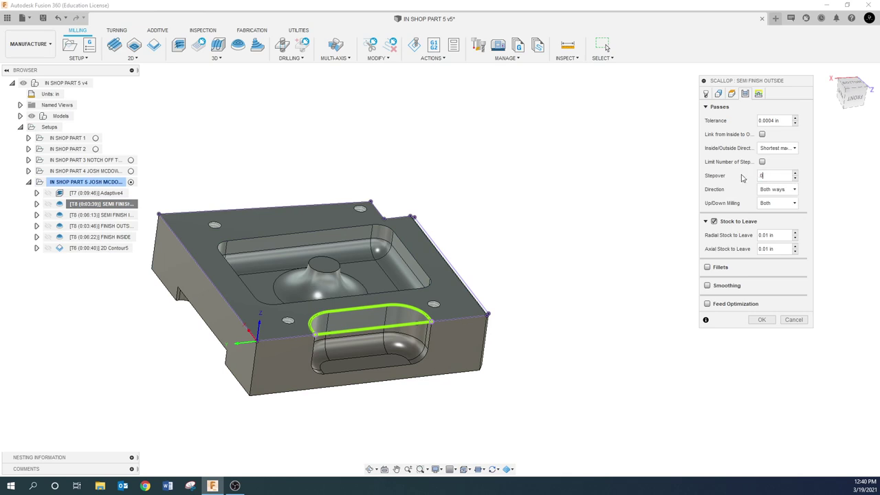
pyautogui.click(761, 320)
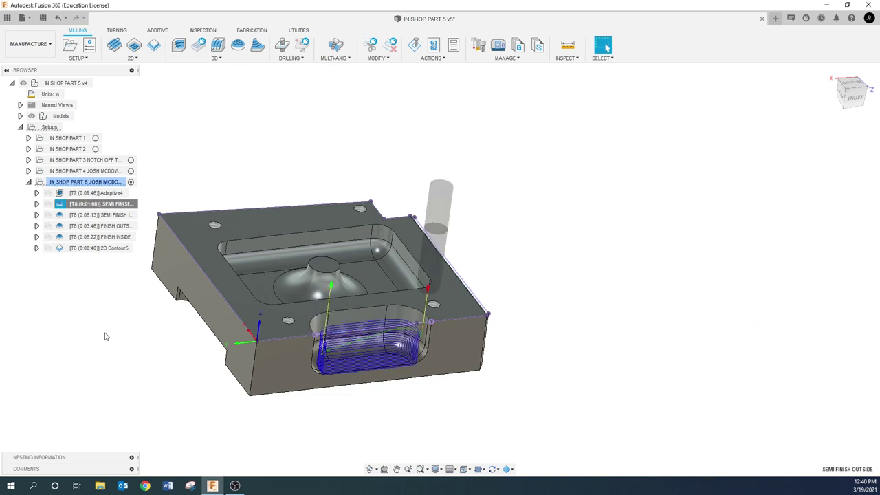
# - Set SEMI FINISH INSIDE stepover to 0.04 in and regenerate it
pyautogui.rightClick(116, 216)
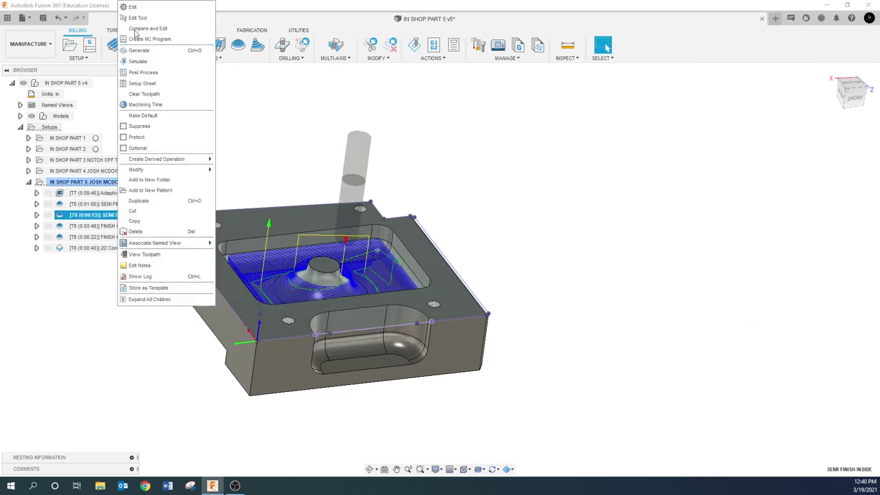
pyautogui.click(138, 7)
pyautogui.click(744, 94)
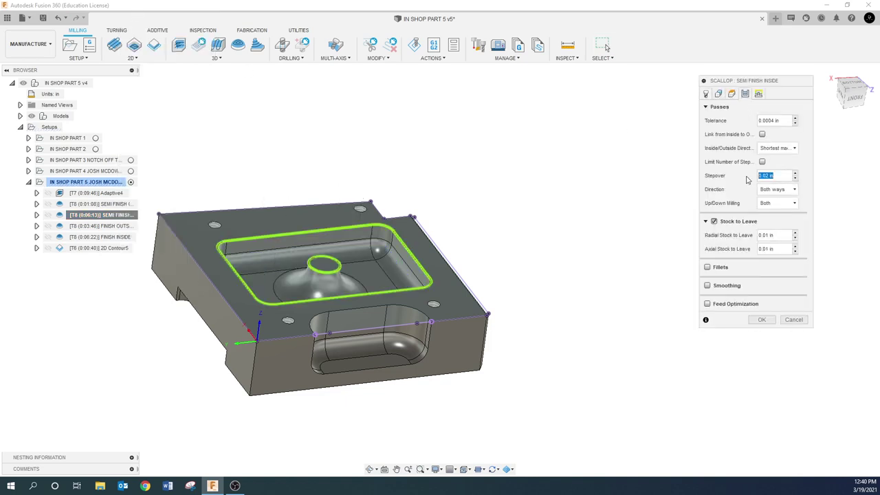
pyautogui.write('.04')
pyautogui.click(762, 320)
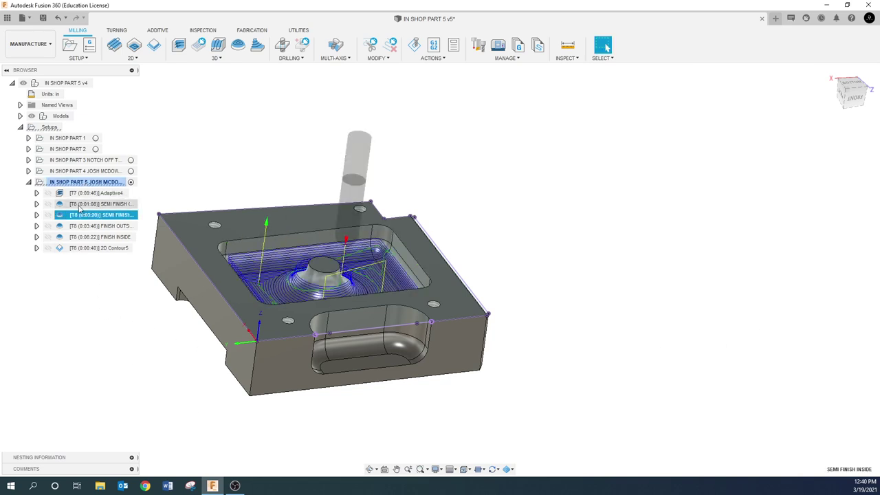
# - Review the regenerated semi-finish and finish toolpaths, then simulate the whole In Shop Part 5 setup
pyautogui.keyDown('ctrl'); pyautogui.click(98, 217); pyautogui.keyUp('ctrl')
pyautogui.click(98, 217)
pyautogui.keyDown('ctrl'); pyautogui.click(102, 219); pyautogui.keyUp('ctrl')
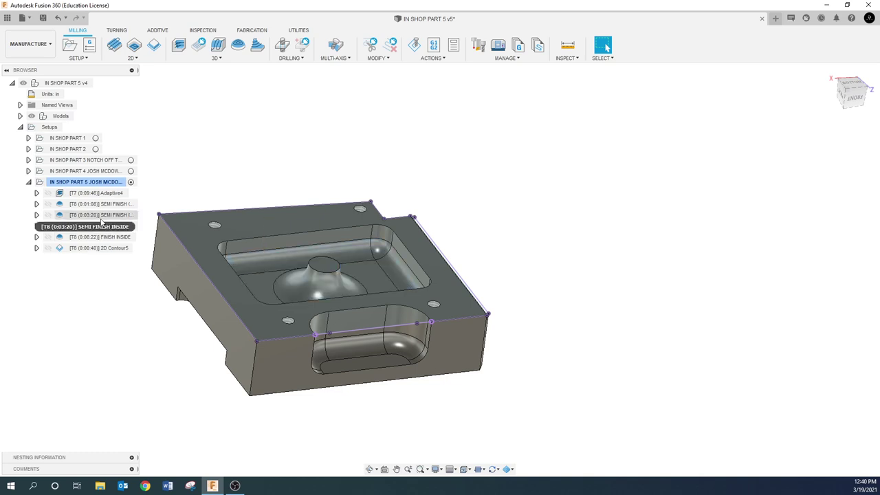
pyautogui.click(102, 219)
pyautogui.click(102, 215)
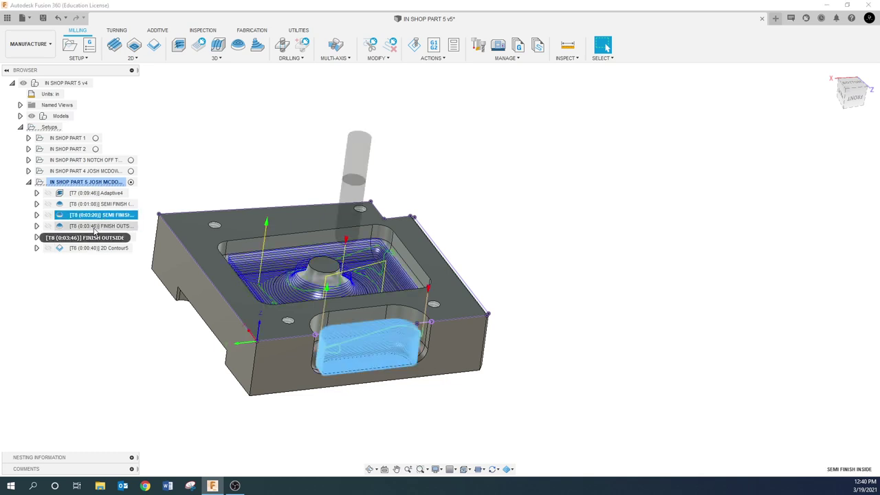
pyautogui.click(98, 228)
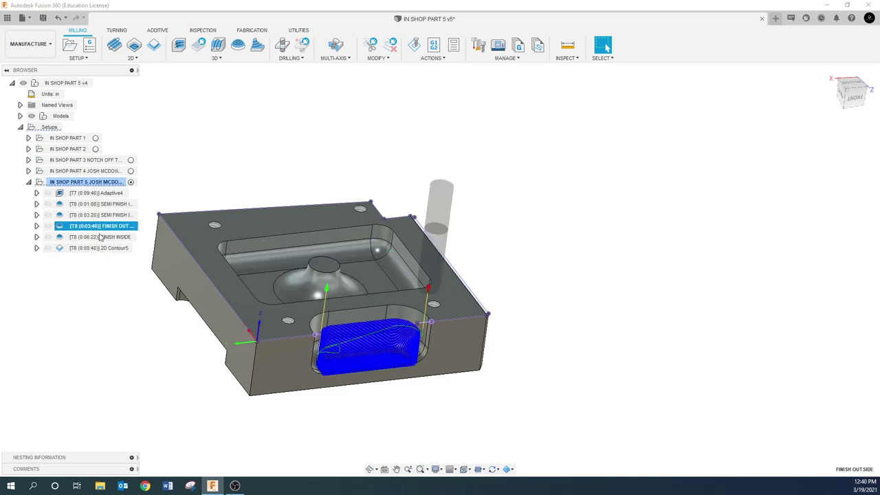
pyautogui.click(84, 280)
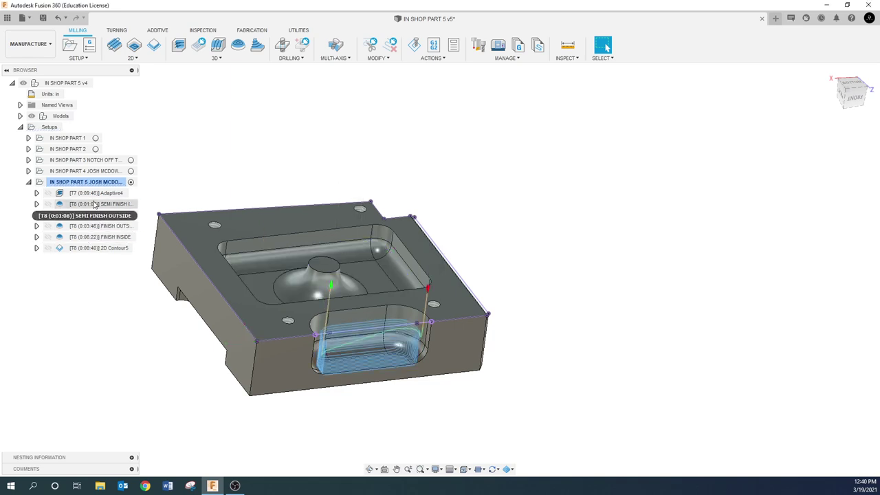
pyautogui.click(95, 205)
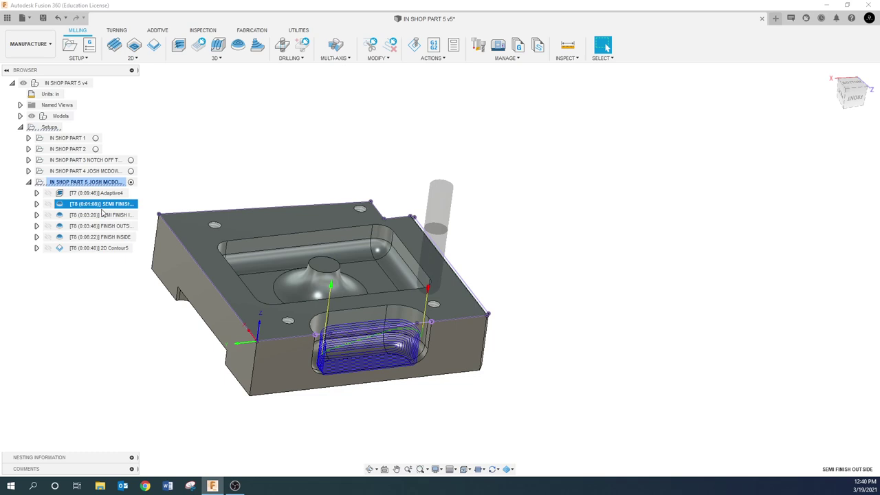
pyautogui.click(101, 214)
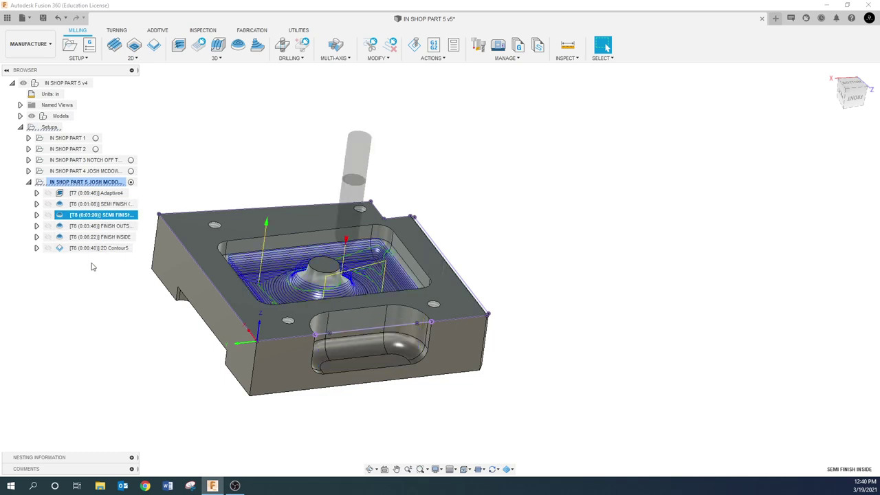
pyautogui.click(90, 182)
pyautogui.click(414, 44)
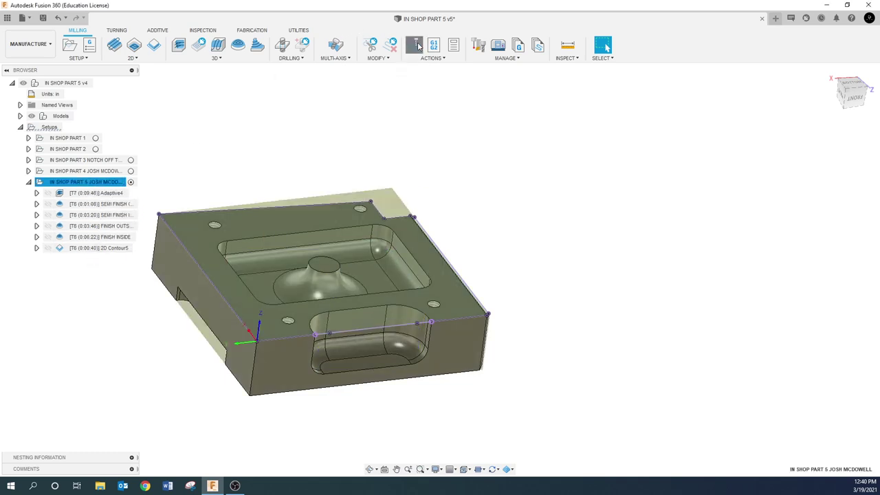
pyautogui.click(439, 432)
pyautogui.click(489, 450)
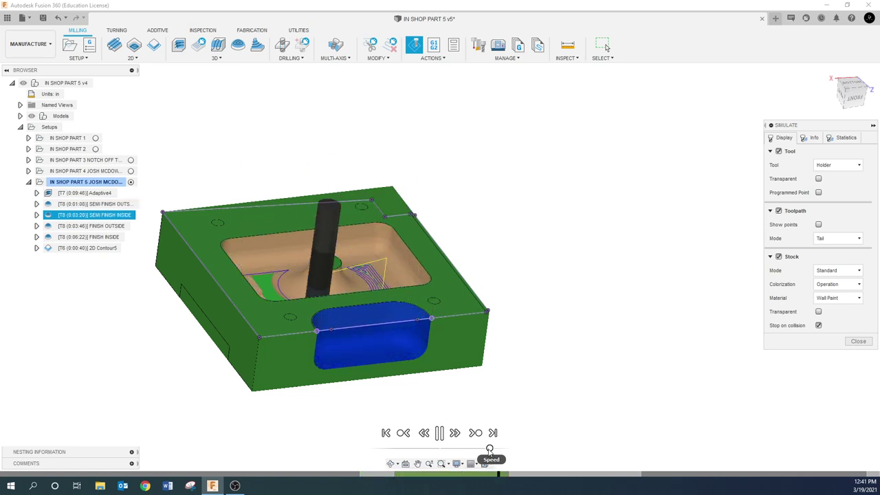
pyautogui.click(440, 434)
pyautogui.scroll(8, 258, 281)
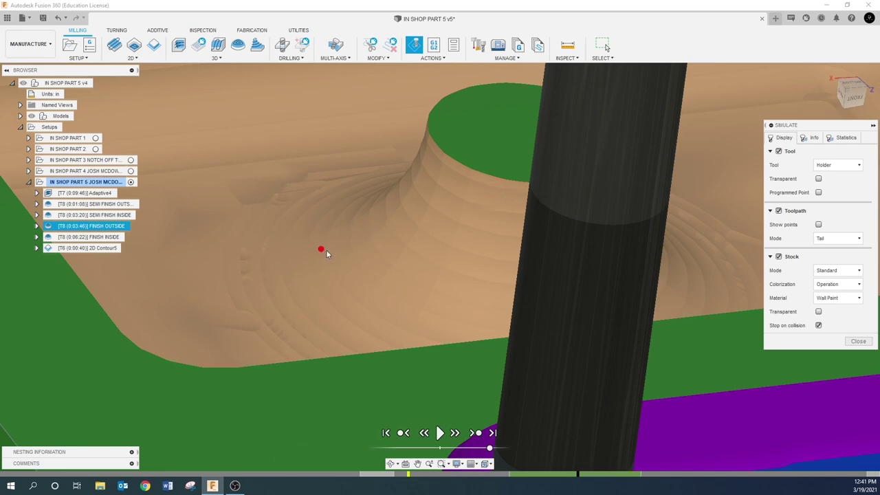
pyautogui.click(440, 434)
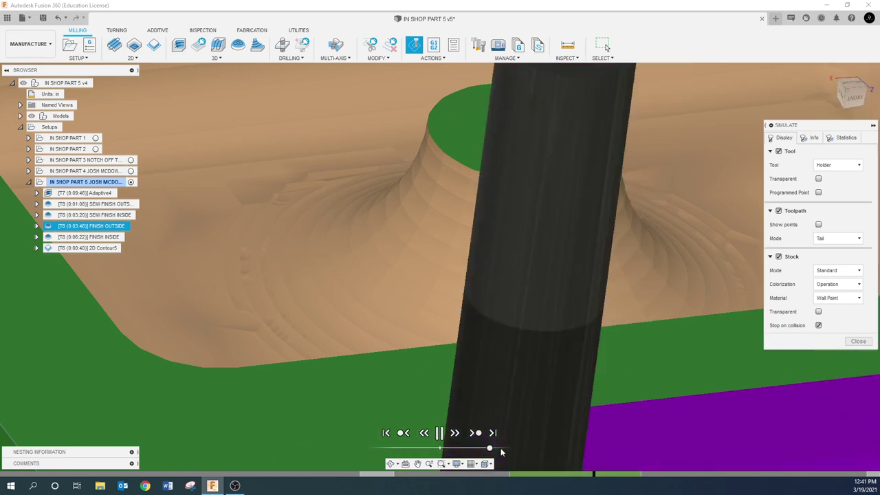
pyautogui.scroll(-5, 499, 450)
pyautogui.scroll(-3, 495, 430)
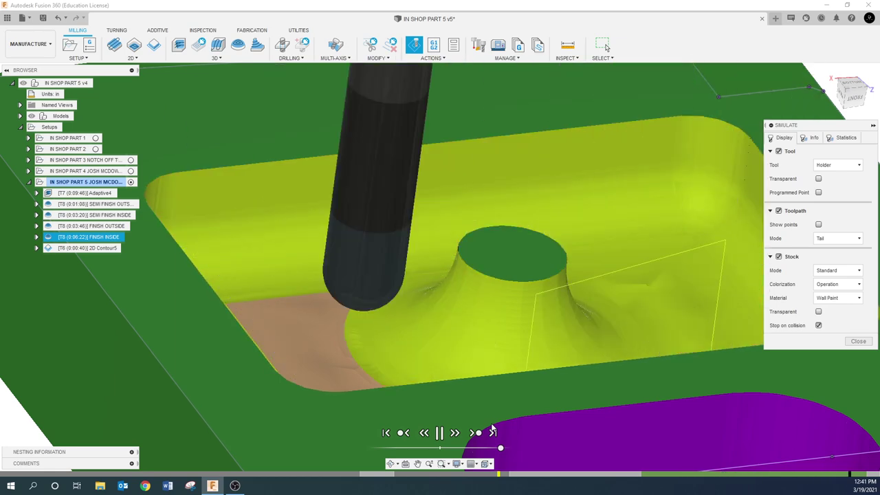
pyautogui.click(493, 432)
pyautogui.scroll(-2, 529, 399)
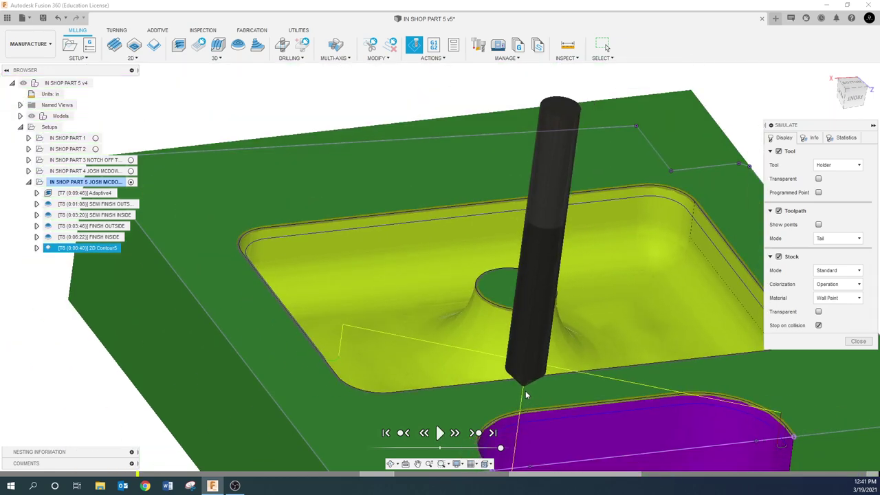
pyautogui.click(847, 139)
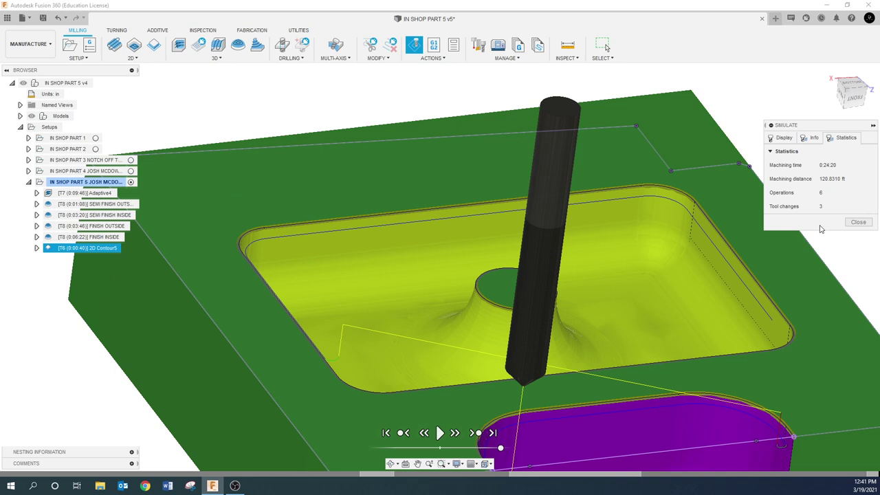
pyautogui.scroll(-5, 519, 307)
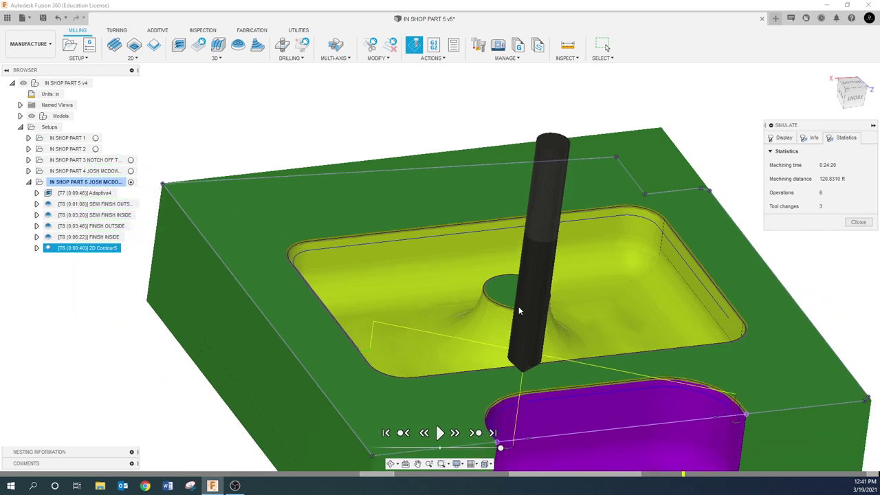
pyautogui.click(859, 222)
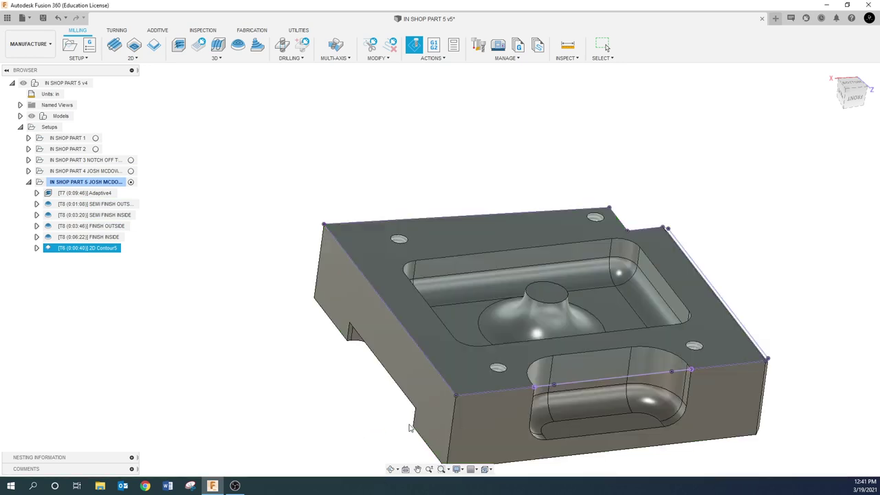
# - Reposition the view and save the design as version v6 with description 'User Saved'
pyautogui.moveTo(409, 427); pyautogui.dragTo(311, 374)
pyautogui.click(312, 377)
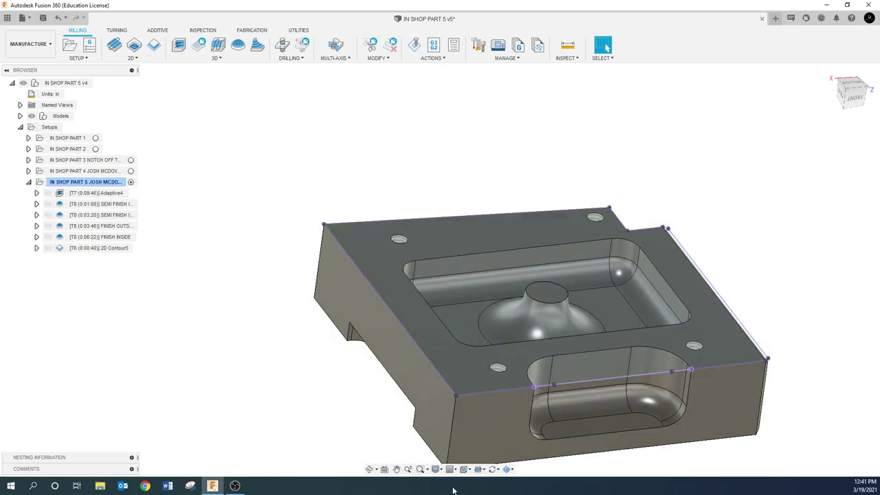
pyautogui.click(398, 470)
pyautogui.moveTo(366, 377); pyautogui.dragTo(303, 351)
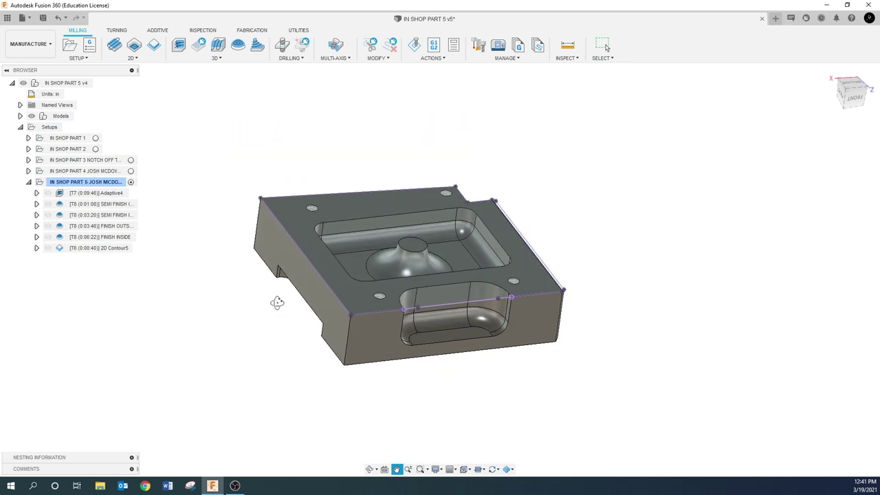
pyautogui.keyDown('shift'); pyautogui.moveTo(277, 302); pyautogui.dragTo(261, 312, button='middle'); pyautogui.keyUp('shift')
pyautogui.press('Escape')
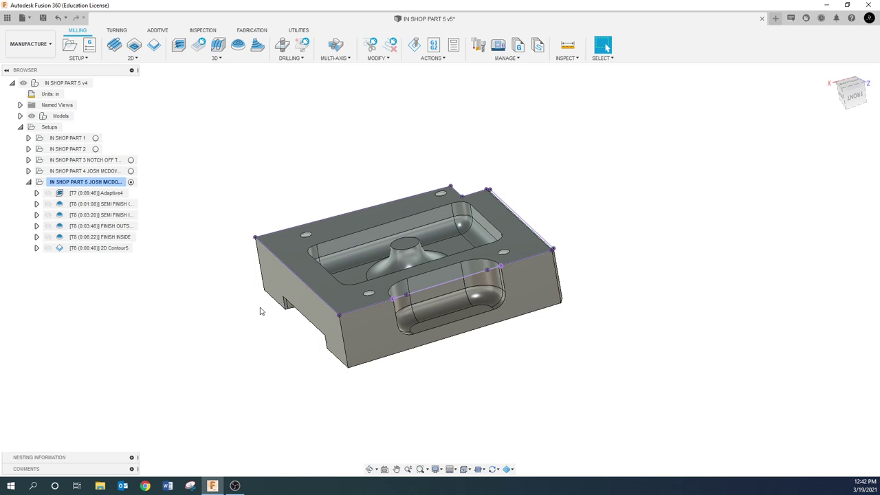
pyautogui.click(43, 18)
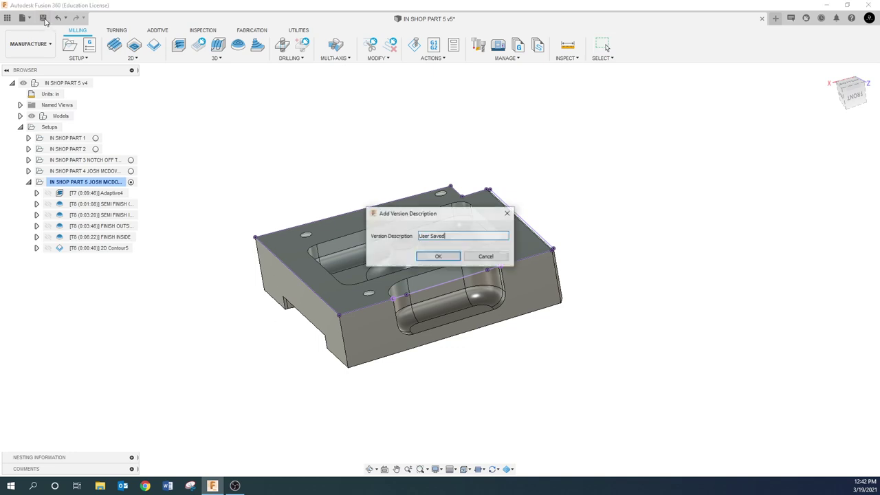
pyautogui.click(450, 260)
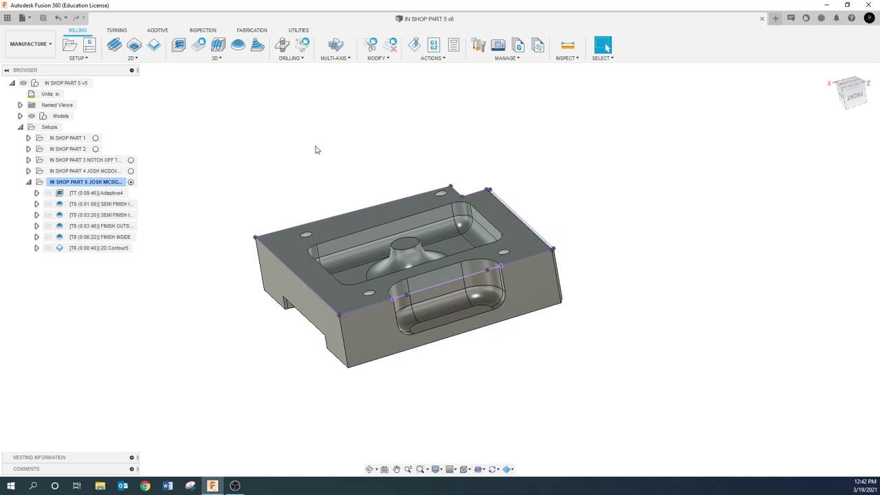
pyautogui.keyDown('shift'); pyautogui.moveTo(338, 229); pyautogui.dragTo(393, 253, button='middle'); pyautogui.keyUp('shift')
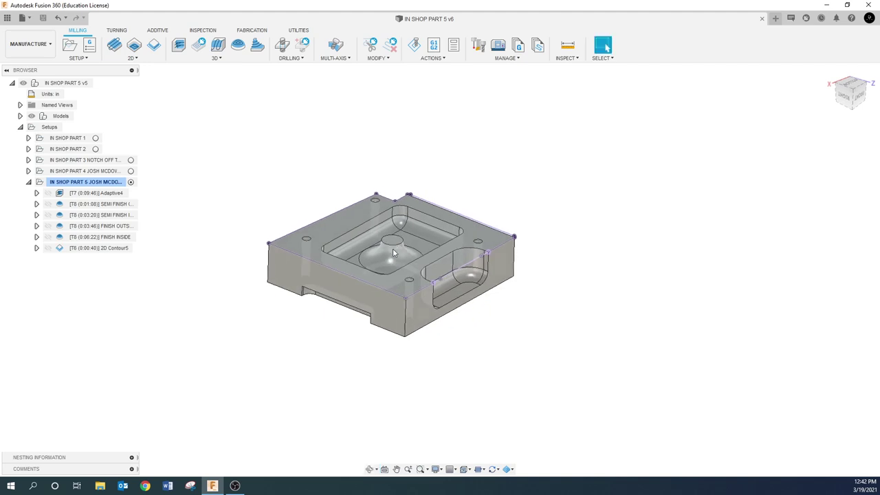